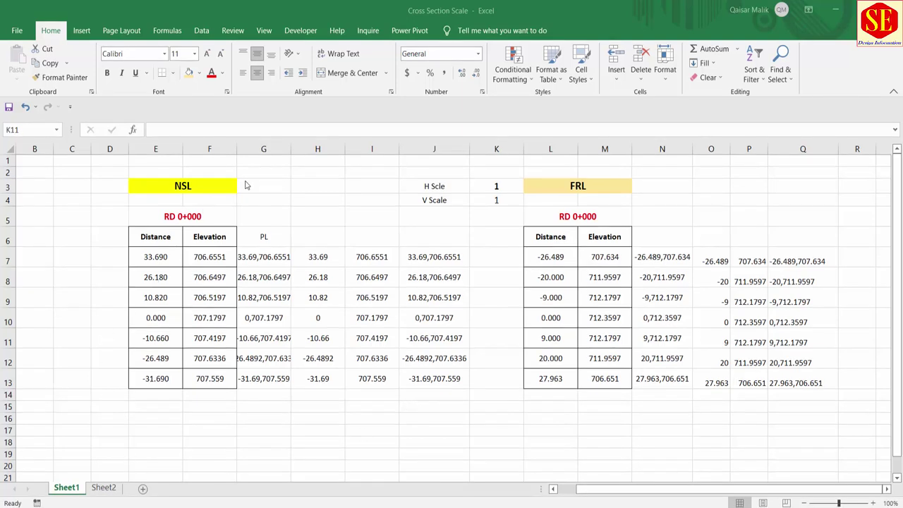
# Point out the H Scle and V Scale labels in the spreadsheet
pyautogui.click(391, 209)
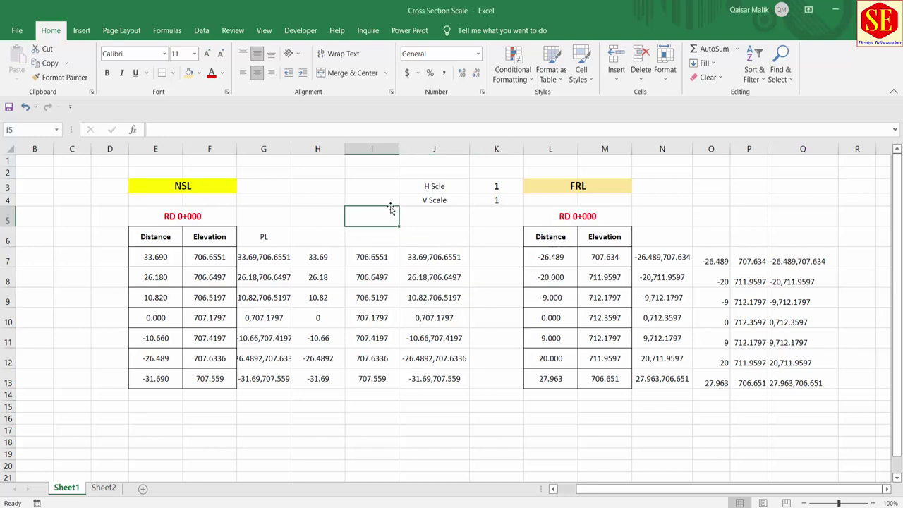
pyautogui.click(434, 186)
pyautogui.press('Down')
pyautogui.press('Up')
pyautogui.press('Down')
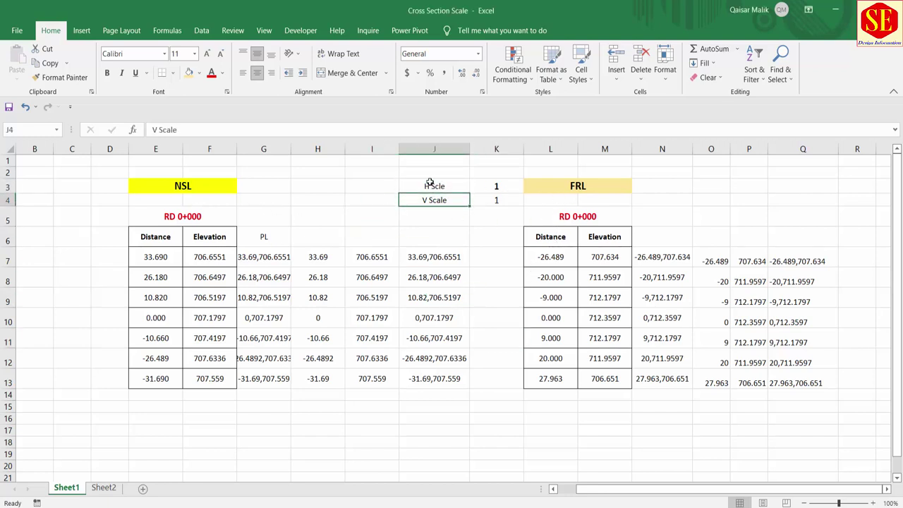
pyautogui.press('Up')
pyautogui.press('Down')
pyautogui.press('Up')
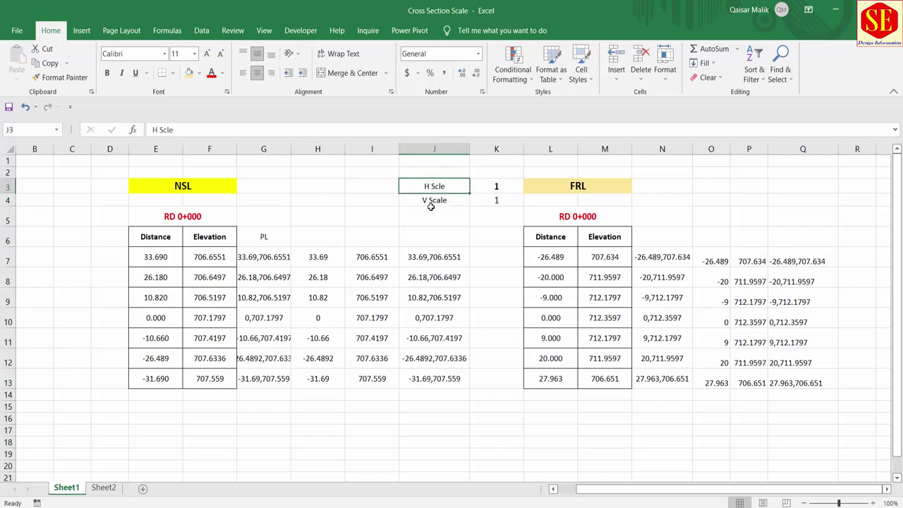
pyautogui.click(433, 206)
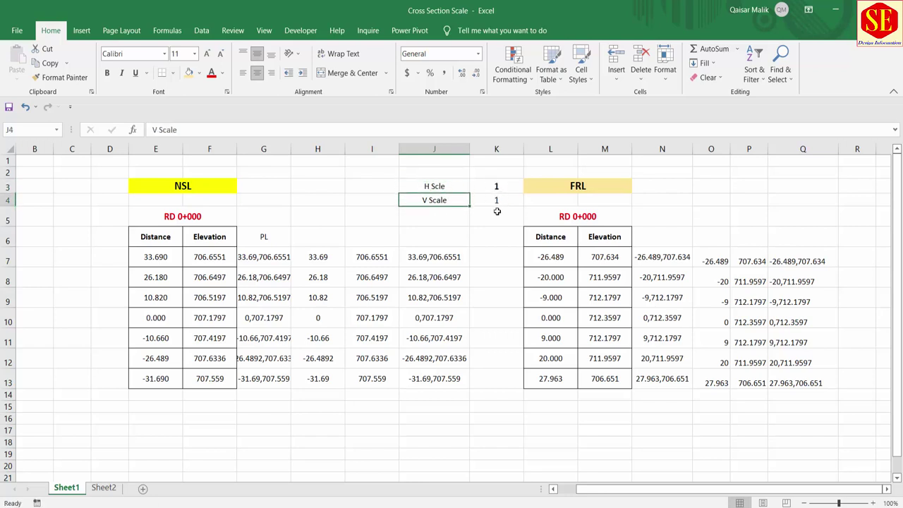
# Paste the NSL pairs from J7:J13 into a Drawing2 polyline and zoom to extents
pyautogui.moveTo(426, 256); pyautogui.dragTo(426, 383)
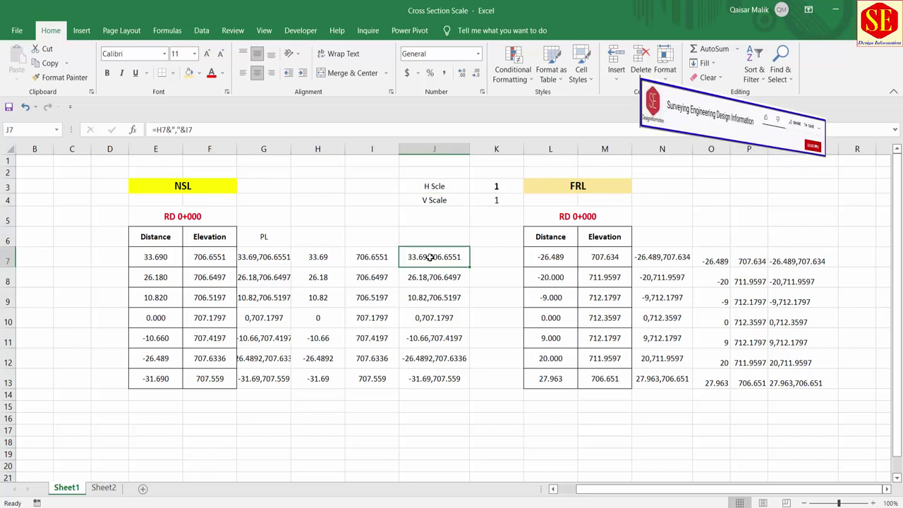
pyautogui.rightClick(425, 383)
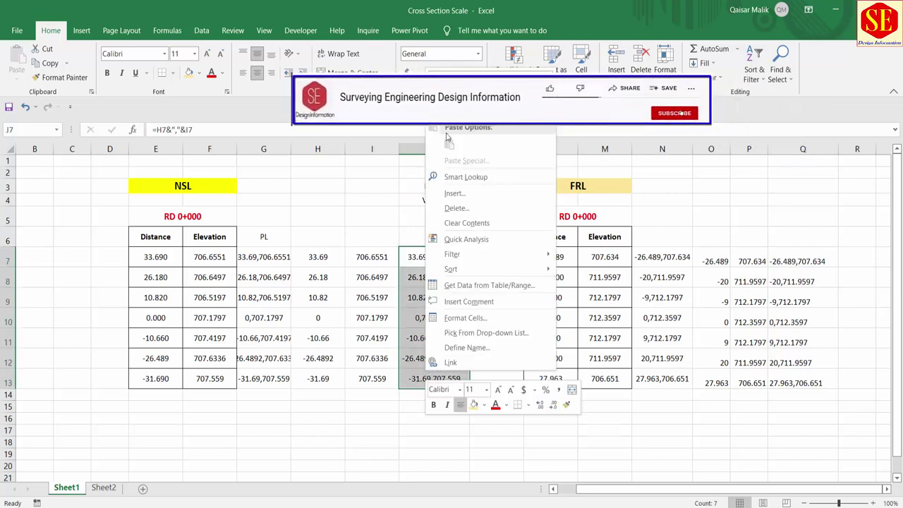
pyautogui.click(451, 107)
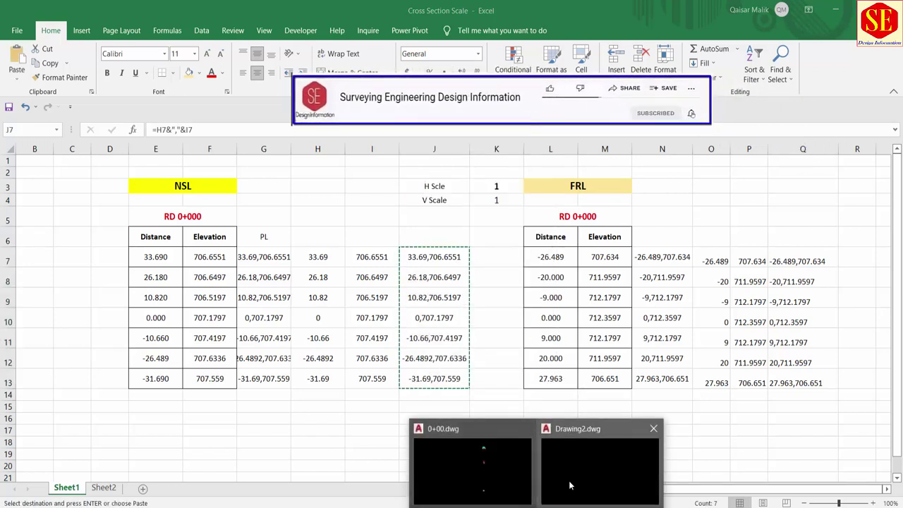
pyautogui.click(571, 484)
pyautogui.write('PL')
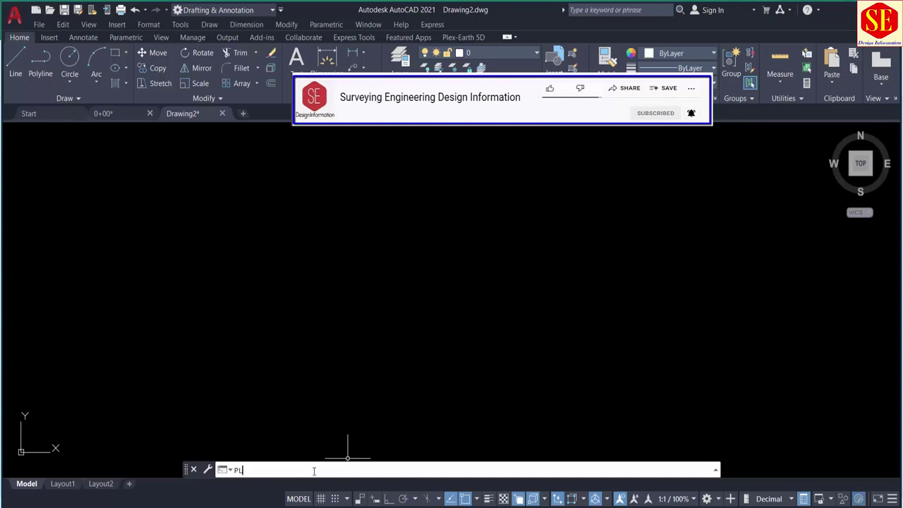
pyautogui.press('Return')
pyautogui.rightClick(327, 469)
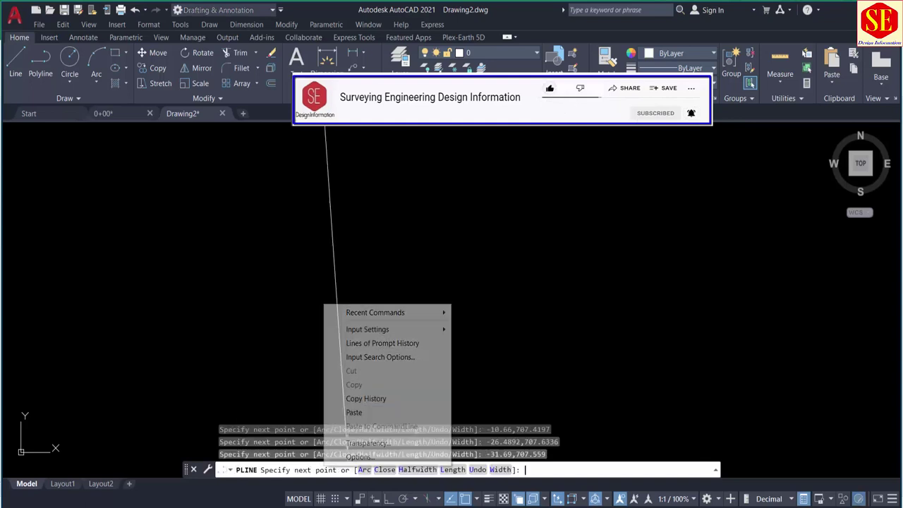
pyautogui.press('Escape')
pyautogui.write('z')
pyautogui.press('Return')
pyautogui.write('e')
pyautogui.press('Return')
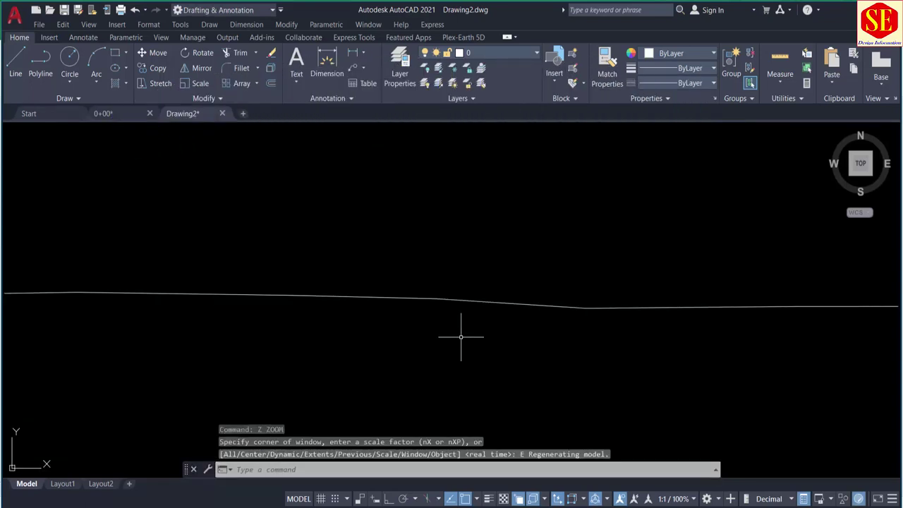
# Copy the FRL coordinate pairs in Q7:Q13 from Excel
pyautogui.hotkey('alt', 'Tab')
pyautogui.moveTo(797, 261); pyautogui.dragTo(795, 383)
pyautogui.rightClick(795, 384)
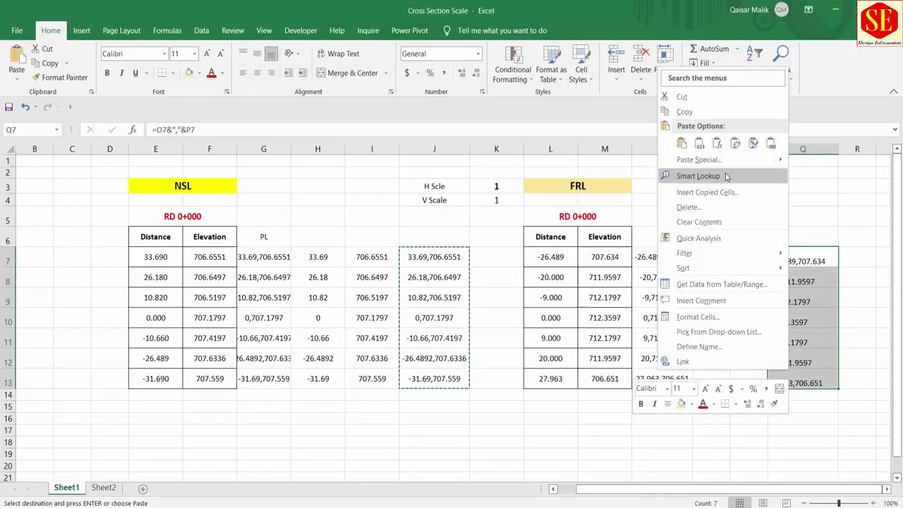
pyautogui.click(682, 114)
pyautogui.hotkey('alt', 'Tab')
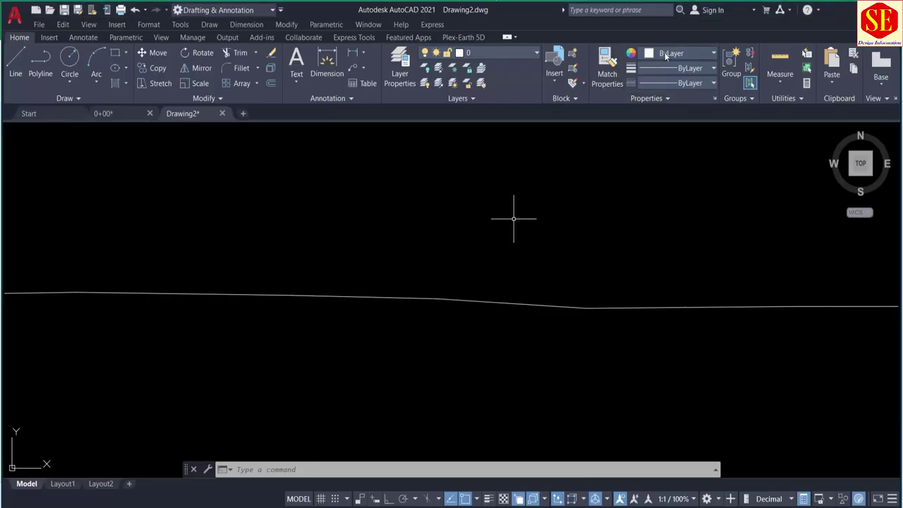
# Set the colour to Red and paste the FRL points as a polyline above the ground line
pyautogui.click(664, 52)
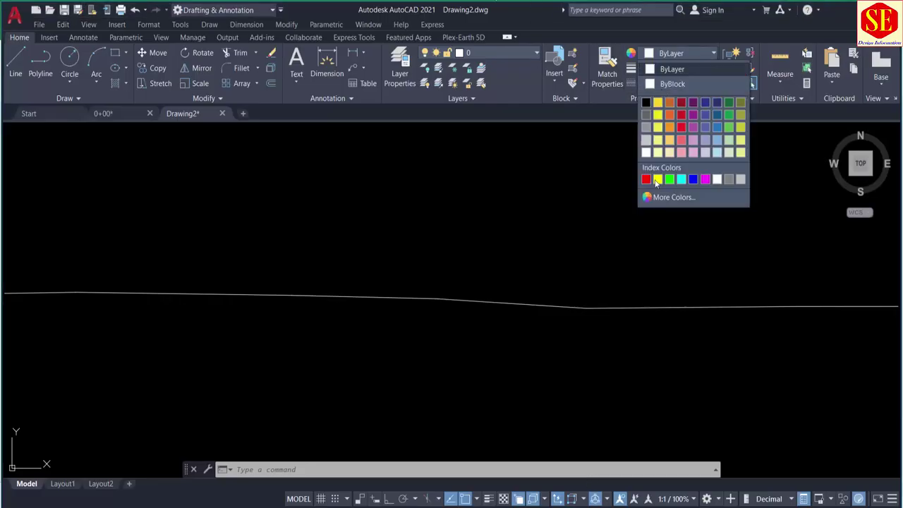
pyautogui.click(651, 178)
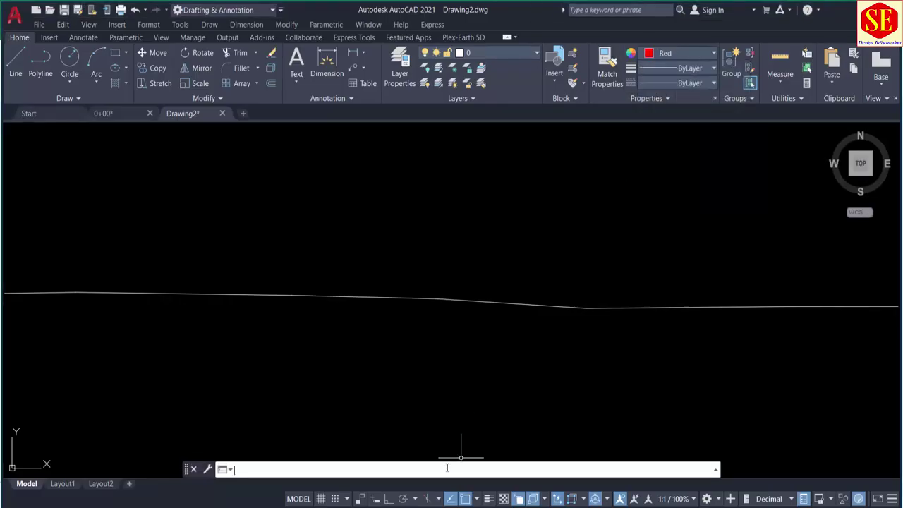
pyautogui.click(428, 467)
pyautogui.write('PL')
pyautogui.press('Return')
pyautogui.rightClick(417, 469)
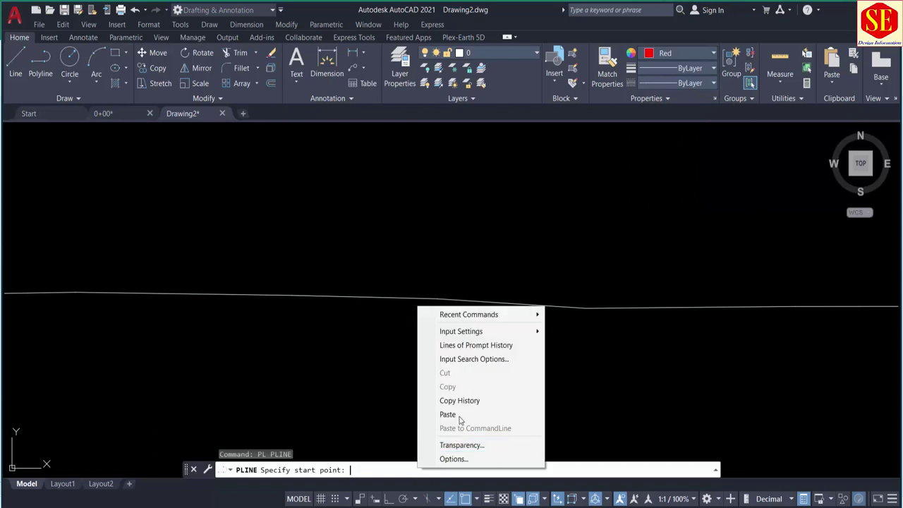
pyautogui.click(447, 411)
pyautogui.scroll(-2, 478, 302)
pyautogui.press('Escape')
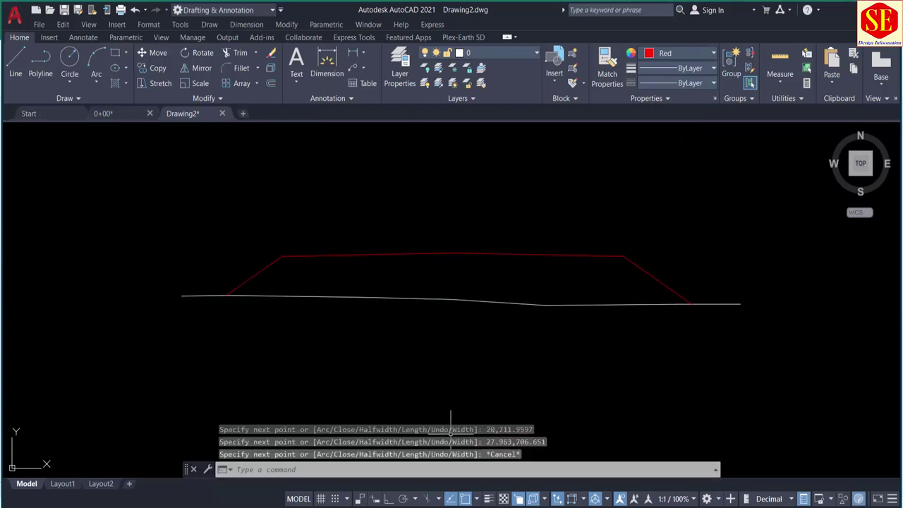
pyautogui.hotkey('alt', 'Tab')
pyautogui.click(496, 183)
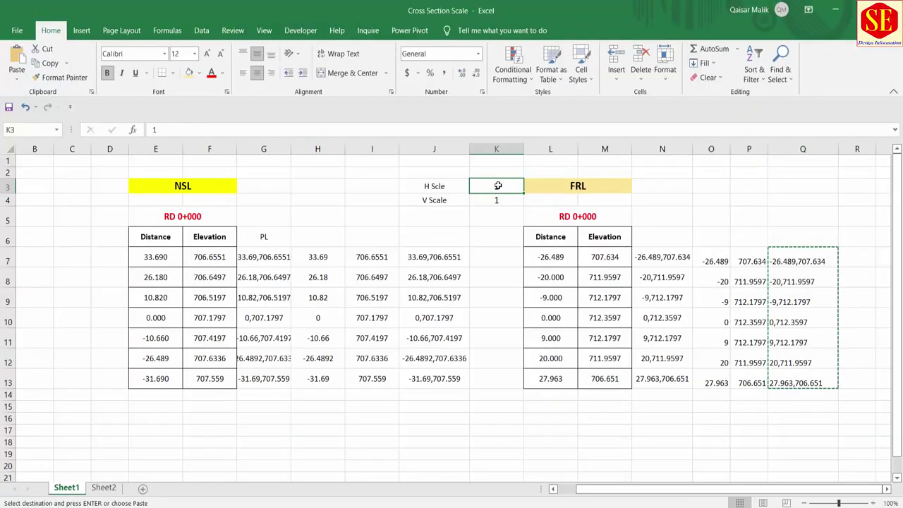
# Set the V Scale in K4 to 10
pyautogui.click(514, 205)
pyautogui.write('1')
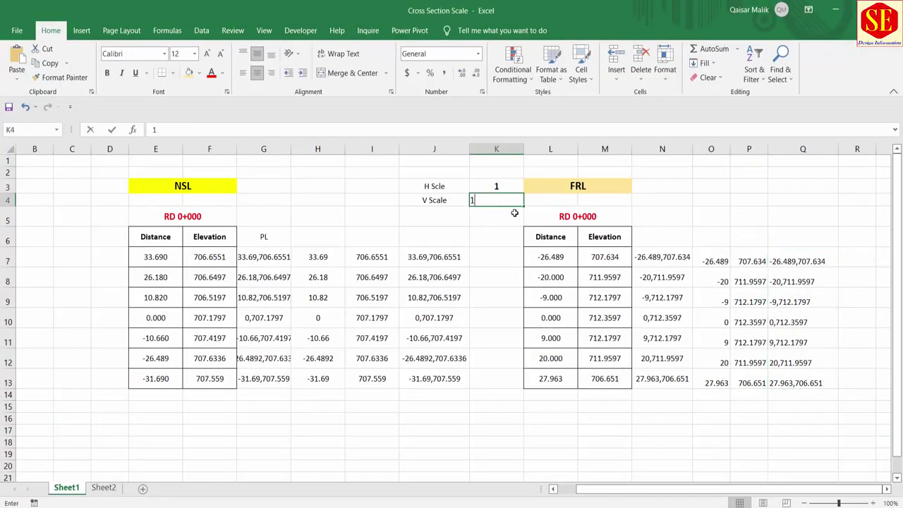
pyautogui.write('0')
pyautogui.press('Return')
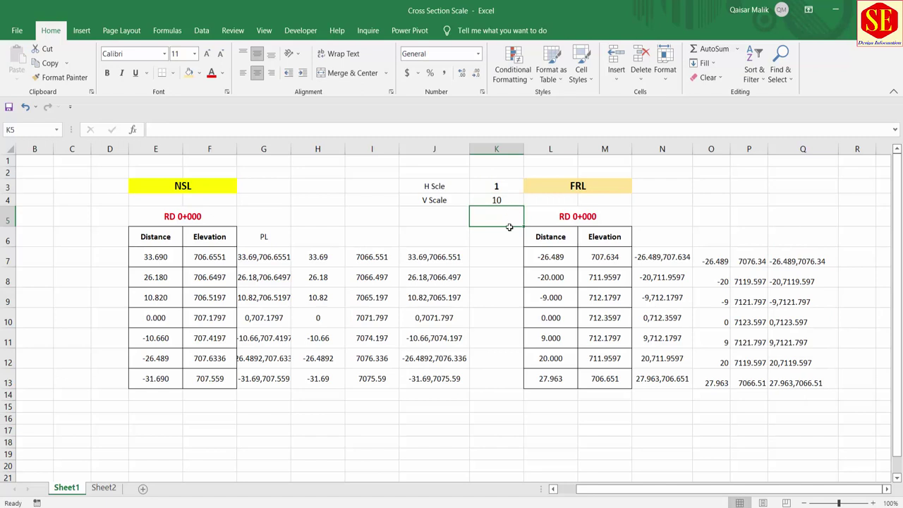
# Copy the rescaled NSL pairs in J7:J13 and return to Drawing2
pyautogui.moveTo(434, 254); pyautogui.dragTo(435, 380)
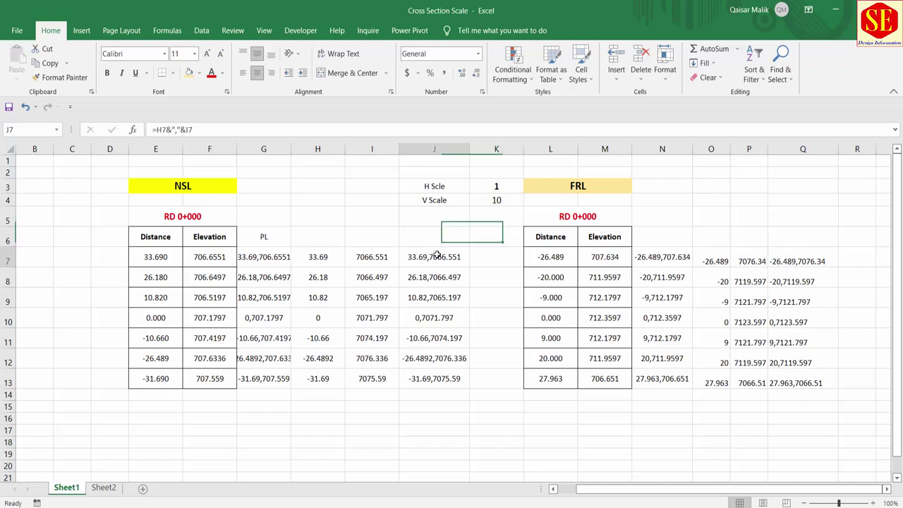
pyautogui.rightClick(436, 379)
pyautogui.click(465, 122)
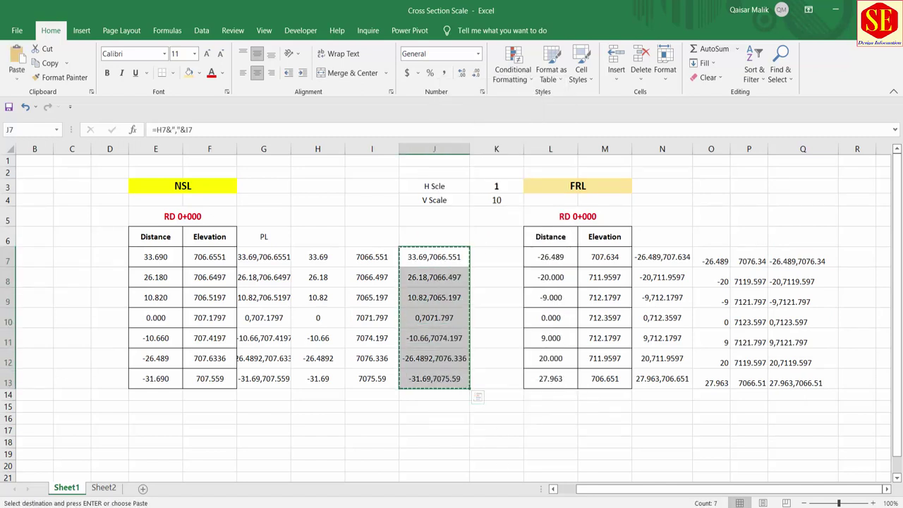
pyautogui.click(599, 464)
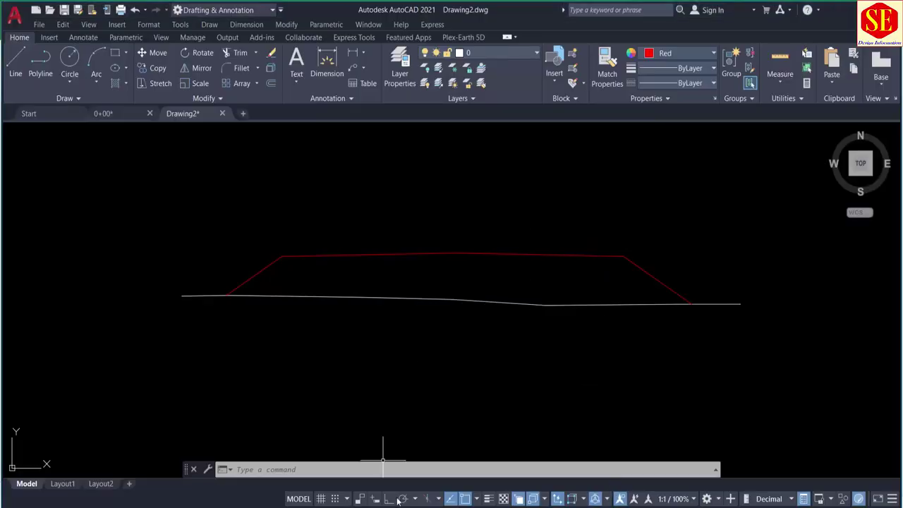
# Paste the vertically scaled ground points into a red polyline and zoom to extents
pyautogui.write('pl')
pyautogui.press('Return')
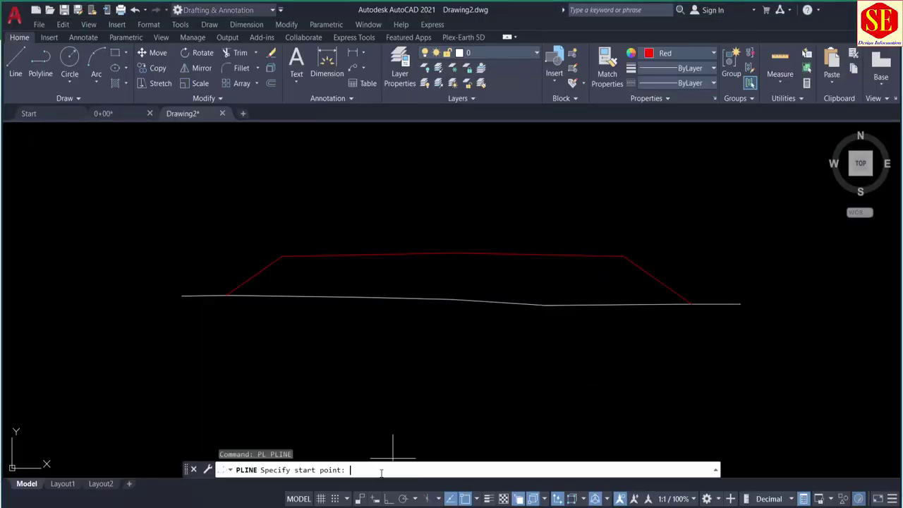
pyautogui.rightClick(385, 469)
pyautogui.click(410, 409)
pyautogui.press('Escape')
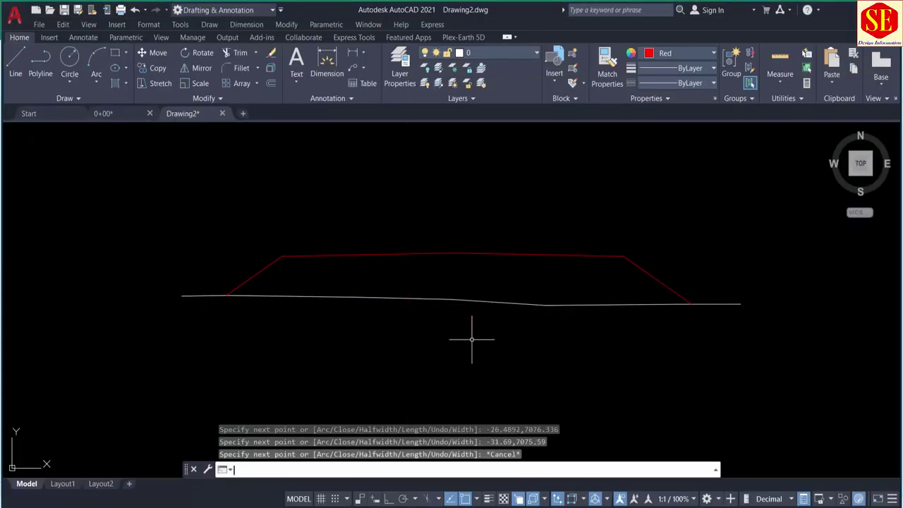
pyautogui.write('z')
pyautogui.press('Return')
pyautogui.write('e')
pyautogui.press('Return')
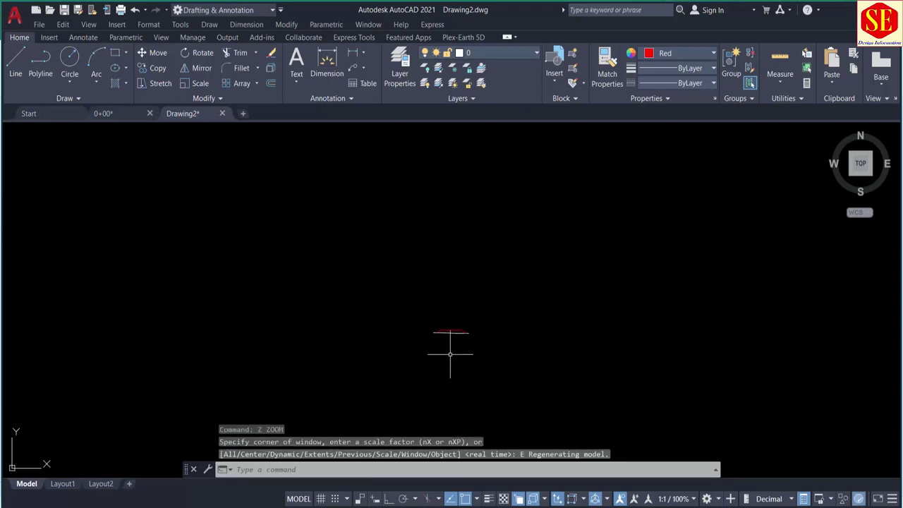
pyautogui.scroll(3, 458, 338)
pyautogui.scroll(-6, 471, 392)
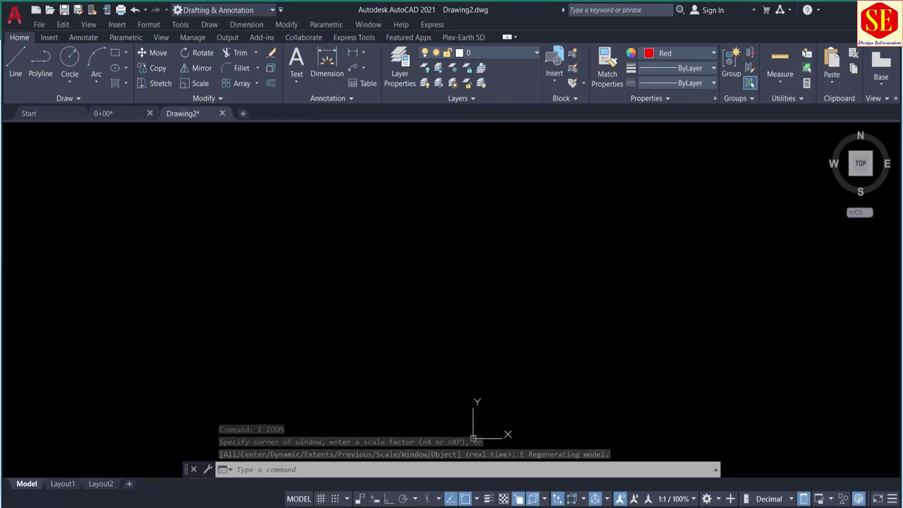
pyautogui.scroll(5, 428, 252)
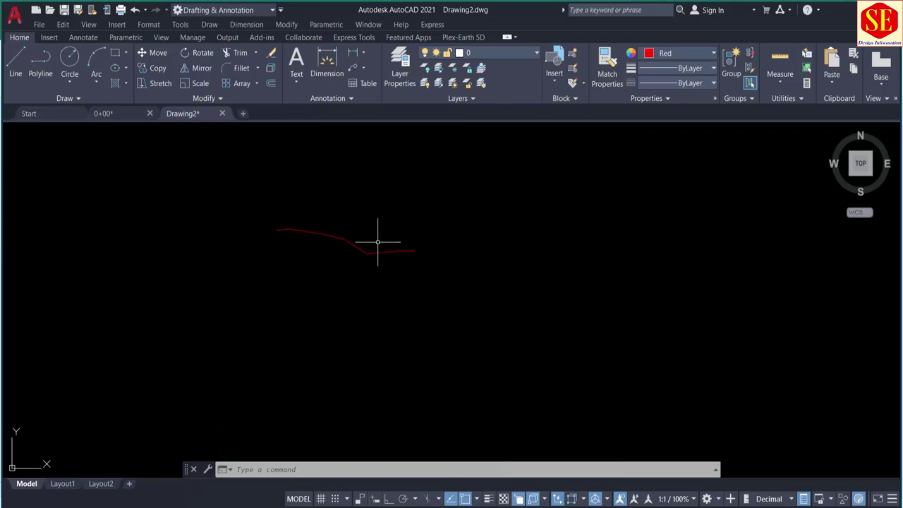
pyautogui.scroll(5, 335, 227)
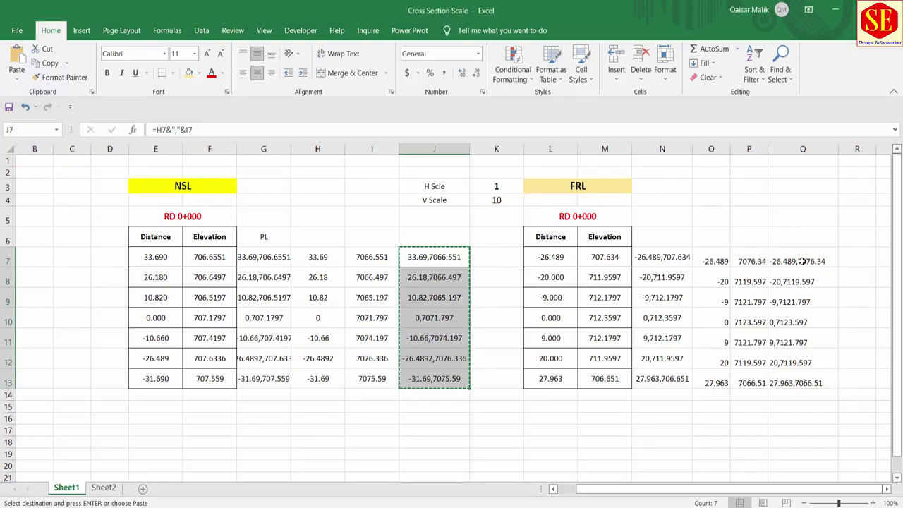
# Copy the scaled FRL pairs in Q7:Q13
pyautogui.moveTo(783, 261); pyautogui.dragTo(801, 381)
pyautogui.rightClick(801, 381)
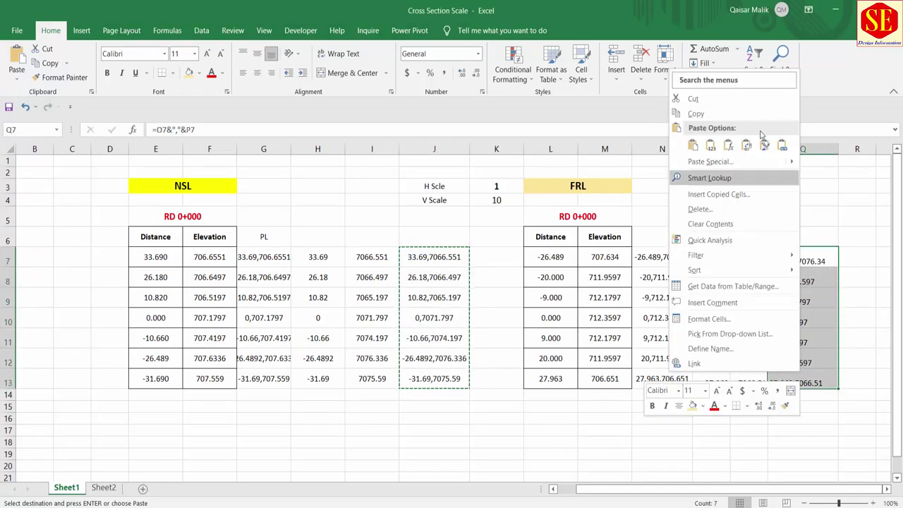
pyautogui.click(760, 114)
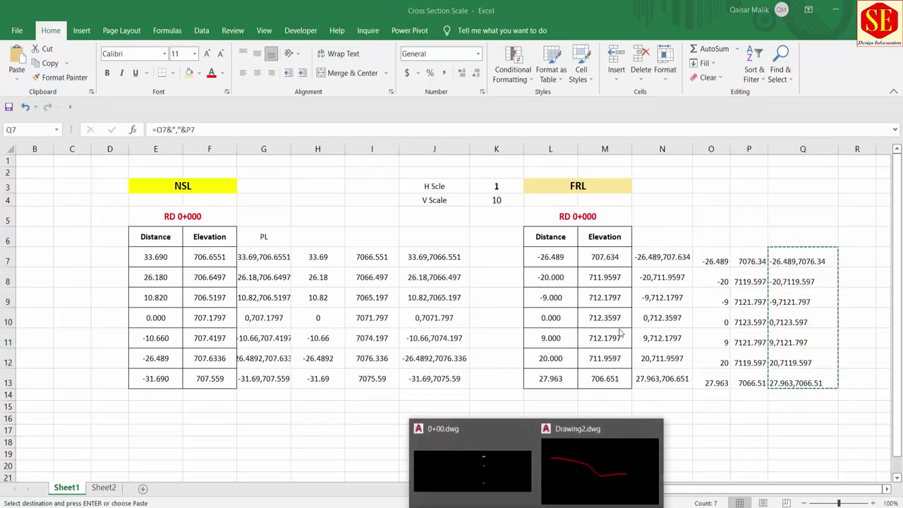
# Set the colour to Green and paste the scaled FRL points as a polyline
pyautogui.click(580, 471)
pyautogui.click(681, 53)
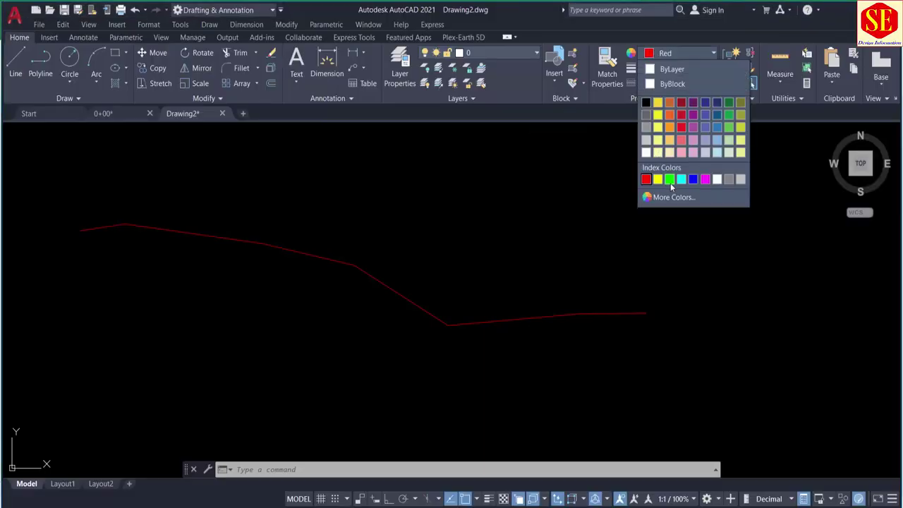
pyautogui.click(669, 178)
pyautogui.click(393, 471)
pyautogui.write('PL')
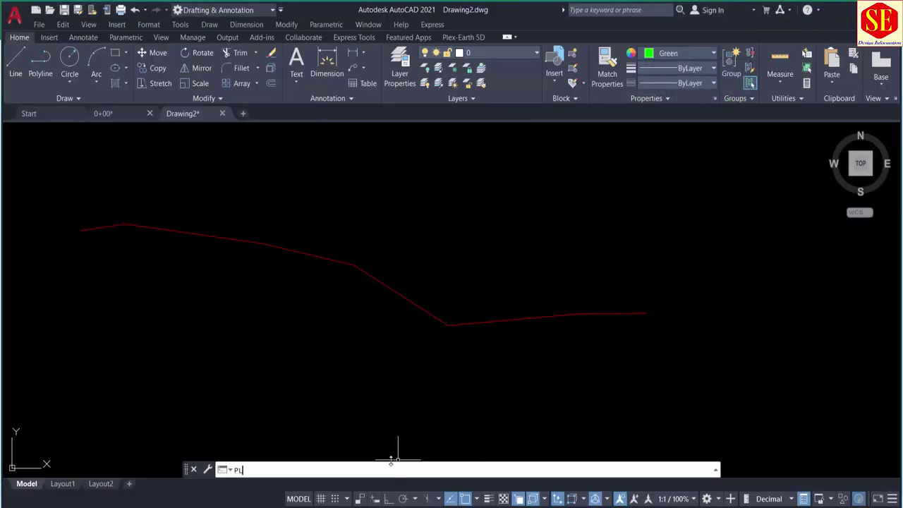
pyautogui.press('Return')
pyautogui.rightClick(386, 484)
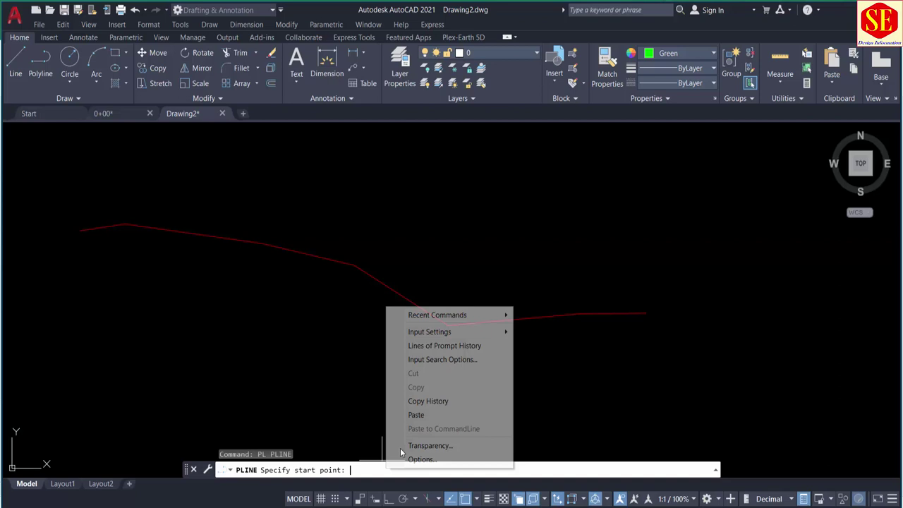
pyautogui.click(410, 414)
pyautogui.press('Escape')
# Pan and zoom to centre the green profile above the red ground line
pyautogui.scroll(-5, 513, 319)
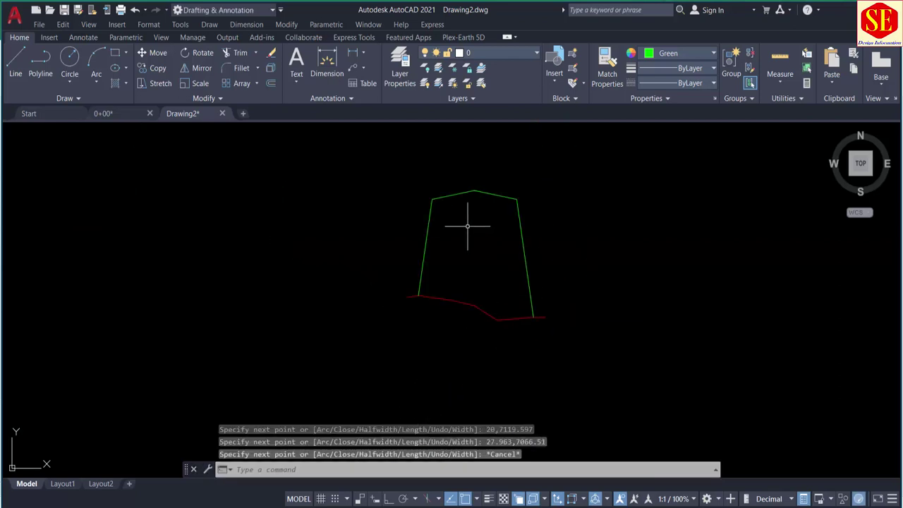
pyautogui.scroll(-10, 467, 225)
pyautogui.moveTo(472, 209); pyautogui.dragTo(478, 226, button='middle')
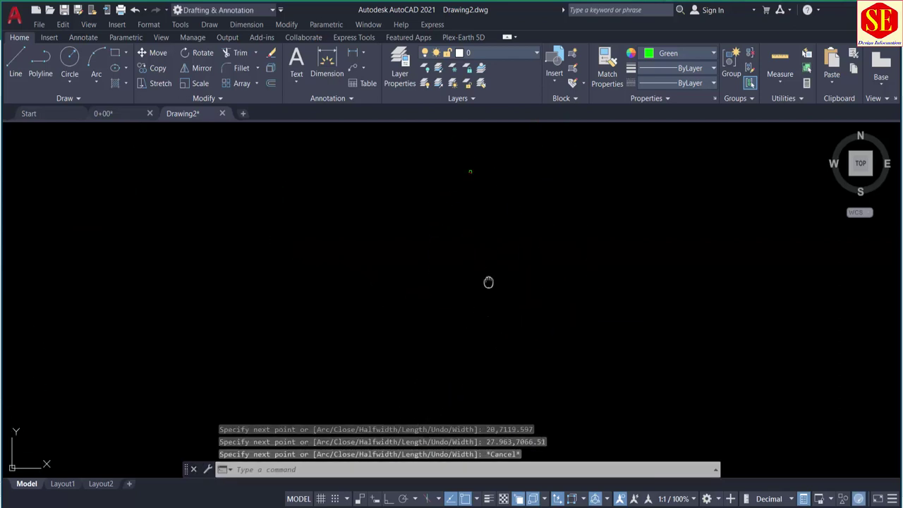
pyautogui.scroll(5, 468, 372)
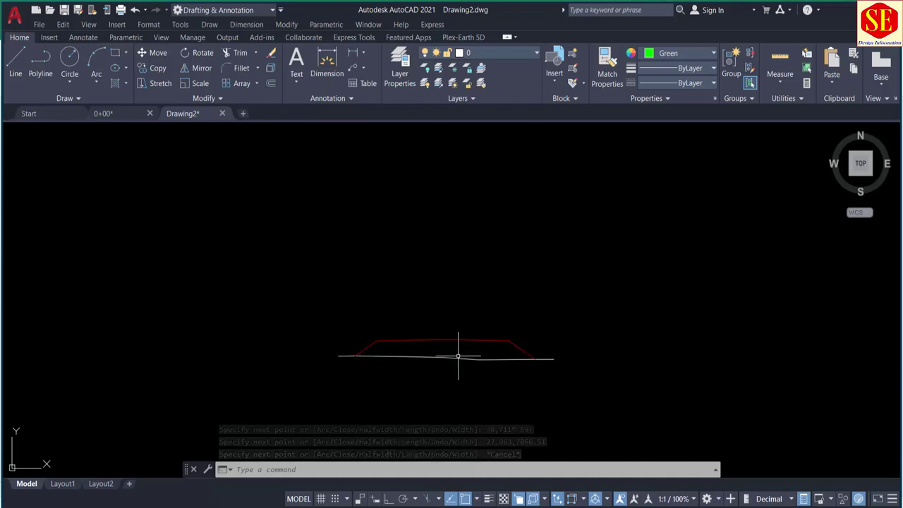
pyautogui.scroll(-5, 458, 357)
pyautogui.scroll(5, 473, 393)
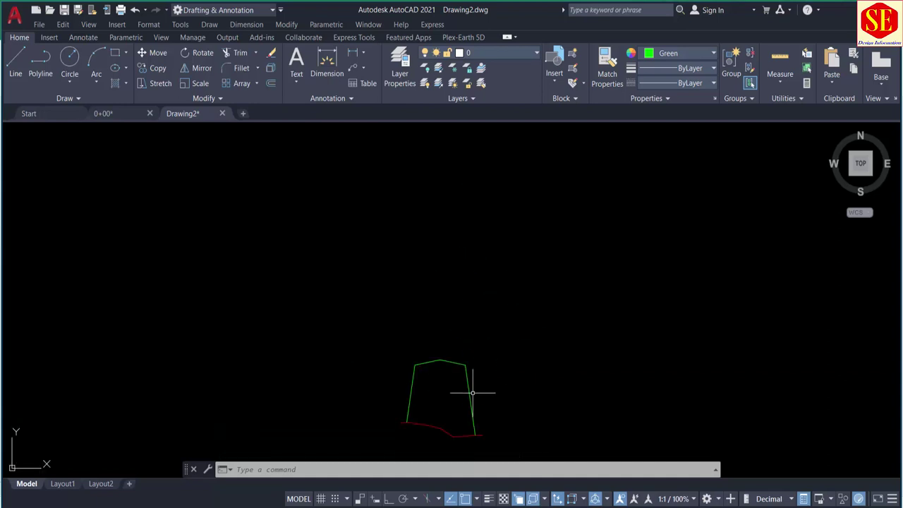
pyautogui.moveTo(473, 393); pyautogui.dragTo(473, 322, button='middle')
pyautogui.scroll(2, 449, 311)
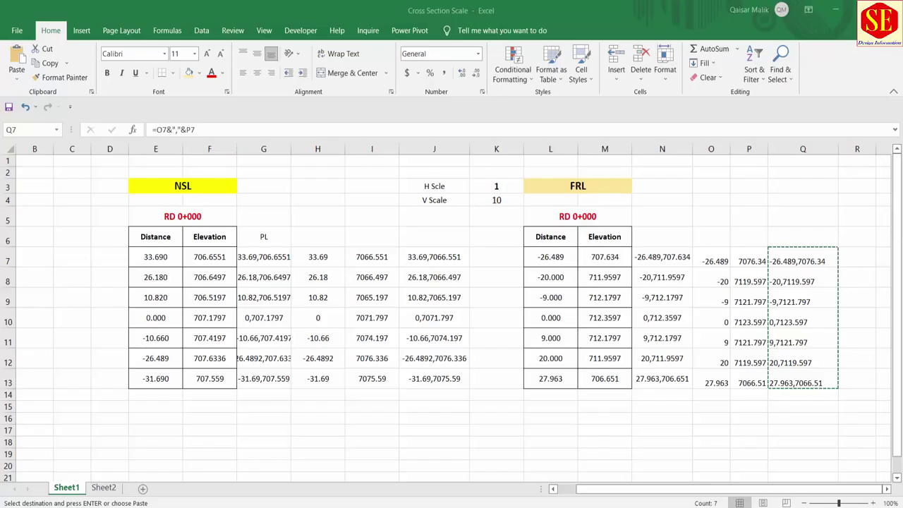
# Set both H Scle (K3) and V Scale (K4) to 2
pyautogui.click(496, 188)
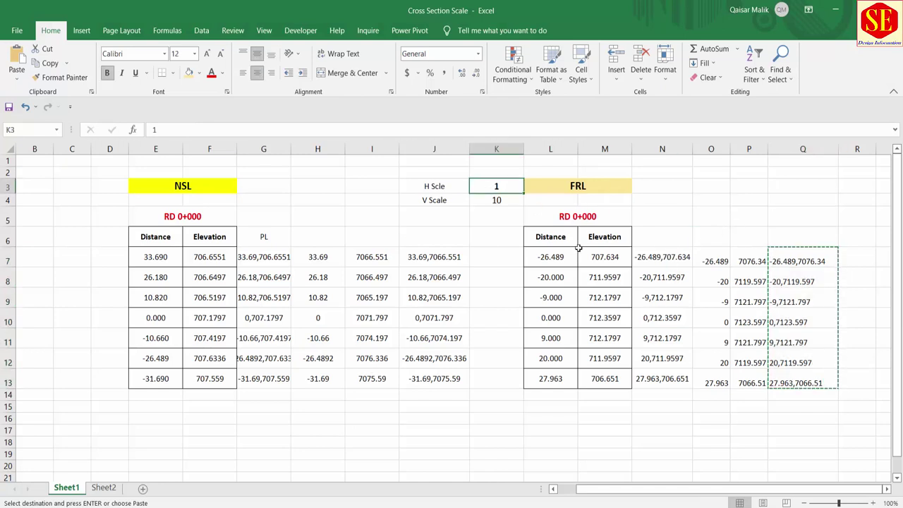
pyautogui.write('2')
pyautogui.press('Return')
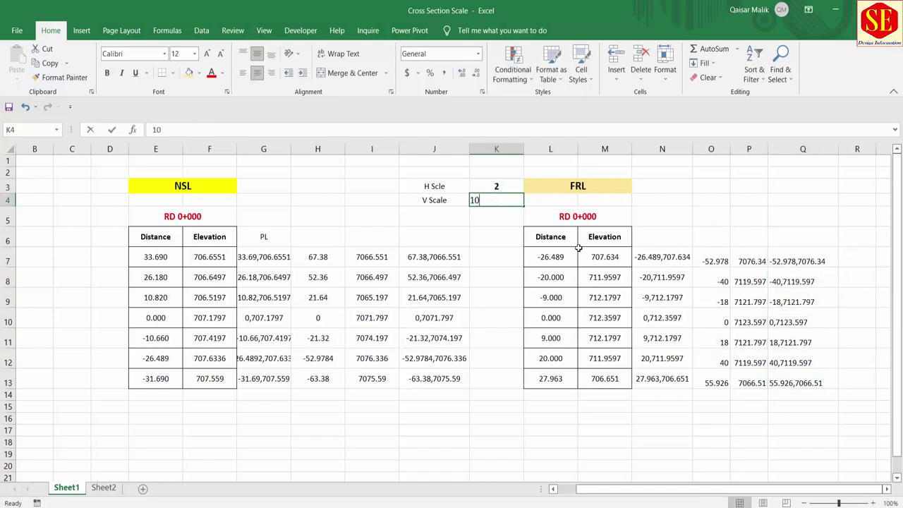
pyautogui.press('BackSpace')
pyautogui.press('BackSpace')
pyautogui.write('2')
pyautogui.press('Return')
# Copy the rescaled ground coordinates in J7:J13
pyautogui.moveTo(427, 258); pyautogui.dragTo(426, 380)
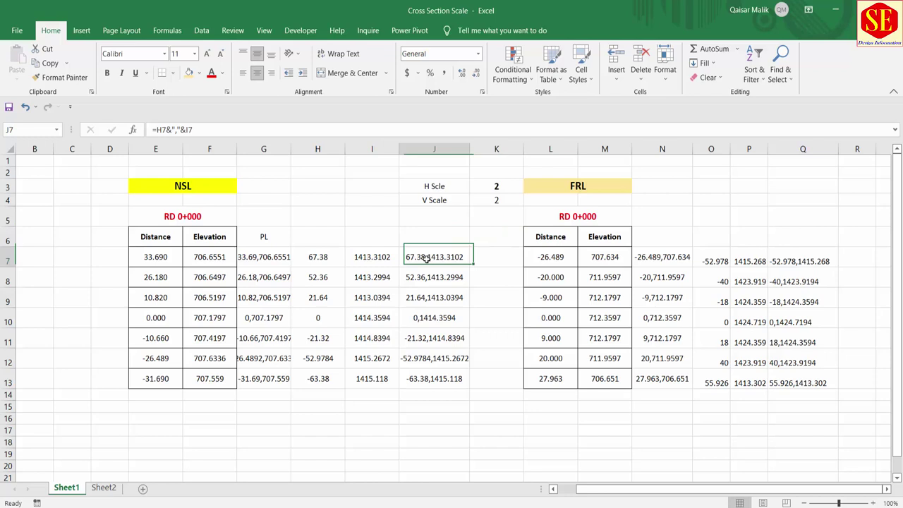
pyautogui.rightClick(420, 359)
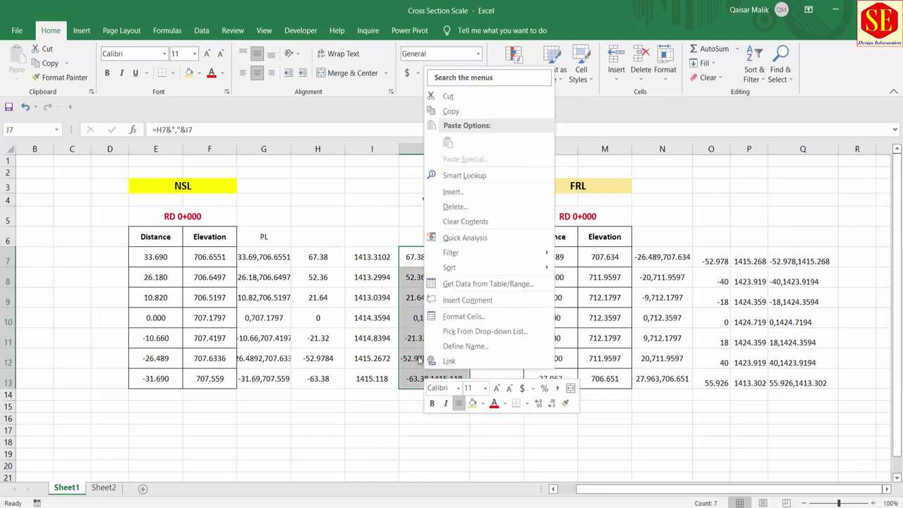
pyautogui.click(450, 111)
# Paste the 2×-scaled NSL points into a green polyline ending at -63.38,1415.118
pyautogui.click(599, 472)
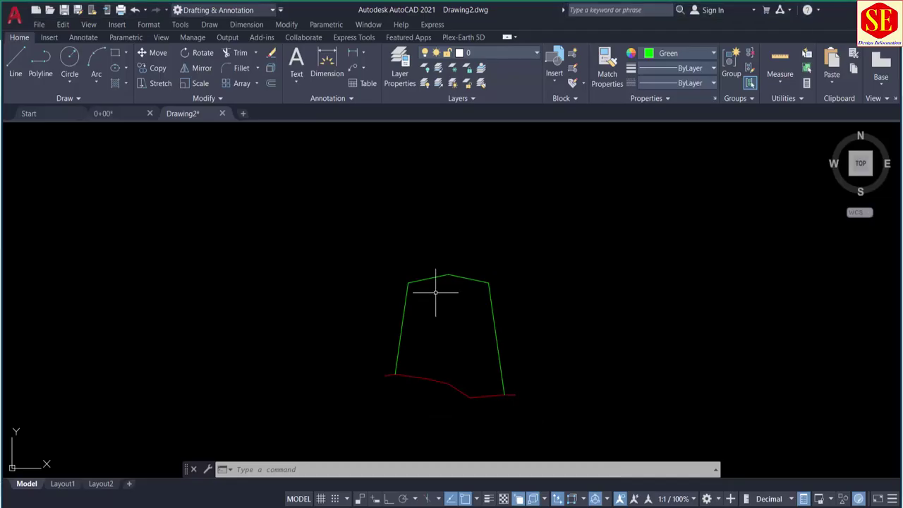
pyautogui.write('pl')
pyautogui.press('Return')
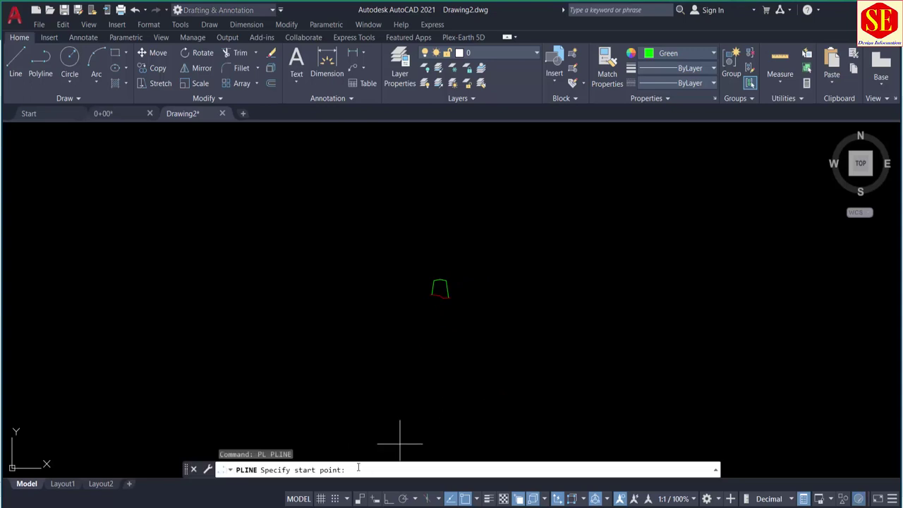
pyautogui.rightClick(386, 469)
pyautogui.click(423, 414)
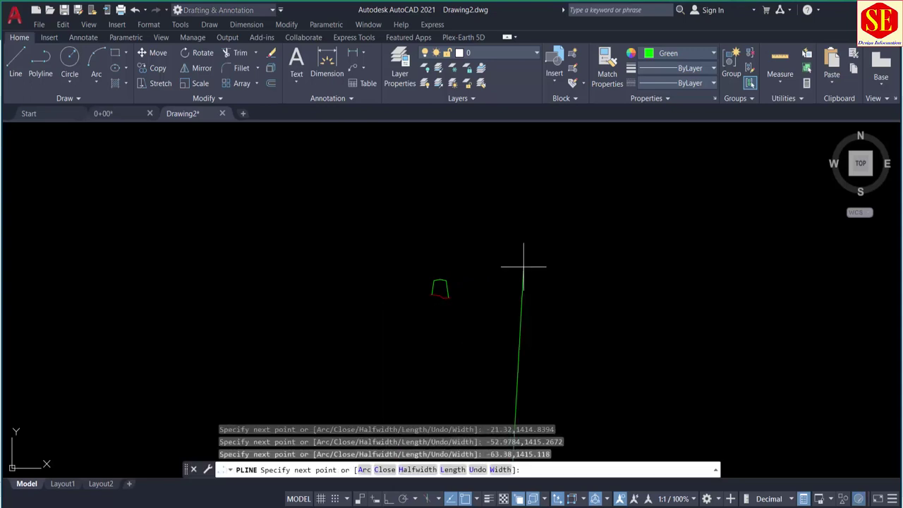
pyautogui.press('Escape')
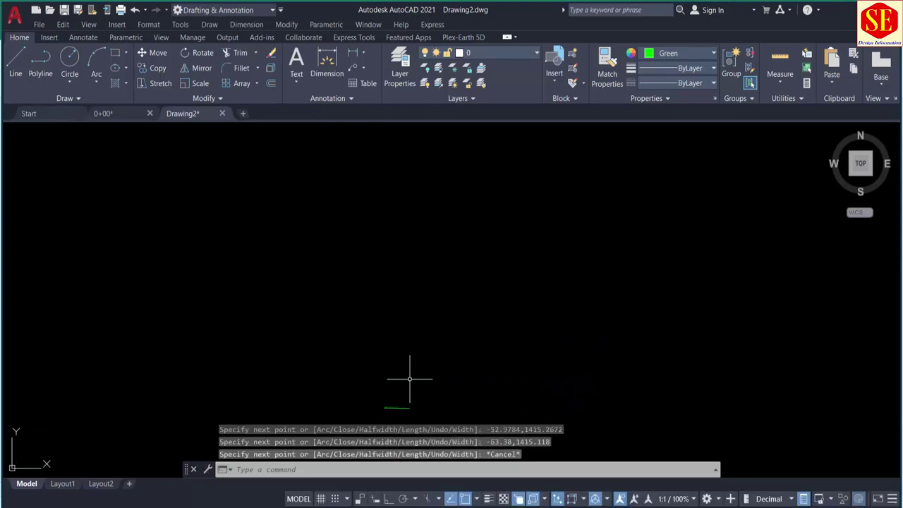
pyautogui.moveTo(405, 388); pyautogui.dragTo(576, 236, button='middle')
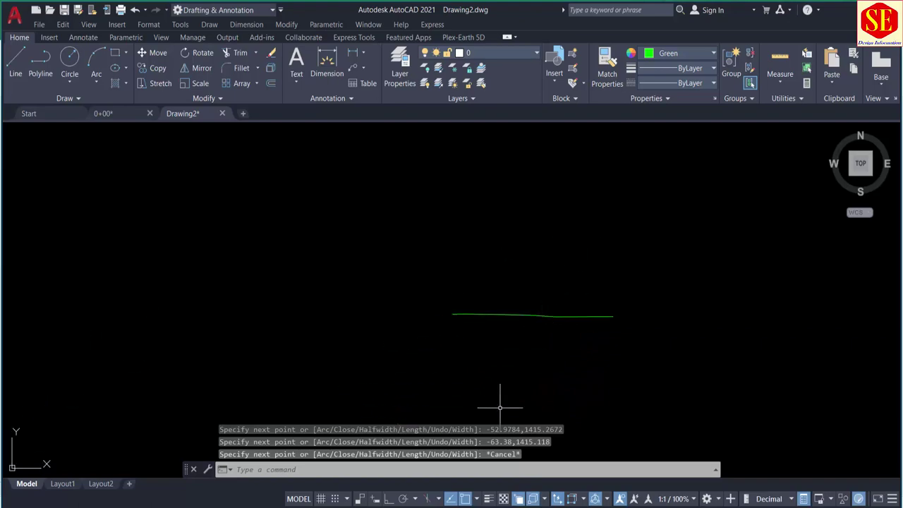
pyautogui.hotkey('alt', 'Tab')
# Copy the 2×-scaled road-profile coordinates in Q7:Q13
pyautogui.moveTo(804, 261); pyautogui.dragTo(815, 380)
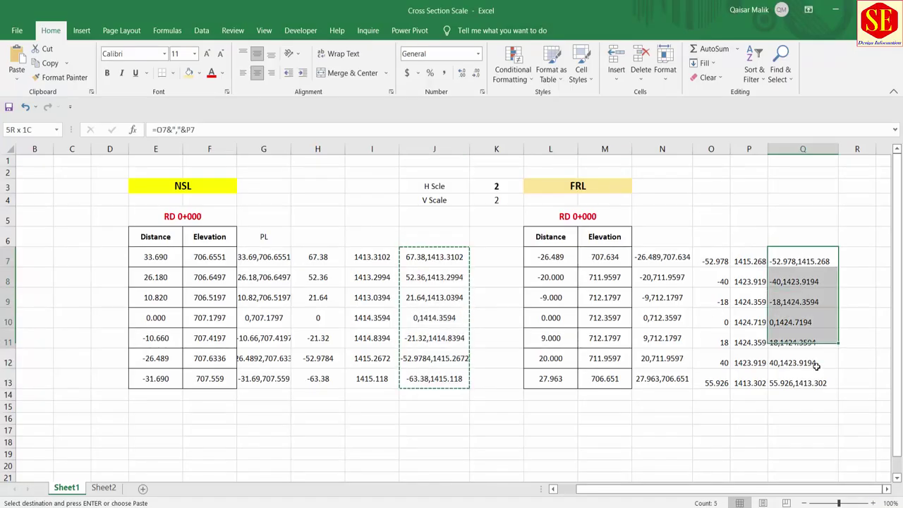
pyautogui.rightClick(814, 379)
pyautogui.click(731, 103)
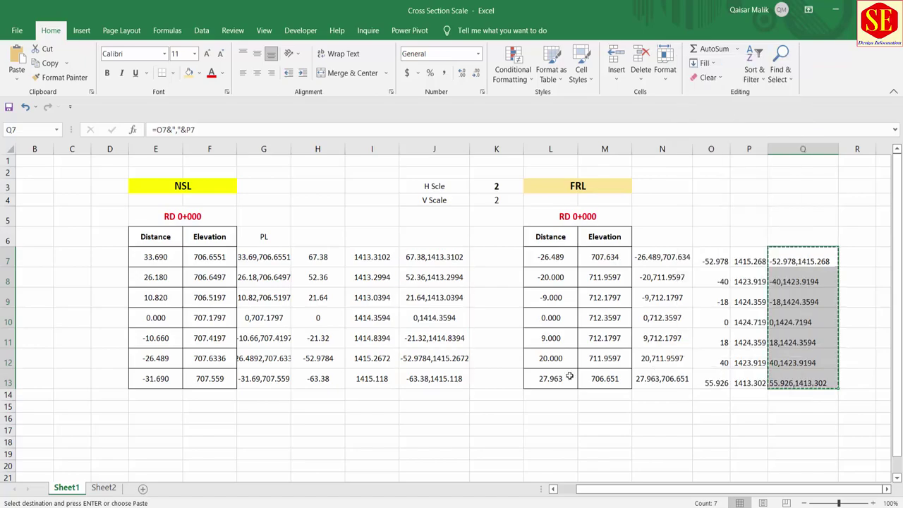
pyautogui.hotkey('alt', 'Tab')
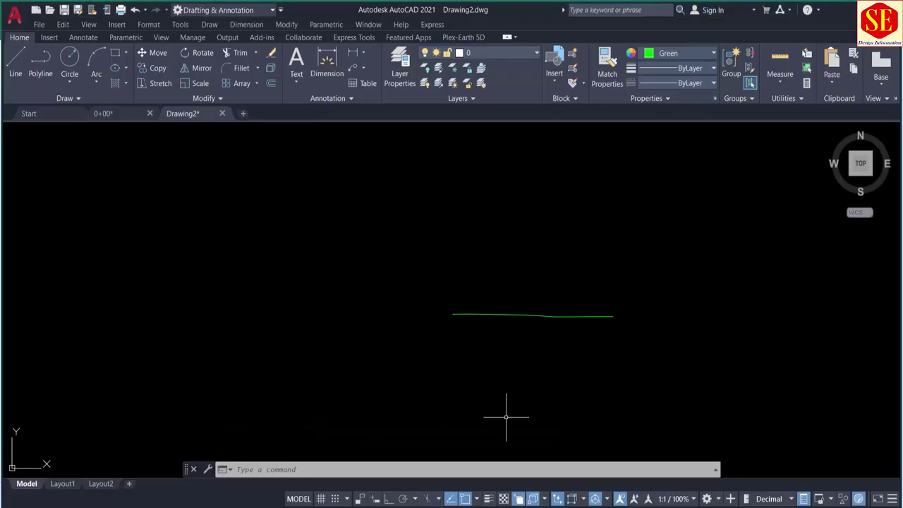
# Set the colour to Yellow and paste the FRL pairs as a polyline ending at 55.926,1413.302
pyautogui.click(652, 60)
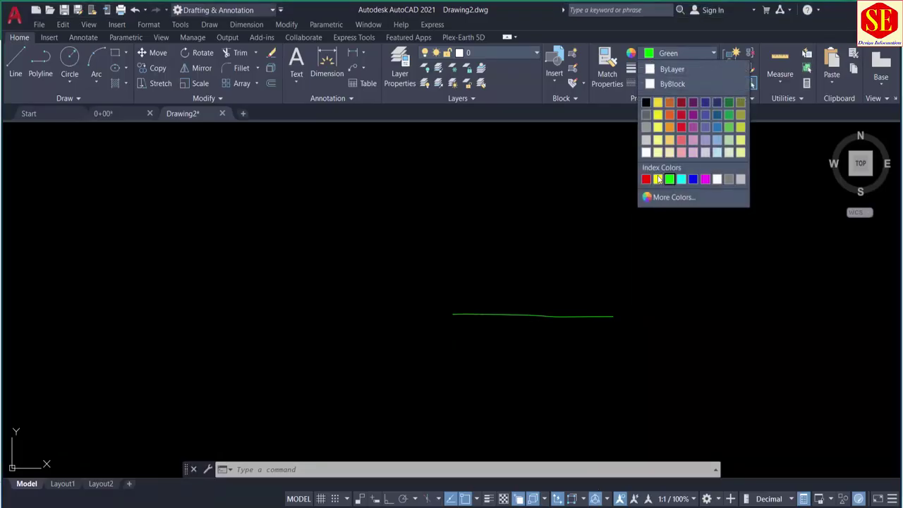
pyautogui.click(658, 179)
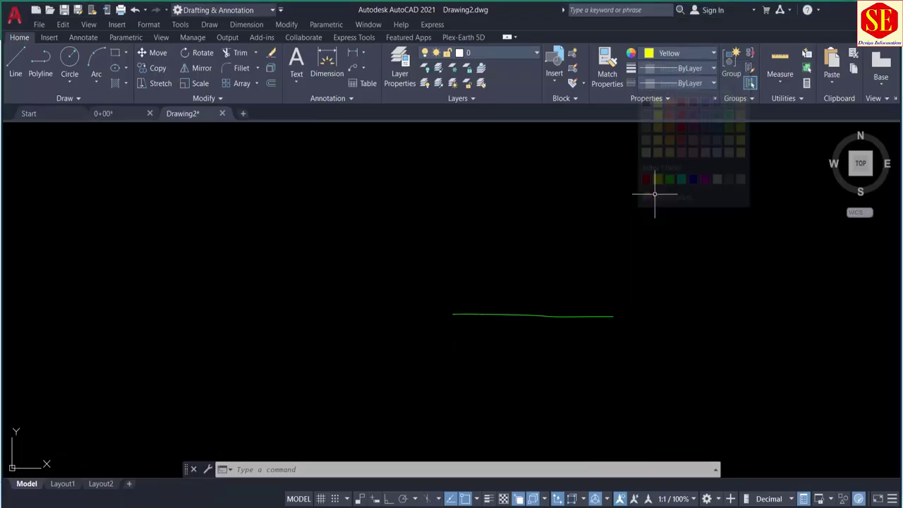
pyautogui.write('pl')
pyautogui.press('Return')
pyautogui.rightClick(405, 472)
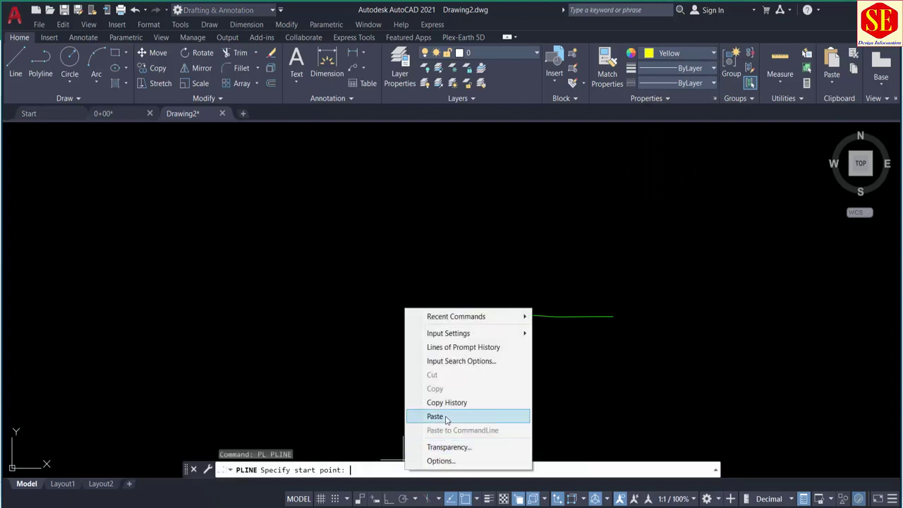
pyautogui.click(445, 414)
pyautogui.press('Escape')
pyautogui.scroll(-5, 534, 284)
pyautogui.scroll(2, 536, 306)
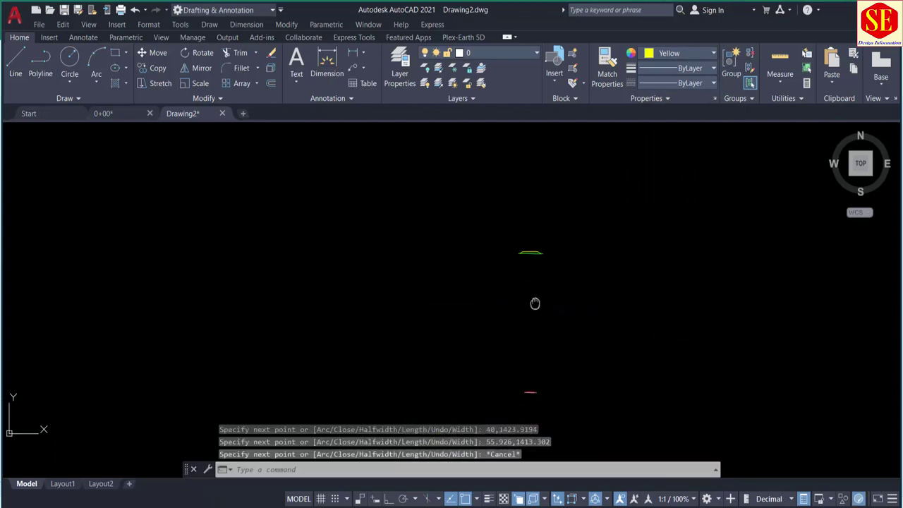
pyautogui.scroll(3, 530, 296)
pyautogui.scroll(-2, 530, 287)
pyautogui.scroll(-3, 493, 247)
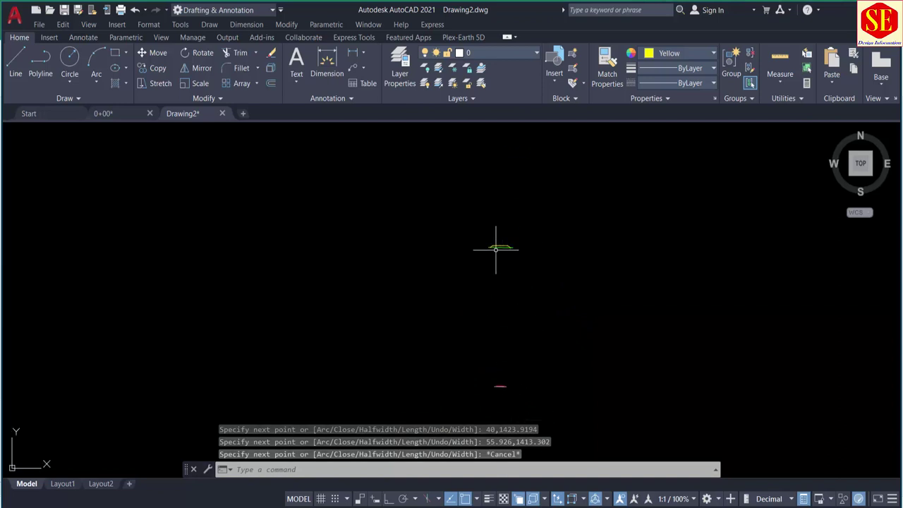
pyautogui.scroll(-3, 501, 247)
pyautogui.scroll(-3, 525, 303)
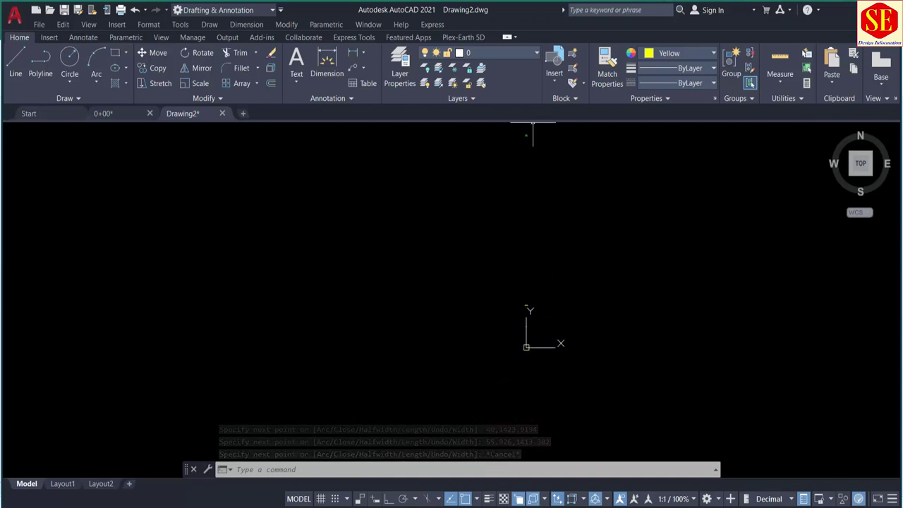
pyautogui.scroll(5, 522, 134)
pyautogui.scroll(2, 518, 201)
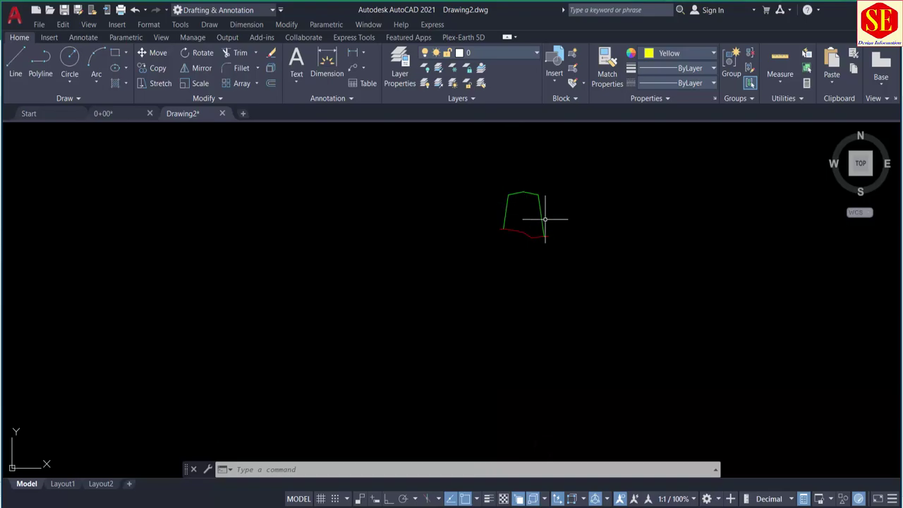
pyautogui.hotkey('alt', 'Tab')
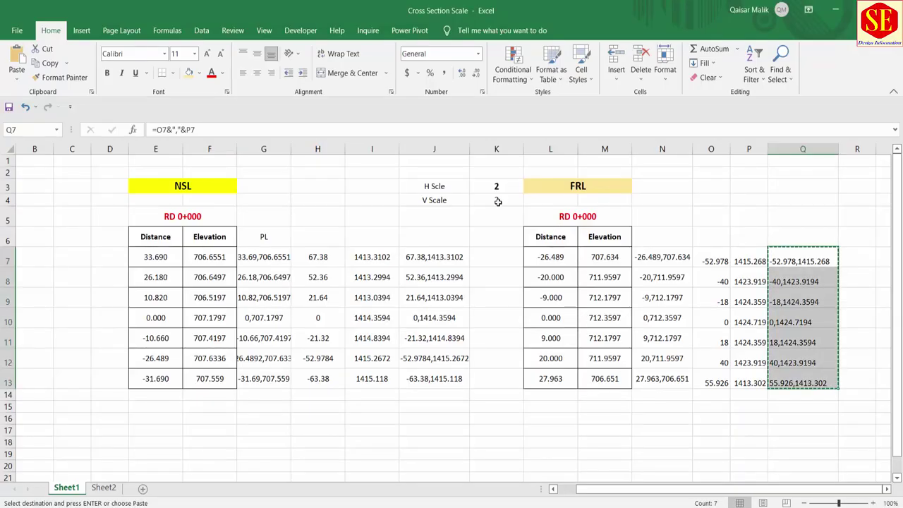
pyautogui.write('2')
# Set H Scle to 100 and V Scale to 1000
pyautogui.click(498, 188)
pyautogui.write('1')
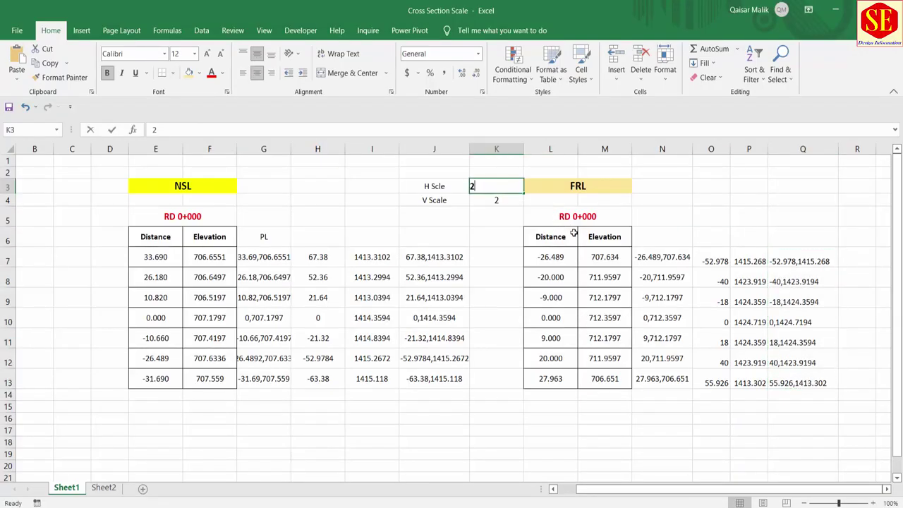
pyautogui.write('00')
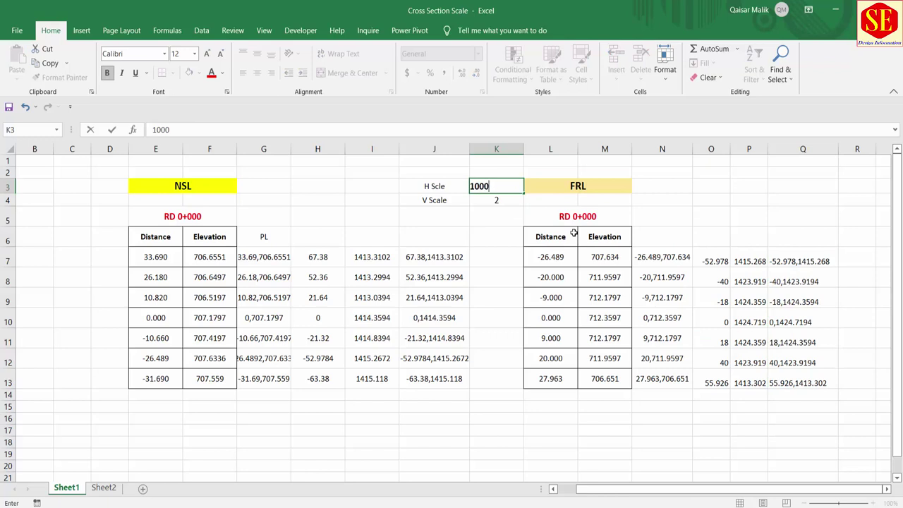
pyautogui.press('Return')
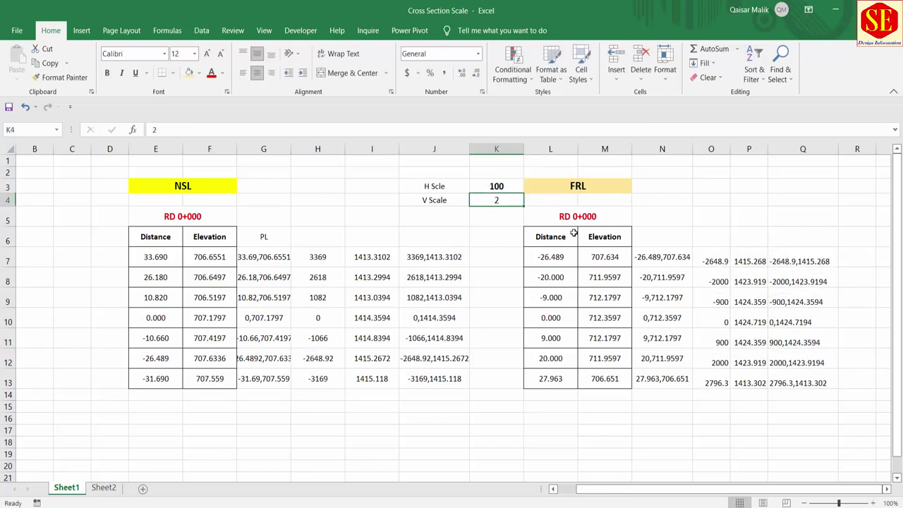
pyautogui.write('1000')
pyautogui.press('Return')
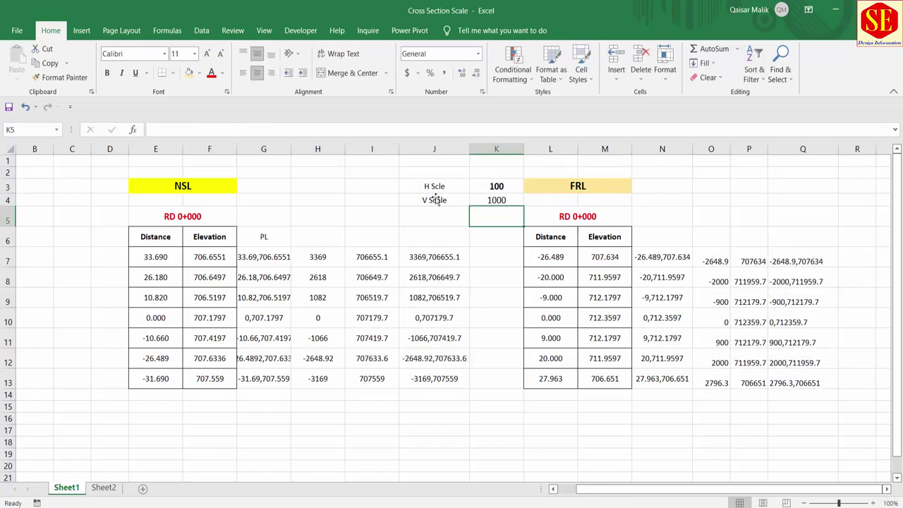
pyautogui.click(497, 186)
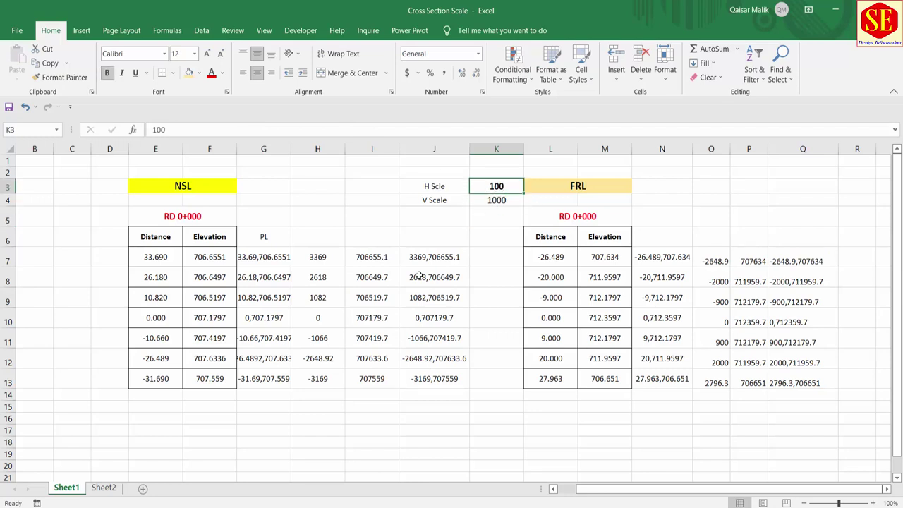
# Copy the rescaled ground coordinates J7:J13 and return to Drawing2
pyautogui.moveTo(438, 259); pyautogui.dragTo(434, 376)
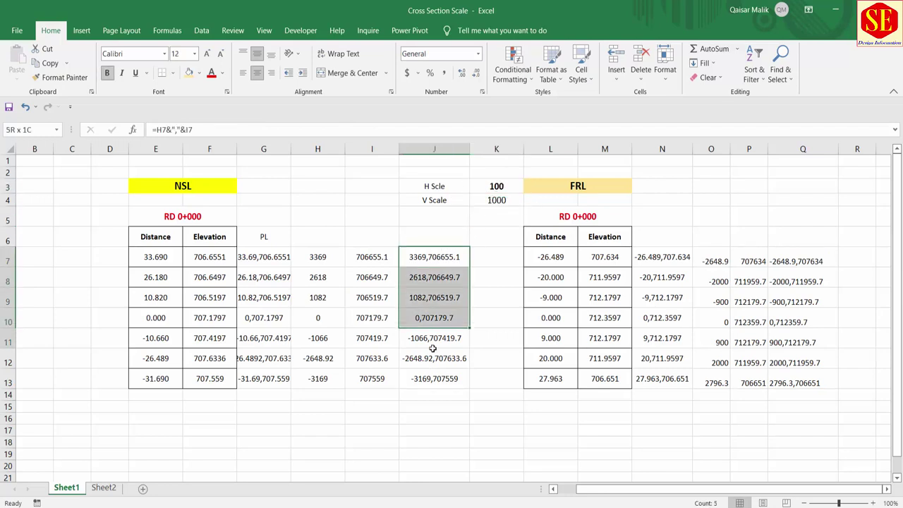
pyautogui.rightClick(433, 376)
pyautogui.click(465, 120)
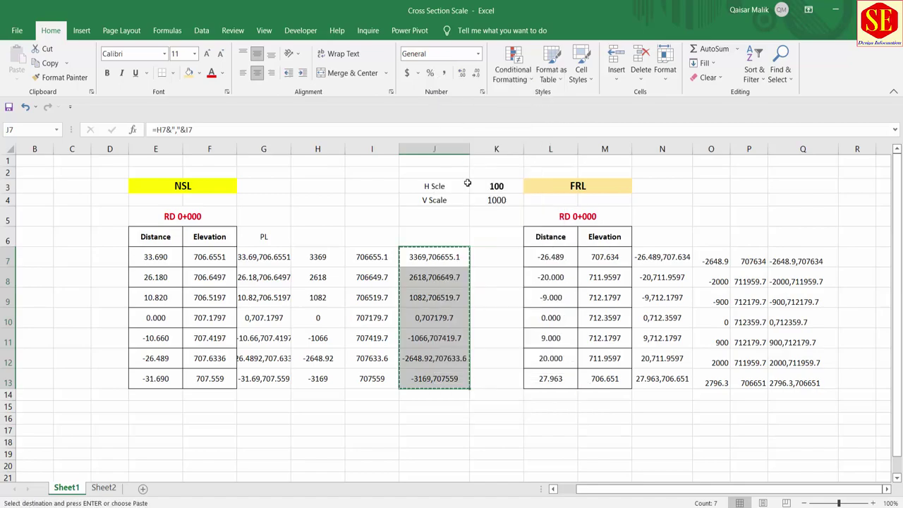
pyautogui.click(603, 485)
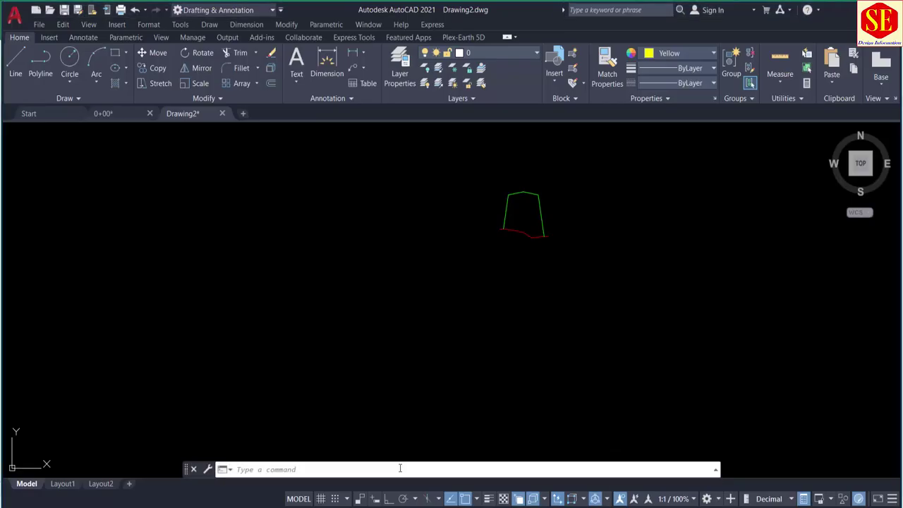
pyautogui.write('PL')
# Paste the 100/1000-scaled ground points into a yellow polyline and zoom to extents
pyautogui.press('Return')
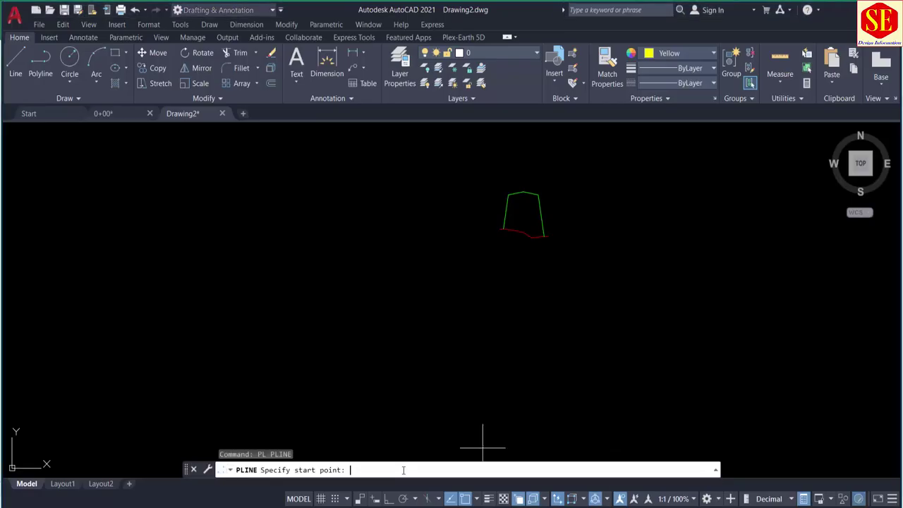
pyautogui.rightClick(373, 469)
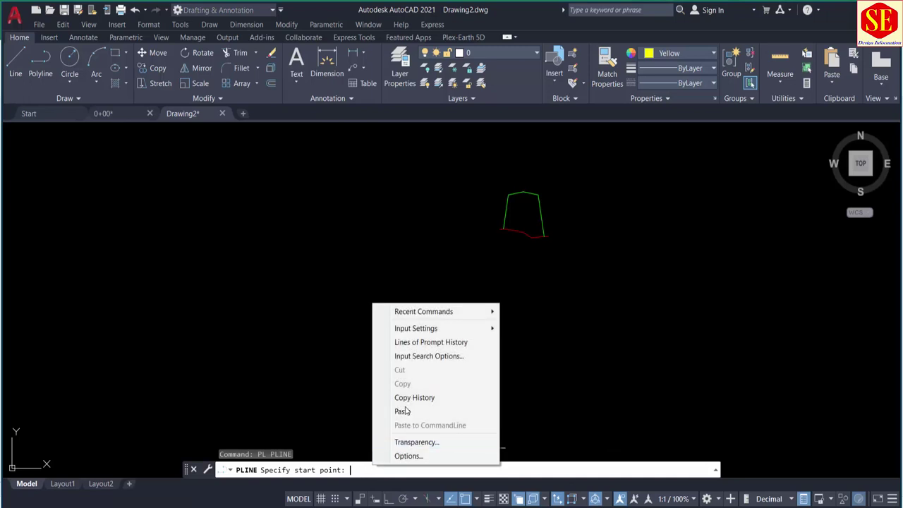
pyautogui.click(407, 415)
pyautogui.press('Escape')
pyautogui.write('z')
pyautogui.press('Return')
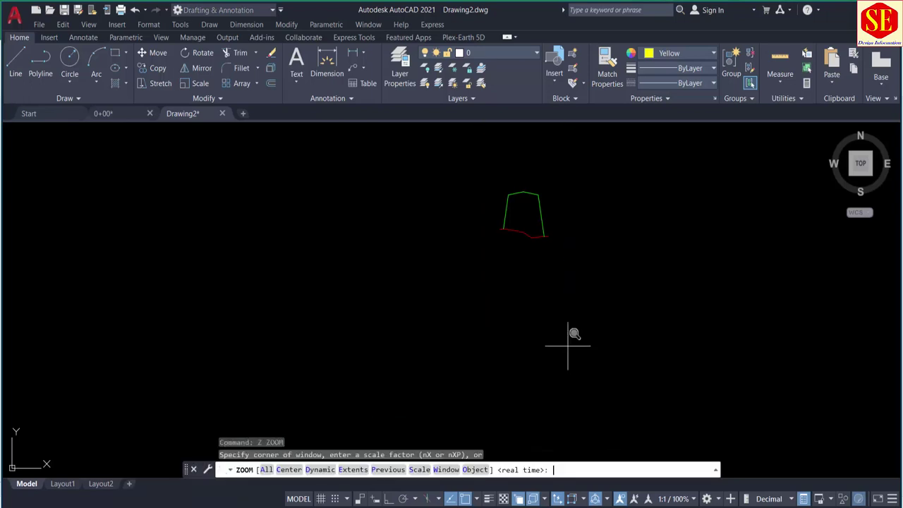
pyautogui.write('e')
pyautogui.press('Return')
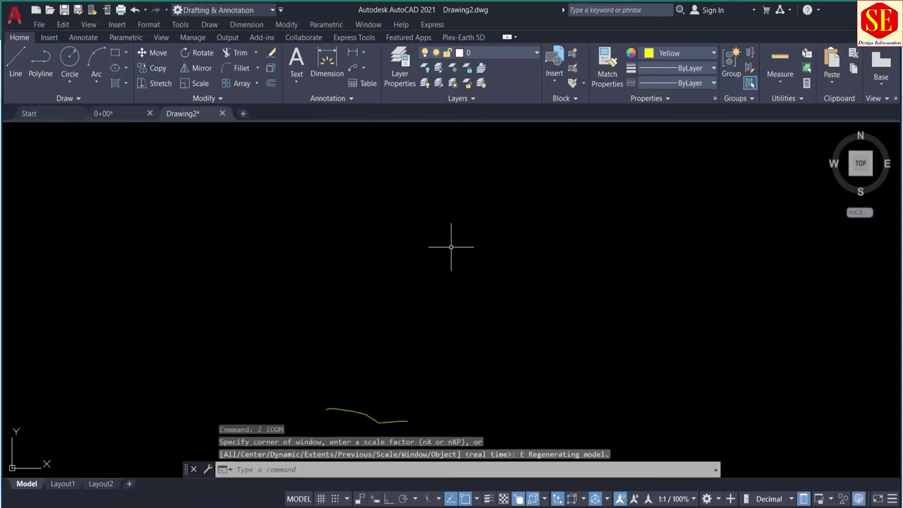
pyautogui.hotkey('alt', 'Tab')
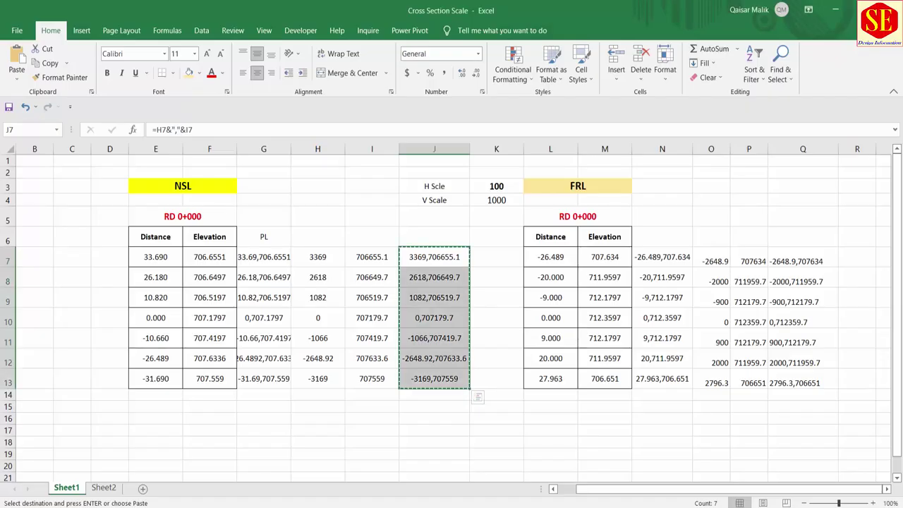
# Copy the road-profile coordinates in Q7:Q13
pyautogui.moveTo(797, 258); pyautogui.dragTo(795, 381)
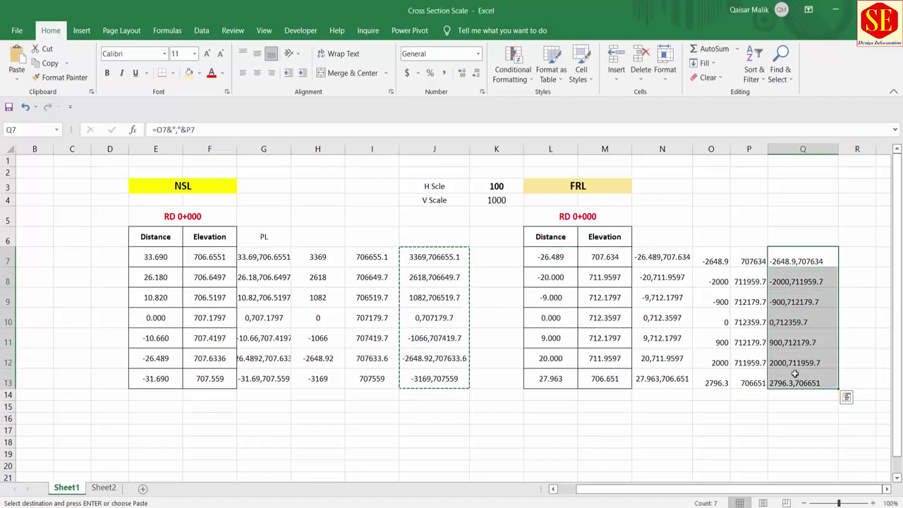
pyautogui.rightClick(795, 381)
pyautogui.click(688, 147)
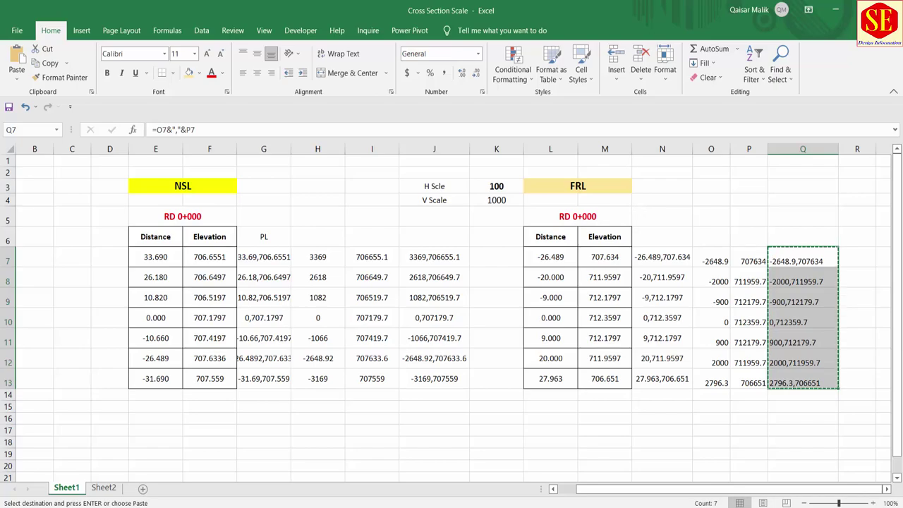
# Set the colour to Green and paste the FRL pairs as a polyline ending at 2796.3,706651
pyautogui.hotkey('alt', 'Tab')
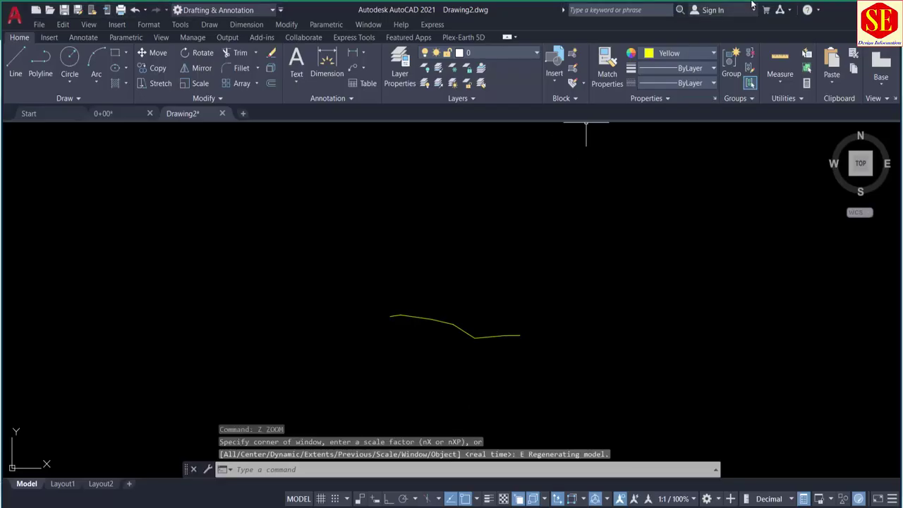
pyautogui.click(676, 53)
pyautogui.click(672, 179)
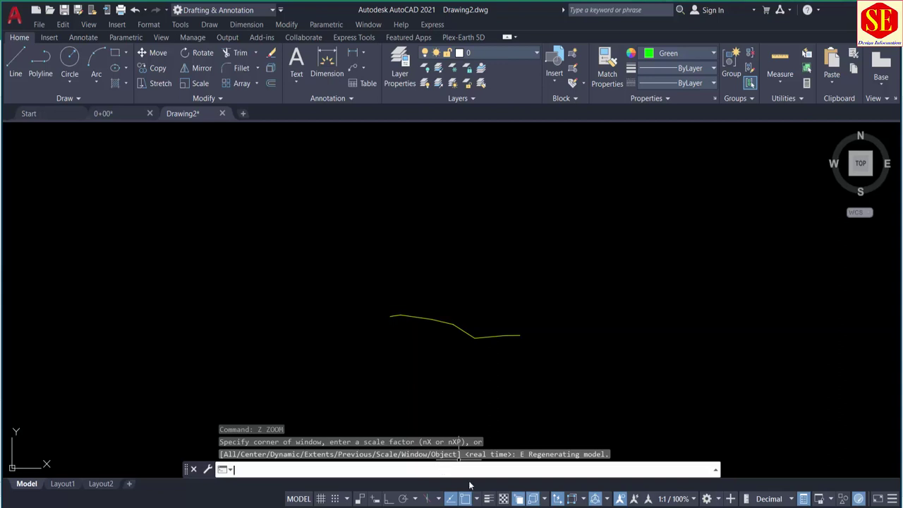
pyautogui.write('PL')
pyautogui.press('Return')
pyautogui.rightClick(447, 474)
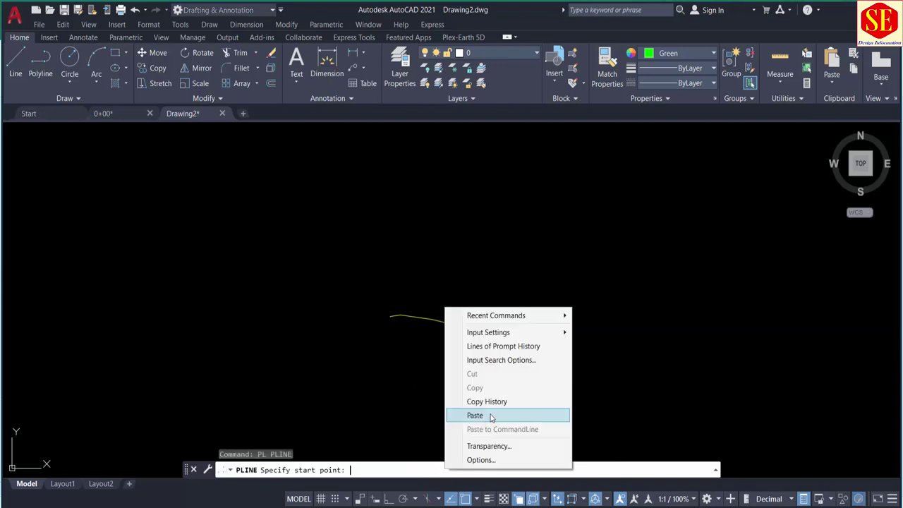
pyautogui.click(489, 413)
pyautogui.press('Escape')
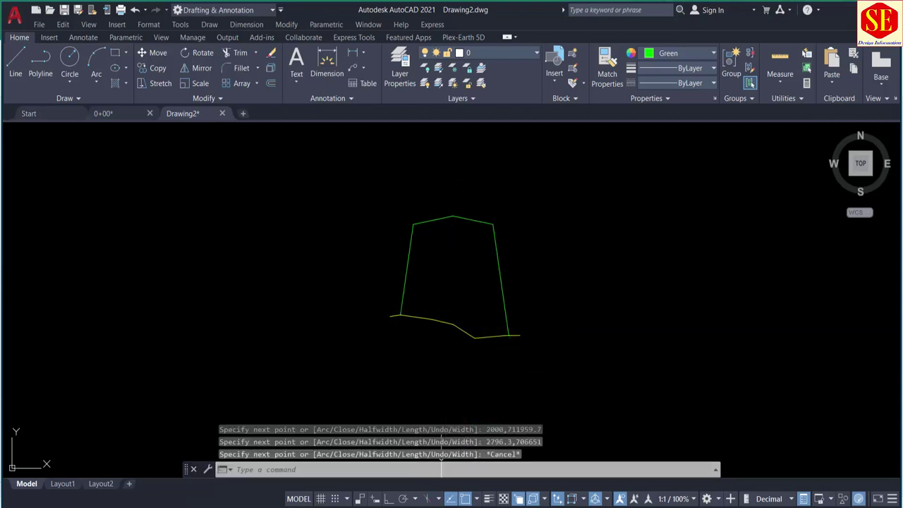
pyautogui.hotkey('alt', 'Tab')
# Change the H Scale in K3 from 100 to 1000
pyautogui.click(498, 183)
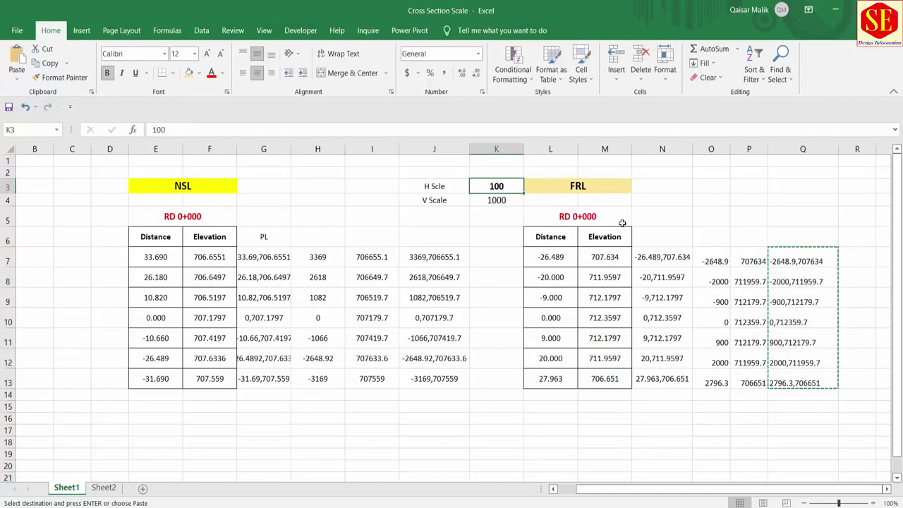
pyautogui.write('1000')
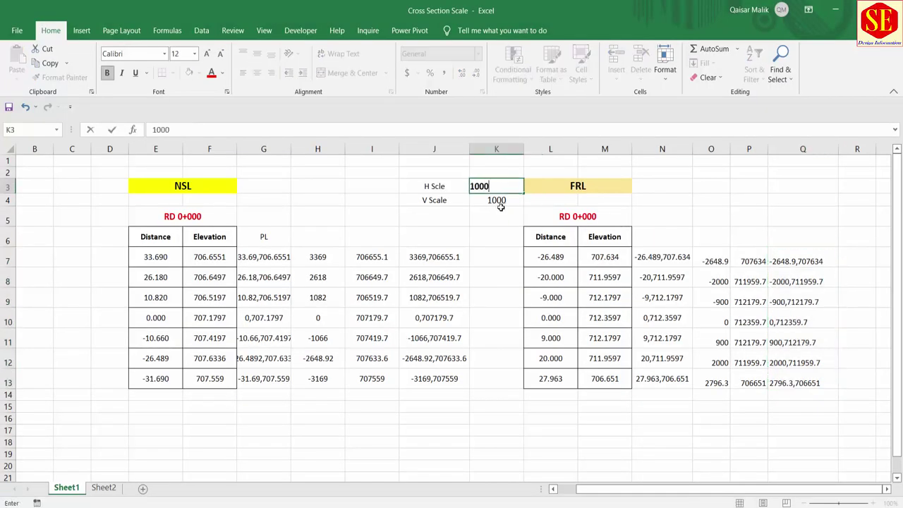
pyautogui.press('Return')
# Copy the rescaled ground coordinates J7:J13 and bring Drawing2 back up
pyautogui.moveTo(434, 257); pyautogui.dragTo(437, 378)
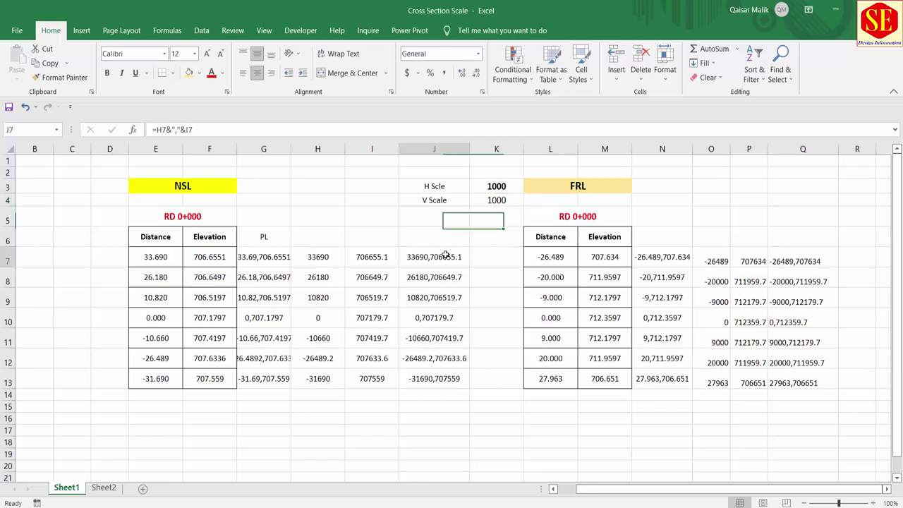
pyautogui.rightClick(441, 378)
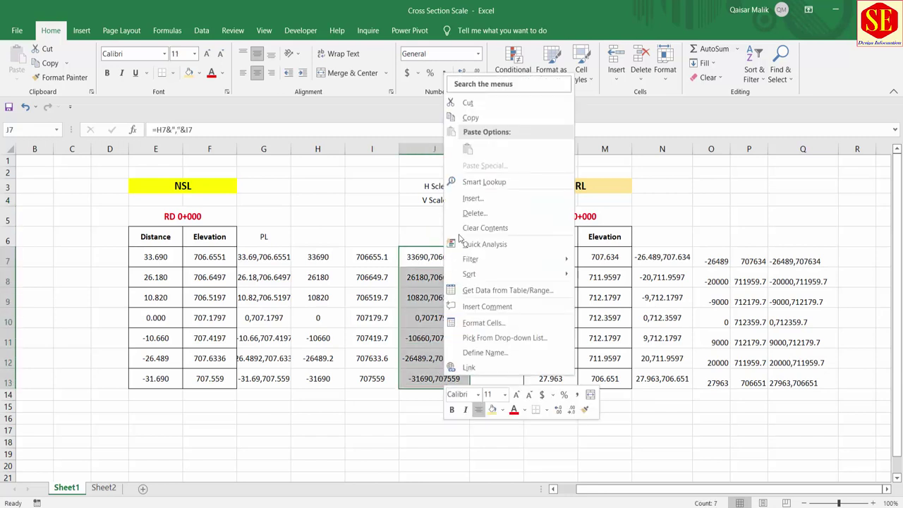
pyautogui.click(471, 117)
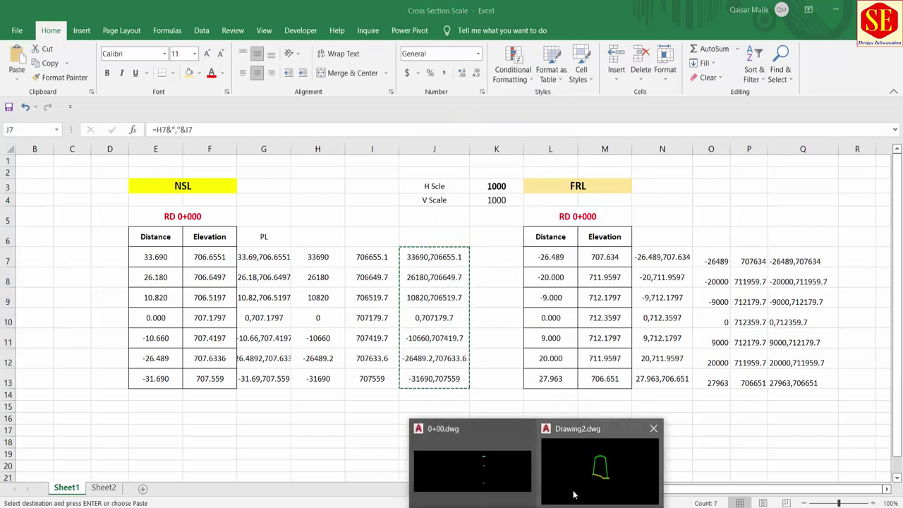
pyautogui.click(574, 495)
pyautogui.scroll(-5, 391, 248)
pyautogui.write('PL')
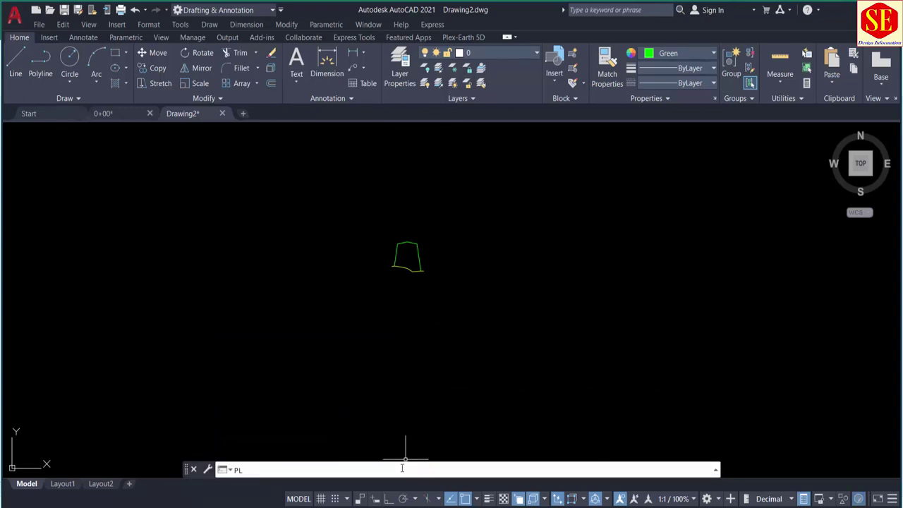
# Paste the 1000-scaled ground pairs into PLINE to draw the green NSL polyline, then return to Excel
pyautogui.press('Return')
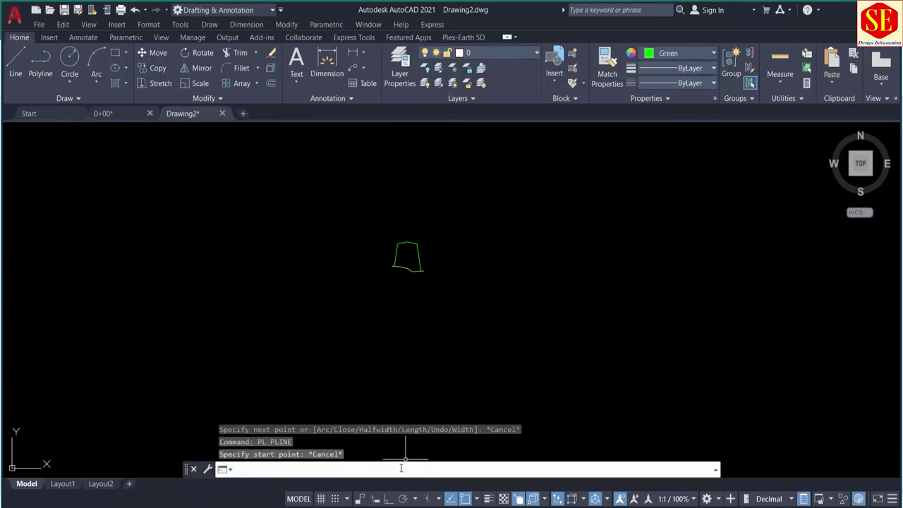
pyautogui.rightClick(379, 470)
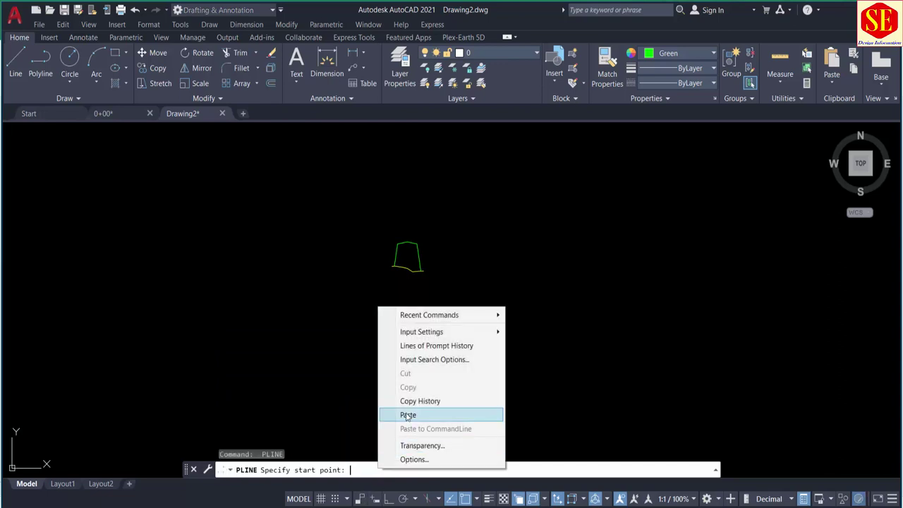
pyautogui.click(402, 415)
pyautogui.press('Escape')
pyautogui.scroll(4, 323, 254)
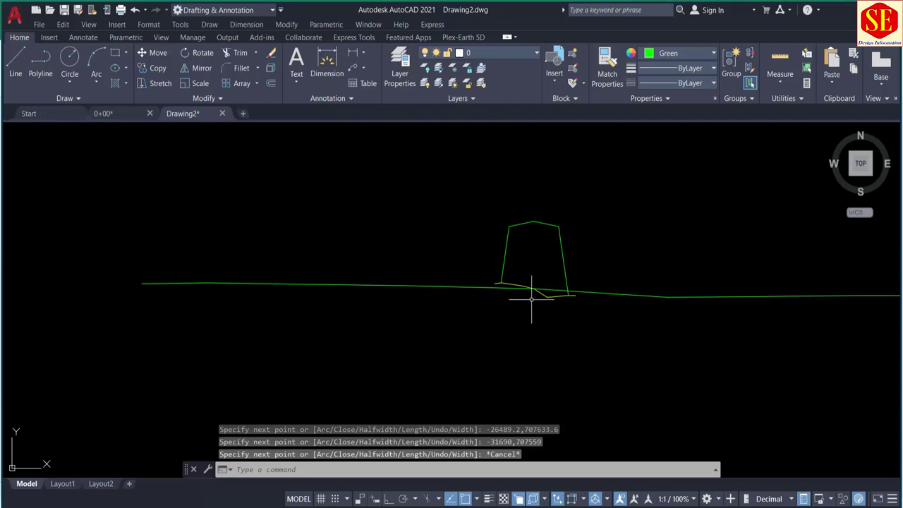
pyautogui.scroll(4, 531, 300)
pyautogui.scroll(-2, 578, 323)
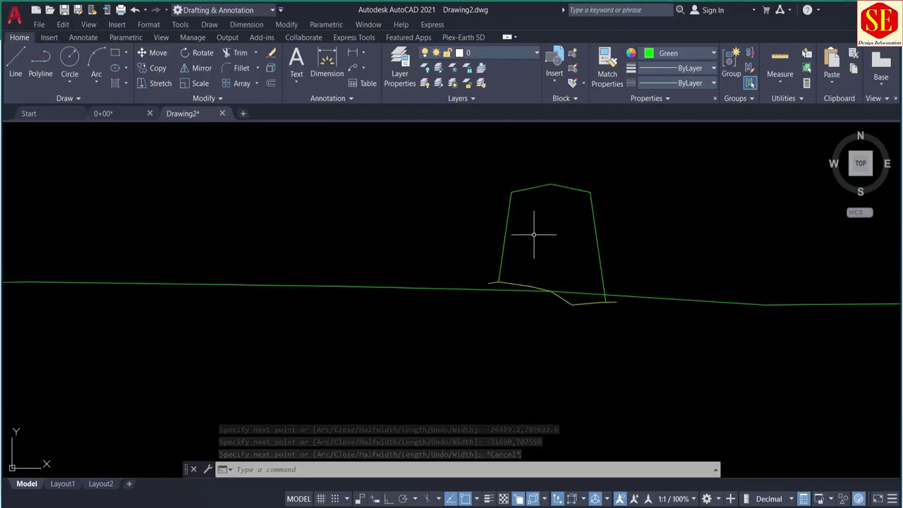
pyautogui.scroll(-4, 534, 235)
pyautogui.hotkey('alt', 'Tab')
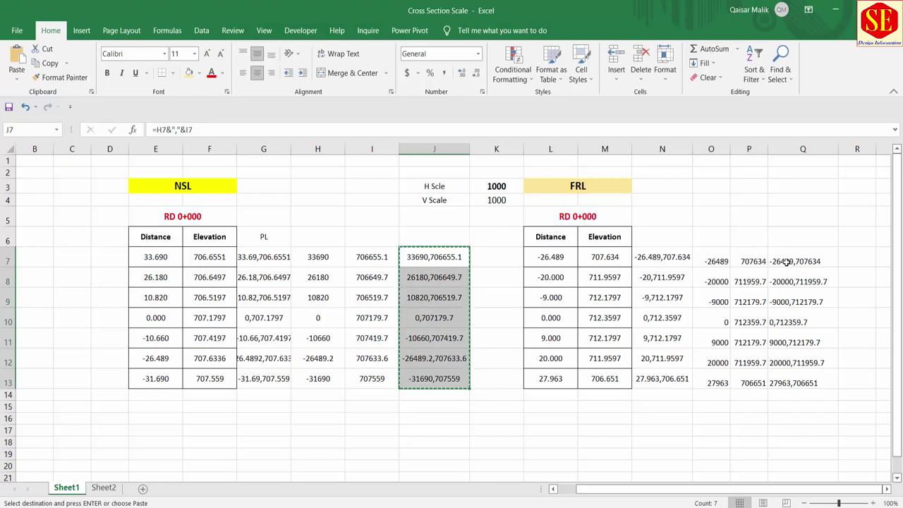
# Copy the road-profile coordinates Q7:Q13 and set Drawing2's current colour to red
pyautogui.moveTo(787, 262); pyautogui.dragTo(788, 377)
pyautogui.rightClick(790, 379)
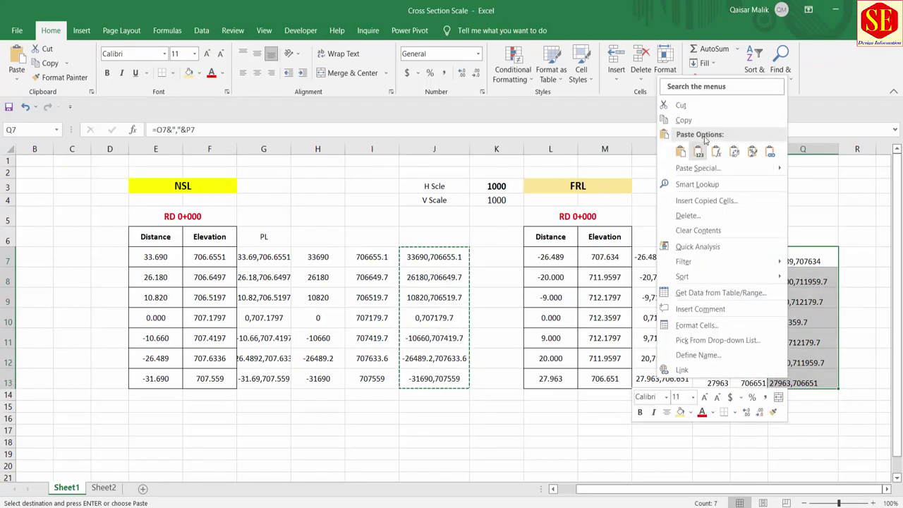
pyautogui.click(695, 118)
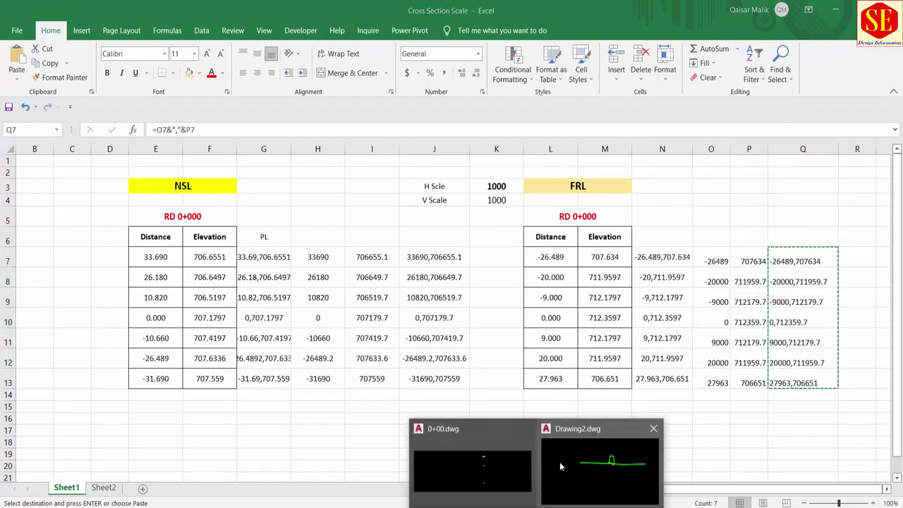
pyautogui.click(563, 467)
pyautogui.click(677, 53)
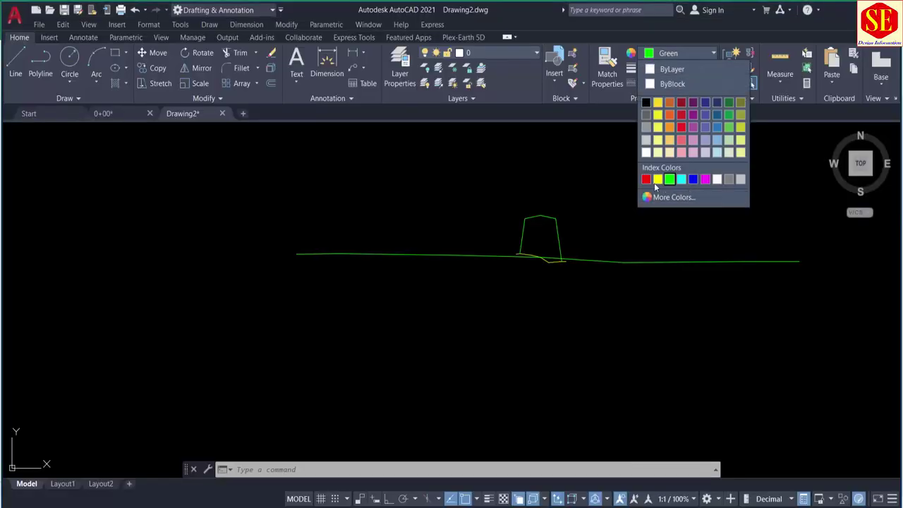
pyautogui.click(646, 179)
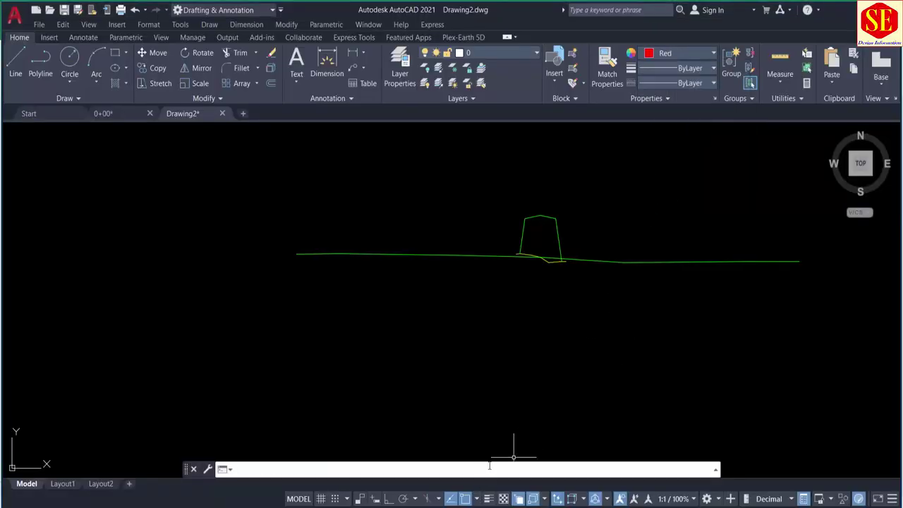
pyautogui.click(467, 469)
pyautogui.write('PL')
# Paste the FRL coordinates into PLINE to draw the red road-profile polyline, then return to Excel
pyautogui.press('Return')
pyautogui.rightClick(414, 470)
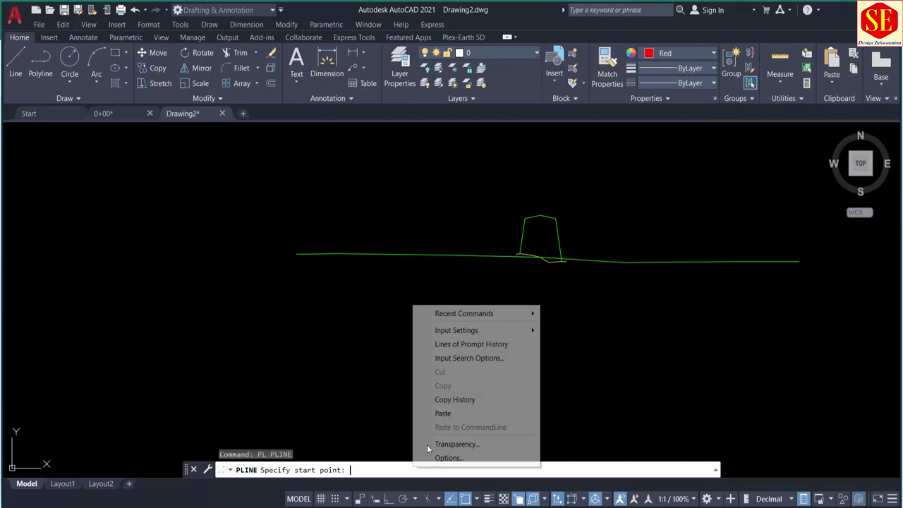
pyautogui.click(445, 413)
pyautogui.press('Escape')
pyautogui.scroll(1, 565, 233)
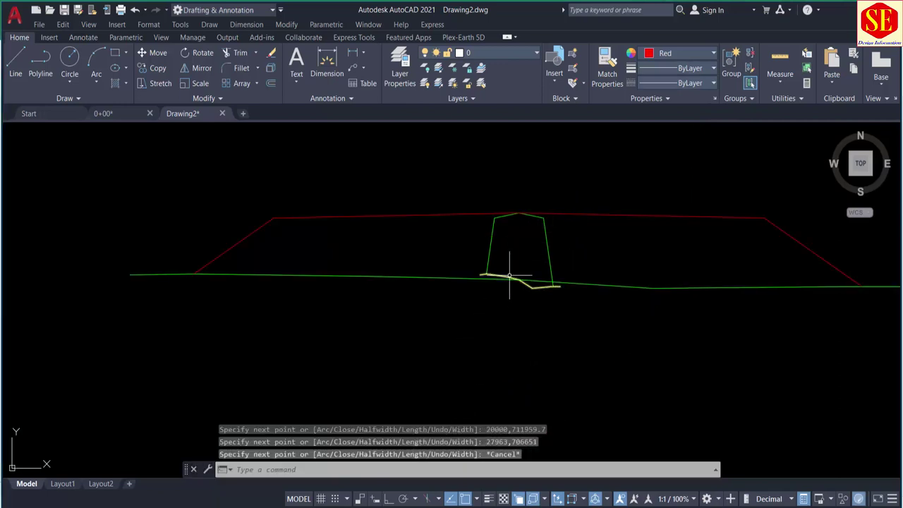
pyautogui.scroll(4, 510, 262)
pyautogui.scroll(-1, 470, 274)
pyautogui.scroll(-1, 520, 287)
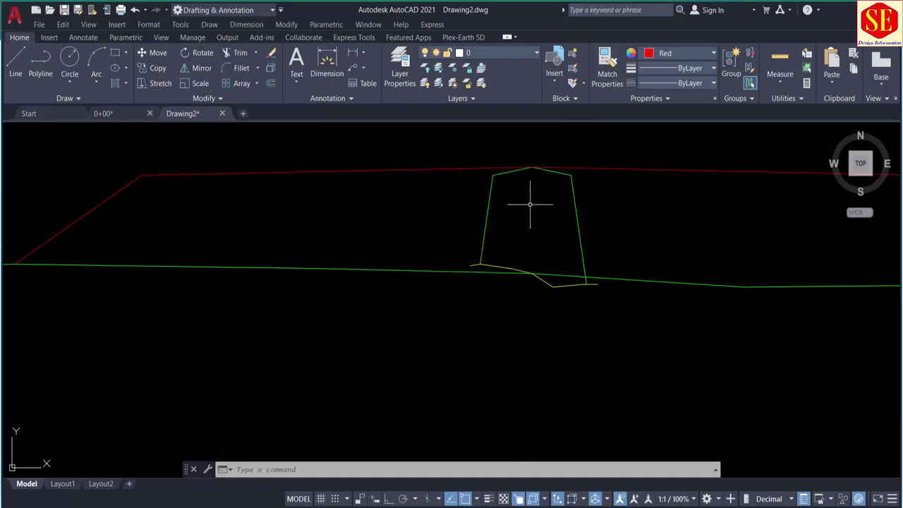
pyautogui.scroll(-2, 530, 204)
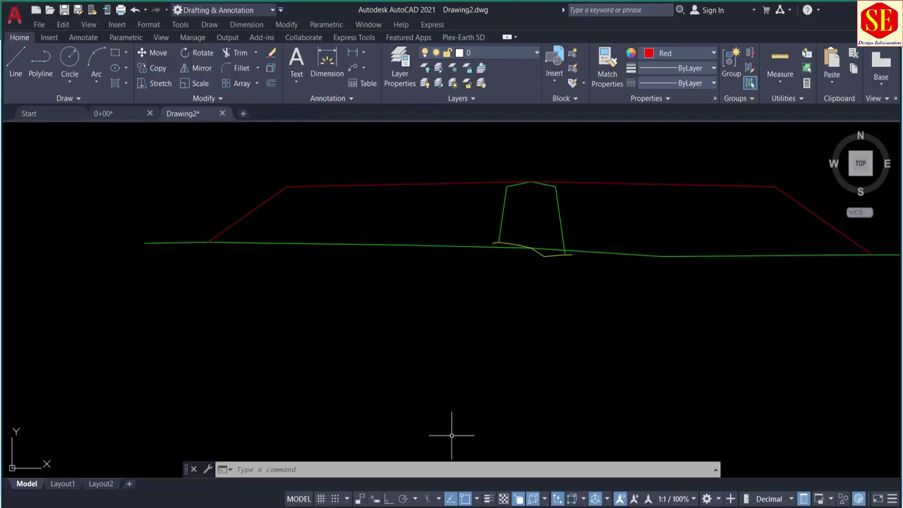
pyautogui.hotkey('alt', 'Tab')
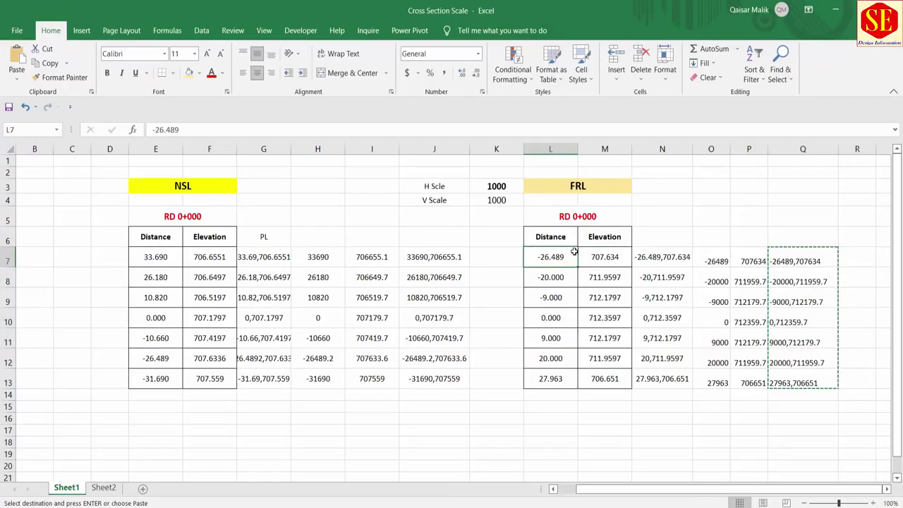
# Cancel the pending copy of Q7:Q13 in Excel
pyautogui.press('Escape')
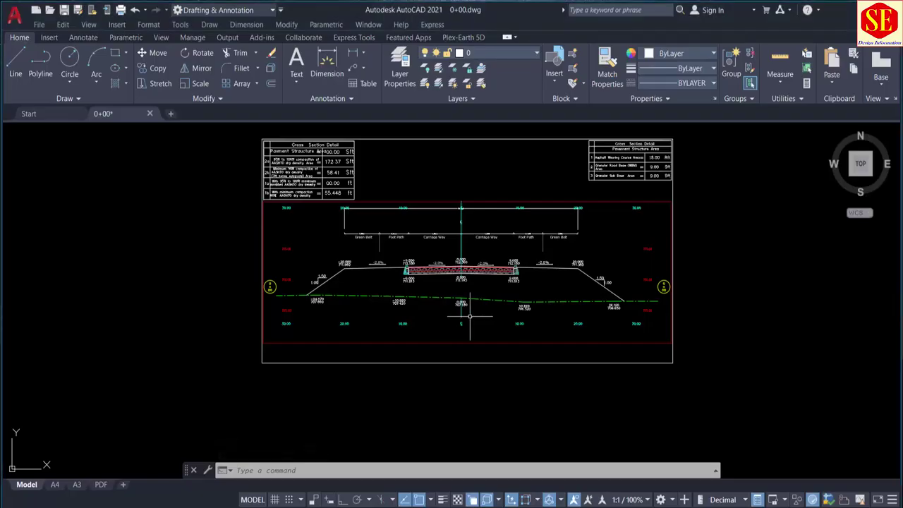
pyautogui.scroll(2, 513, 309)
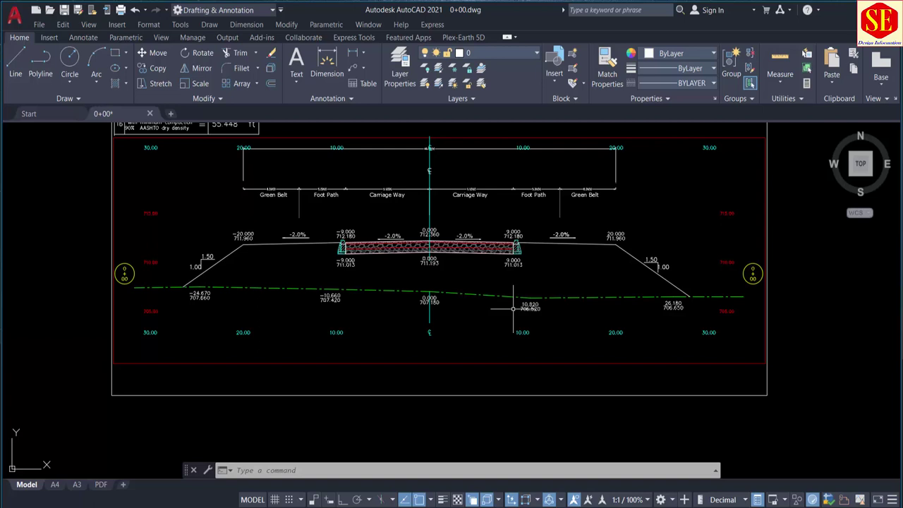
pyautogui.moveTo(539, 258); pyautogui.dragTo(536, 282, button='middle')
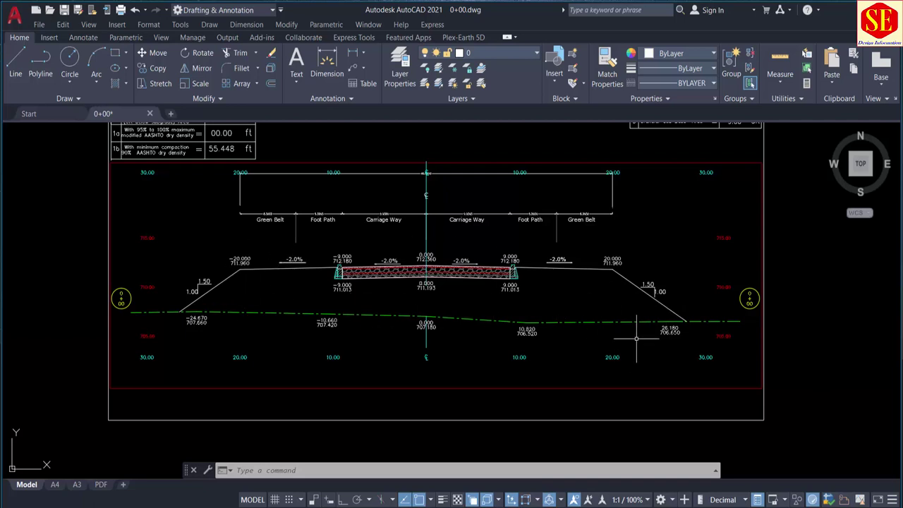
pyautogui.scroll(2, 523, 335)
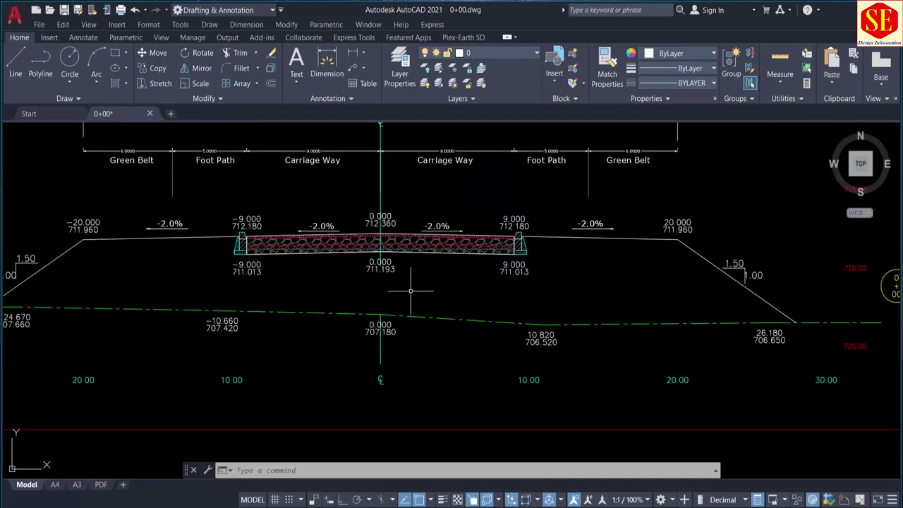
pyautogui.moveTo(414, 292); pyautogui.dragTo(468, 273, button='middle')
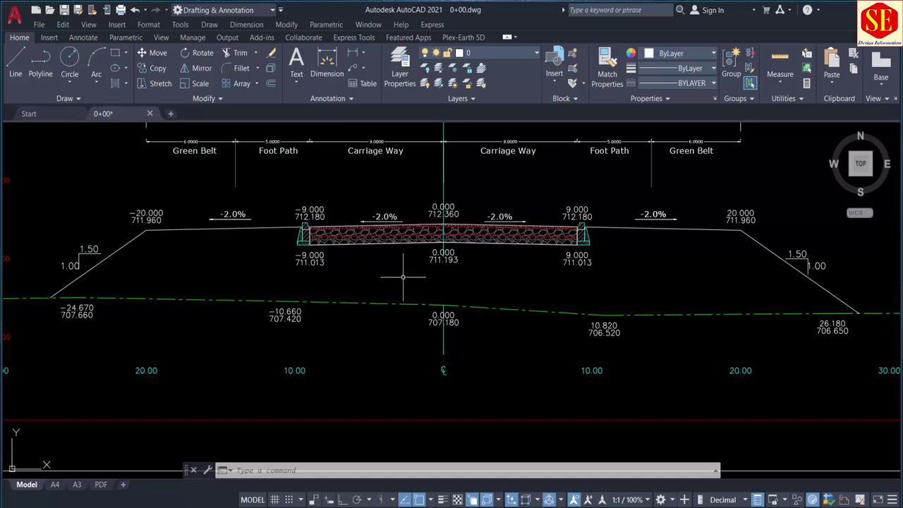
pyautogui.moveTo(403, 278); pyautogui.dragTo(413, 299, button='middle')
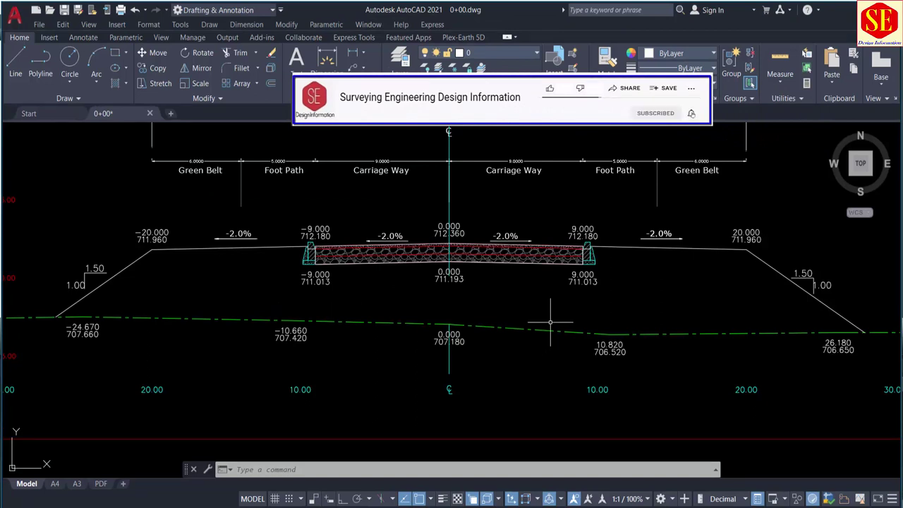
pyautogui.scroll(-2, 550, 323)
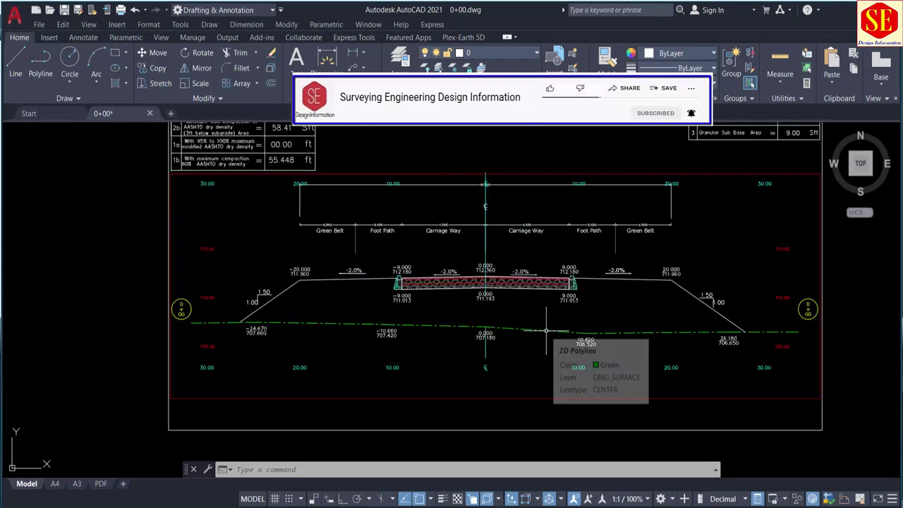
pyautogui.moveTo(487, 268); pyautogui.dragTo(506, 329, button='middle')
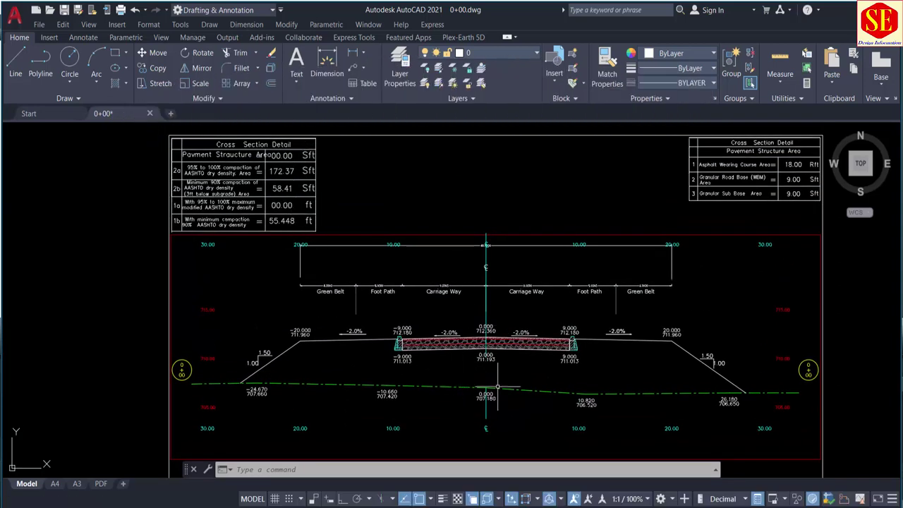
pyautogui.scroll(1, 624, 366)
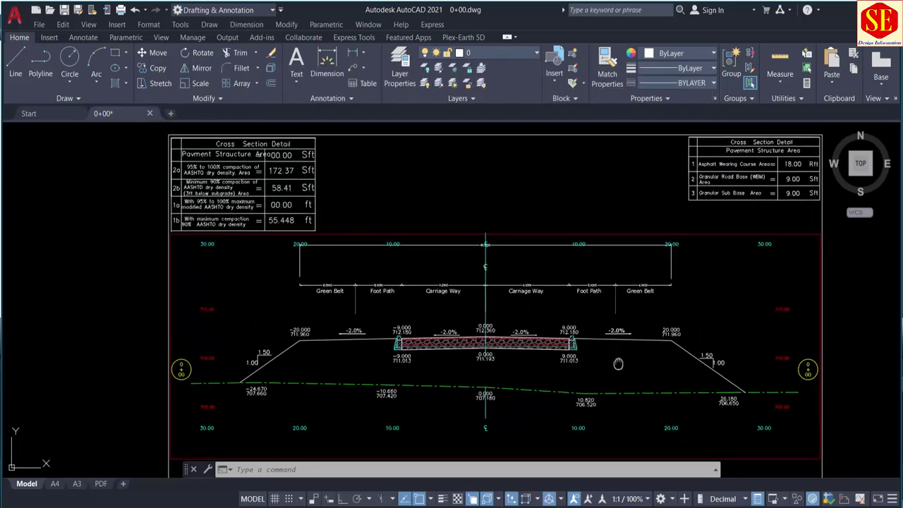
pyautogui.scroll(1, 608, 367)
pyautogui.scroll(2, 608, 367)
# Start a circle on the ground line, then cancel it
pyautogui.write('c')
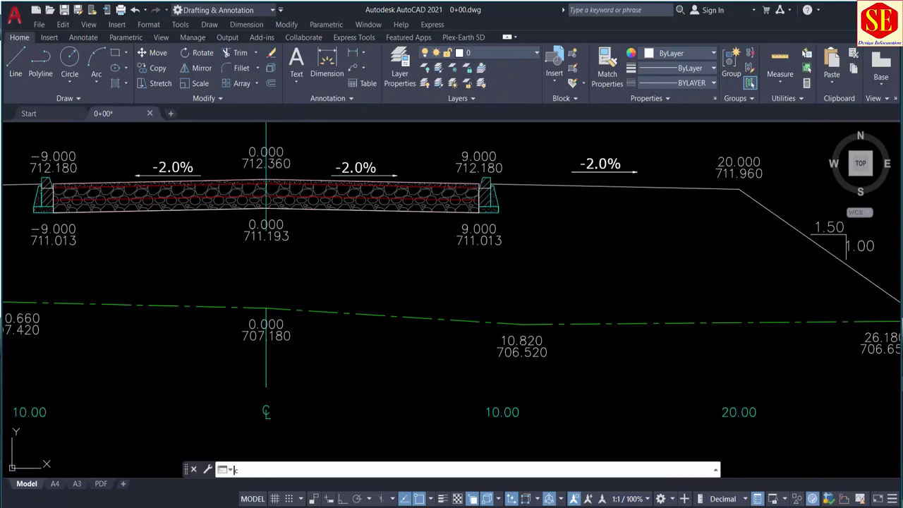
pyautogui.press('Return')
pyautogui.click(523, 322)
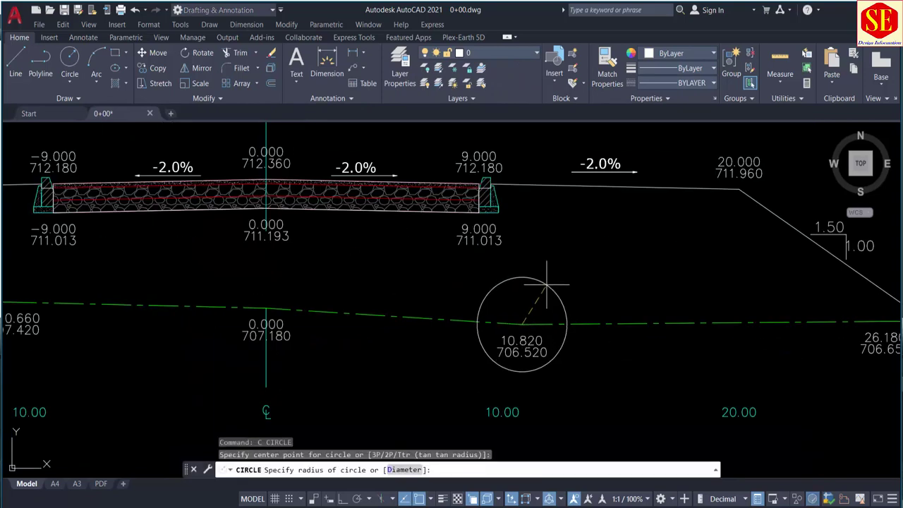
pyautogui.press('Escape')
# Use CD to label the ground point at 10.820 with Dist= 10.820 and Ele= 706.520
pyautogui.write('cd')
pyautogui.press('Return')
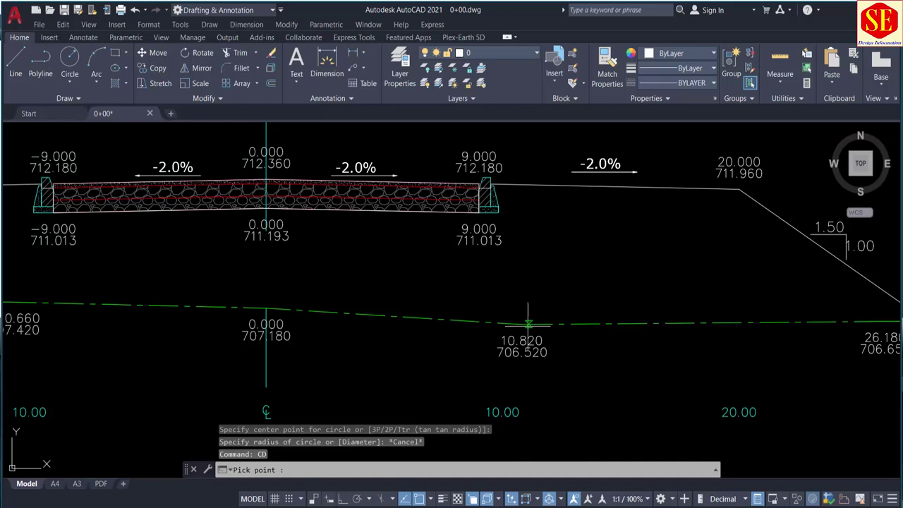
pyautogui.click(522, 324)
pyautogui.click(548, 281)
pyautogui.scroll(4, 571, 287)
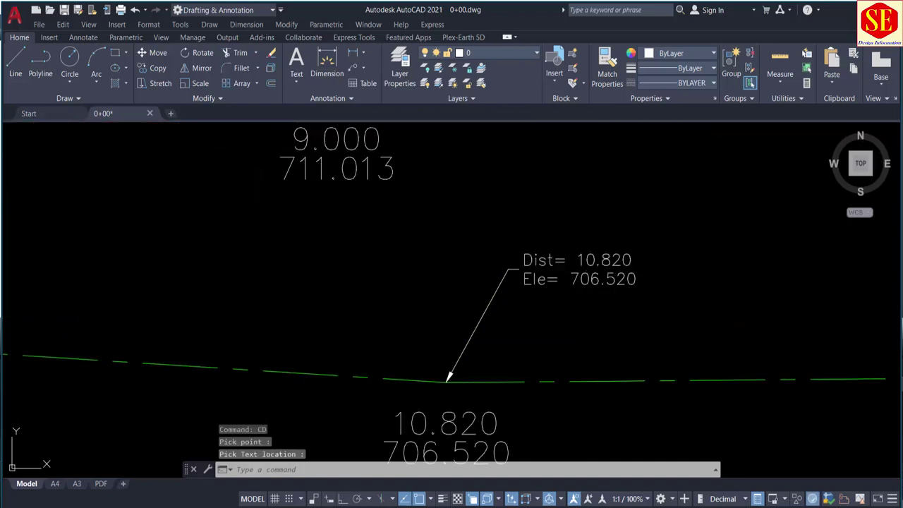
pyautogui.moveTo(609, 304); pyautogui.dragTo(606, 285, button='middle')
pyautogui.scroll(-5, 533, 361)
pyautogui.scroll(2, 541, 292)
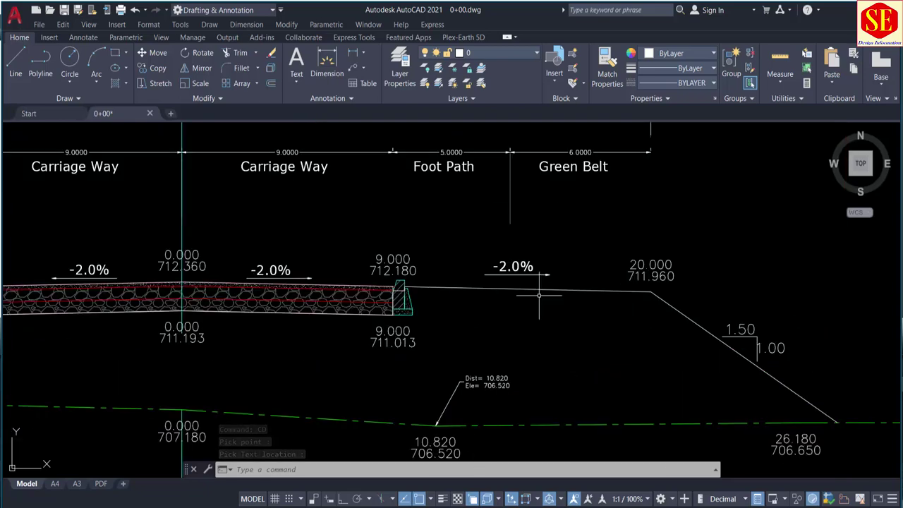
pyautogui.scroll(-2, 541, 295)
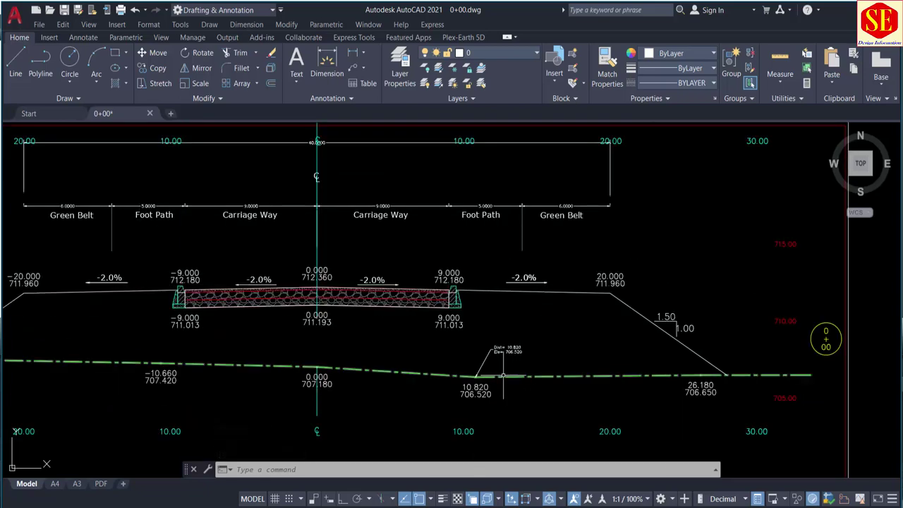
pyautogui.scroll(4, 502, 374)
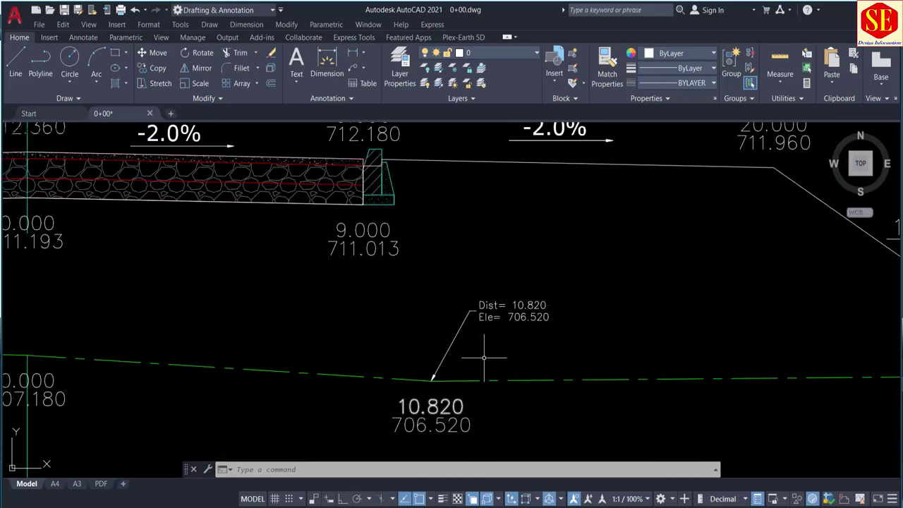
pyautogui.scroll(-4, 484, 359)
pyautogui.scroll(-4, 447, 262)
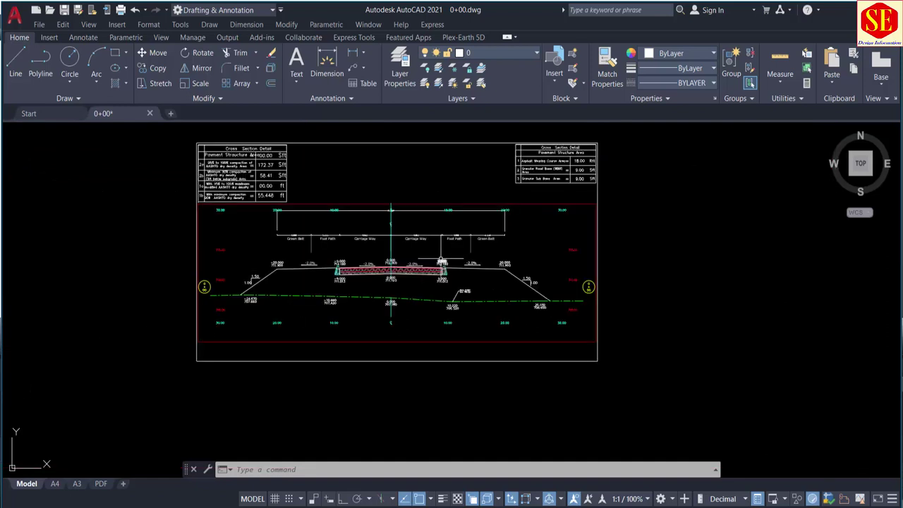
pyautogui.moveTo(459, 211); pyautogui.dragTo(473, 260, button='middle')
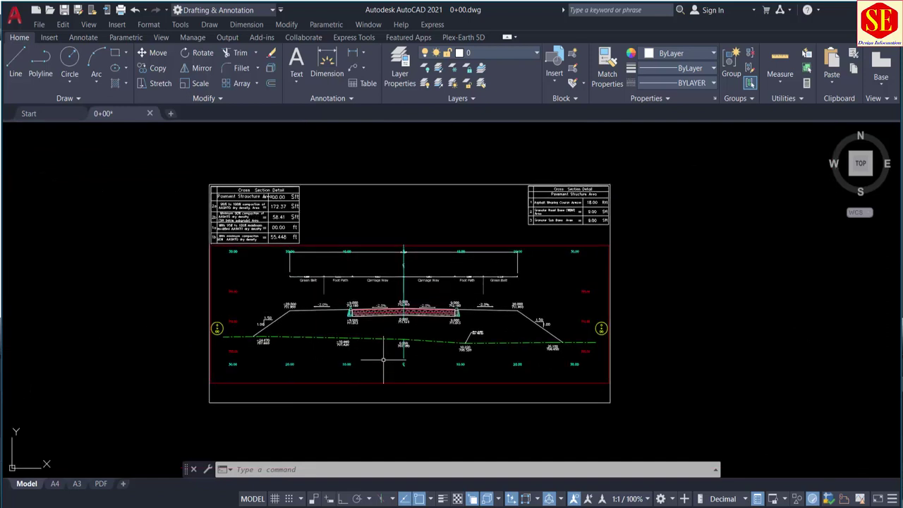
pyautogui.scroll(2, 384, 332)
pyautogui.moveTo(384, 277); pyautogui.dragTo(438, 322, button='middle')
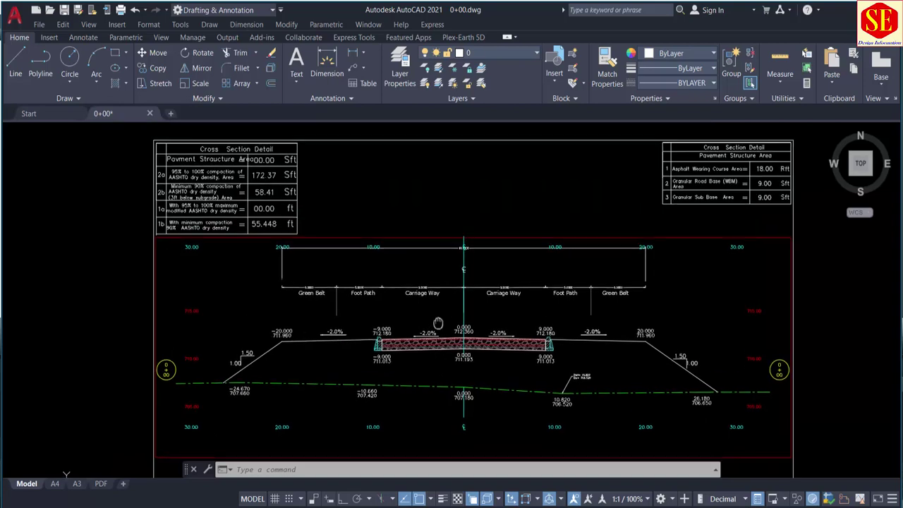
pyautogui.moveTo(407, 271); pyautogui.dragTo(396, 232, button='middle')
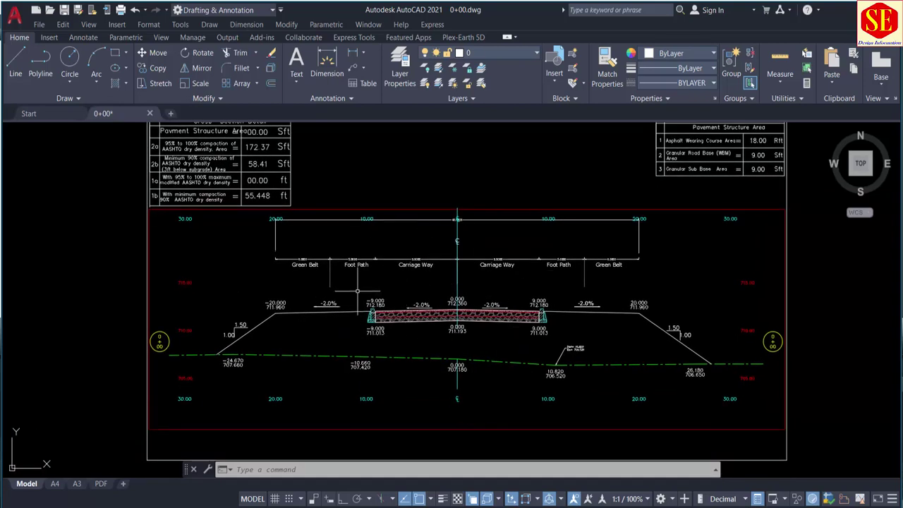
pyautogui.scroll(-2, 357, 290)
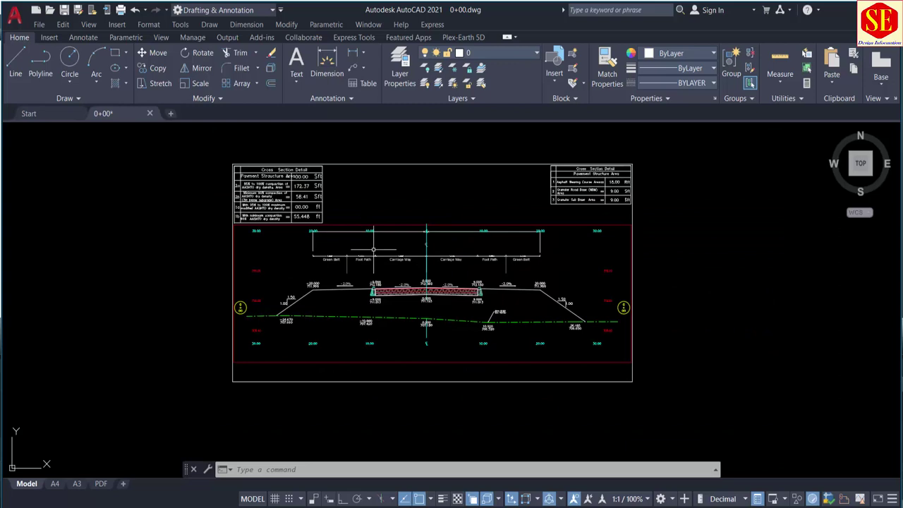
# Window-select all 207 sheet objects in the Block dialog and redefine the existing xyz block
pyautogui.write('B')
pyautogui.press('Return')
pyautogui.write('xyz')
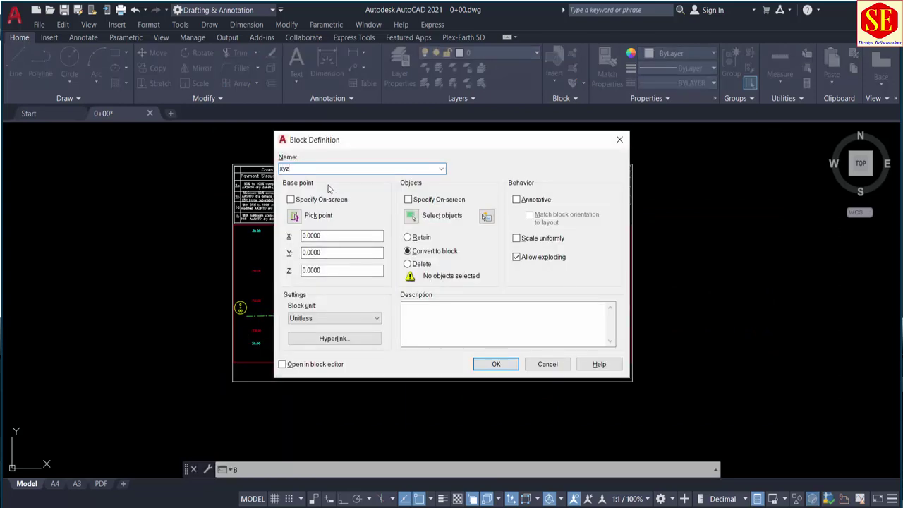
pyautogui.click(411, 218)
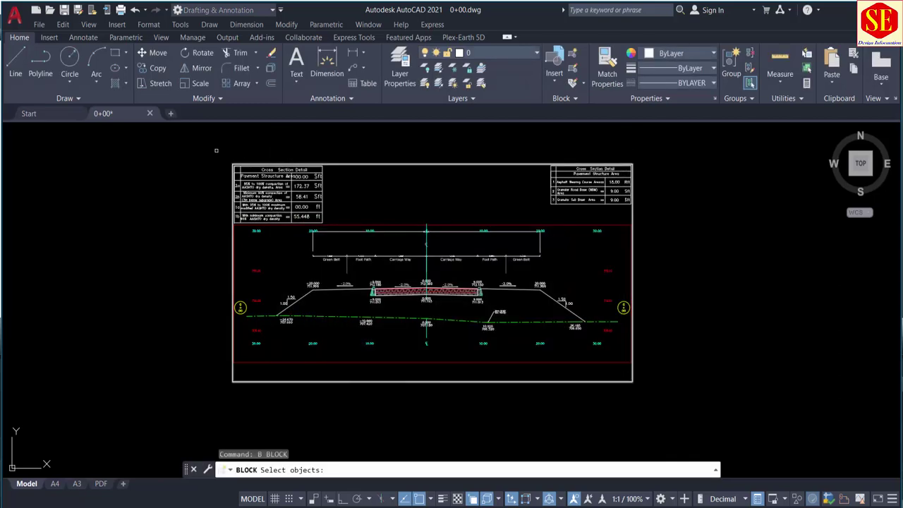
pyautogui.click(198, 139)
pyautogui.click(702, 440)
pyautogui.press('Return')
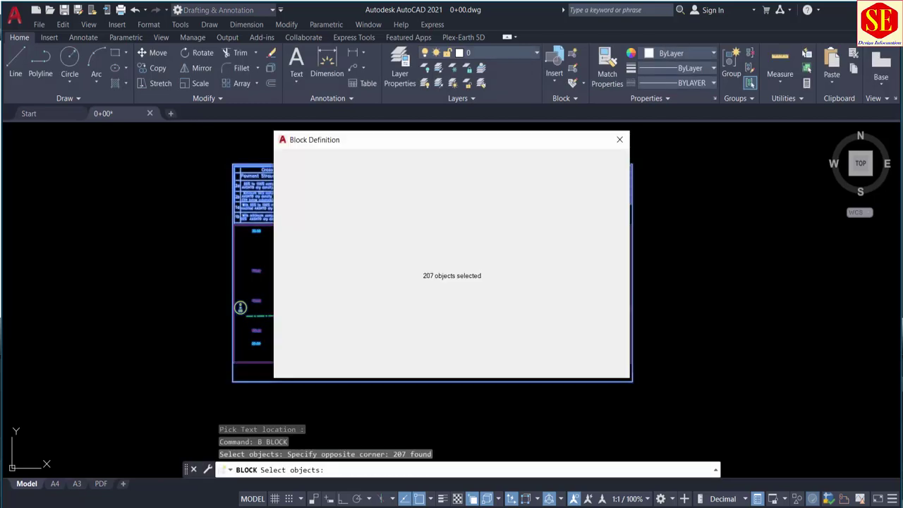
pyautogui.click(496, 365)
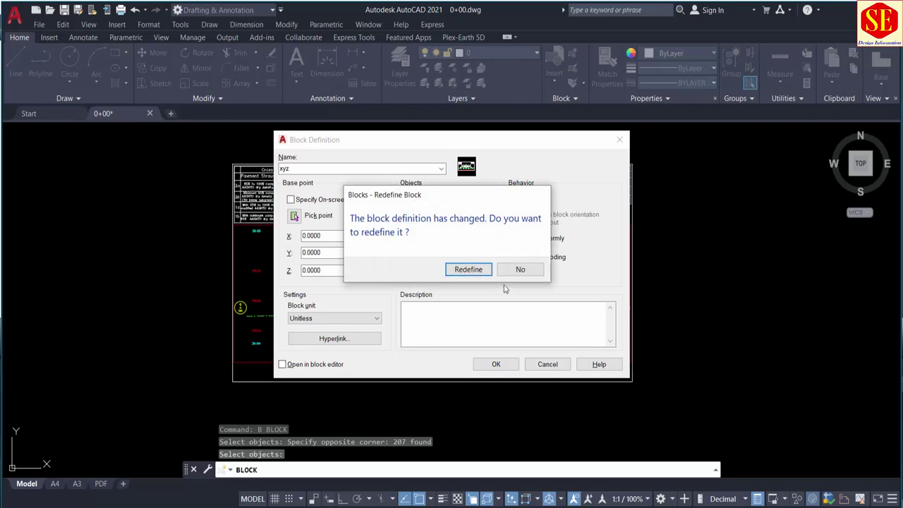
pyautogui.click(468, 269)
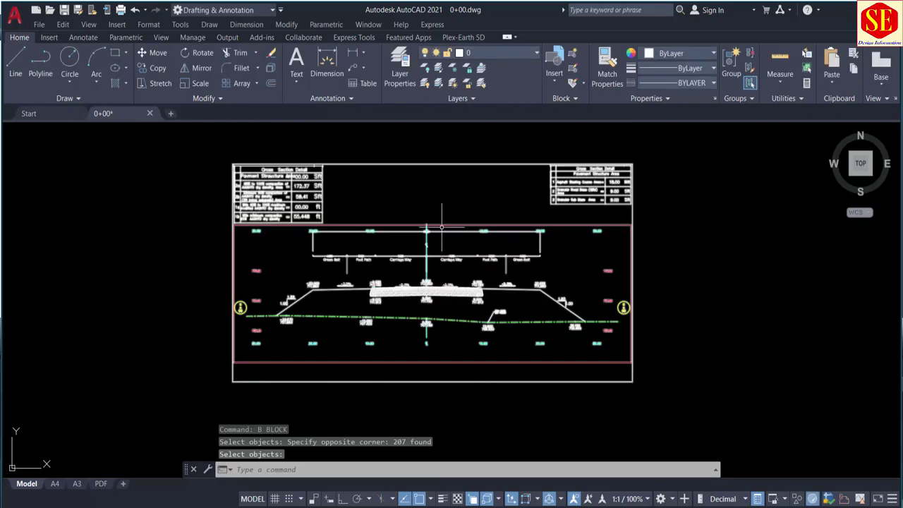
pyautogui.click(441, 227)
pyautogui.press('Escape')
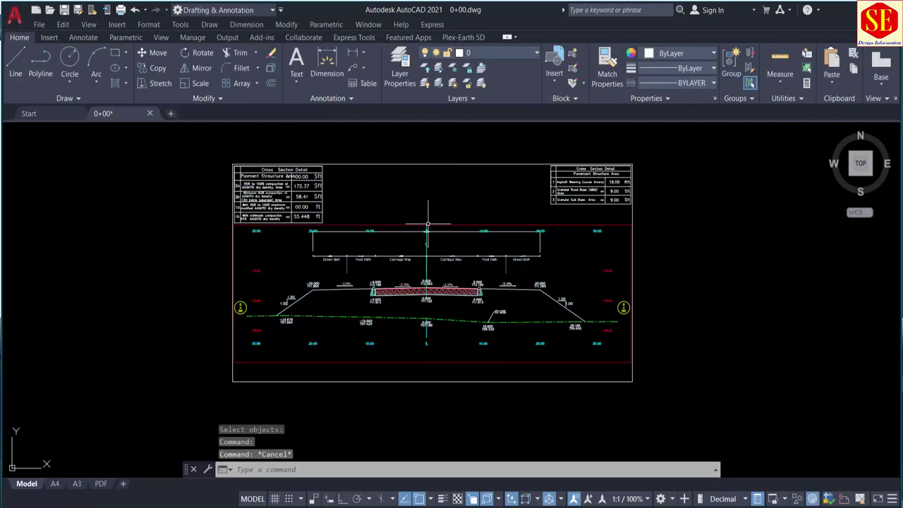
# Scale the whole cross-section sheet by a factor of 2
pyautogui.click(196, 84)
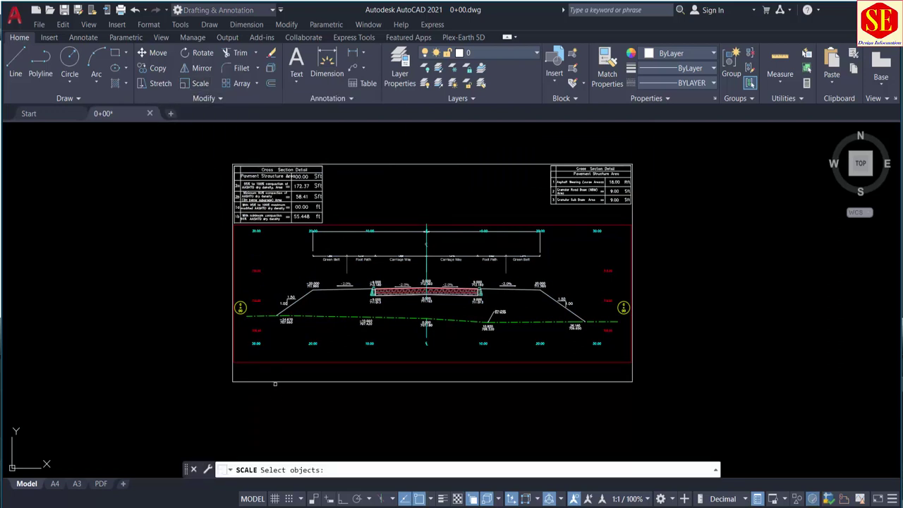
pyautogui.click(169, 163)
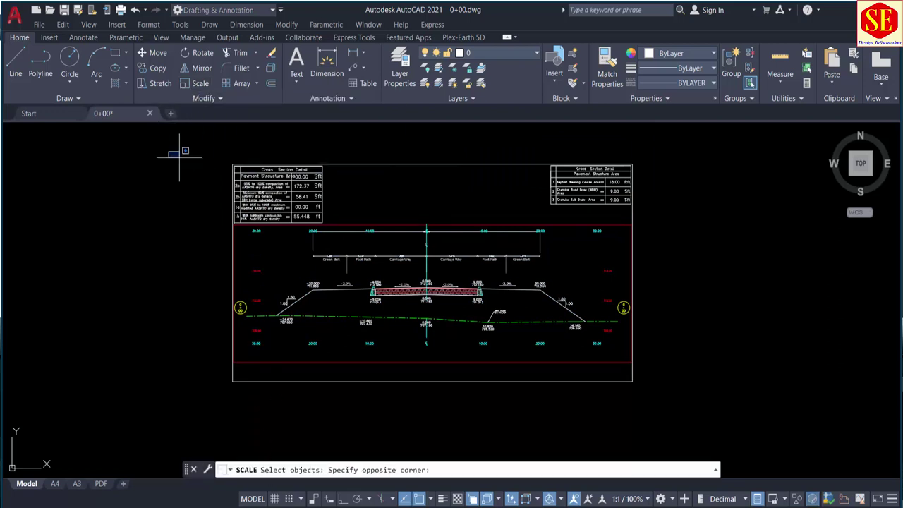
pyautogui.click(691, 404)
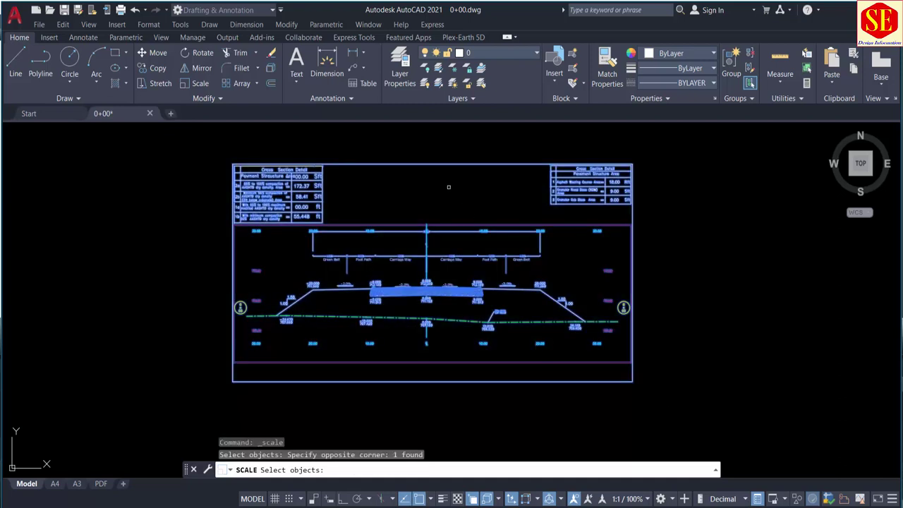
pyautogui.press('Return')
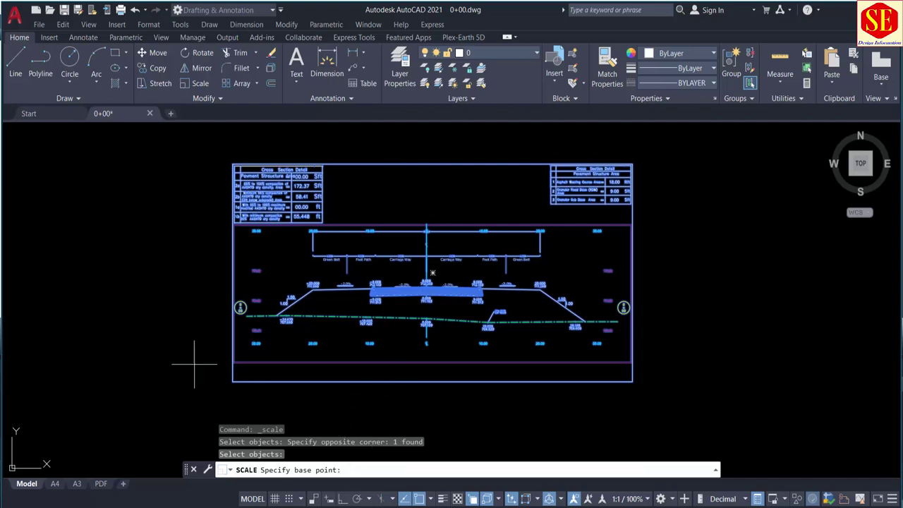
pyautogui.click(122, 341)
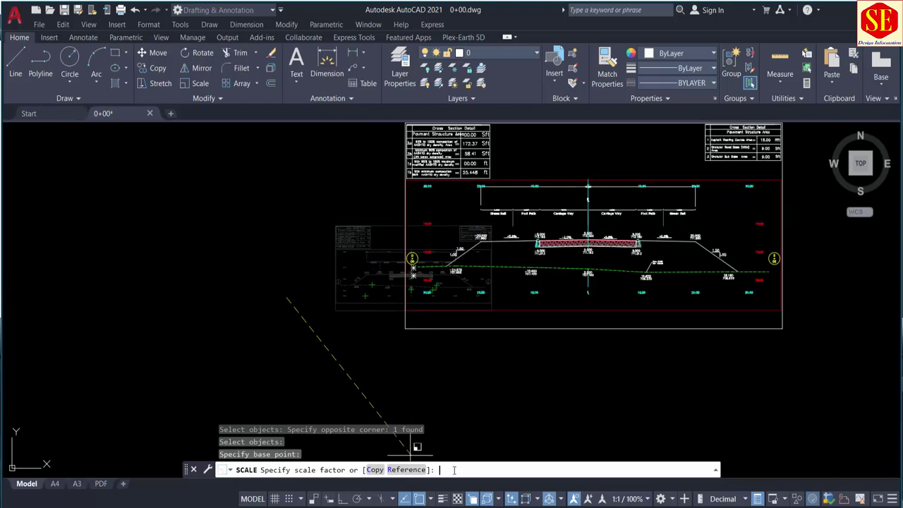
pyautogui.write('2')
pyautogui.press('Return')
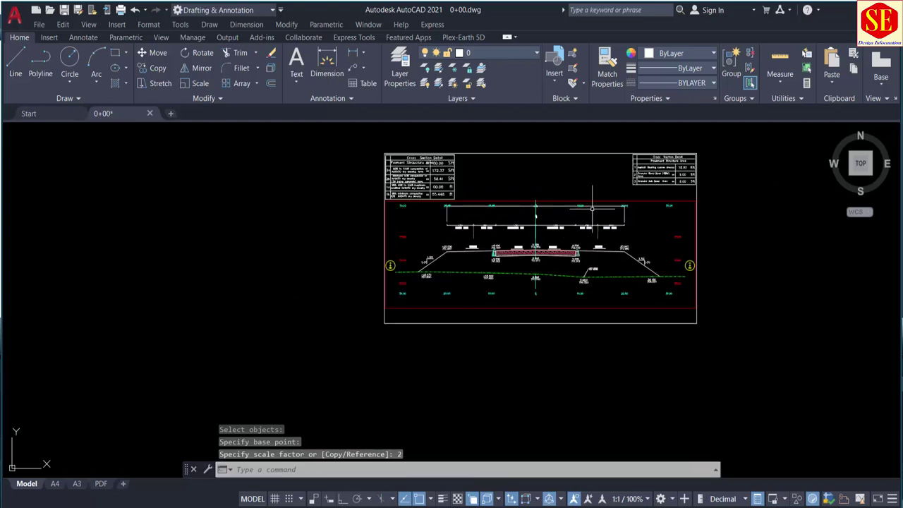
# Undo twice to reverse the scaling and remove the Dist/Ele callout
pyautogui.write('u')
pyautogui.press('Return')
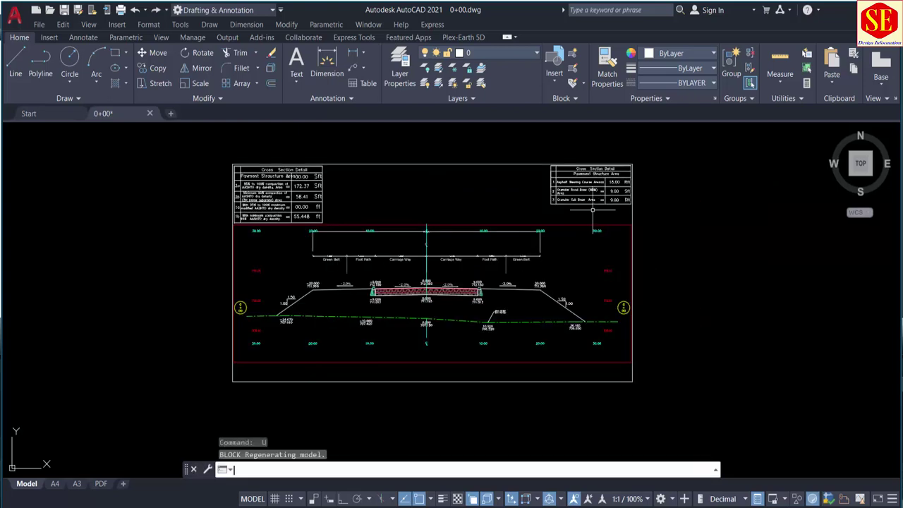
pyautogui.scroll(4, 592, 210)
pyautogui.write('u')
pyautogui.press('Return')
# Use CD to relabel the ground point at 10.820 with its Dist/Ele callout
pyautogui.scroll(3, 522, 282)
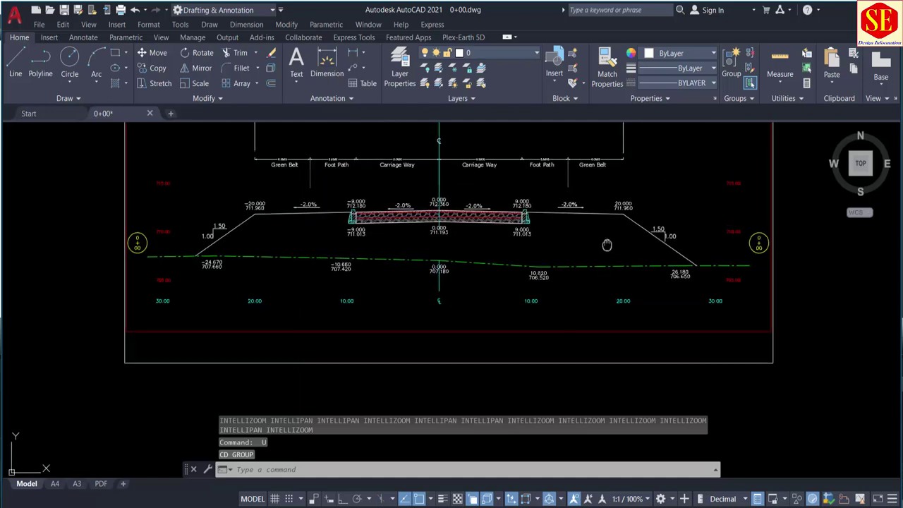
pyautogui.scroll(-3, 522, 282)
pyautogui.scroll(2, 522, 283)
pyautogui.scroll(2, 522, 282)
pyautogui.write('cd')
pyautogui.press('Return')
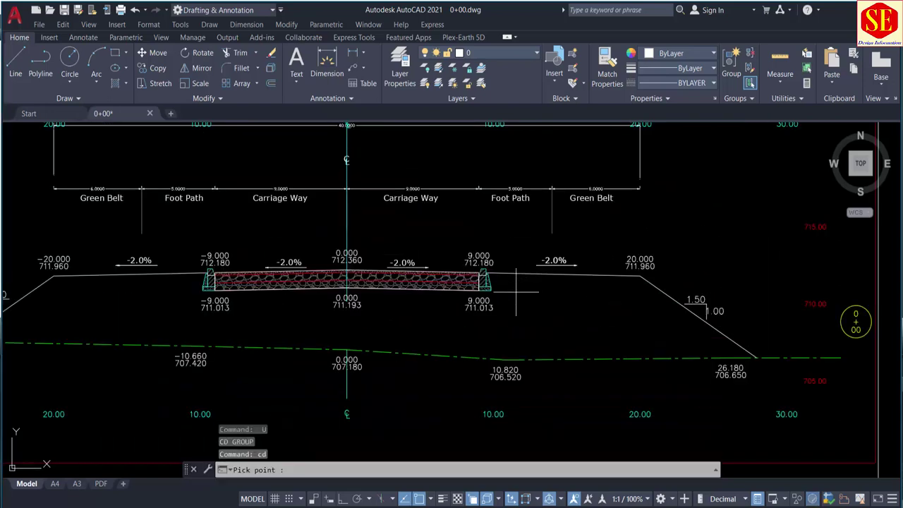
pyautogui.click(505, 360)
pyautogui.press('Escape')
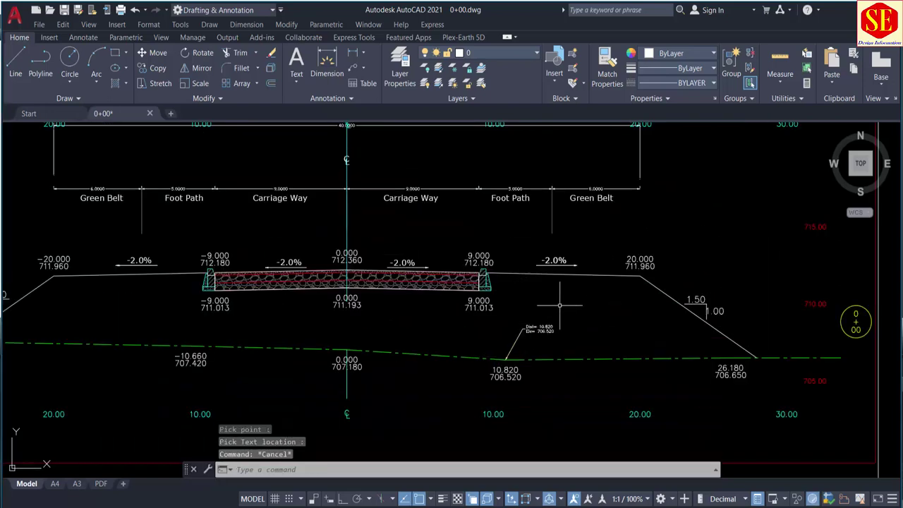
pyautogui.scroll(-5, 558, 300)
# Copy the whole cross-section sheet and place the copy to its right
pyautogui.write('co')
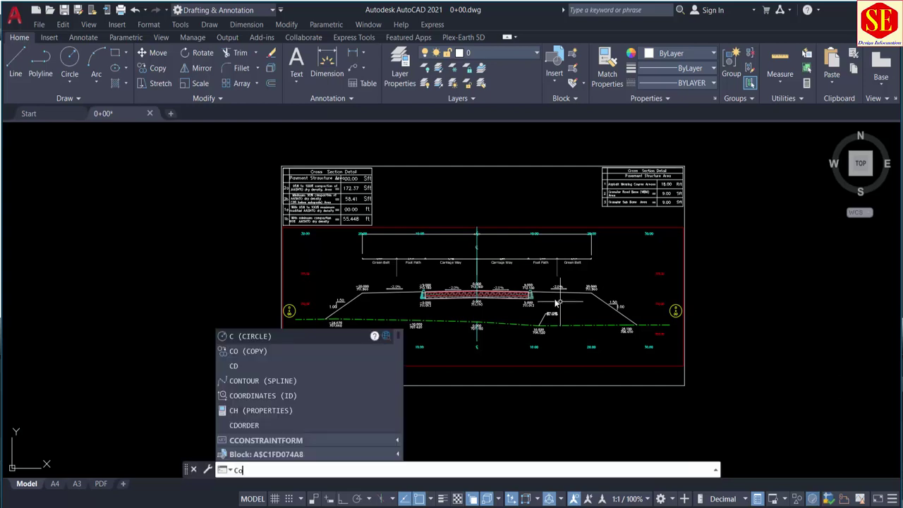
pyautogui.press('Return')
pyautogui.scroll(-2, 292, 238)
pyautogui.click(251, 179)
pyautogui.click(633, 349)
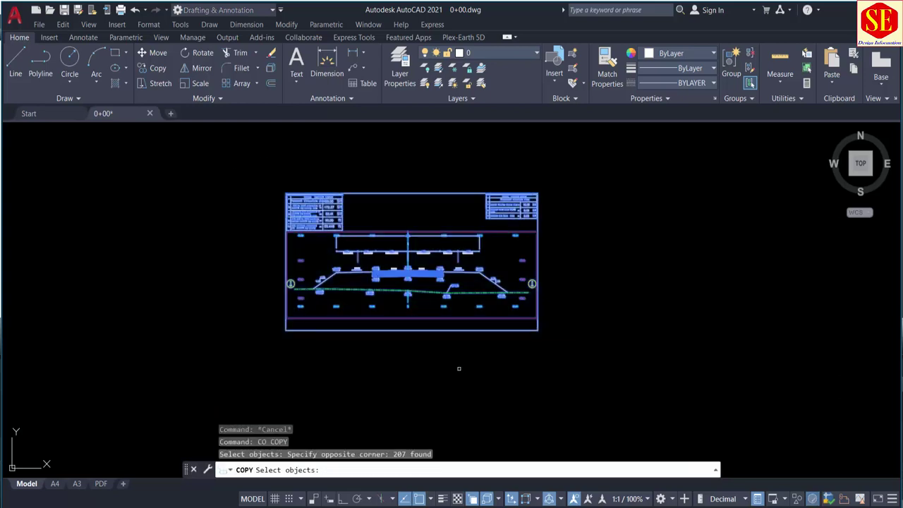
pyautogui.press('Return')
pyautogui.click(424, 363)
pyautogui.moveTo(611, 350); pyautogui.dragTo(512, 373, button='middle')
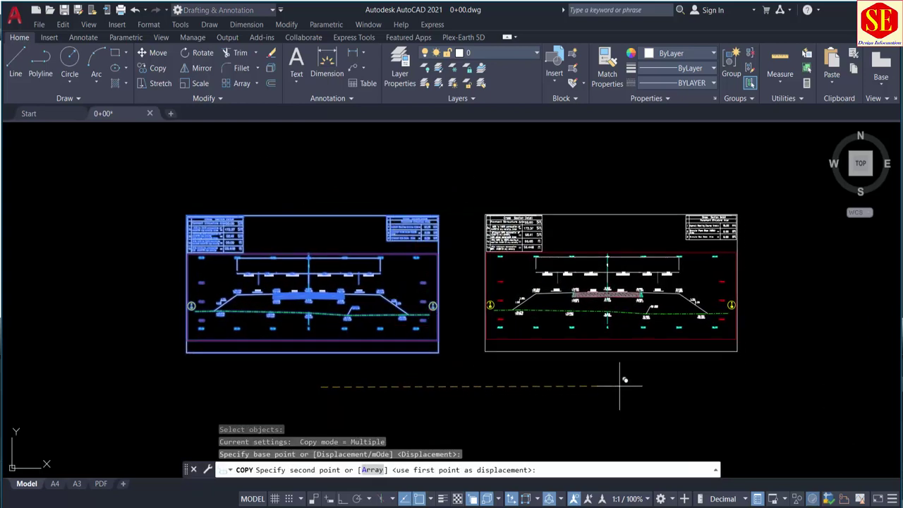
pyautogui.click(625, 377)
pyautogui.press('Escape')
pyautogui.scroll(2, 691, 353)
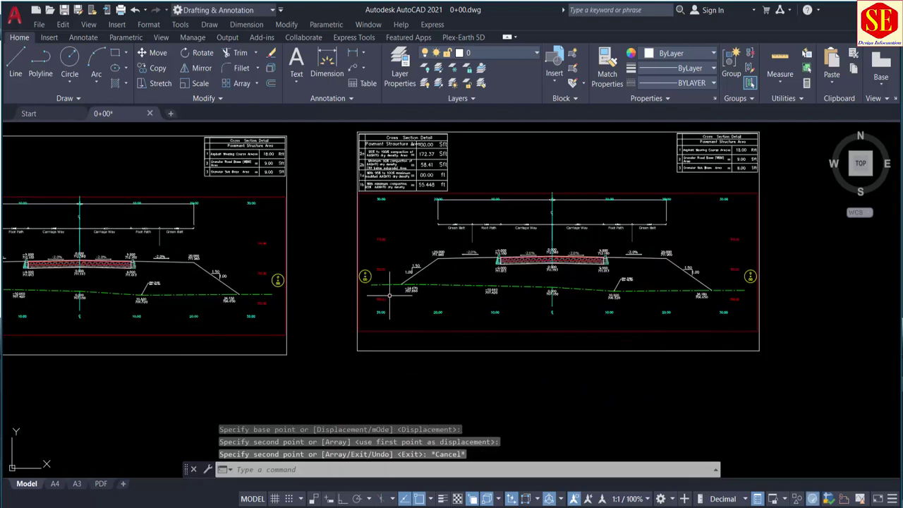
# Make block xy from all 207 objects of the right-hand cross-section copy
pyautogui.scroll(-2, 405, 301)
pyautogui.write('b')
pyautogui.press('Return')
pyautogui.write('xy')
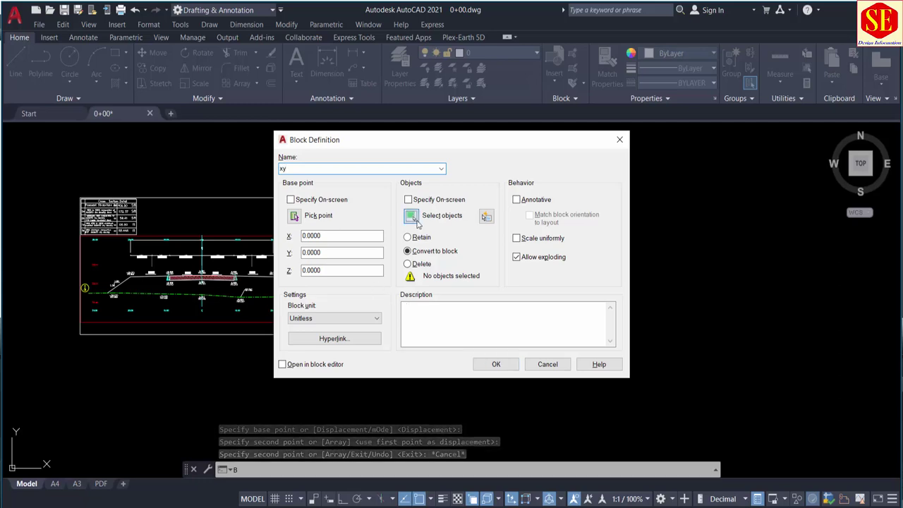
pyautogui.click(442, 215)
pyautogui.click(366, 182)
pyautogui.click(677, 368)
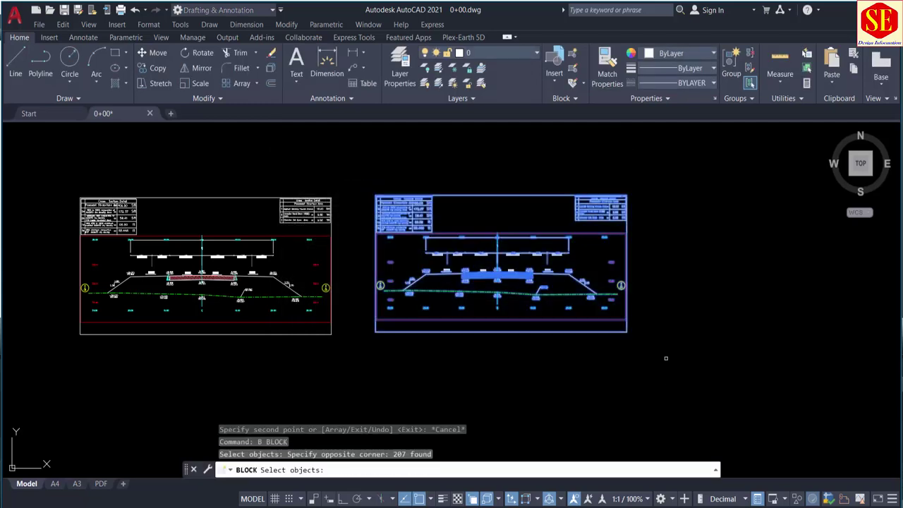
pyautogui.press('Return')
pyautogui.click(496, 364)
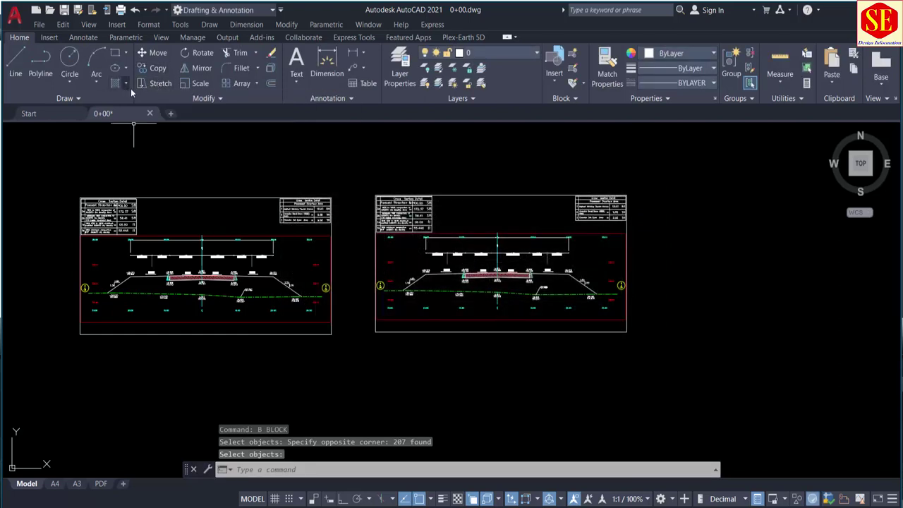
# Scale the right-hand xy block by 2 about its right edge
pyautogui.click(200, 84)
pyautogui.click(364, 185)
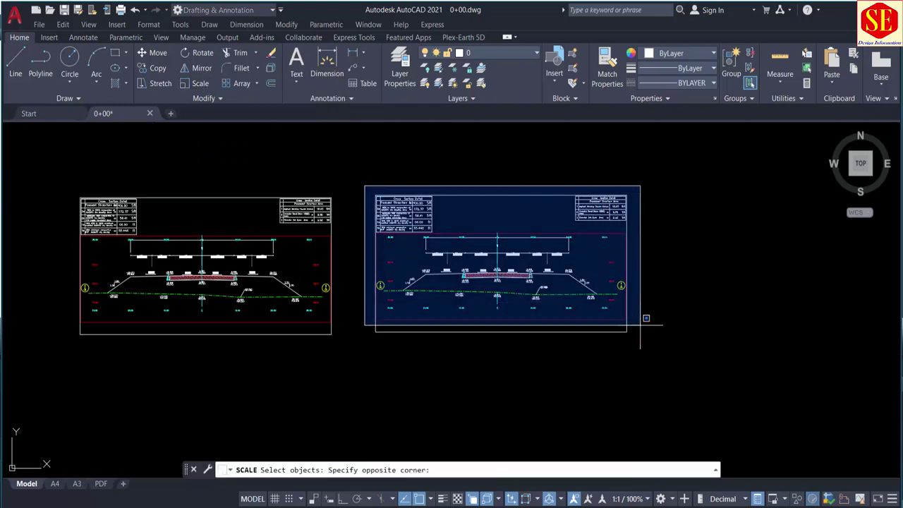
pyautogui.click(705, 394)
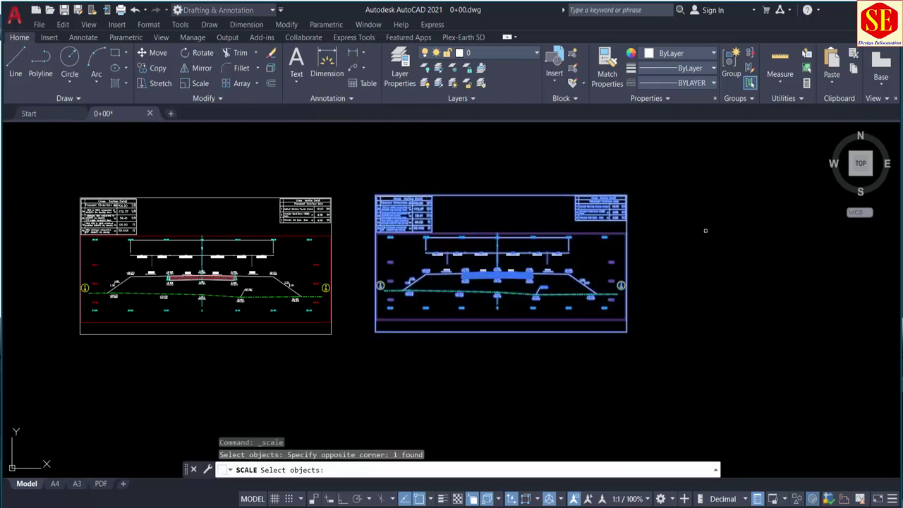
pyautogui.press('Return')
pyautogui.click(664, 268)
pyautogui.write('2')
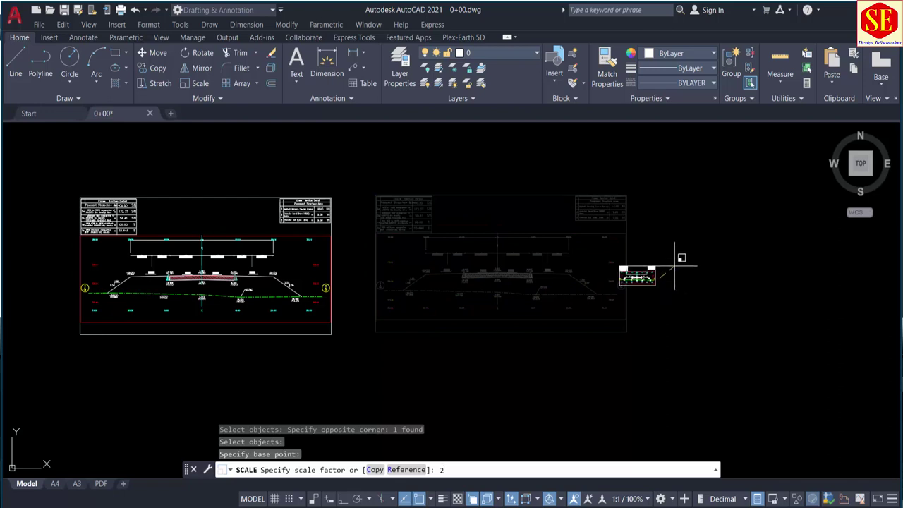
pyautogui.press('Return')
# Move the enlarged block right so it sits clear of the original section
pyautogui.scroll(-4, 638, 282)
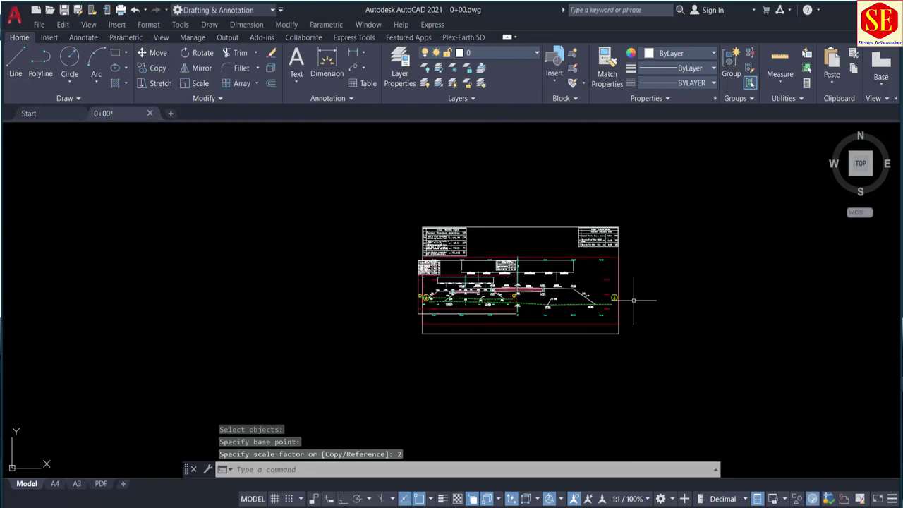
pyautogui.write('m')
pyautogui.press('Return')
pyautogui.click(550, 229)
pyautogui.press('Return')
pyautogui.click(463, 194)
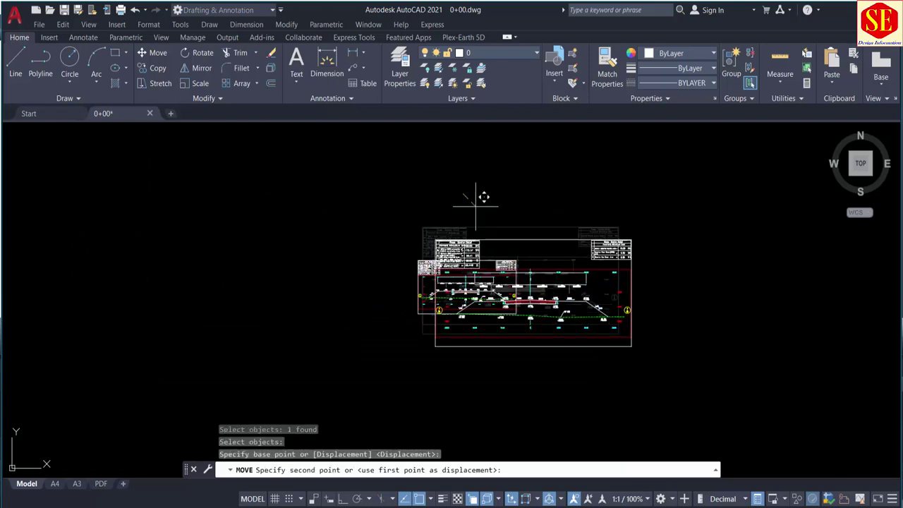
pyautogui.click(618, 219)
pyautogui.scroll(2, 621, 275)
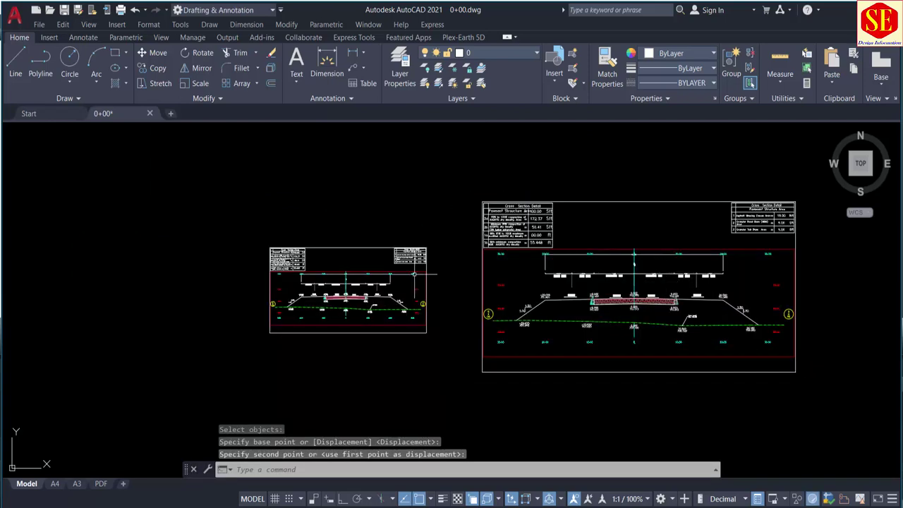
pyautogui.scroll(2, 602, 322)
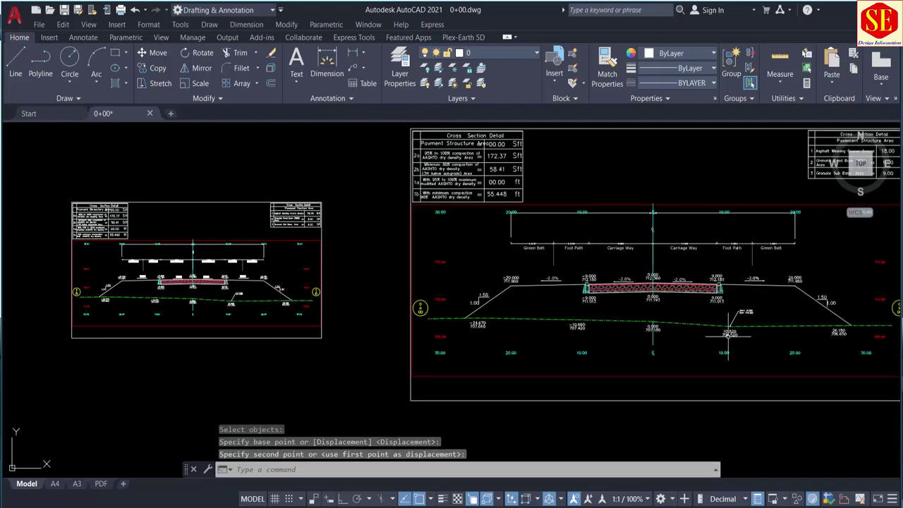
pyautogui.scroll(3, 720, 321)
pyautogui.scroll(3, 637, 258)
pyautogui.scroll(1, 519, 278)
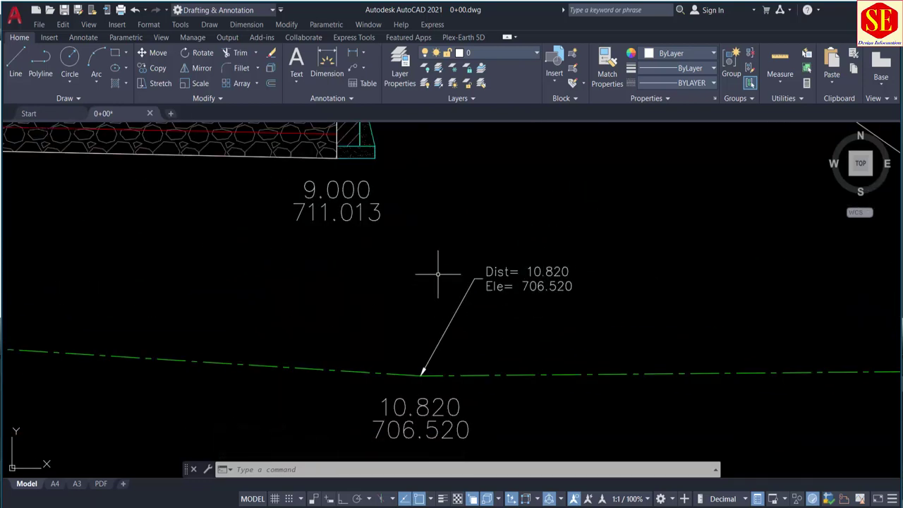
pyautogui.scroll(-5, 437, 274)
pyautogui.scroll(-2, 395, 283)
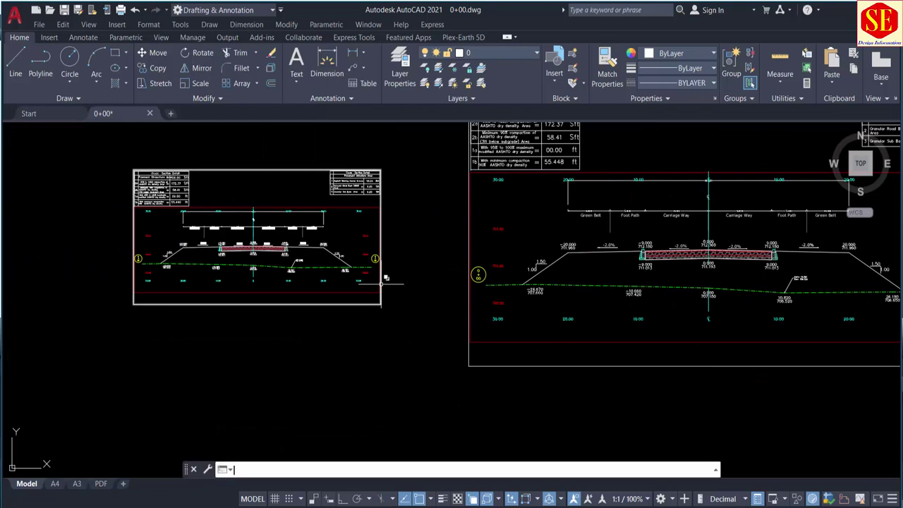
# Move the whole left cross-section to a new spot, then bring the right section into view
pyautogui.write('m')
pyautogui.press('Return')
pyautogui.click(401, 151)
pyautogui.click(65, 373)
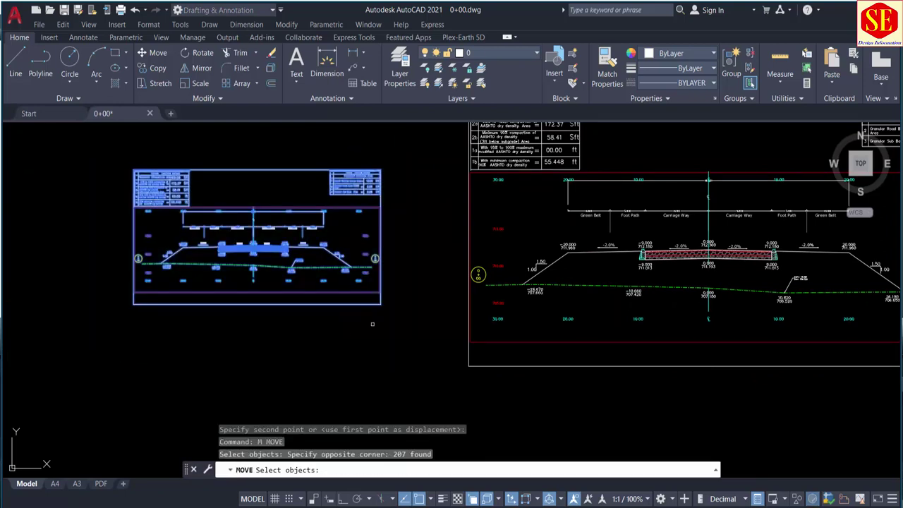
pyautogui.press('Return')
pyautogui.scroll(-2, 427, 264)
pyautogui.click(426, 255)
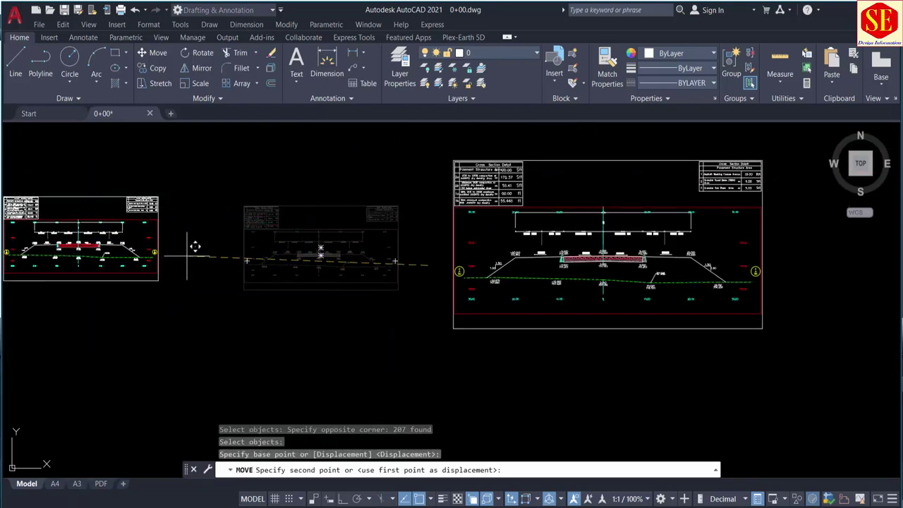
pyautogui.moveTo(201, 252); pyautogui.dragTo(415, 241, button='middle')
pyautogui.moveTo(202, 249); pyautogui.dragTo(262, 247, button='middle')
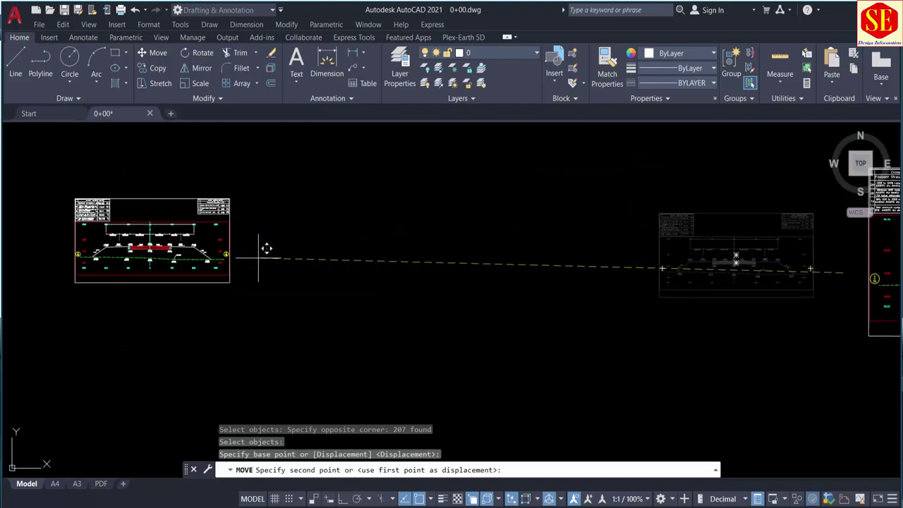
pyautogui.click(262, 248)
pyautogui.scroll(-1, 327, 259)
pyautogui.moveTo(776, 302); pyautogui.dragTo(579, 329, button='middle')
pyautogui.scroll(3, 578, 329)
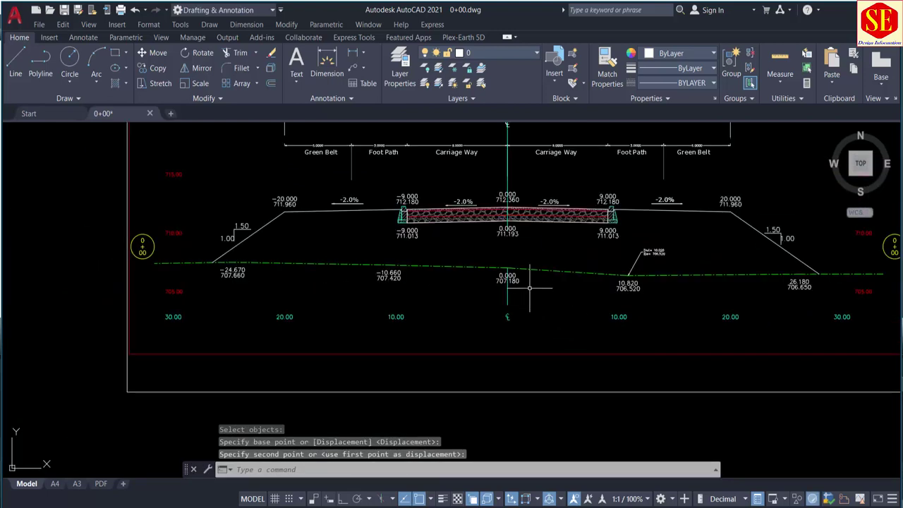
pyautogui.scroll(2, 519, 289)
# Move the cross-section block from its centreline ground point to 0,707.18
pyautogui.write('m')
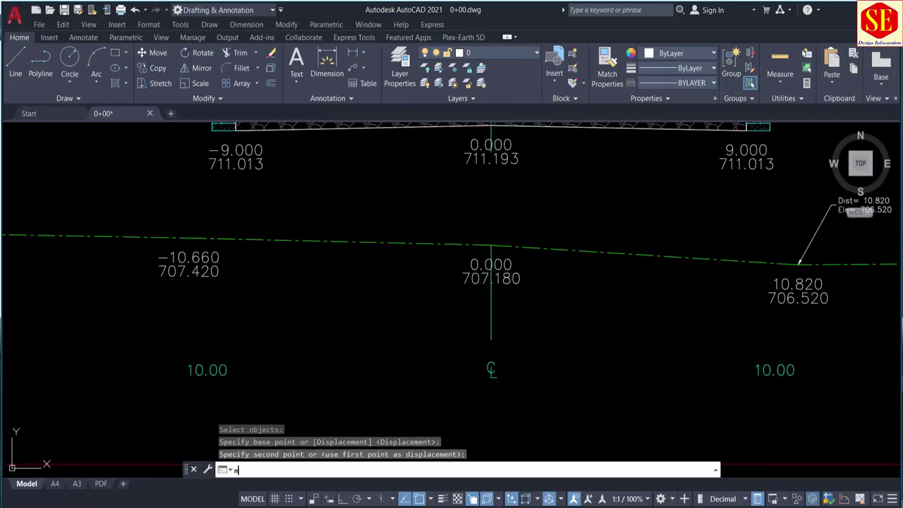
pyautogui.press('Return')
pyautogui.click(504, 247)
pyautogui.press('Return')
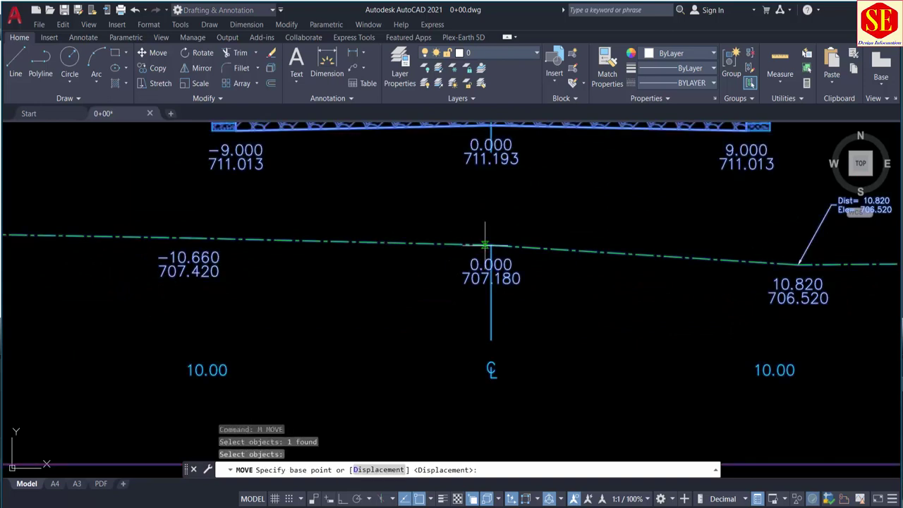
pyautogui.click(491, 246)
pyautogui.write('0')
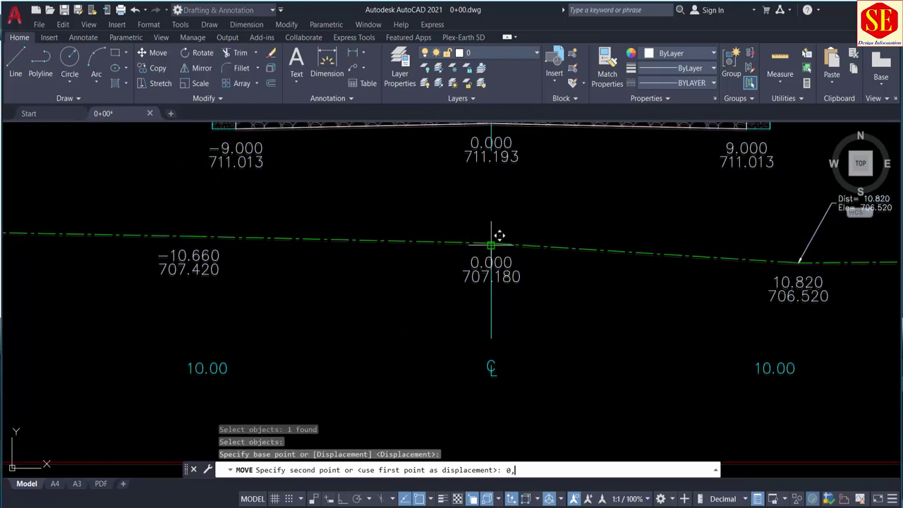
pyautogui.write(',707.')
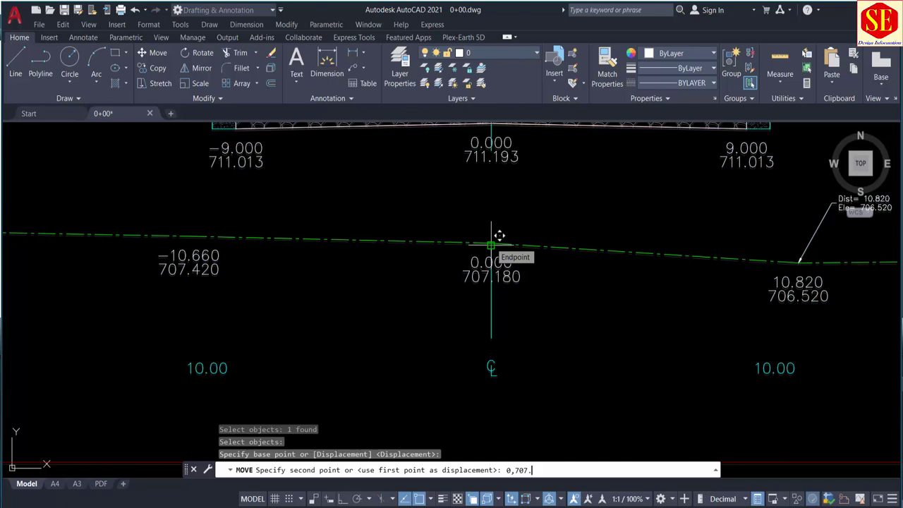
pyautogui.write('18')
pyautogui.press('Return')
pyautogui.scroll(-8, 520, 245)
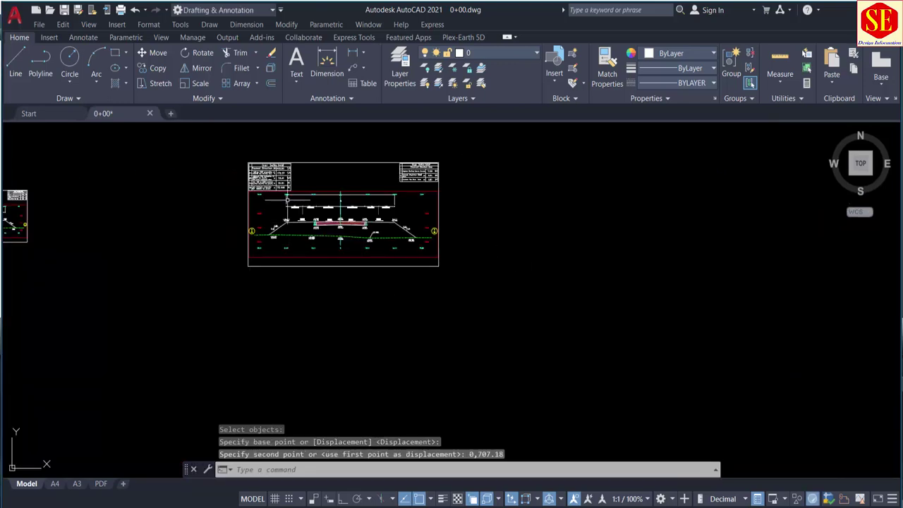
pyautogui.scroll(5, 288, 199)
pyautogui.scroll(2, 502, 300)
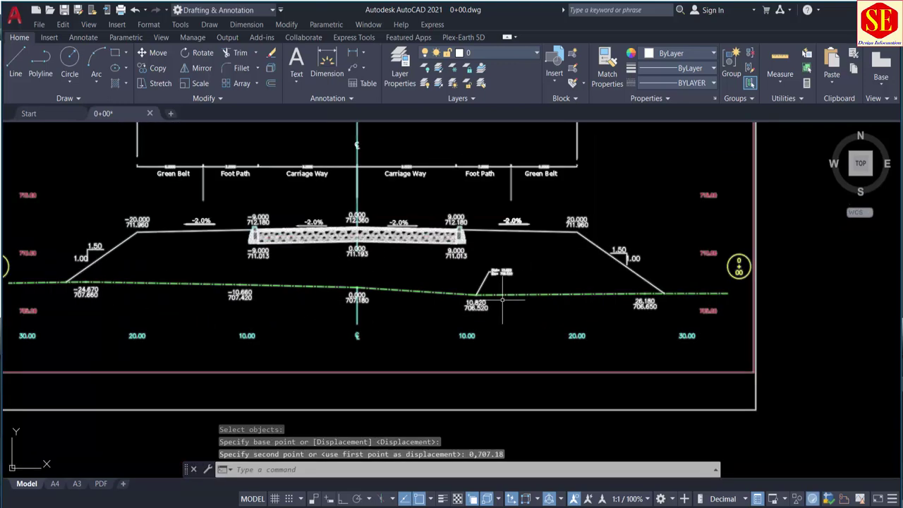
pyautogui.scroll(1, 522, 298)
# Place a Dist/Ele leader label on a ground point of the green line
pyautogui.write('cd')
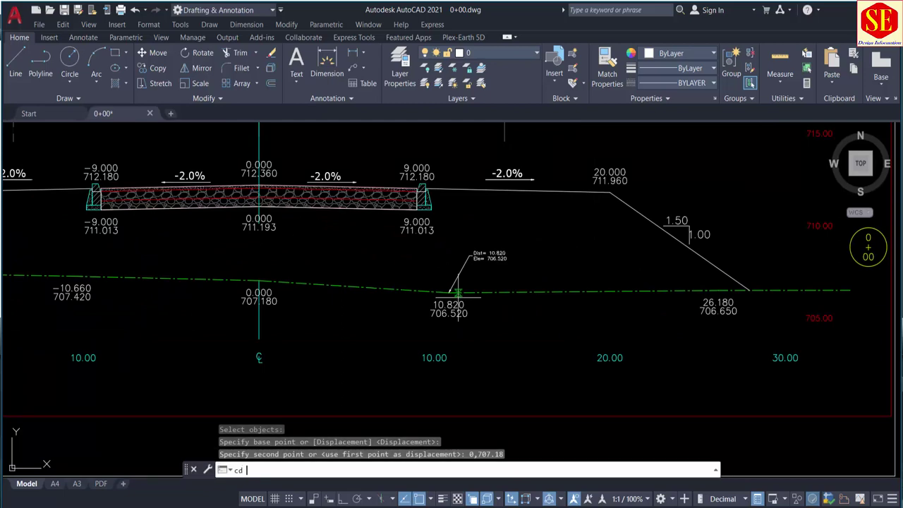
pyautogui.press('Return')
pyautogui.click(451, 291)
pyautogui.scroll(4, 470, 254)
pyautogui.click(478, 235)
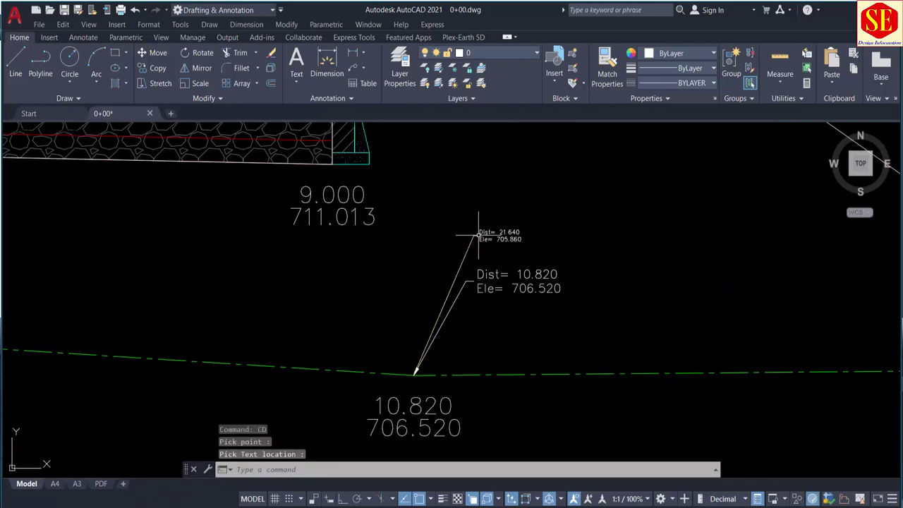
pyautogui.scroll(4, 478, 235)
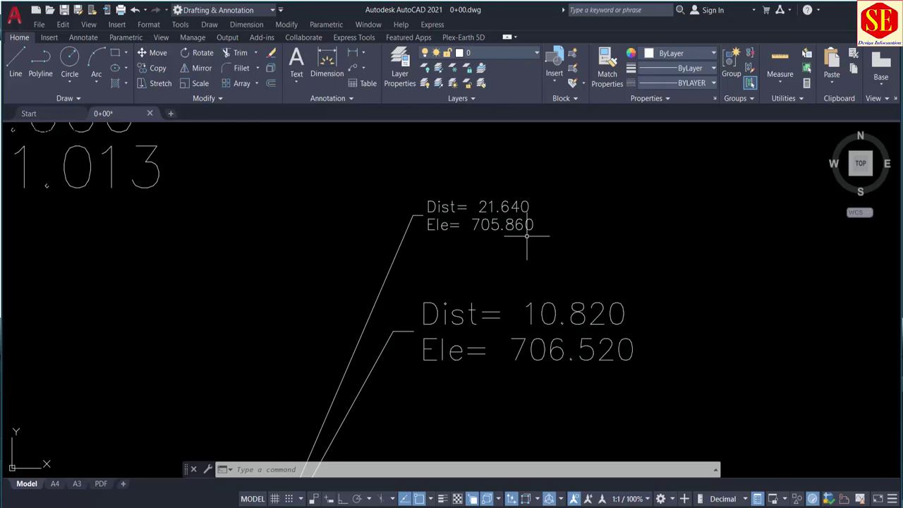
pyautogui.scroll(-3, 544, 235)
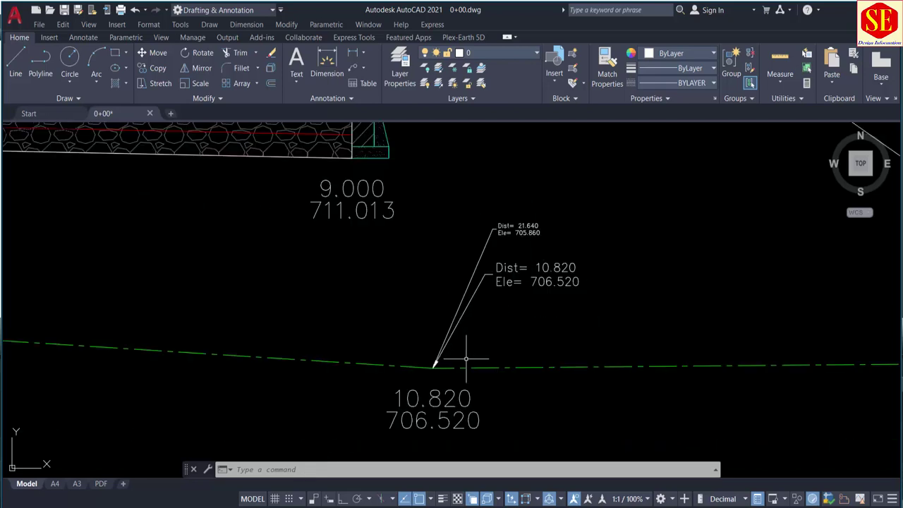
pyautogui.scroll(-3, 466, 358)
pyautogui.scroll(3, 516, 209)
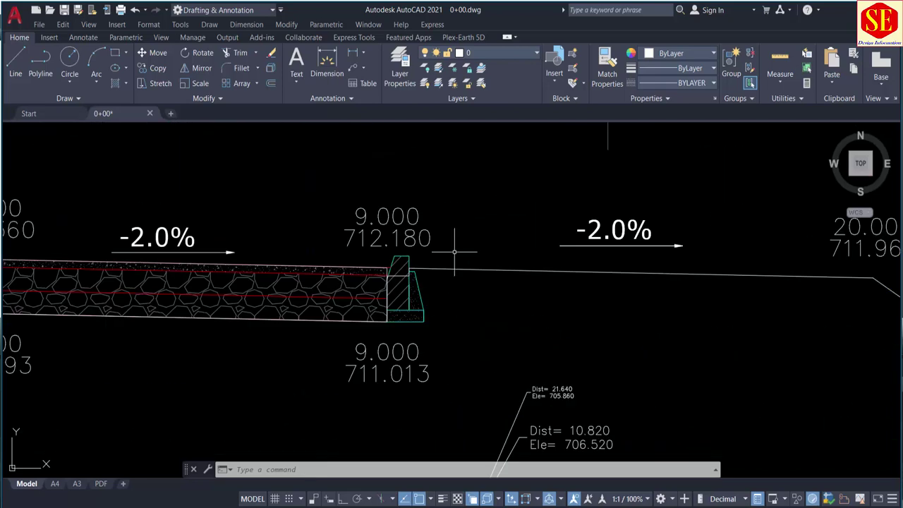
pyautogui.scroll(2, 389, 258)
# Add a Dist/Ele leader label at the curb top point
pyautogui.press('Return')
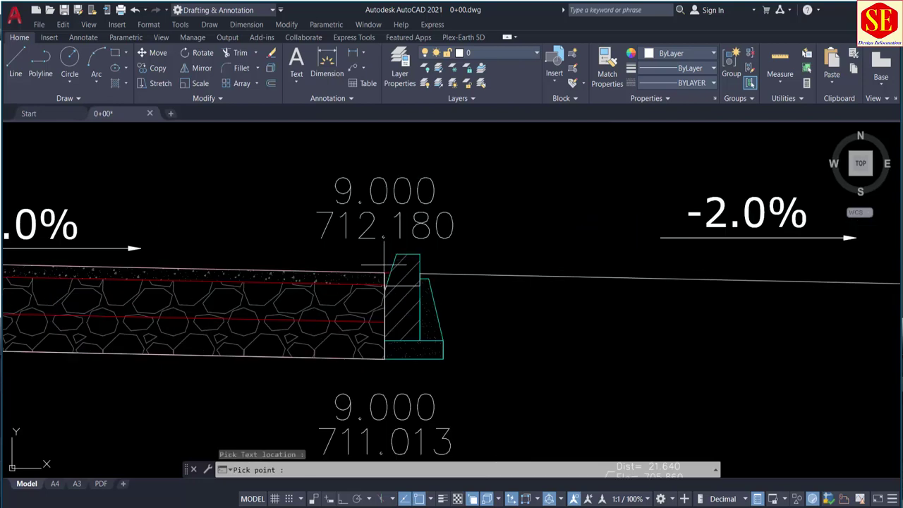
pyautogui.click(382, 260)
pyautogui.scroll(-2, 385, 272)
pyautogui.scroll(2, 381, 211)
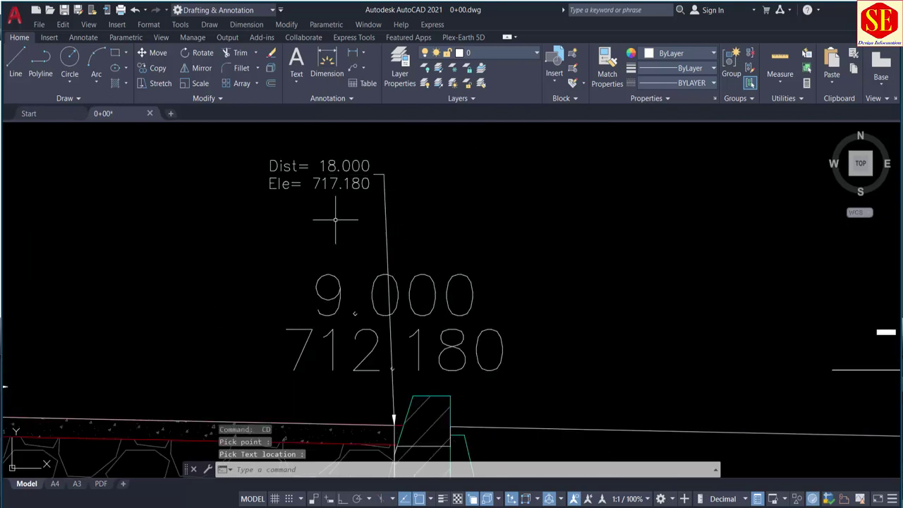
pyautogui.scroll(-4, 478, 212)
pyautogui.scroll(-5, 483, 208)
pyautogui.scroll(-1, 522, 190)
pyautogui.scroll(5, 431, 247)
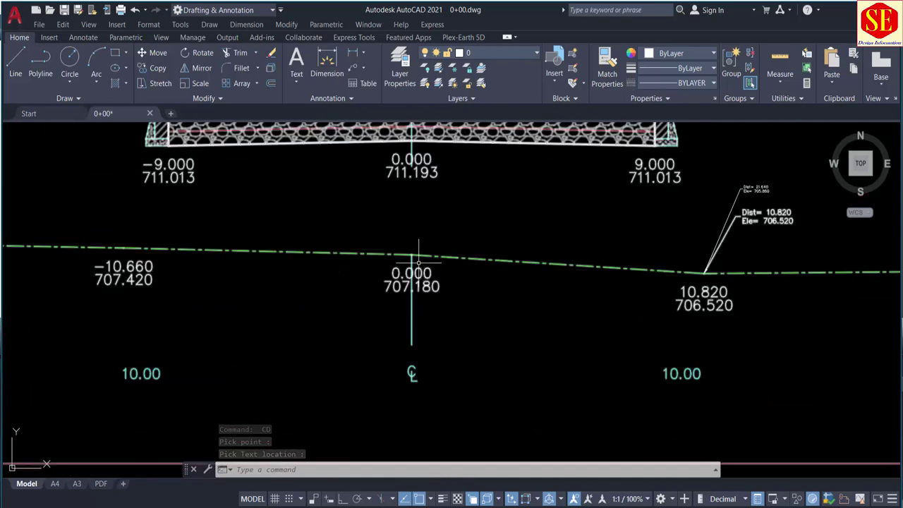
pyautogui.scroll(3, 418, 262)
pyautogui.click(390, 237)
# Label the centreline ground point with a Dist= 0.000, Ele= 707.180 callout
pyautogui.press('Return')
pyautogui.click(390, 238)
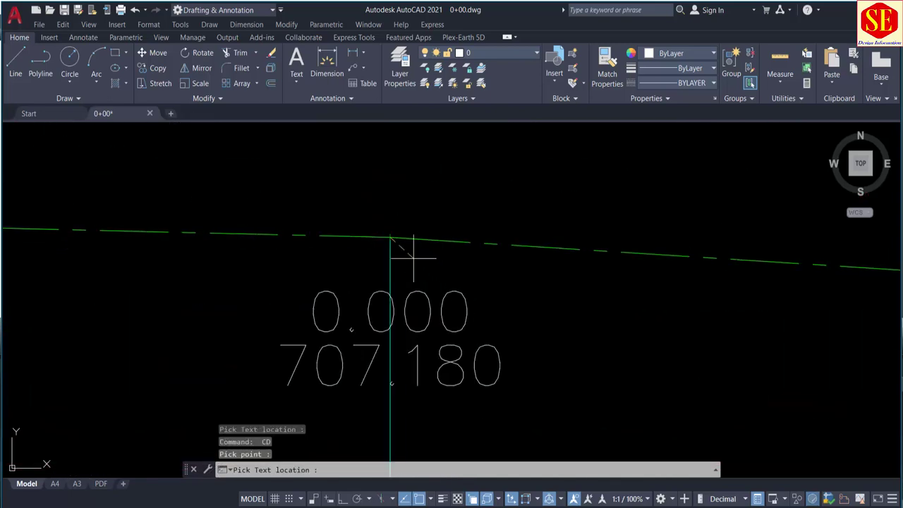
pyautogui.write('x')
pyautogui.press('Escape')
pyautogui.write('c')
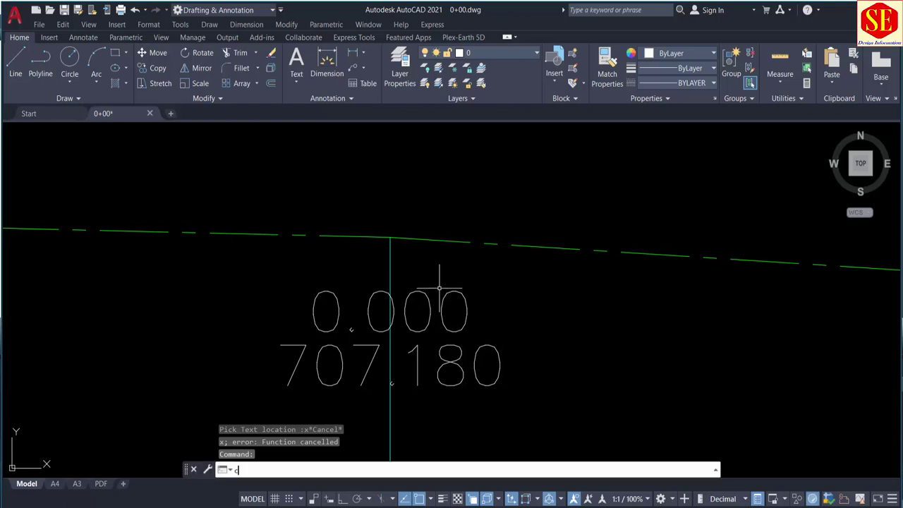
pyautogui.write('d')
pyautogui.press('Return')
pyautogui.click(390, 238)
pyautogui.click(436, 170)
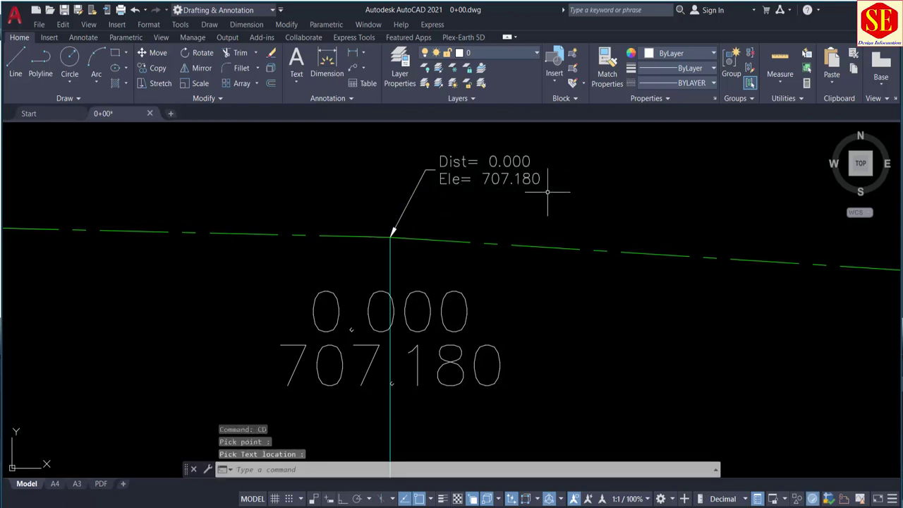
pyautogui.scroll(-3, 545, 193)
pyautogui.scroll(-2, 542, 205)
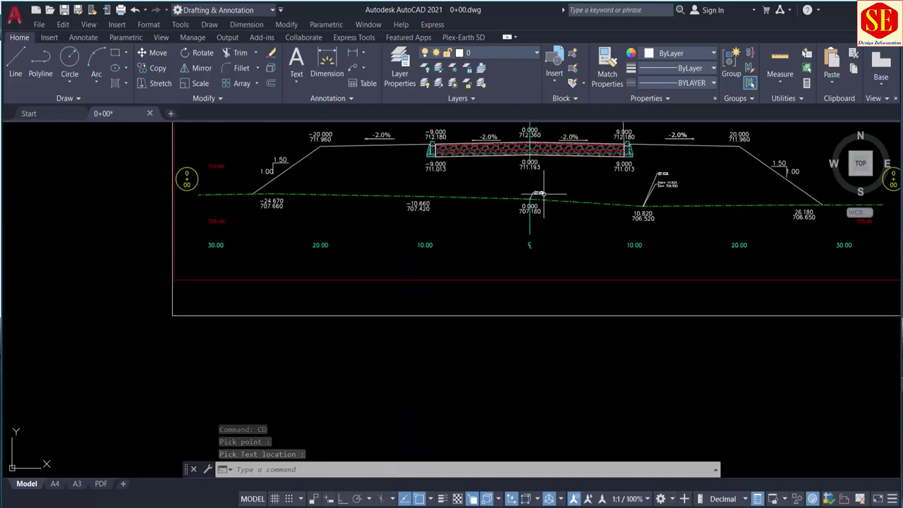
pyautogui.scroll(-2, 543, 233)
pyautogui.scroll(-2, 545, 273)
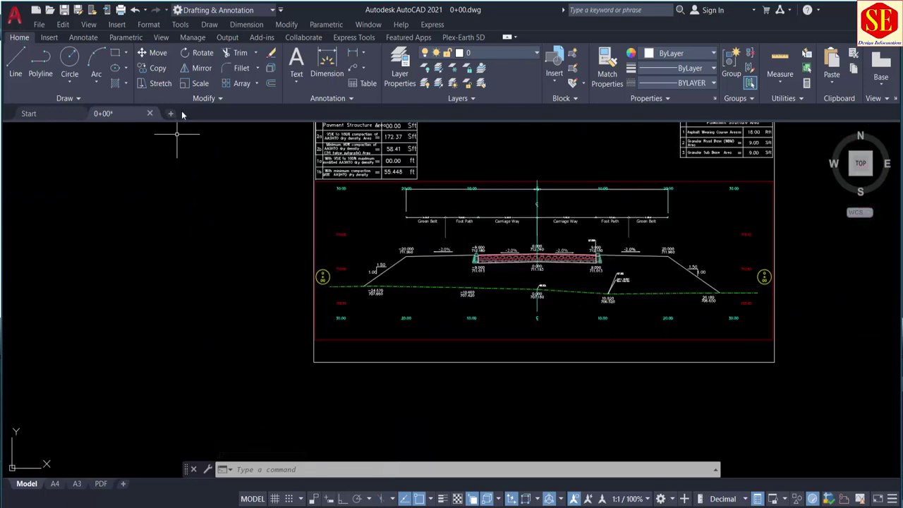
pyautogui.moveTo(389, 141); pyautogui.dragTo(385, 205, button='middle')
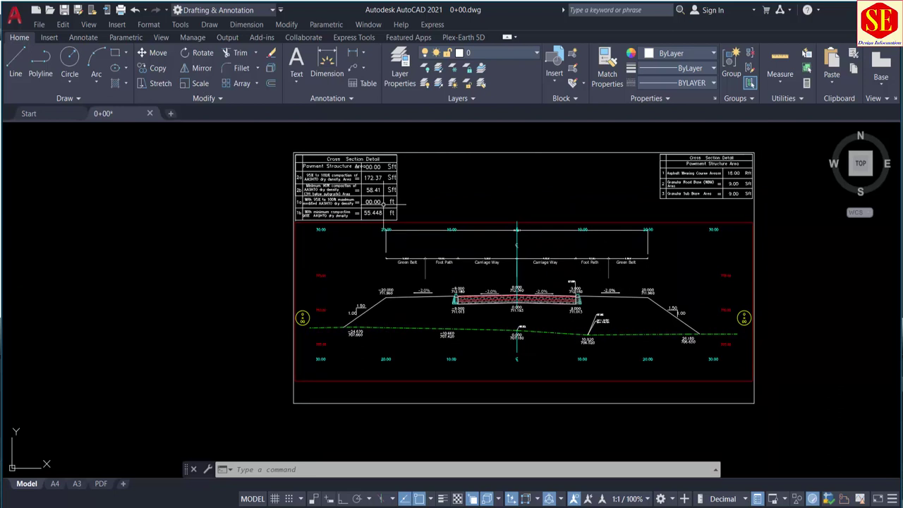
pyautogui.write('sc')
pyautogui.press('Return')
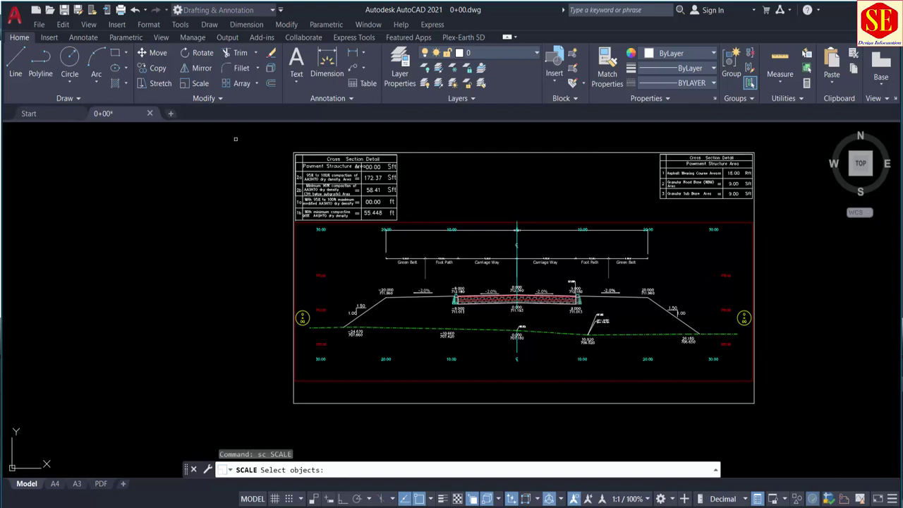
pyautogui.moveTo(236, 139); pyautogui.dragTo(769, 416)
pyautogui.moveTo(273, 141); pyautogui.dragTo(807, 436)
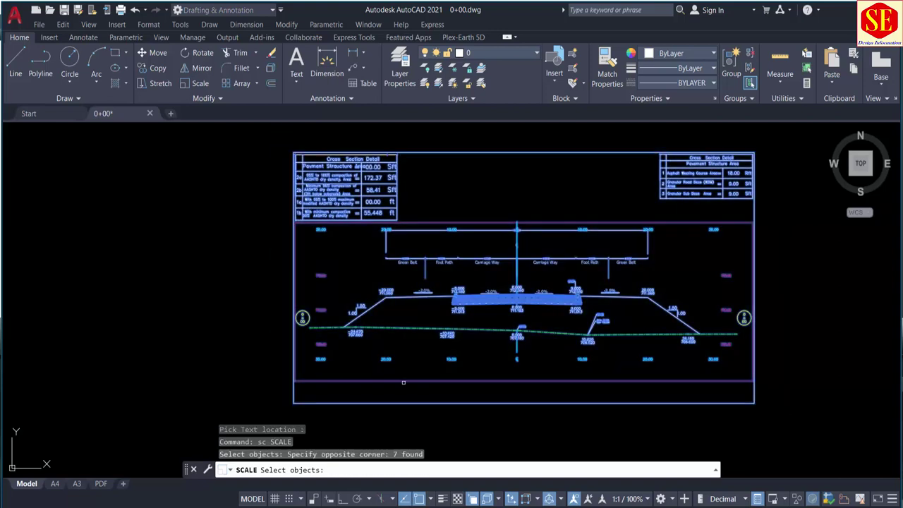
pyautogui.press('Return')
pyautogui.click(237, 299)
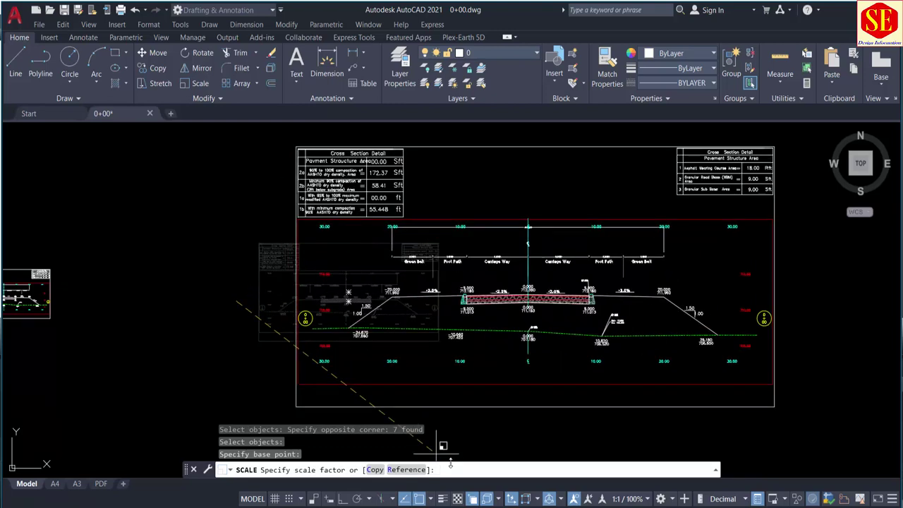
pyautogui.write('5')
pyautogui.click(443, 451)
pyautogui.scroll(-5, 356, 347)
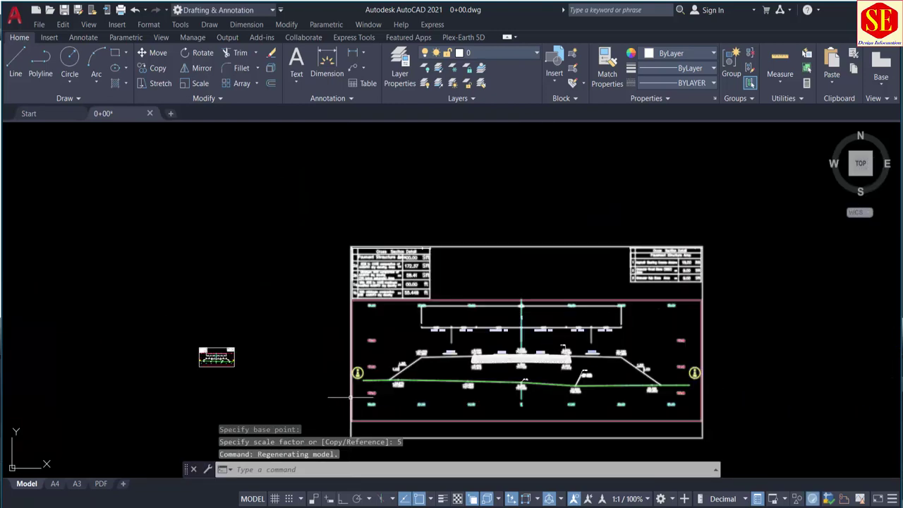
pyautogui.press('Return')
pyautogui.click(355, 347)
pyautogui.press('Return')
pyautogui.click(324, 346)
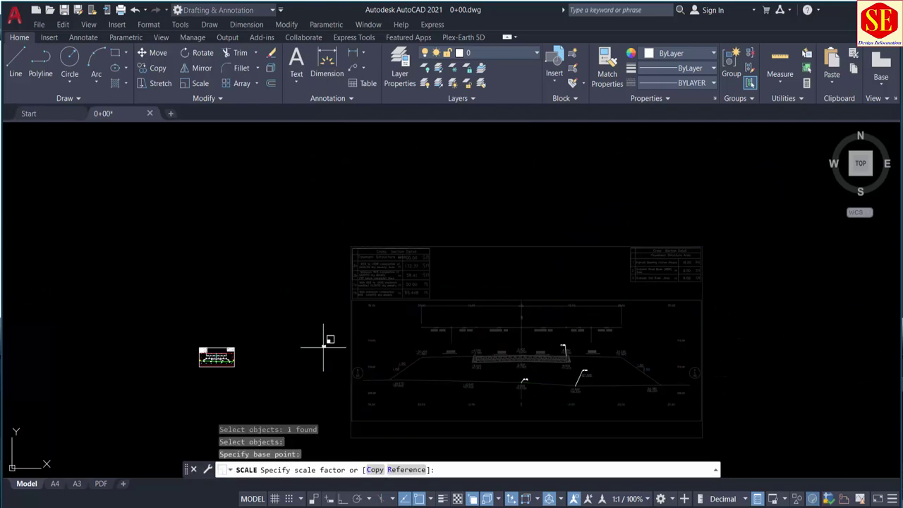
pyautogui.write('10')
pyautogui.press('Return')
pyautogui.scroll(-5, 322, 346)
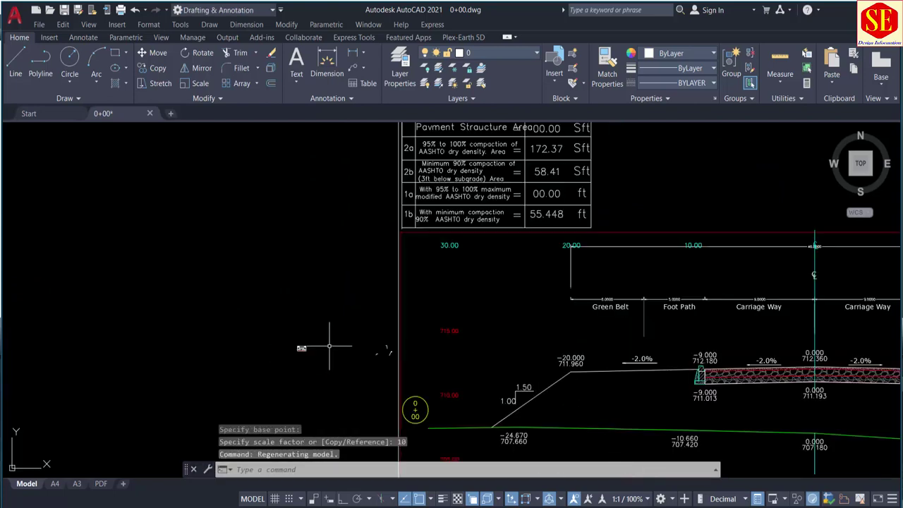
pyautogui.scroll(-2, 368, 220)
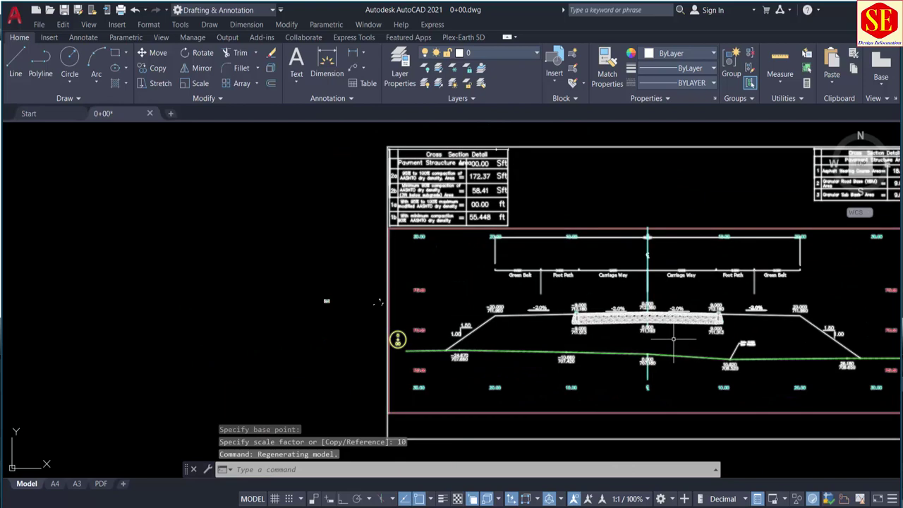
pyautogui.moveTo(668, 335); pyautogui.dragTo(600, 303, button='middle')
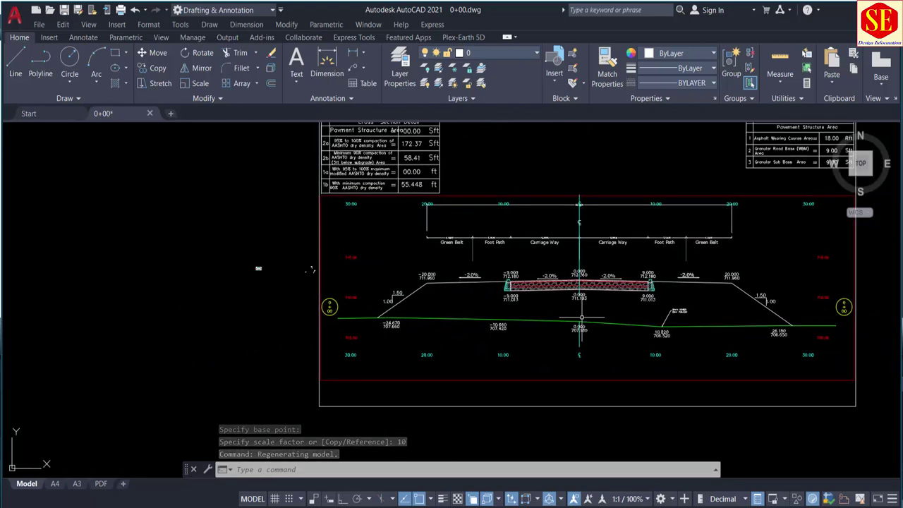
pyautogui.scroll(2, 575, 321)
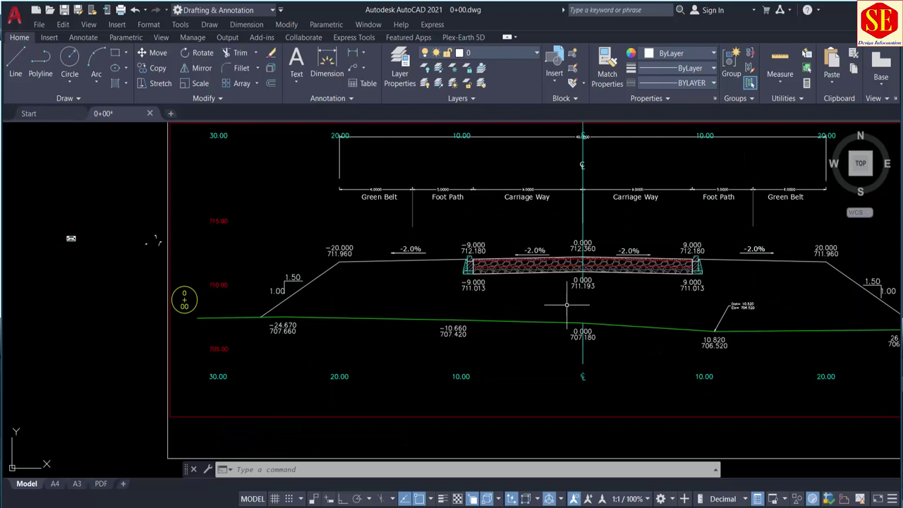
pyautogui.scroll(-2, 438, 262)
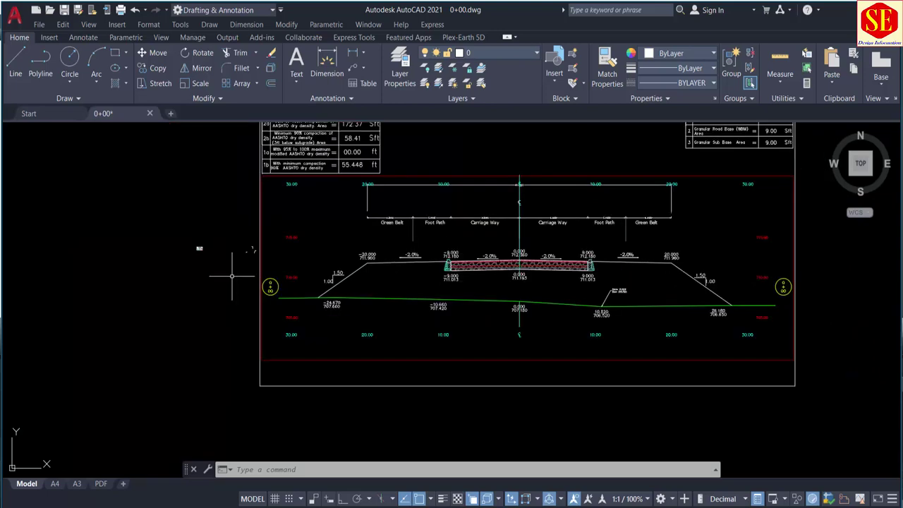
pyautogui.scroll(2, 182, 238)
pyautogui.scroll(-10, 181, 237)
pyautogui.scroll(8, 318, 318)
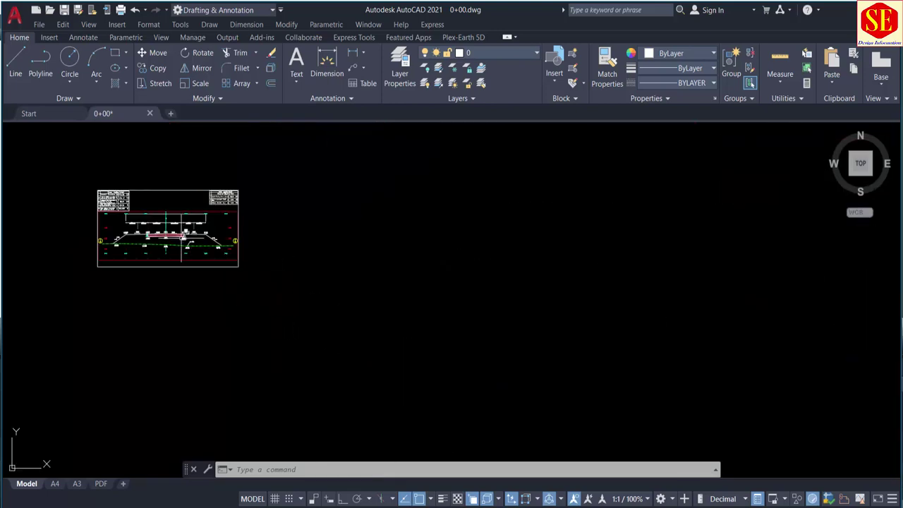
pyautogui.scroll(2, 185, 237)
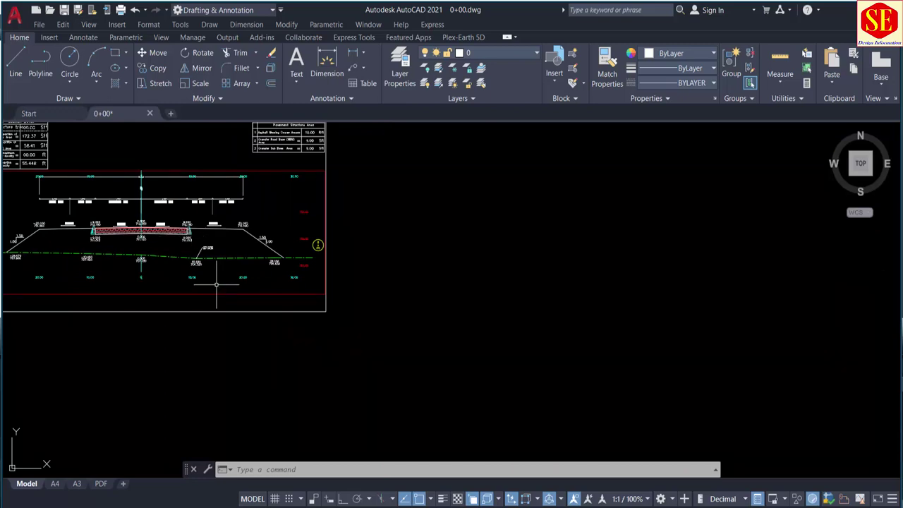
pyautogui.scroll(-3, 217, 285)
pyautogui.scroll(-3, 113, 252)
pyautogui.scroll(10, 113, 252)
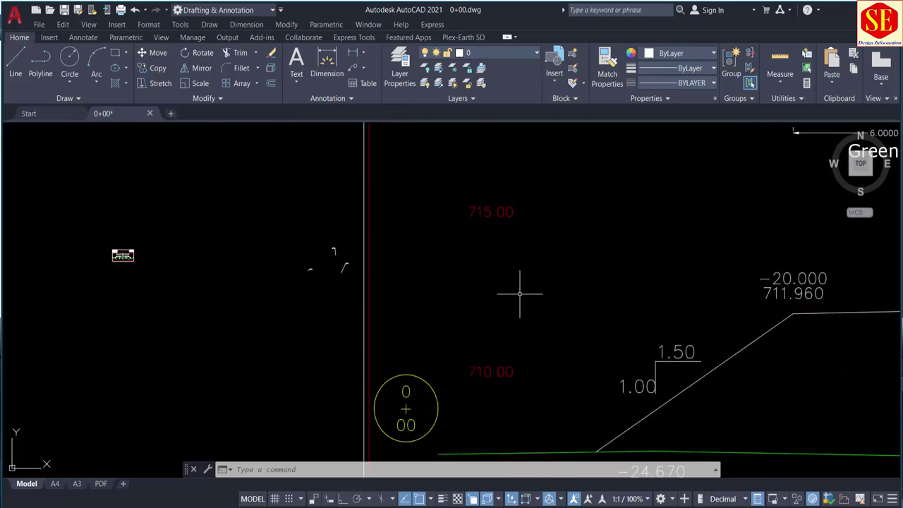
pyautogui.moveTo(520, 293); pyautogui.dragTo(258, 276, button='middle')
pyautogui.scroll(-2, 507, 276)
pyautogui.moveTo(600, 289); pyautogui.dragTo(483, 284, button='middle')
pyautogui.click(284, 144)
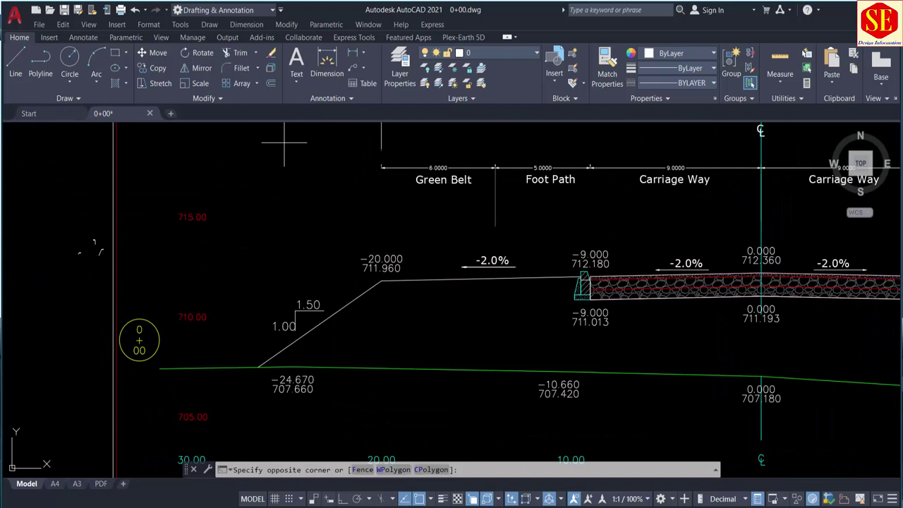
pyautogui.scroll(-3, 374, 198)
pyautogui.click(373, 240)
pyautogui.scroll(-1, 331, 207)
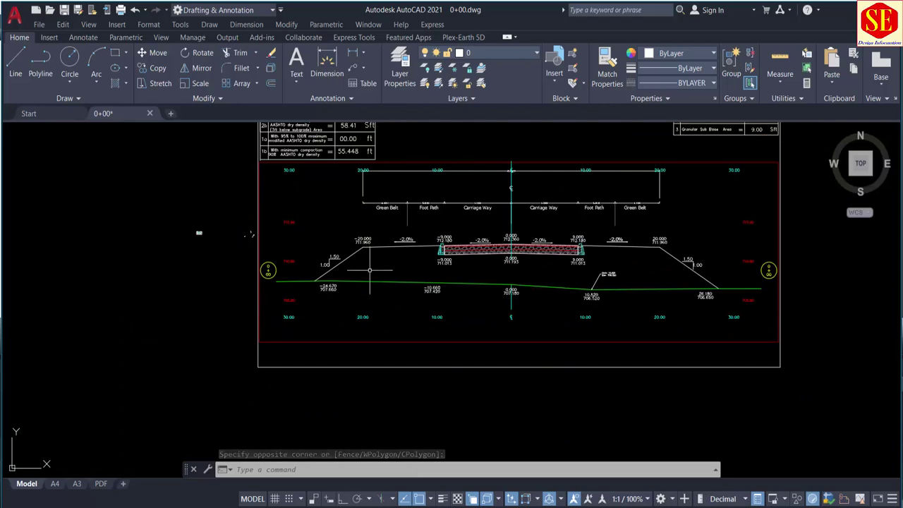
pyautogui.scroll(2, 535, 313)
pyautogui.scroll(2, 302, 343)
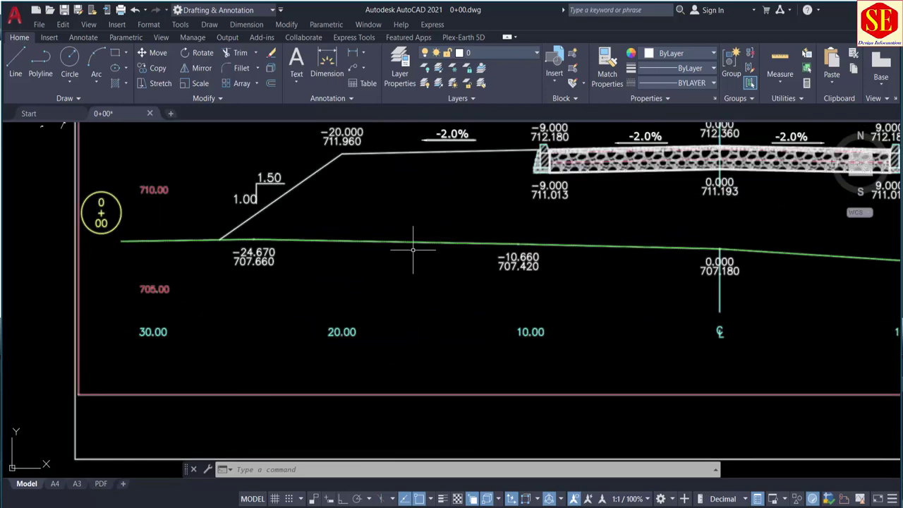
pyautogui.scroll(2, 489, 256)
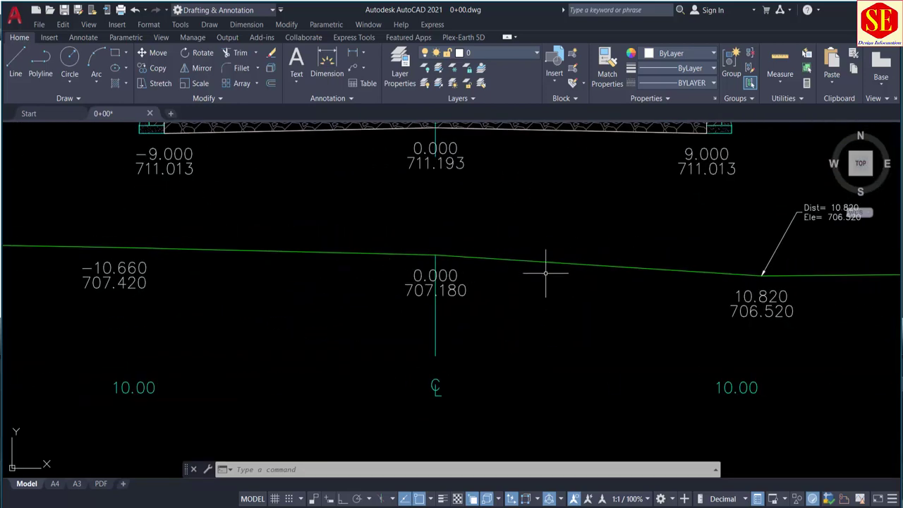
pyautogui.scroll(-2, 598, 294)
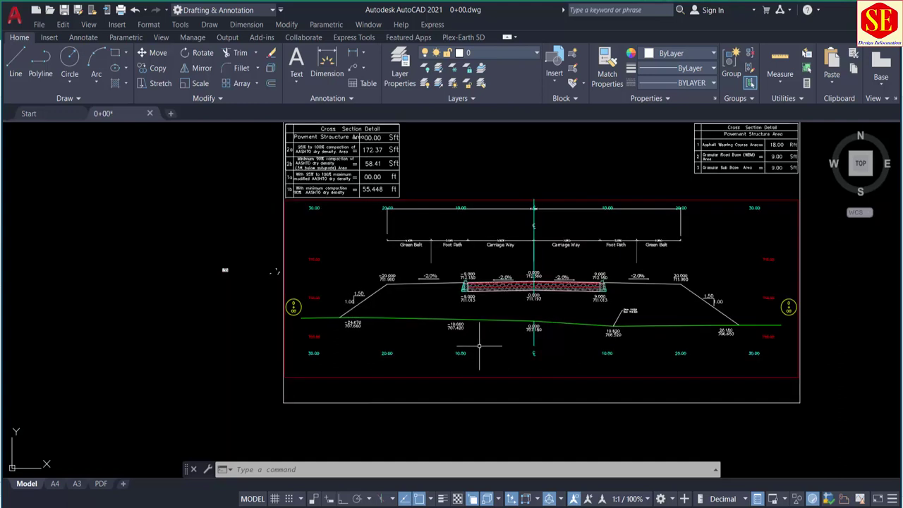
pyautogui.scroll(2, 488, 328)
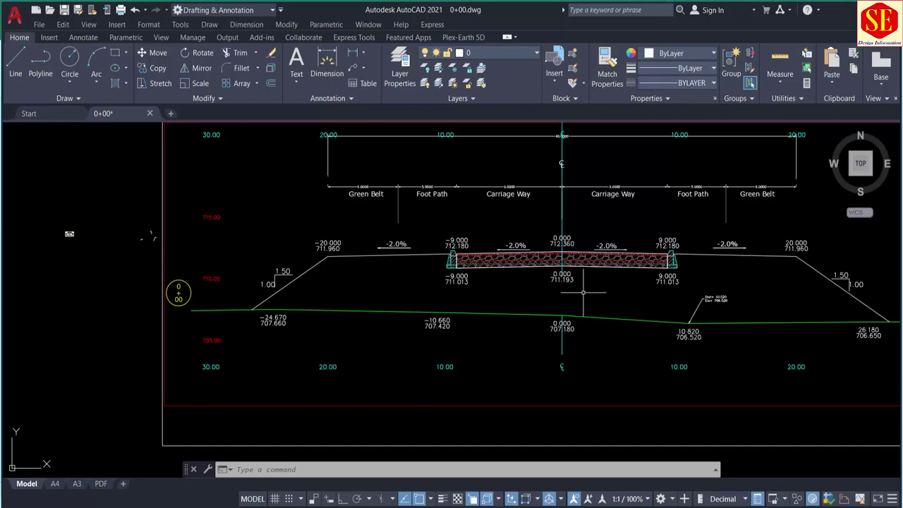
pyautogui.scroll(-3, 548, 312)
pyautogui.moveTo(458, 258); pyautogui.dragTo(459, 318, button='middle')
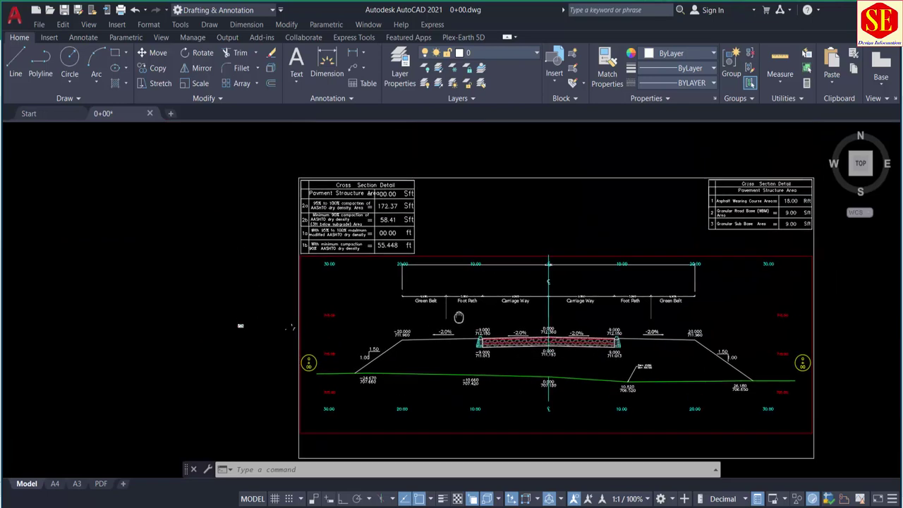
pyautogui.scroll(2, 459, 317)
pyautogui.scroll(-2, 232, 352)
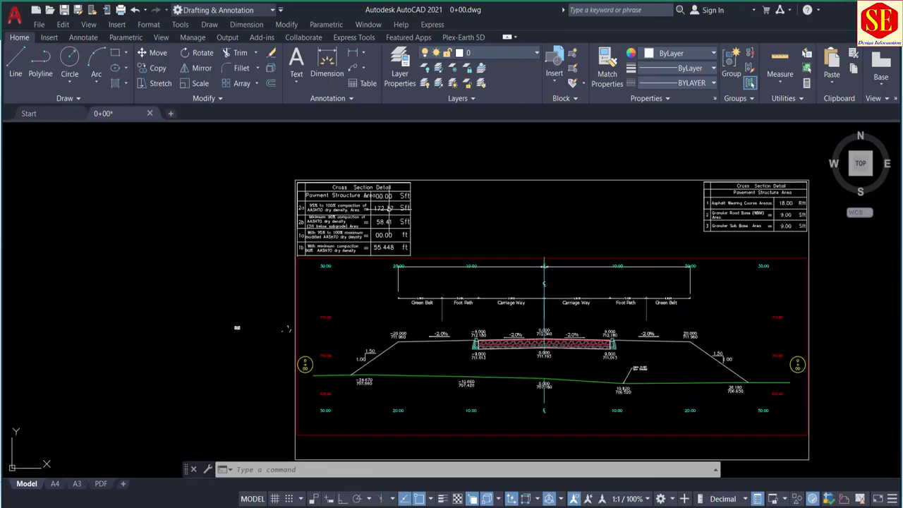
pyautogui.scroll(2, 234, 313)
pyautogui.scroll(-5, 229, 290)
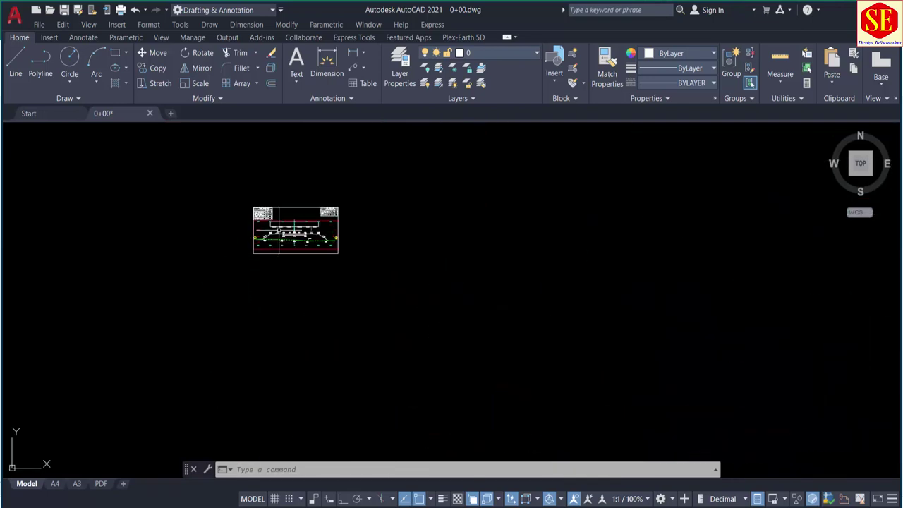
pyautogui.scroll(4, 276, 239)
pyautogui.scroll(3, 225, 166)
pyautogui.scroll(2, 187, 155)
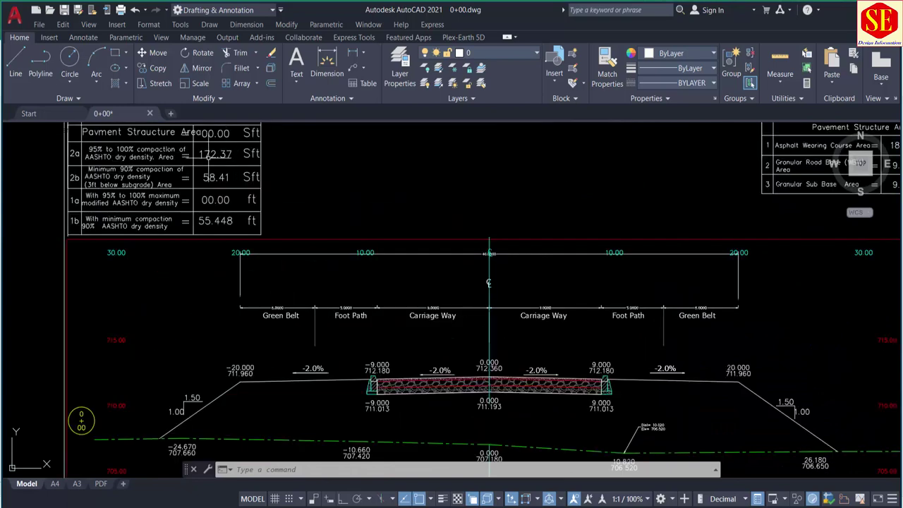
pyautogui.scroll(-5, 187, 156)
pyautogui.scroll(-5, 132, 294)
pyautogui.scroll(3, 132, 295)
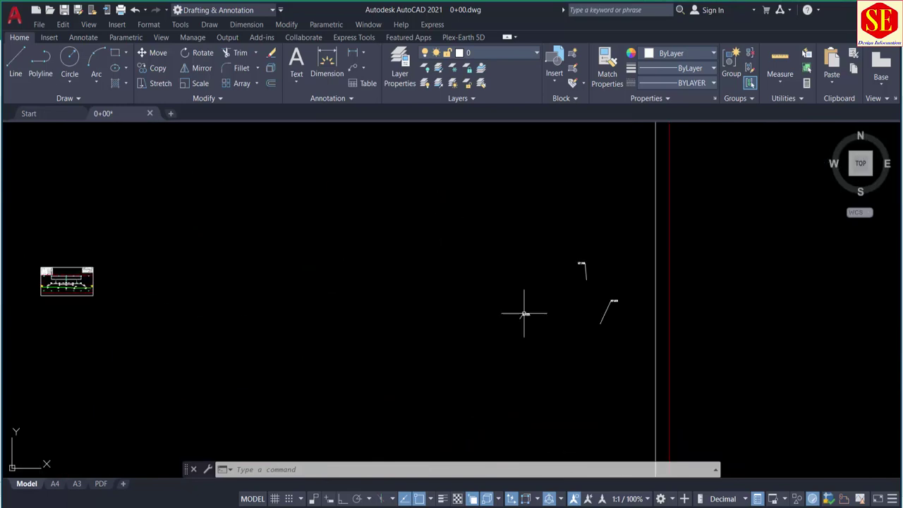
pyautogui.scroll(3, 424, 309)
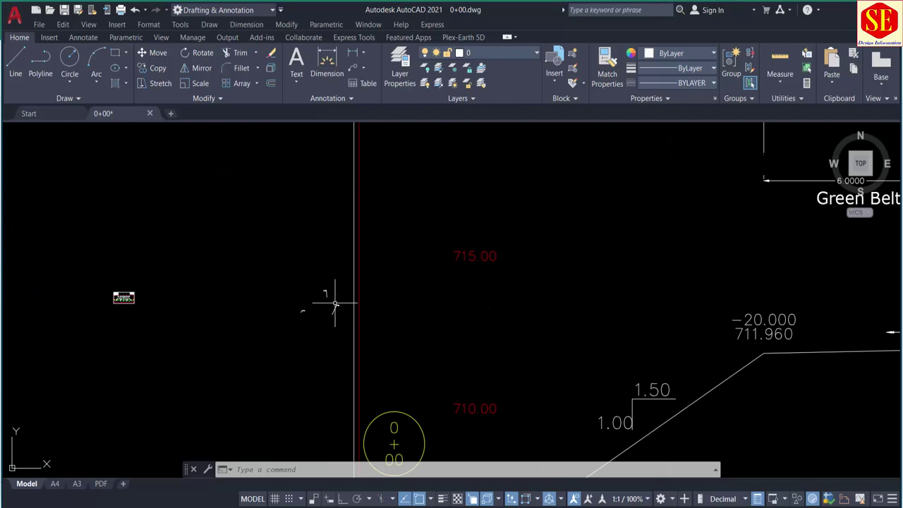
pyautogui.scroll(-2, 335, 303)
pyautogui.scroll(-5, 335, 303)
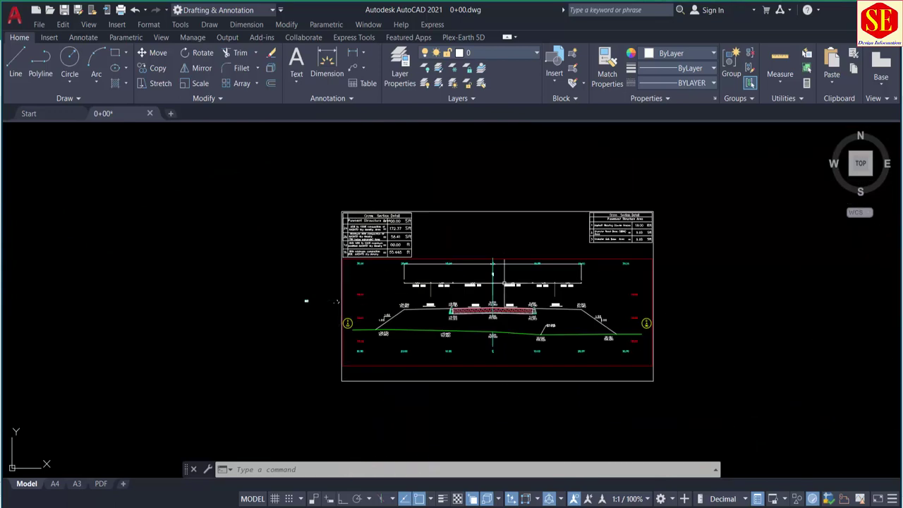
pyautogui.scroll(2, 536, 276)
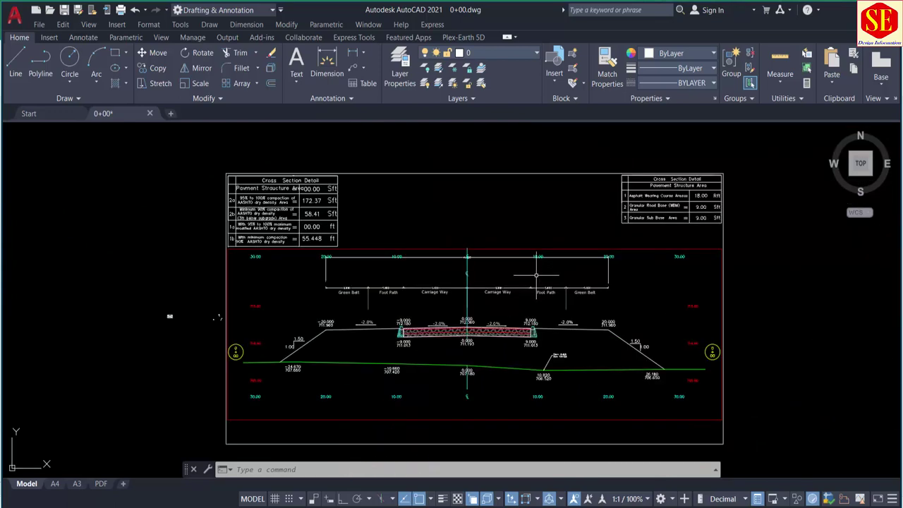
pyautogui.scroll(4, 533, 399)
pyautogui.scroll(-2, 346, 333)
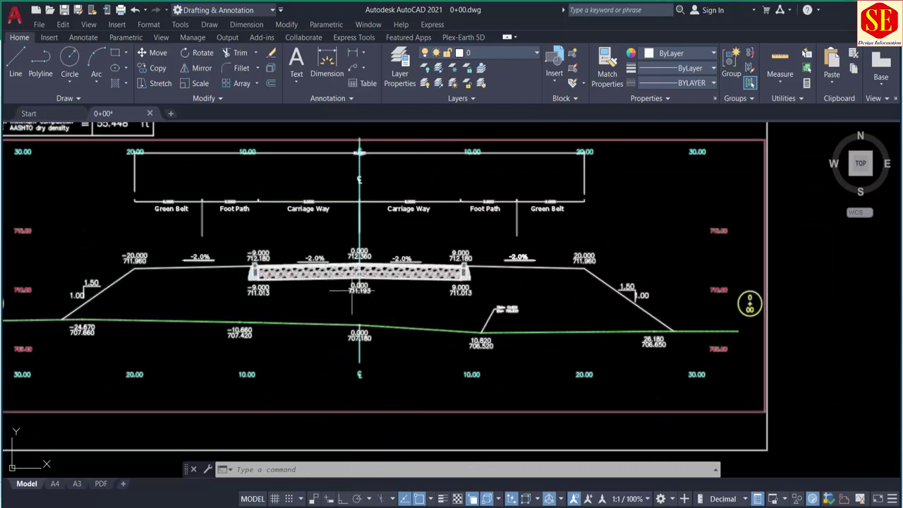
pyautogui.scroll(-3, 414, 303)
pyautogui.scroll(-1, 425, 297)
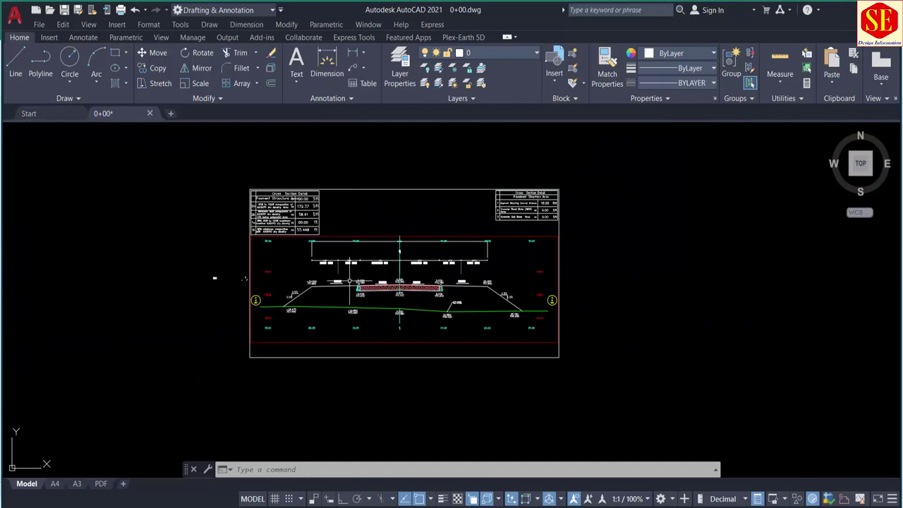
# Erase the 7-object duplicate cross-section sheet and zoom to extents
pyautogui.click(223, 174)
pyautogui.click(584, 352)
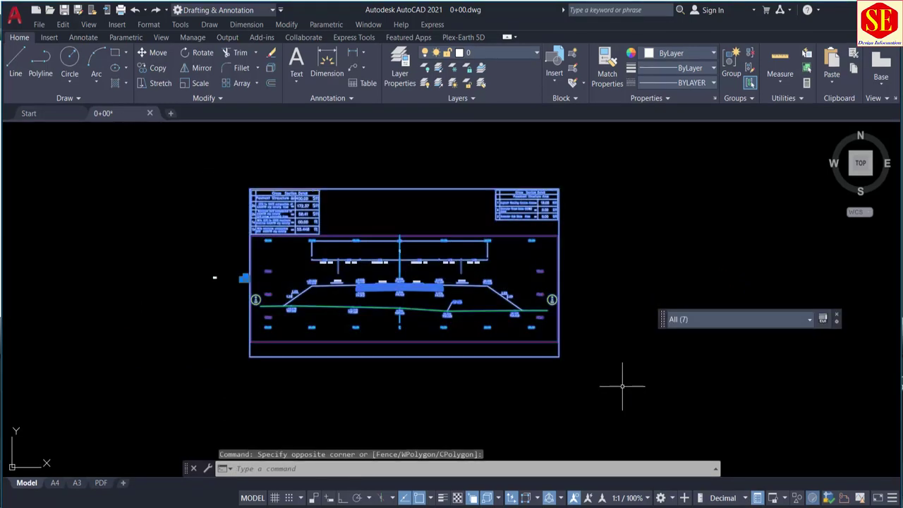
pyautogui.write('e')
pyautogui.press('Return')
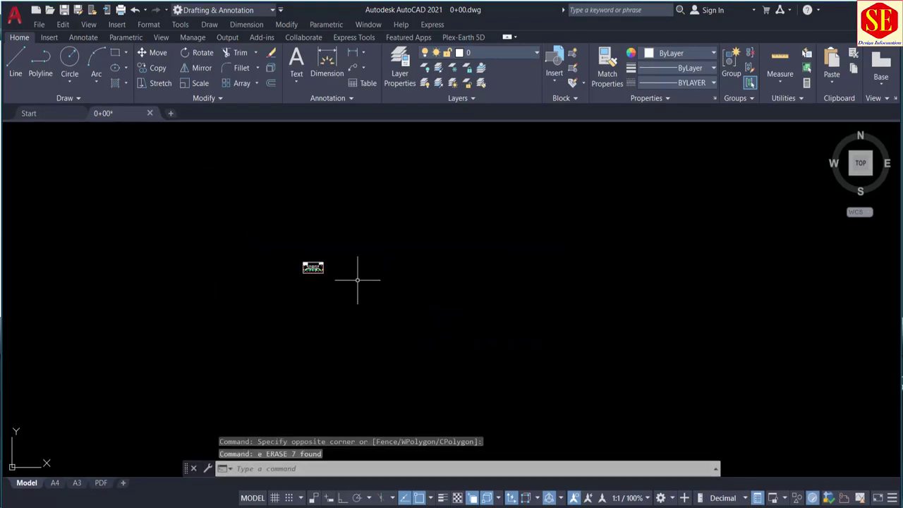
pyautogui.write('z')
pyautogui.press('Return')
pyautogui.write('e')
pyautogui.press('Return')
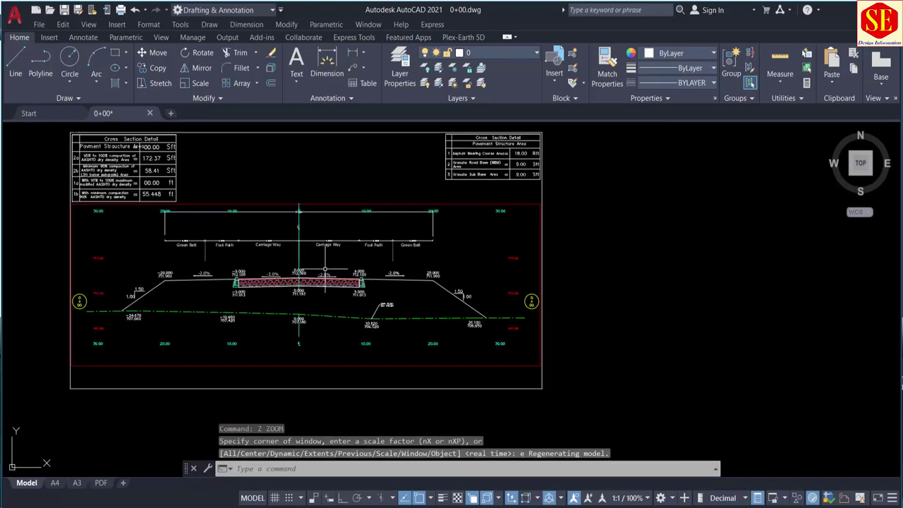
# Move all 207 cross-section objects from the centreline ground point to 0,707.18
pyautogui.write('m')
pyautogui.press('Return')
pyautogui.scroll(-4, 325, 266)
pyautogui.click(130, 151)
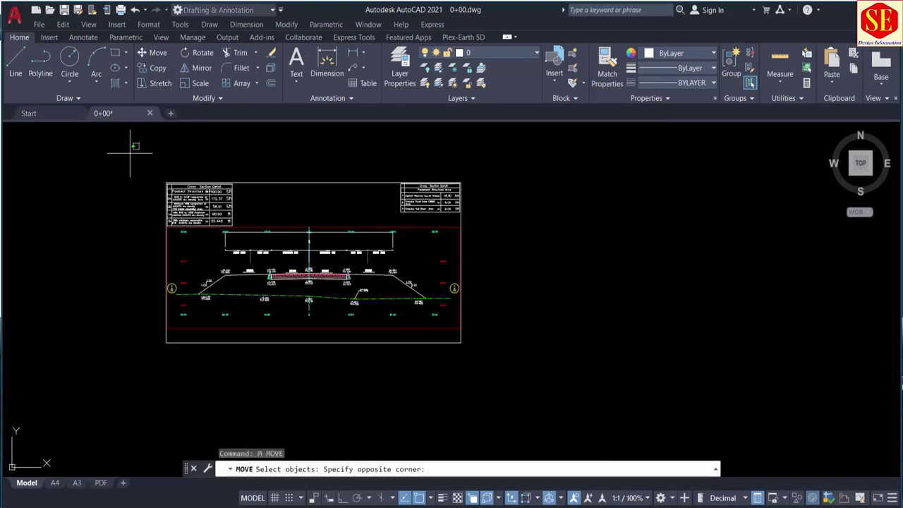
pyautogui.click(530, 404)
pyautogui.scroll(5, 298, 295)
pyautogui.press('Return')
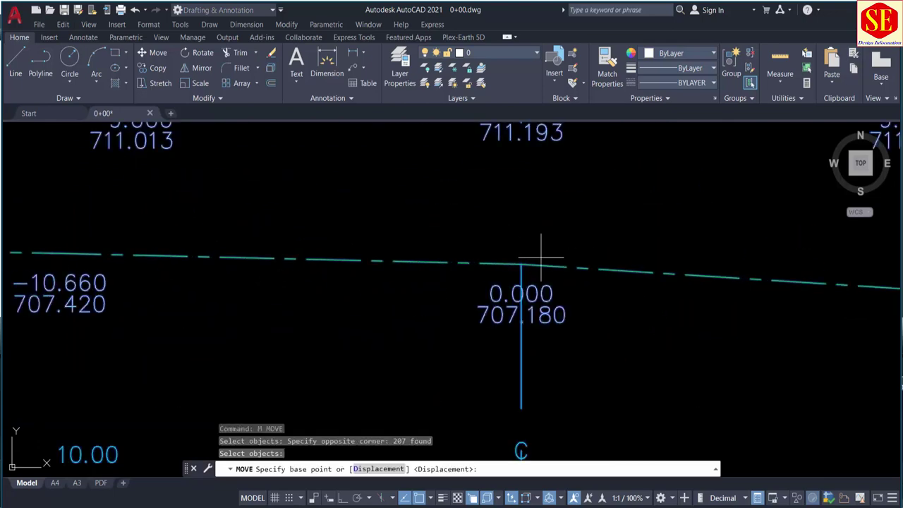
pyautogui.click(520, 265)
pyautogui.write('0,')
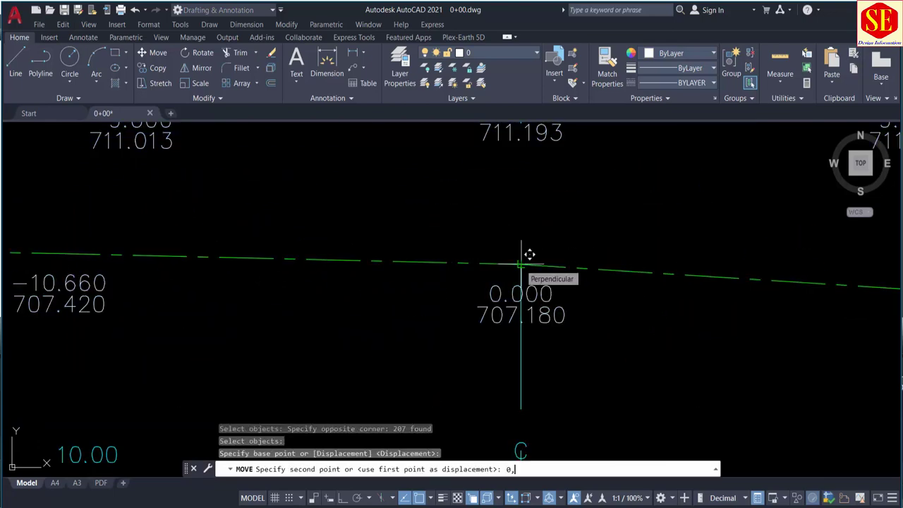
pyautogui.write('707.18')
pyautogui.press('Return')
pyautogui.write('z')
pyautogui.press('Return')
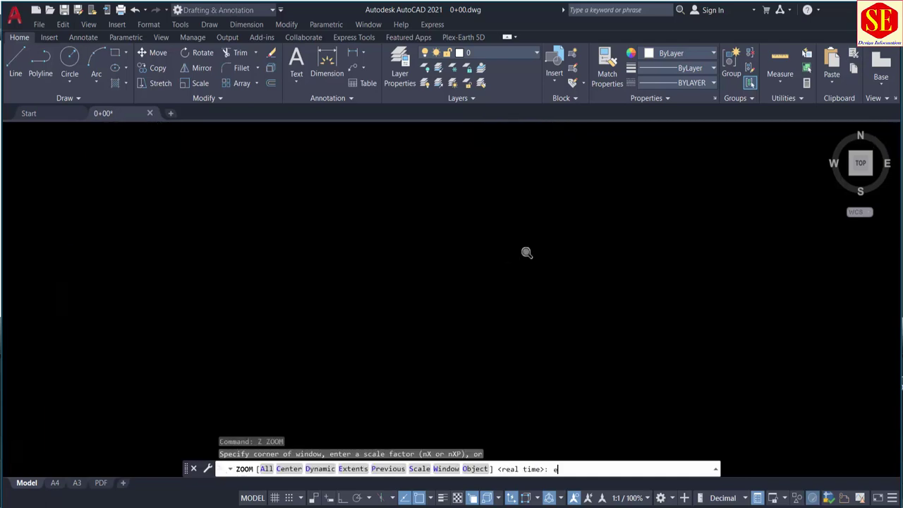
pyautogui.write('e')
pyautogui.press('Return')
pyautogui.press('Return')
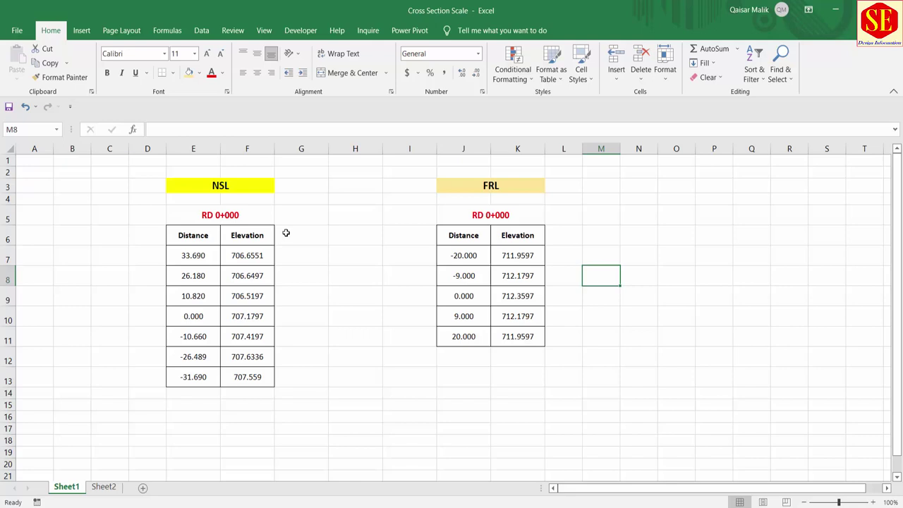
# Add a PL heading in G6 and the formula =E7&","&F7 in G7
pyautogui.click(286, 233)
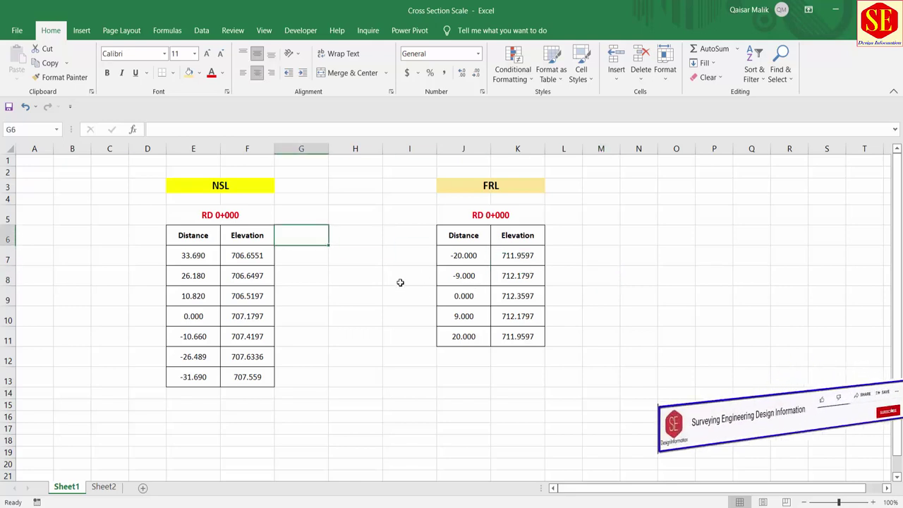
pyautogui.write('PL')
pyautogui.press('Return')
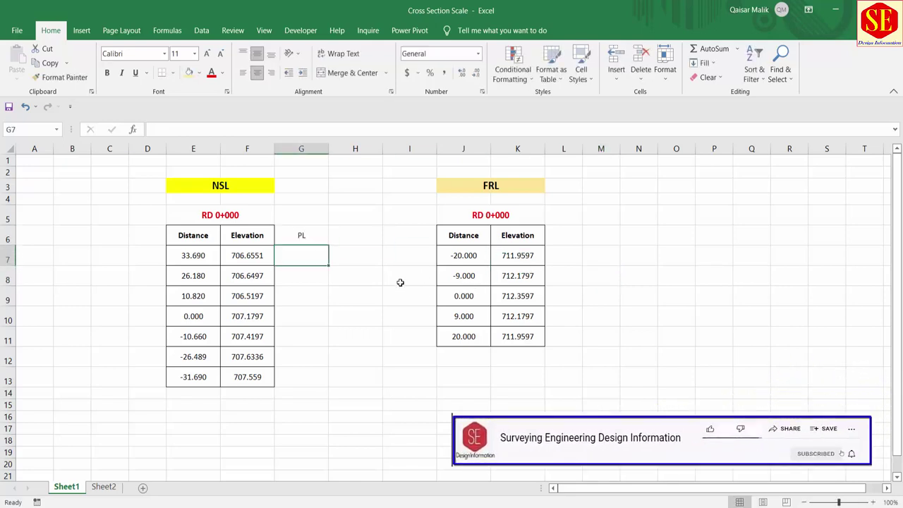
pyautogui.write('=')
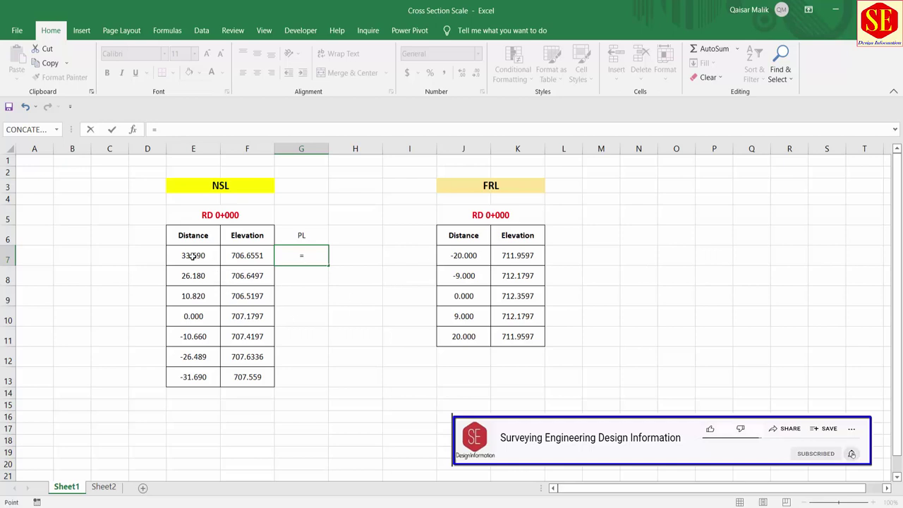
pyautogui.click(195, 257)
pyautogui.write('& ')
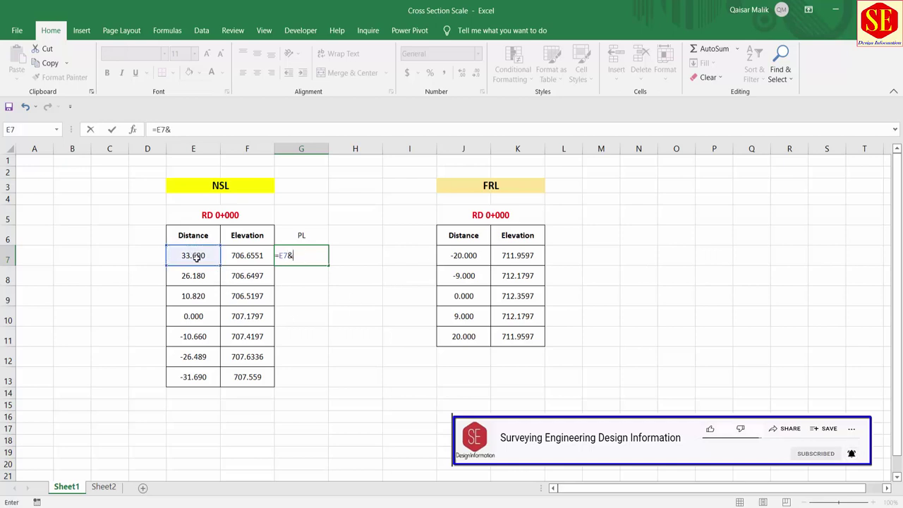
pyautogui.write(',')
pyautogui.write('&')
pyautogui.click(252, 255)
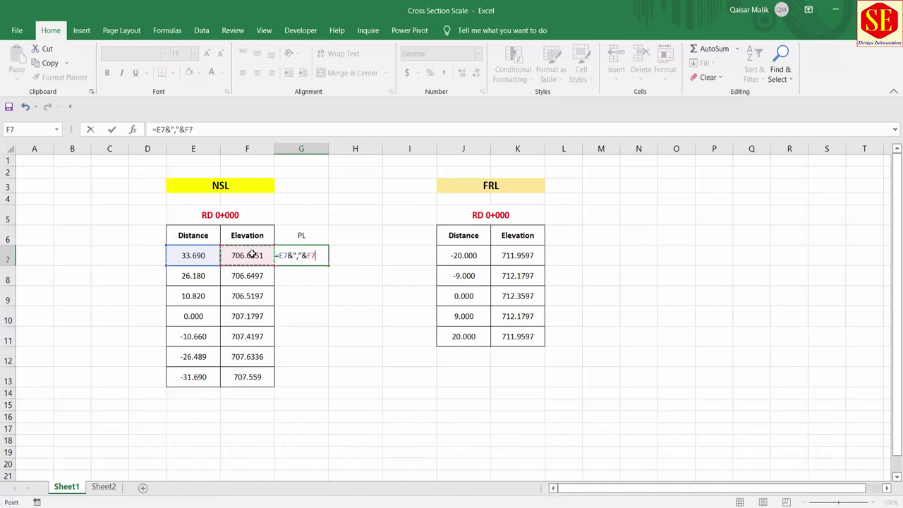
pyautogui.hotkey('ctrl', 'Return')
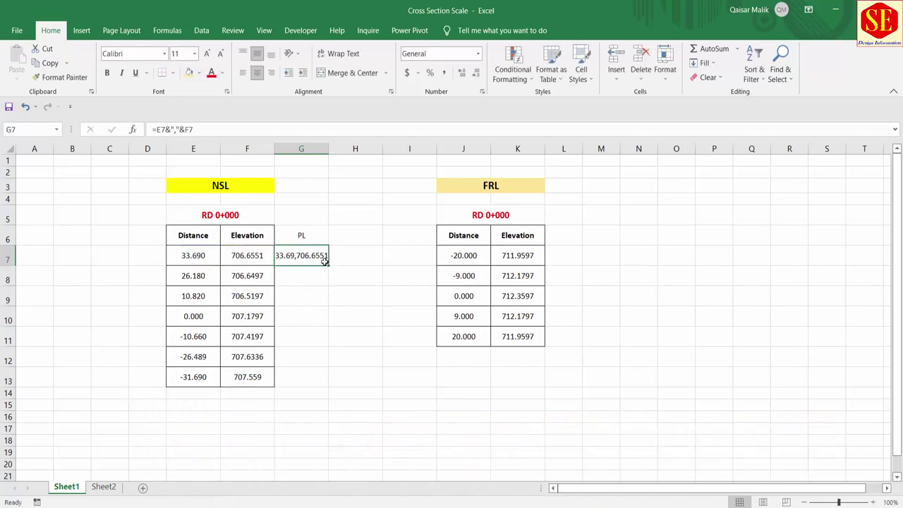
# Fill the PL formula down to G13 and copy G6:G13
pyautogui.moveTo(329, 264); pyautogui.dragTo(331, 379)
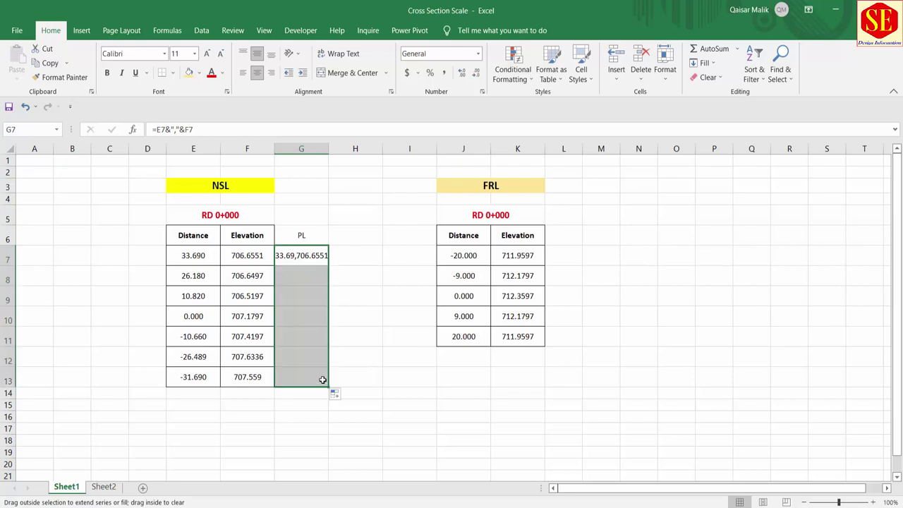
pyautogui.moveTo(312, 238); pyautogui.dragTo(322, 375)
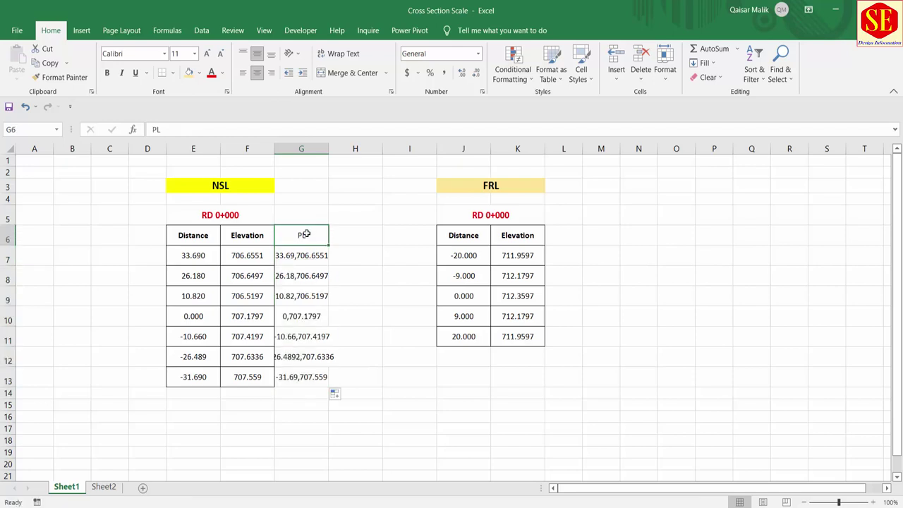
pyautogui.rightClick(315, 360)
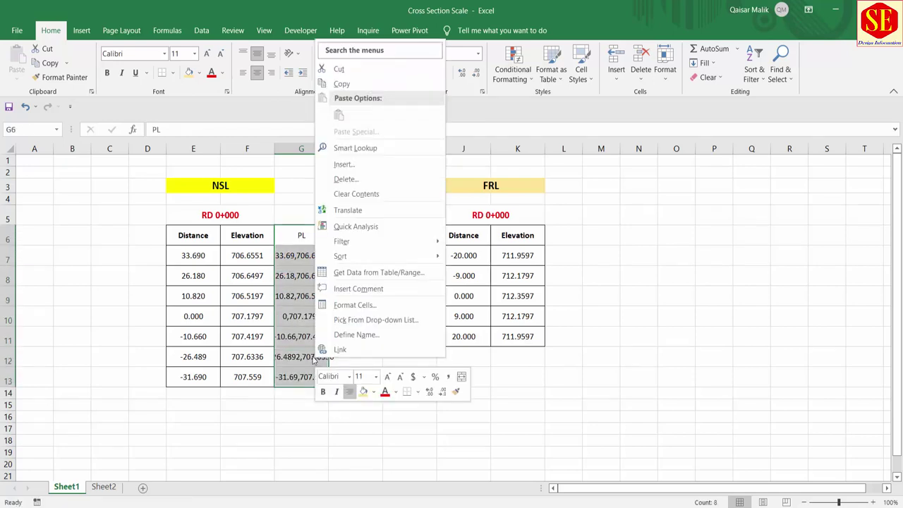
pyautogui.click(378, 84)
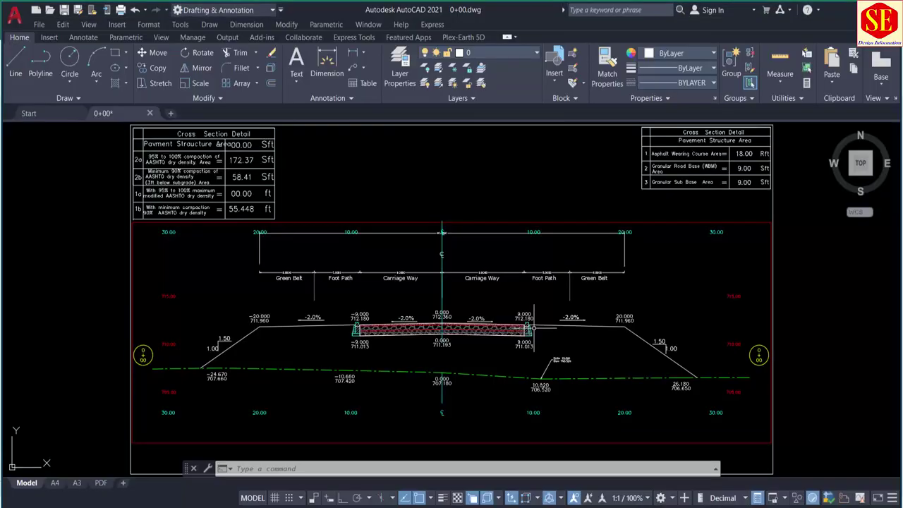
# Draw a ground polyline by pasting the seven NSL coordinate pairs into the PL command
pyautogui.scroll(-3, 534, 327)
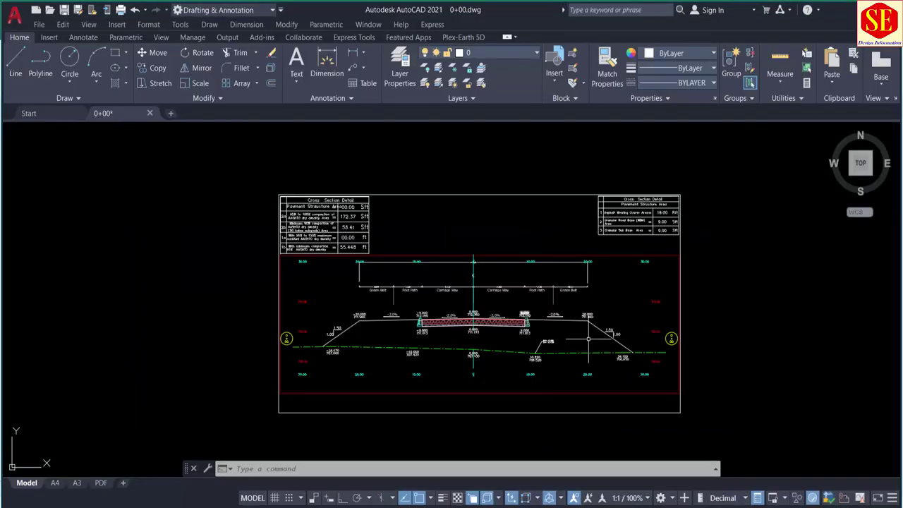
pyautogui.write('pl')
pyautogui.press('Return')
pyautogui.rightClick(483, 468)
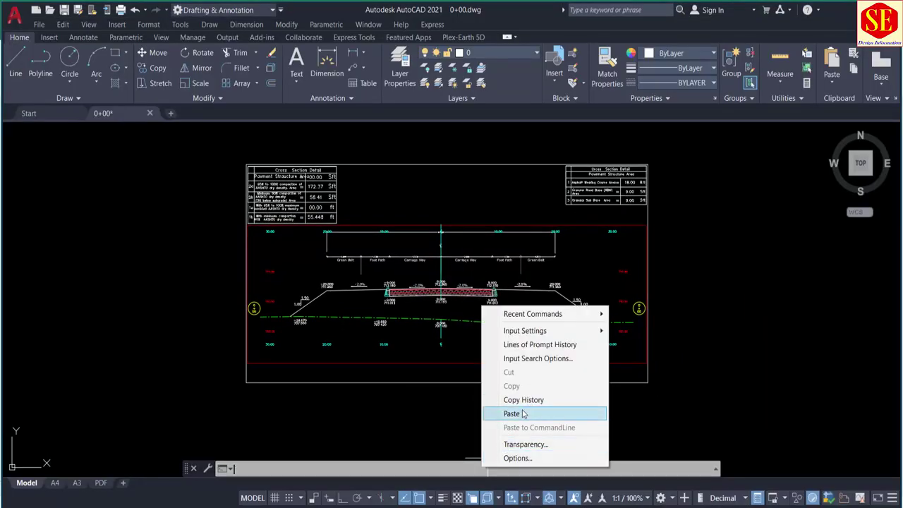
pyautogui.click(528, 411)
pyautogui.scroll(4, 614, 346)
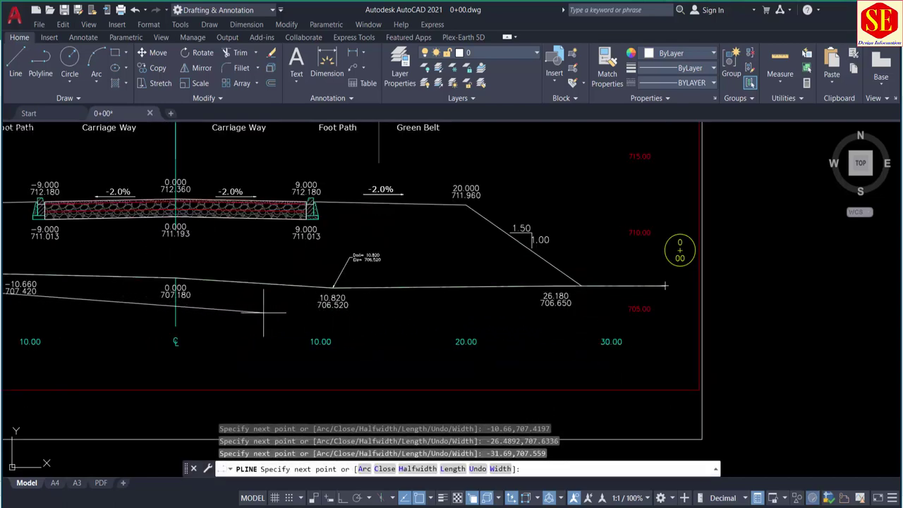
pyautogui.press('Escape')
pyautogui.moveTo(221, 300); pyautogui.dragTo(391, 310, button='middle')
pyautogui.scroll(-2, 290, 287)
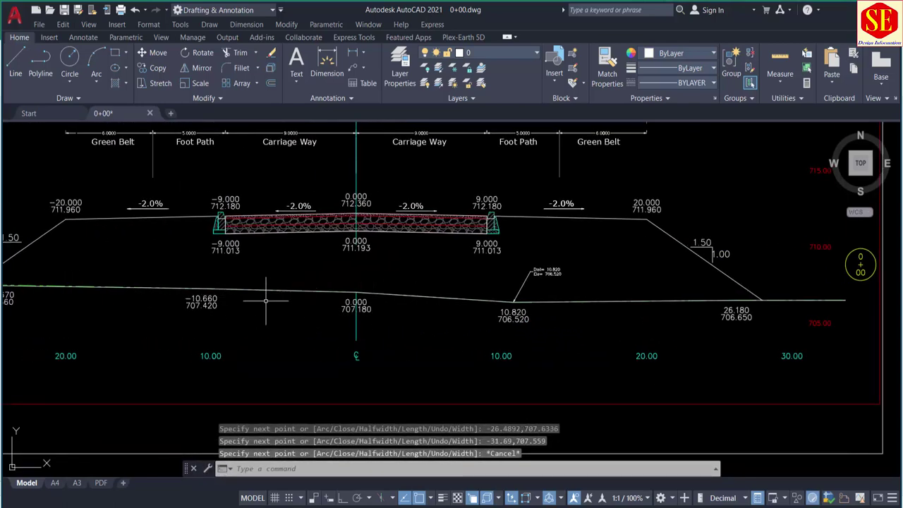
pyautogui.scroll(-1, 268, 299)
pyautogui.hotkey('alt', 'Tab')
# Copy the G7 joining formula into L7 and fill it down to L11
pyautogui.press('Escape')
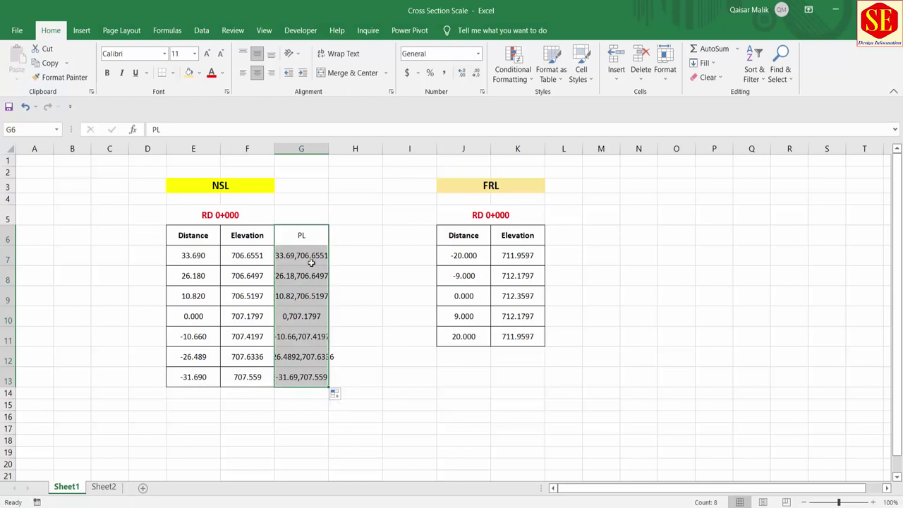
pyautogui.click(304, 256)
pyautogui.rightClick(305, 256)
pyautogui.click(326, 248)
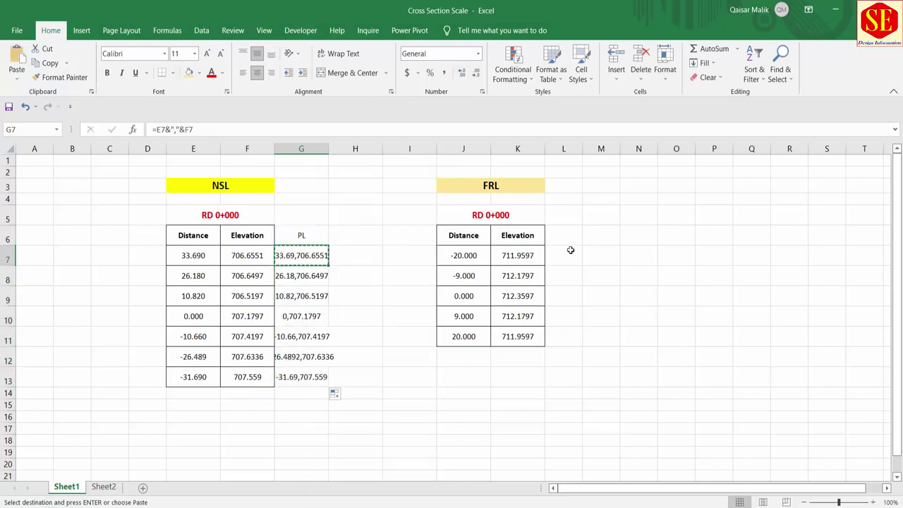
pyautogui.click(568, 254)
pyautogui.rightClick(568, 254)
pyautogui.click(591, 277)
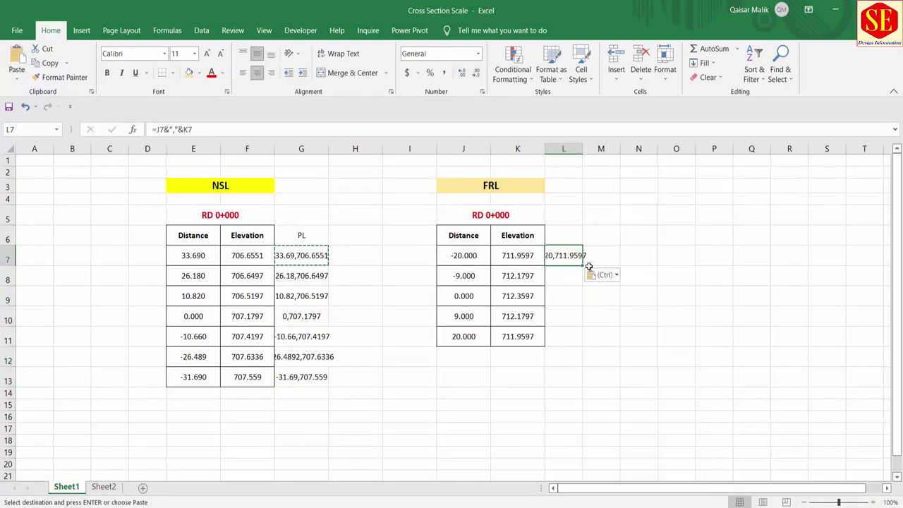
pyautogui.moveTo(585, 263); pyautogui.dragTo(583, 341)
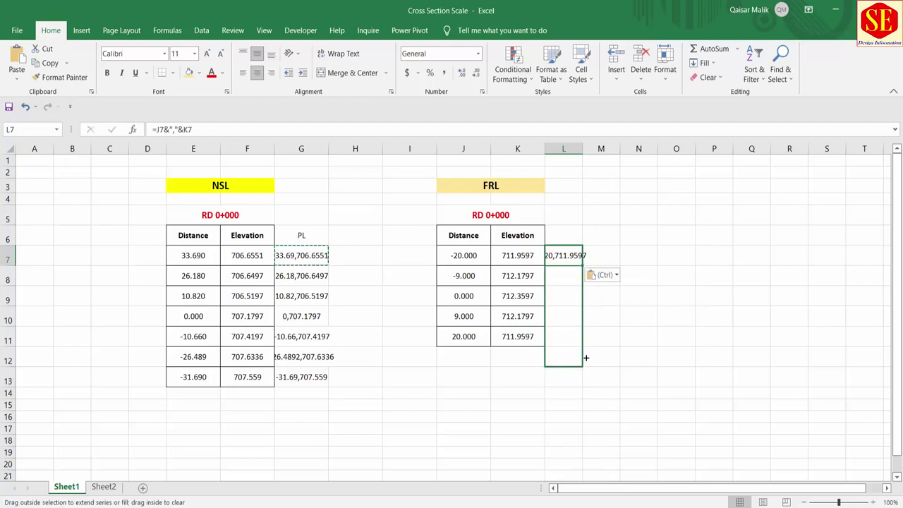
pyautogui.click(557, 256)
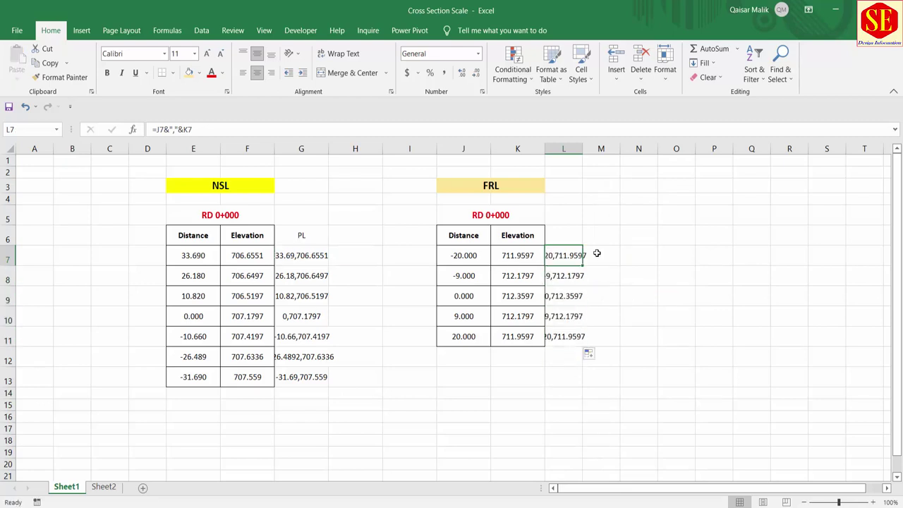
pyautogui.doubleClick(562, 255)
pyautogui.press('Escape')
# Copy the FRL coordinate pairs in L7:L11 and return to AutoCAD
pyautogui.moveTo(564, 256); pyautogui.dragTo(572, 330)
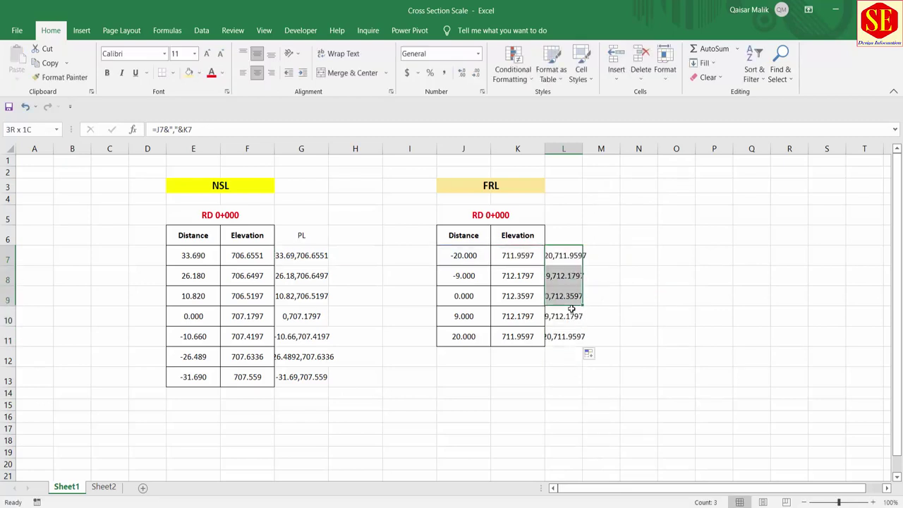
pyautogui.rightClick(571, 330)
pyautogui.click(600, 67)
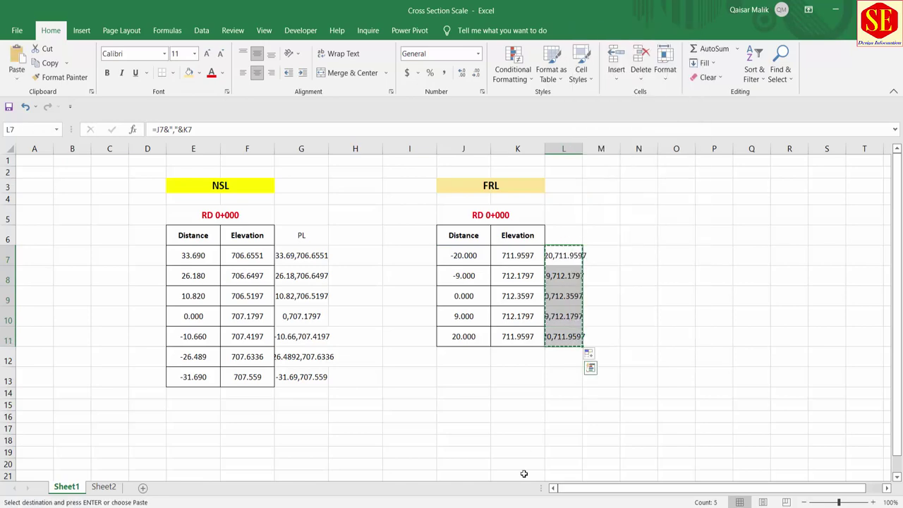
pyautogui.hotkey('alt', 'Tab')
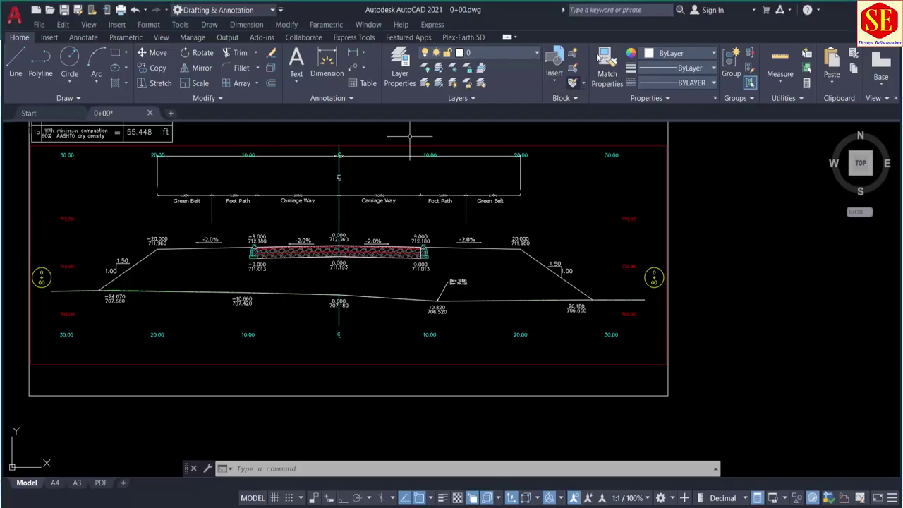
# Set the current object colour to Red
pyautogui.click(663, 61)
pyautogui.click(644, 181)
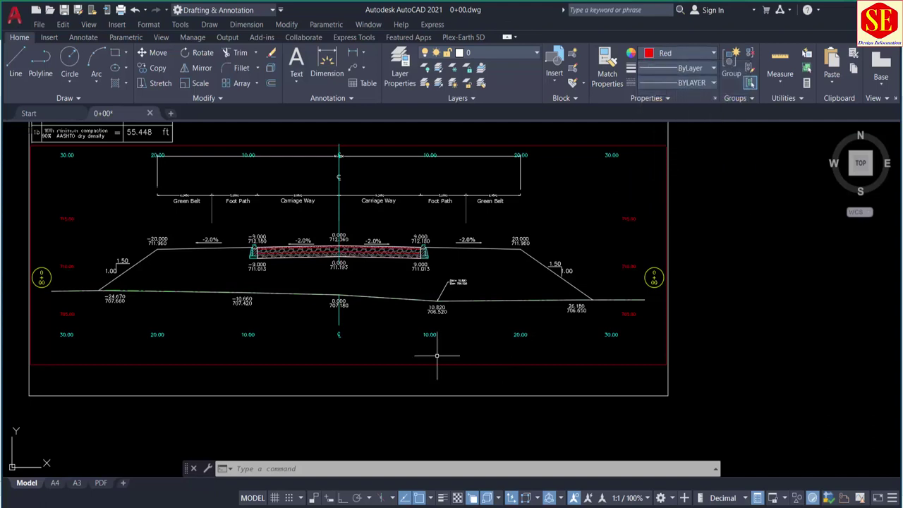
pyautogui.write('p')
pyautogui.rightClick(403, 469)
pyautogui.press('Escape')
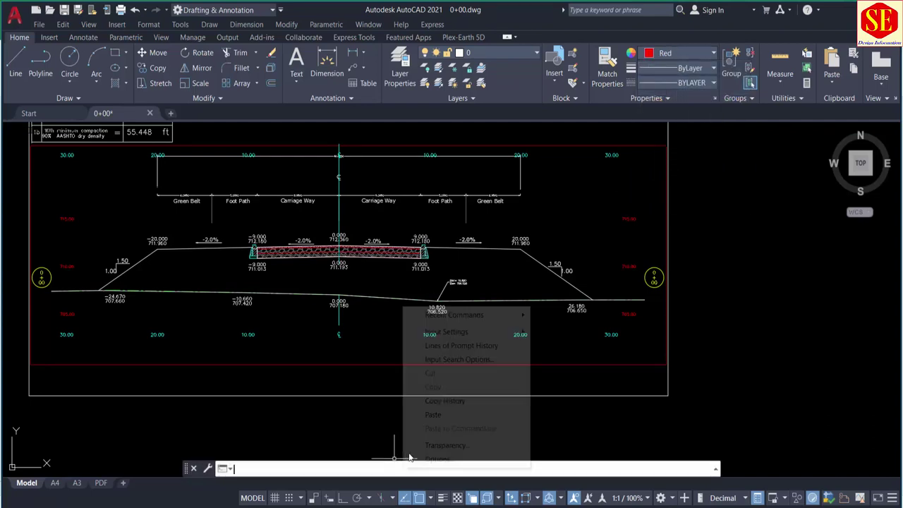
# Draw a polyline through the five pasted FRL points, ending at 20,711.9597
pyautogui.write('l')
pyautogui.press('Return')
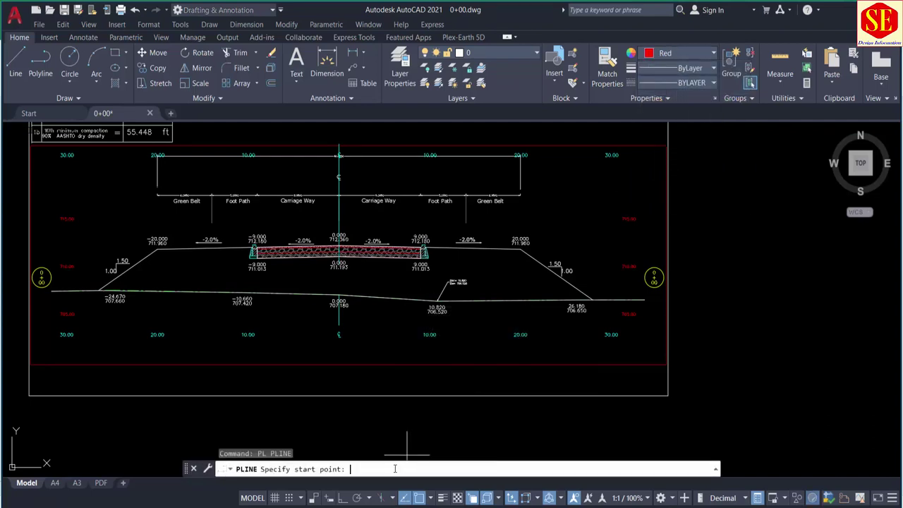
pyautogui.rightClick(396, 468)
pyautogui.click(424, 411)
pyautogui.press('Escape')
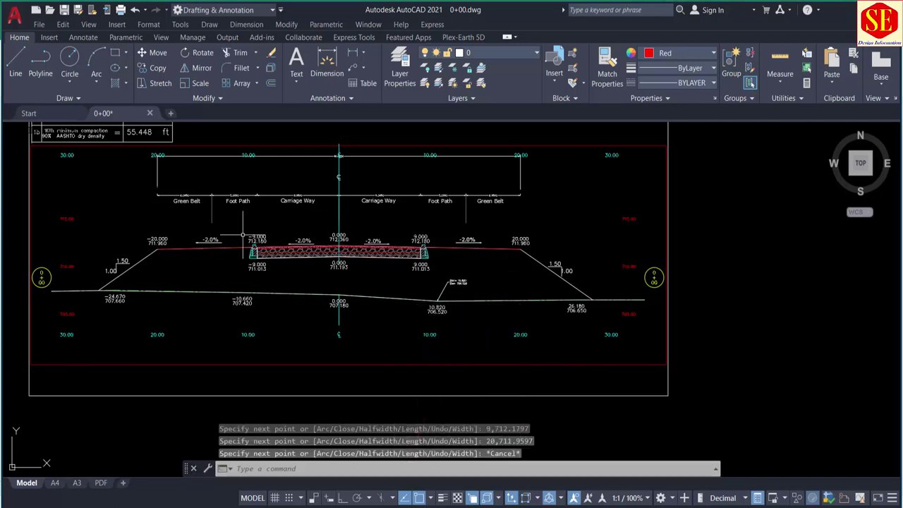
pyautogui.scroll(4, 183, 265)
pyautogui.scroll(-2, 555, 292)
pyautogui.scroll(-2, 436, 264)
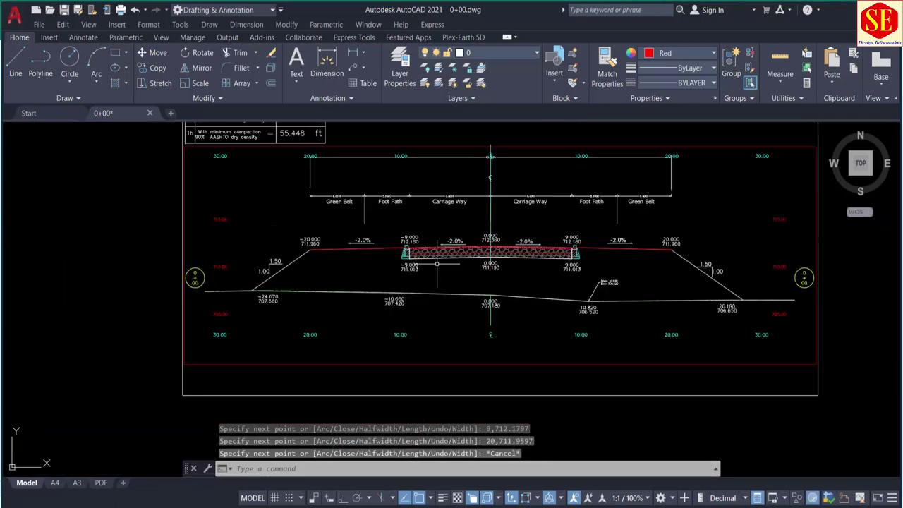
pyautogui.moveTo(389, 290); pyautogui.dragTo(282, 292, button='middle')
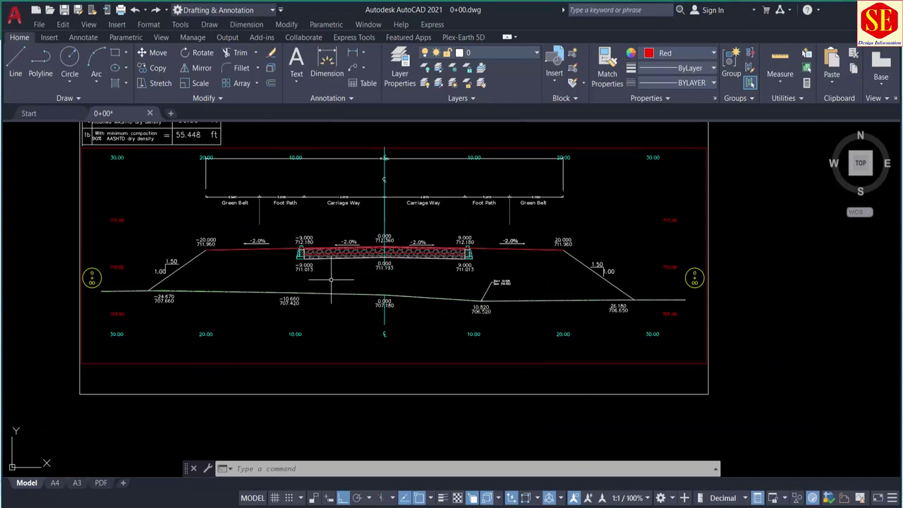
# Window-select all 209 cross-section objects and move them to the left with M
pyautogui.scroll(-2, 503, 324)
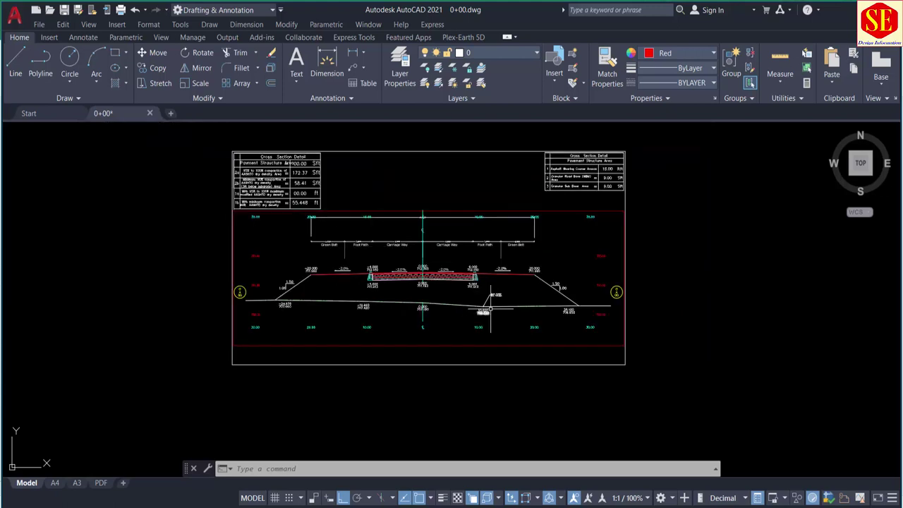
pyautogui.write('m')
pyautogui.press('Return')
pyautogui.click(650, 134)
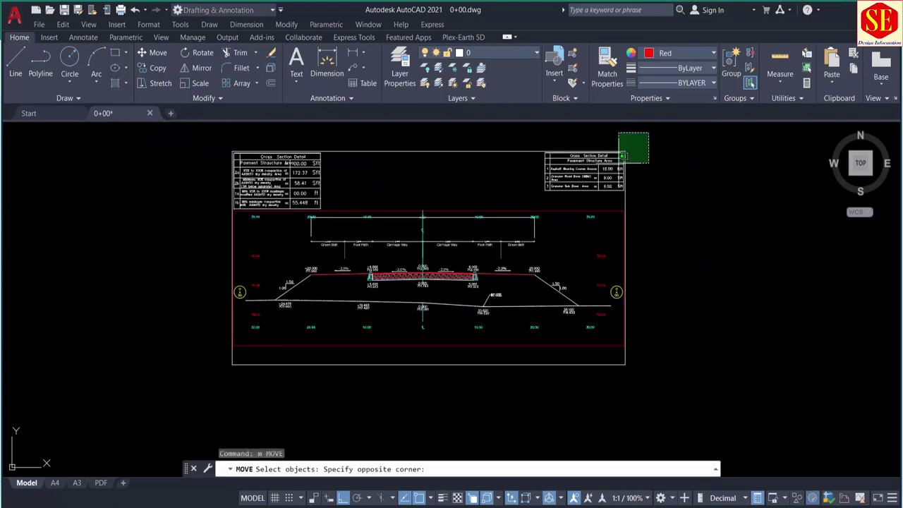
pyautogui.click(178, 435)
pyautogui.click(772, 308)
pyautogui.scroll(-4, 773, 308)
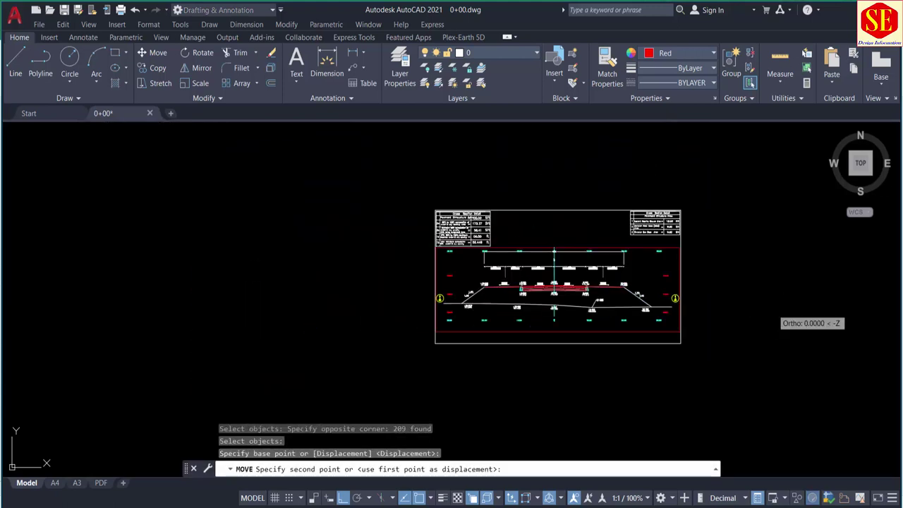
pyautogui.click(545, 308)
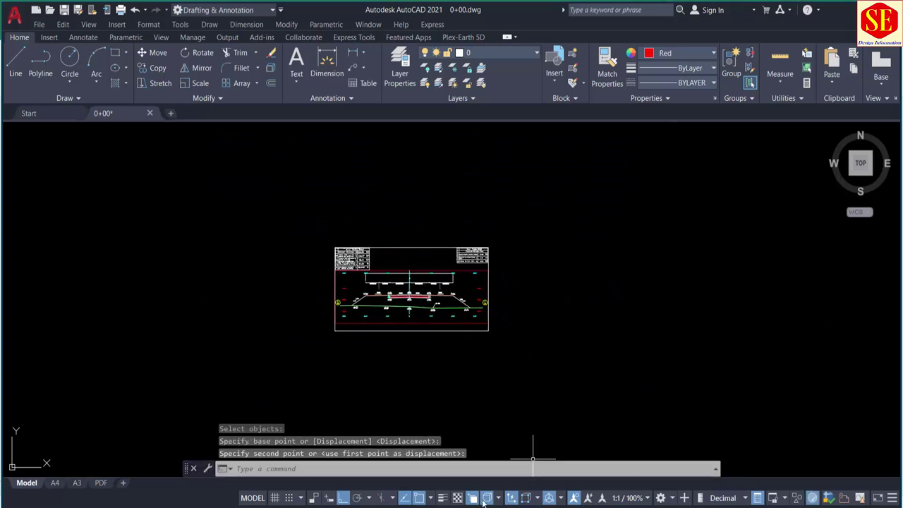
# Move the whole drawing again, about 43 units further left
pyautogui.write('m')
pyautogui.press('Return')
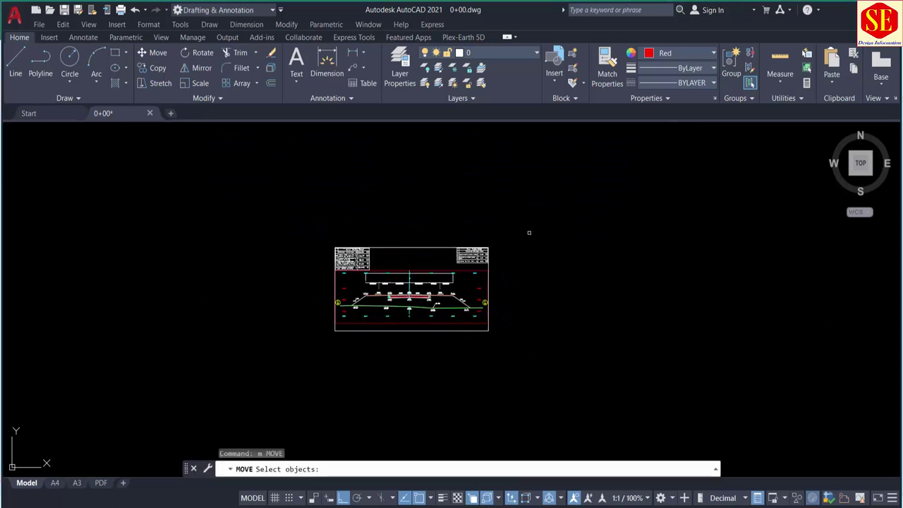
pyautogui.click(528, 232)
pyautogui.click(198, 423)
pyautogui.press('Return')
pyautogui.click(699, 286)
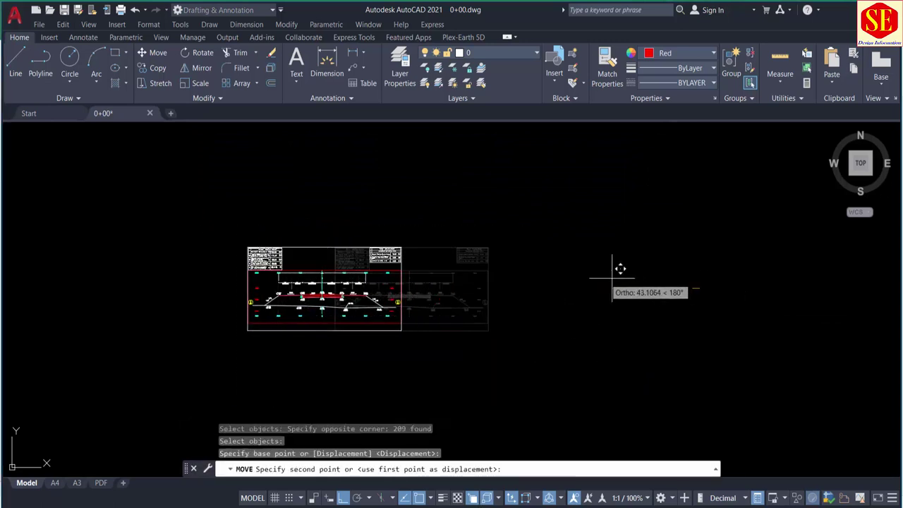
pyautogui.click(582, 279)
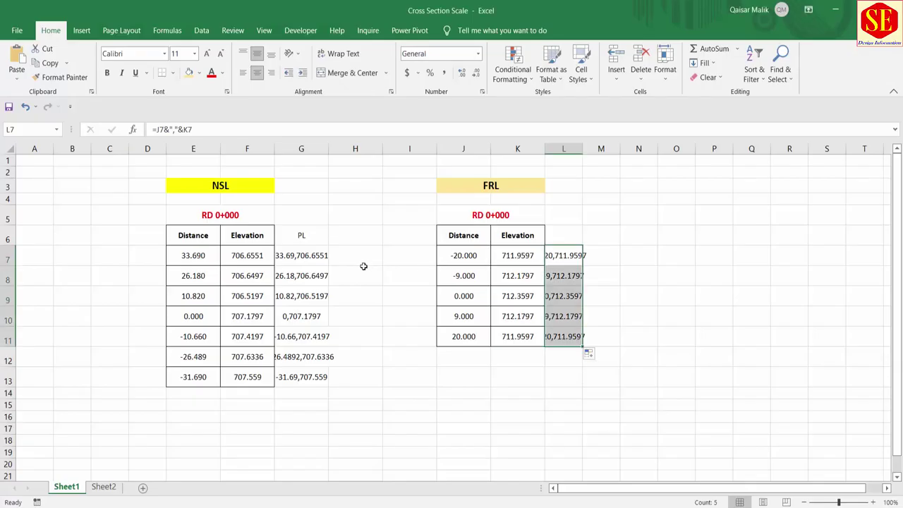
# Label H3 'H Scle' and H4 'V Scale' between the NSL and FRL tables
pyautogui.click(366, 270)
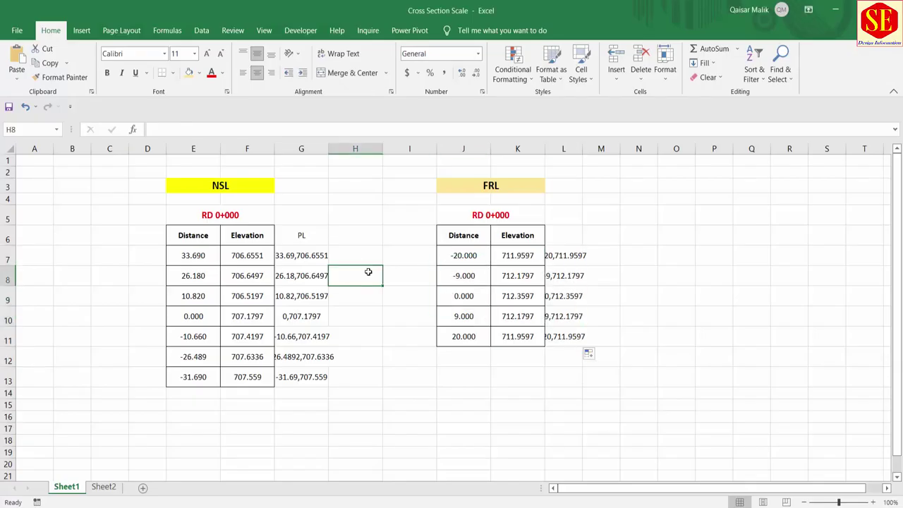
pyautogui.moveTo(210, 246)
pyautogui.mouseDown()
pyautogui.moveTo(191, 256)
pyautogui.moveTo(192, 381)
pyautogui.mouseUp()
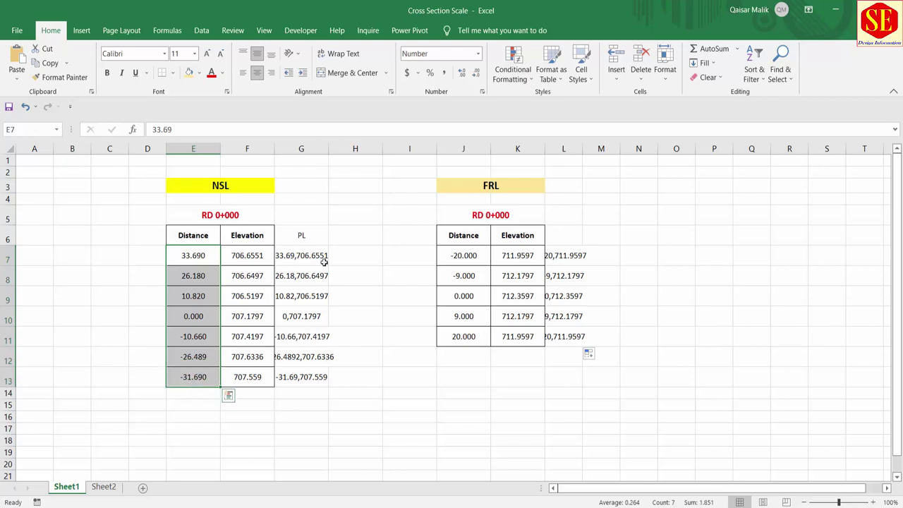
pyautogui.moveTo(476, 257); pyautogui.dragTo(463, 333)
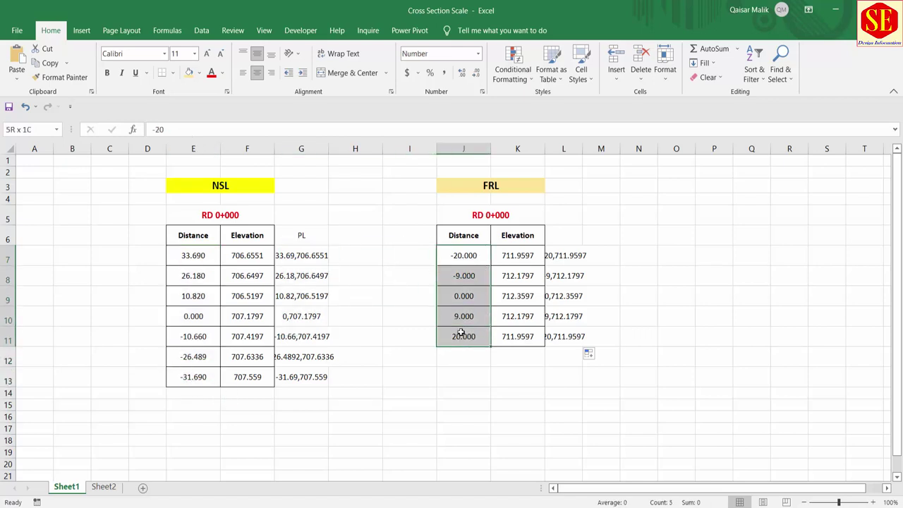
pyautogui.click(376, 203)
pyautogui.click(357, 187)
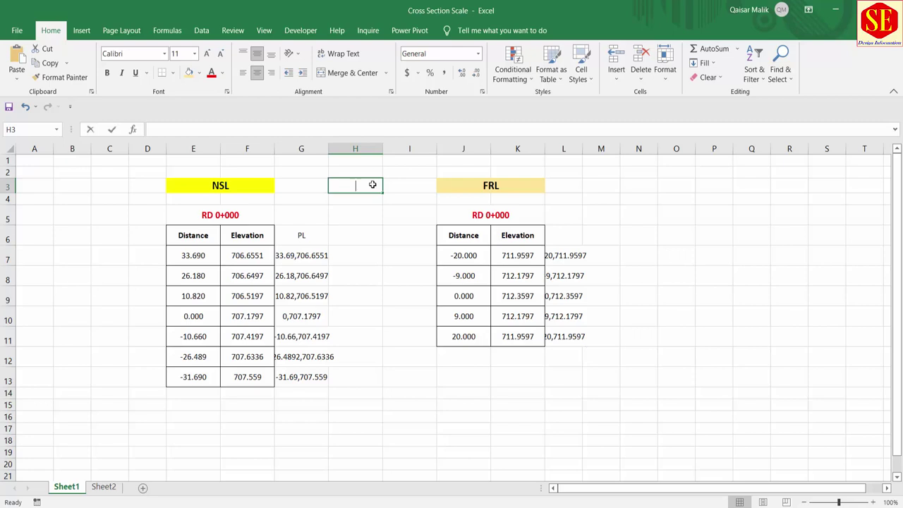
pyautogui.write('H Scle')
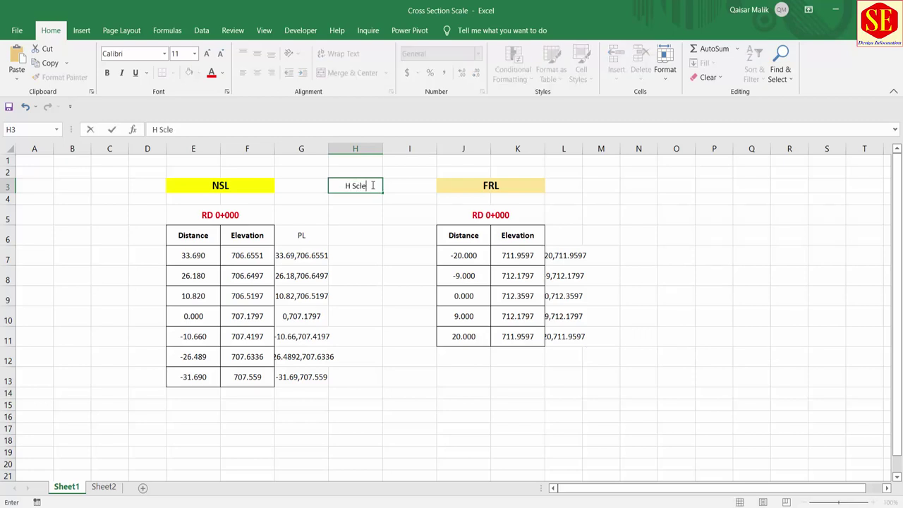
pyautogui.click(352, 198)
pyautogui.write('V Scale')
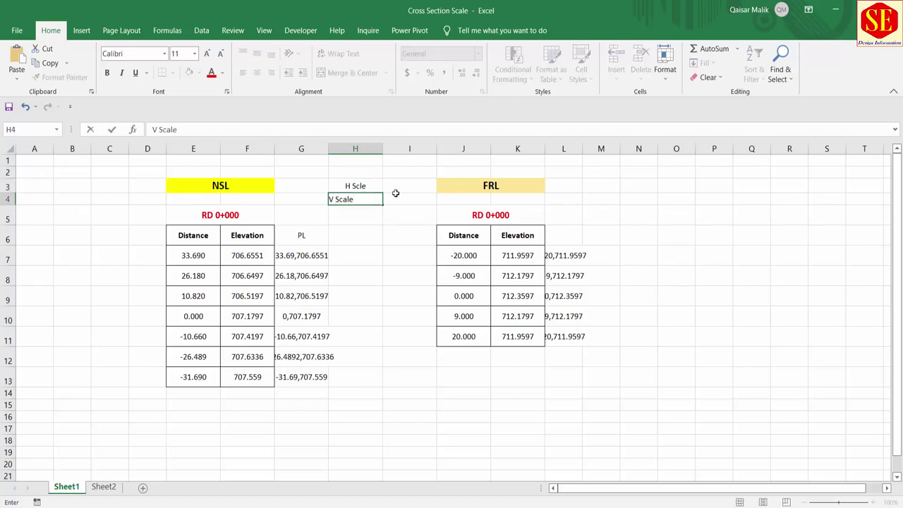
# Enter scale values 2 in I3 and 1 in I4, and reduce their font size
pyautogui.click(396, 191)
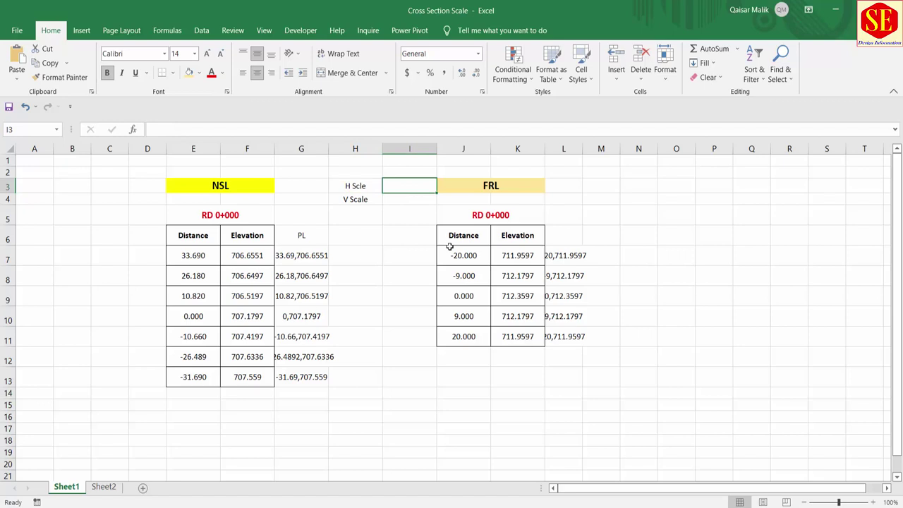
pyautogui.write('2')
pyautogui.press('Return')
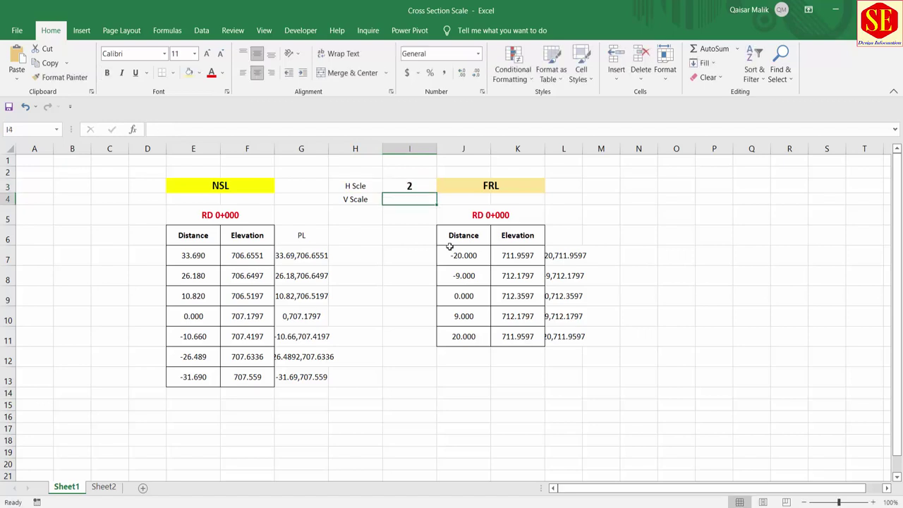
pyautogui.write('1')
pyautogui.press('Return')
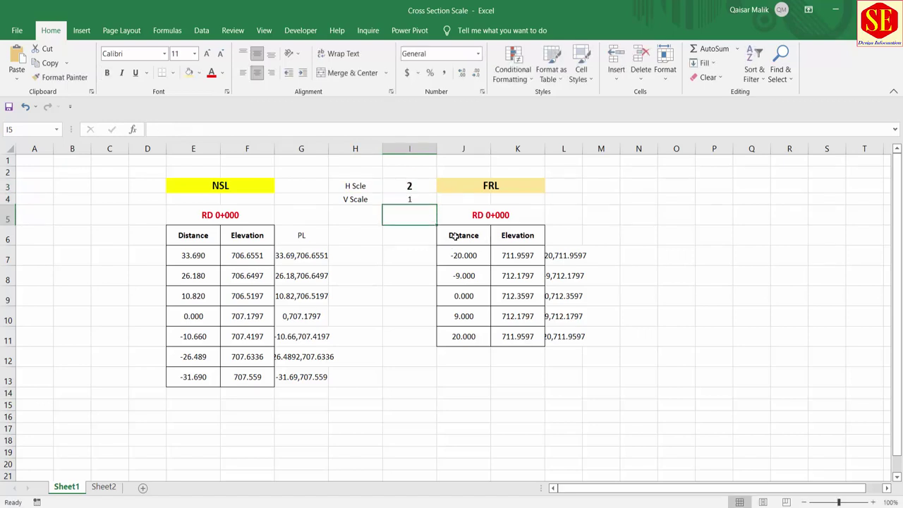
pyautogui.click(409, 186)
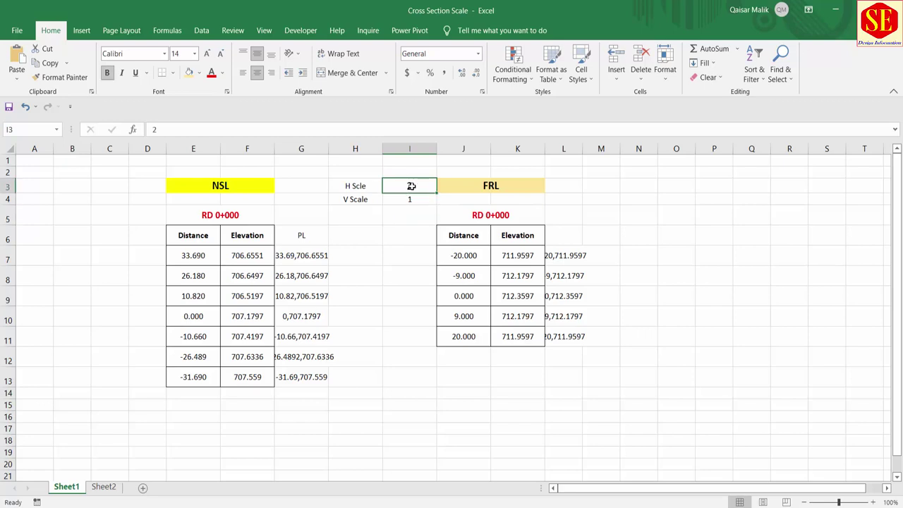
pyautogui.moveTo(412, 186); pyautogui.dragTo(409, 199)
pyautogui.click(221, 54)
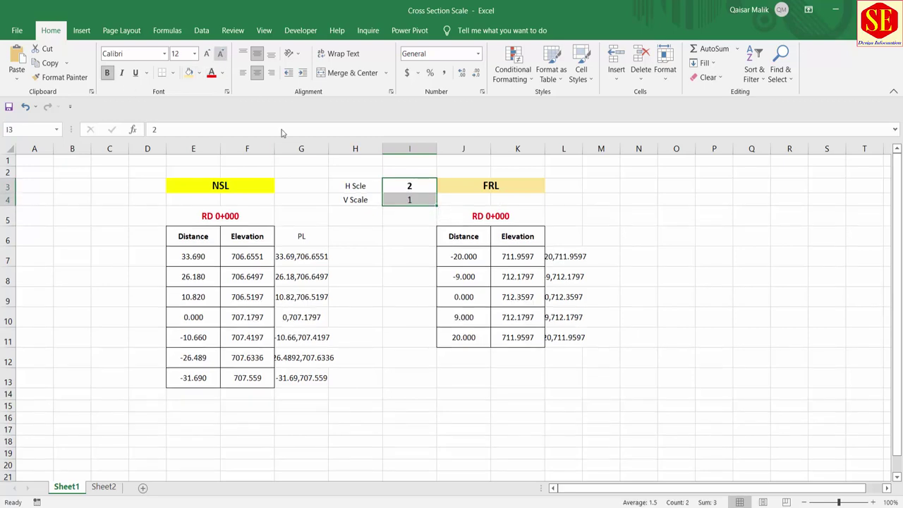
pyautogui.press('Down')
pyautogui.press('Down')
pyautogui.press('Down')
pyautogui.press('Up')
pyautogui.press('Up')
pyautogui.press('Up')
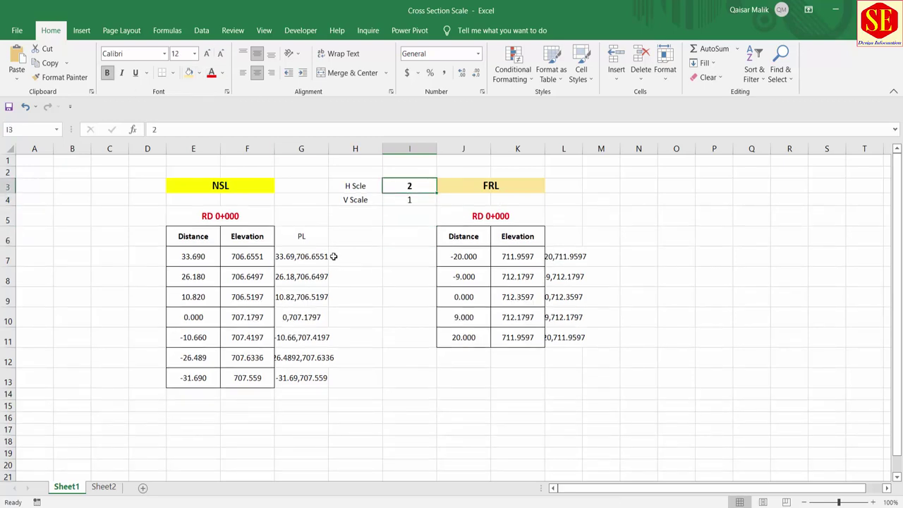
# Check the first NSL distance and elevation values, then reselect the H Scle value
pyautogui.click(260, 257)
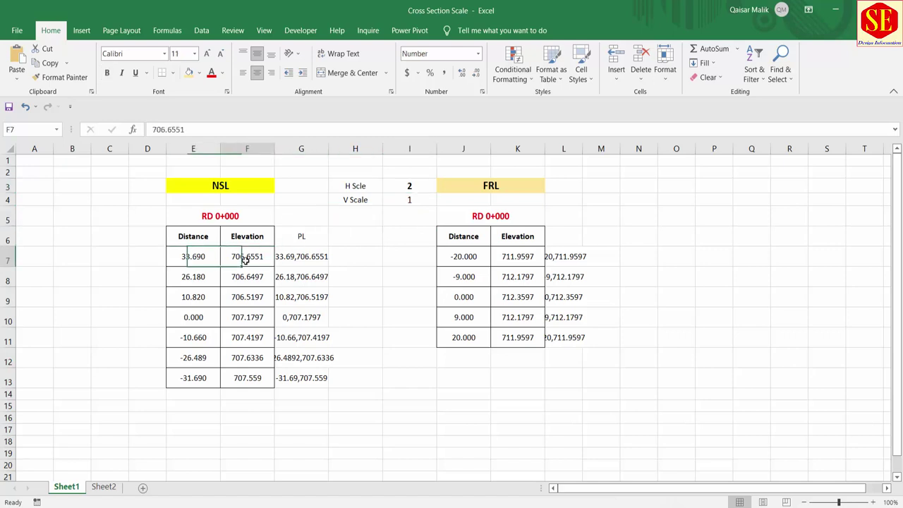
pyautogui.click(192, 277)
pyautogui.click(245, 278)
pyautogui.click(204, 260)
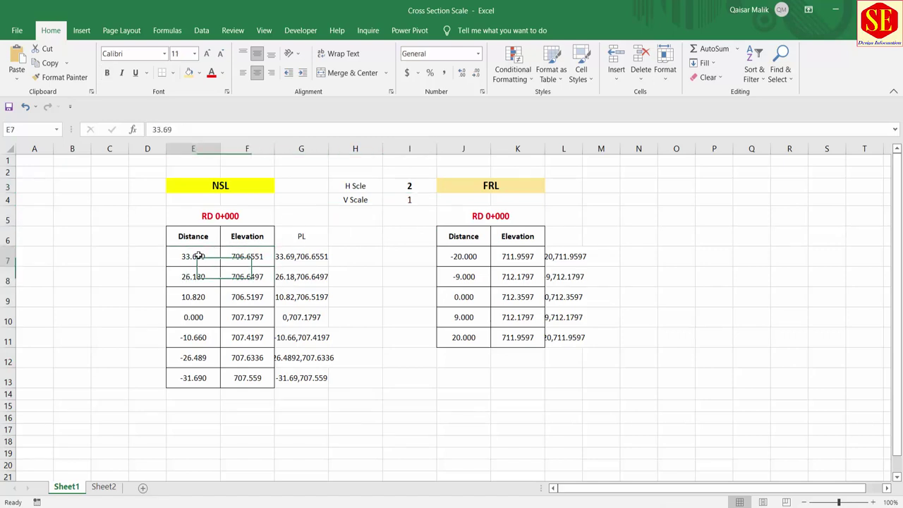
pyautogui.click(420, 184)
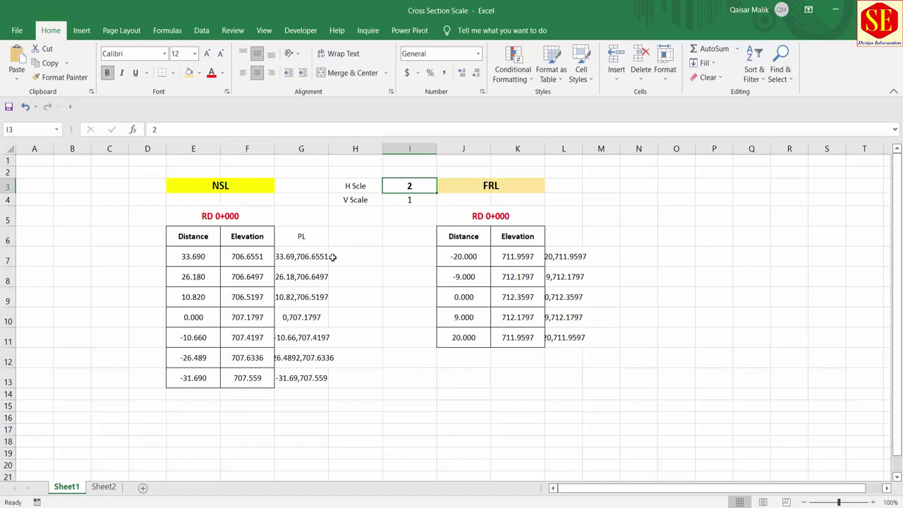
# Insert two blank columns at column H after the PL column
pyautogui.click(342, 148)
pyautogui.rightClick(345, 150)
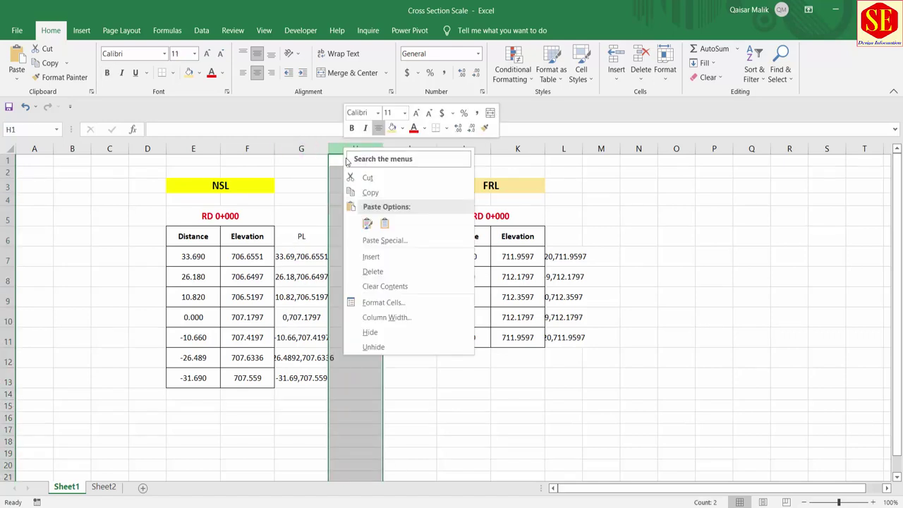
pyautogui.click(372, 258)
pyautogui.rightClick(365, 151)
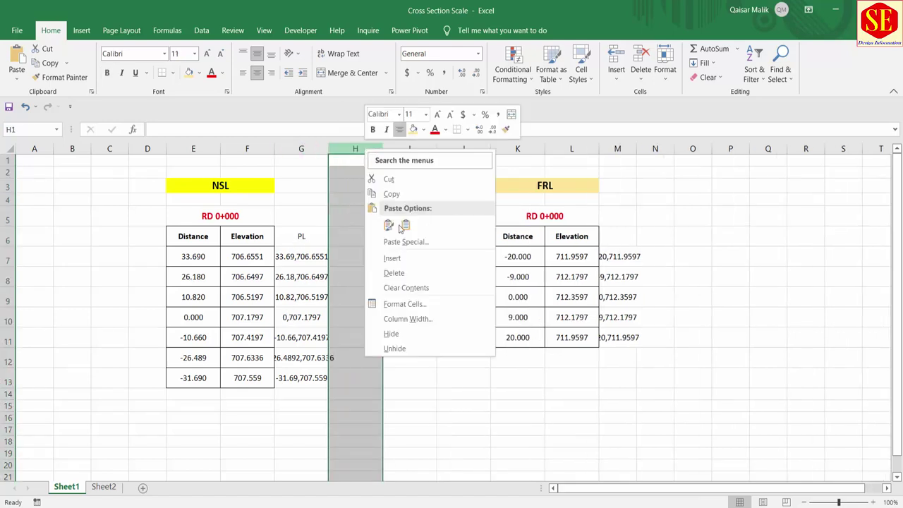
pyautogui.click(394, 261)
# Enter =E7*K3 in H7 to scale the first distance by H Scle (67.38)
pyautogui.click(360, 258)
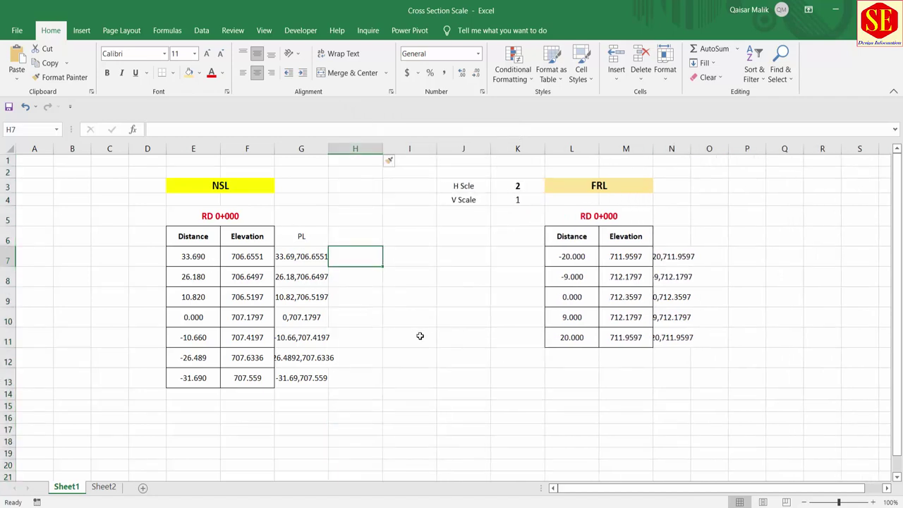
pyautogui.write('=')
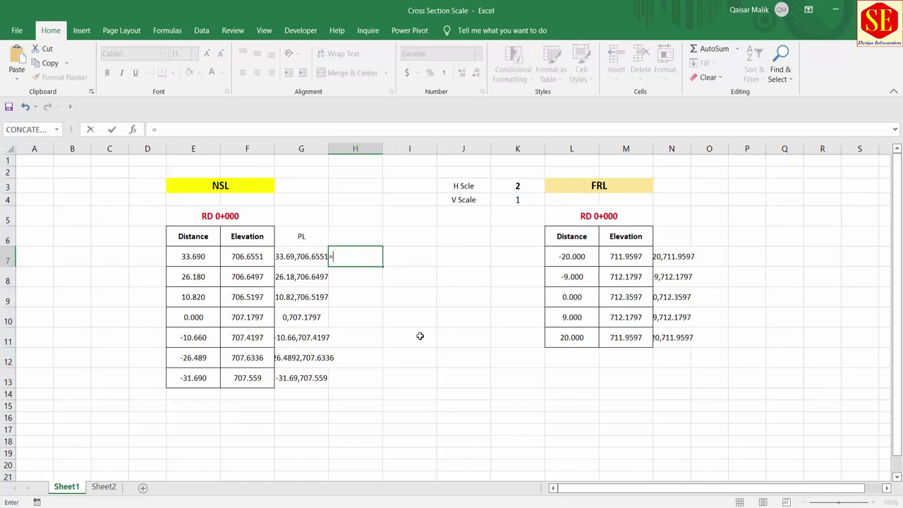
pyautogui.click(188, 256)
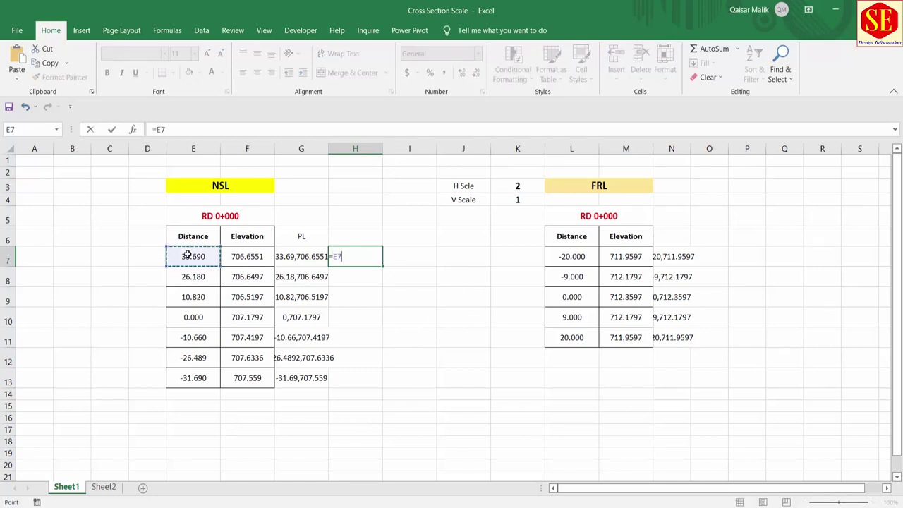
pyautogui.write('*')
pyautogui.click(522, 187)
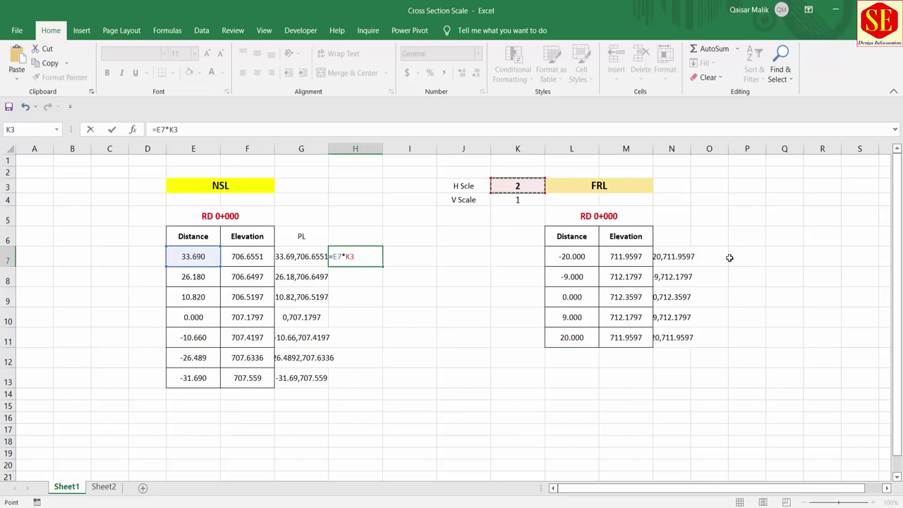
pyautogui.press('Return')
# Enter =E8*K3 in H8 (52.36), then reopen the H7 formula for editing
pyautogui.write('=')
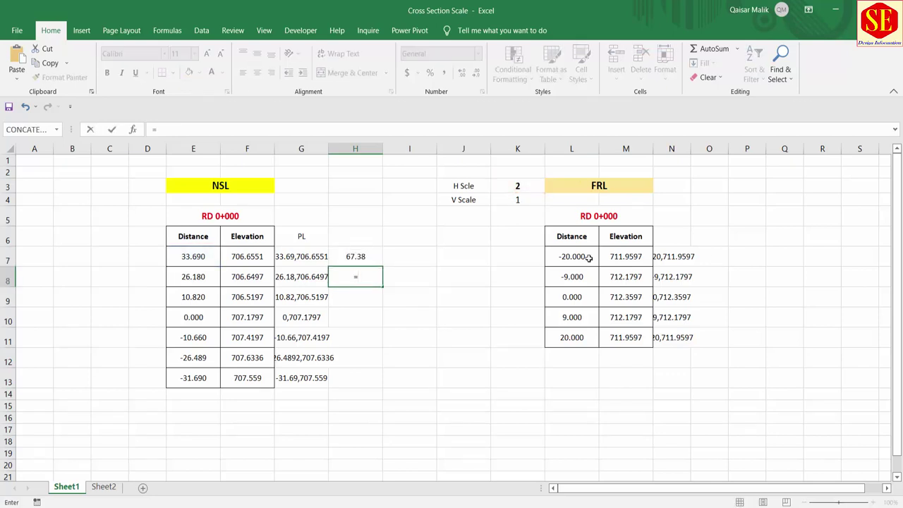
pyautogui.click(203, 280)
pyautogui.write('*')
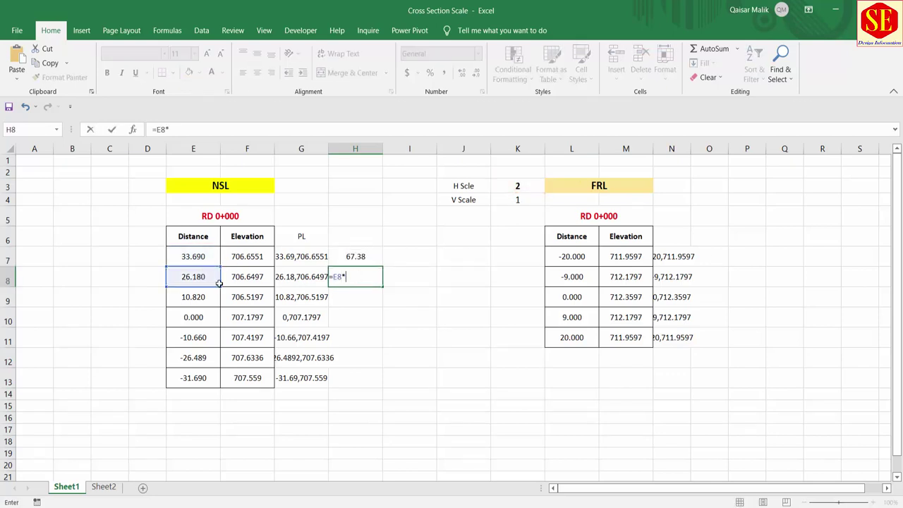
pyautogui.click(505, 187)
pyautogui.press('Return')
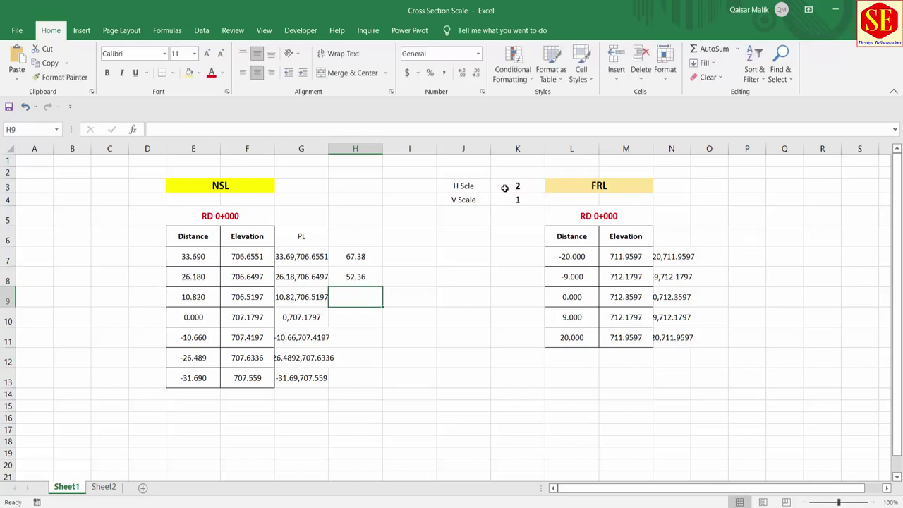
pyautogui.press('Down')
pyautogui.press('Down')
pyautogui.press('Down')
pyautogui.press('Right')
pyautogui.press('Right')
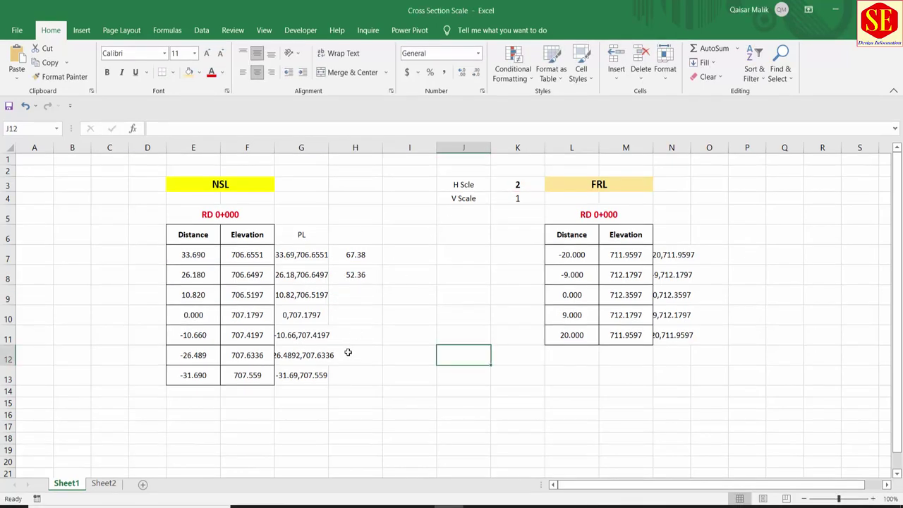
pyautogui.click(351, 255)
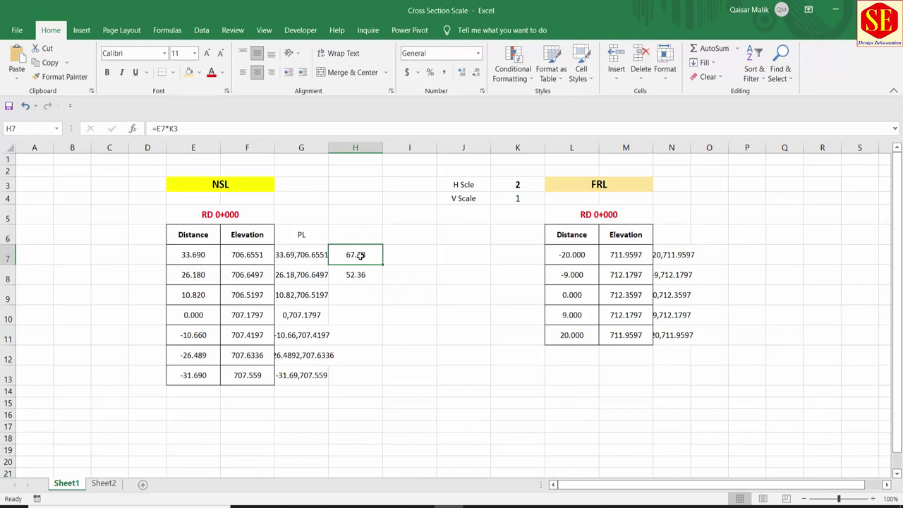
pyautogui.doubleClick(359, 255)
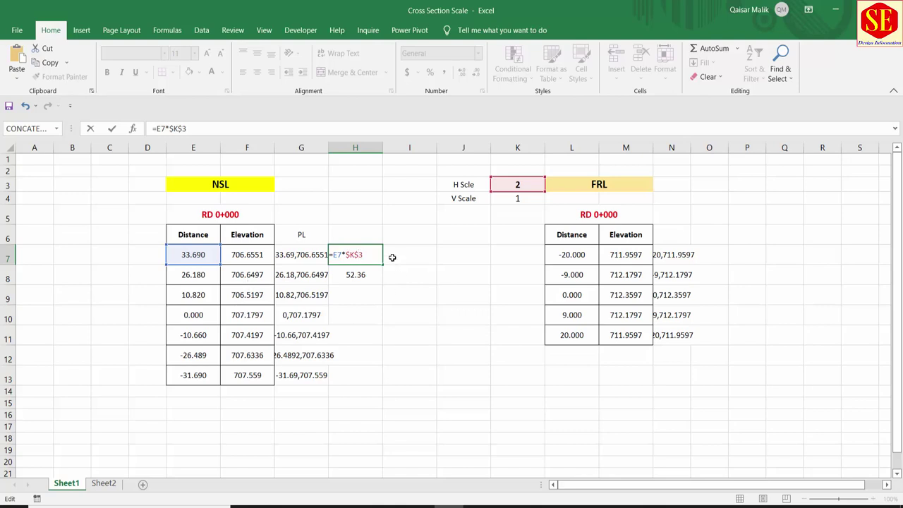
# Fill the scaled-distance formula =E7*$K$3 down H7:H13
pyautogui.press('Return')
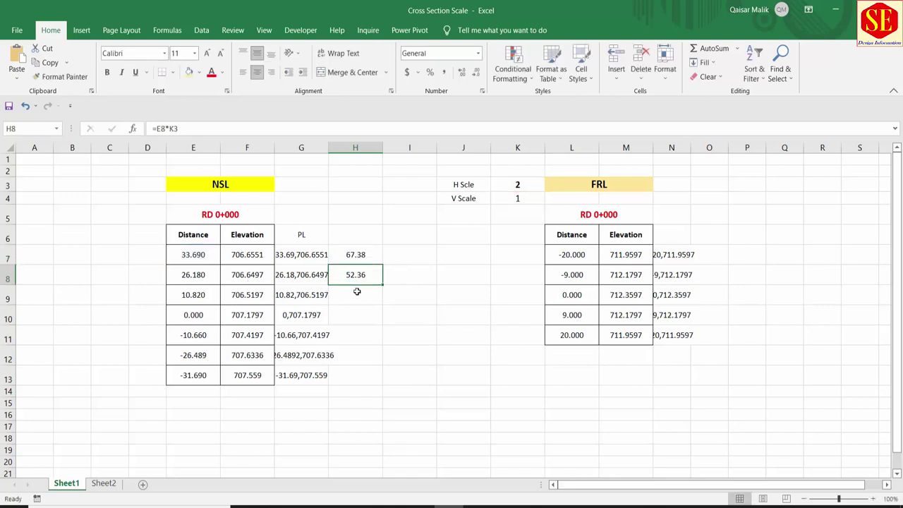
pyautogui.doubleClick(361, 278)
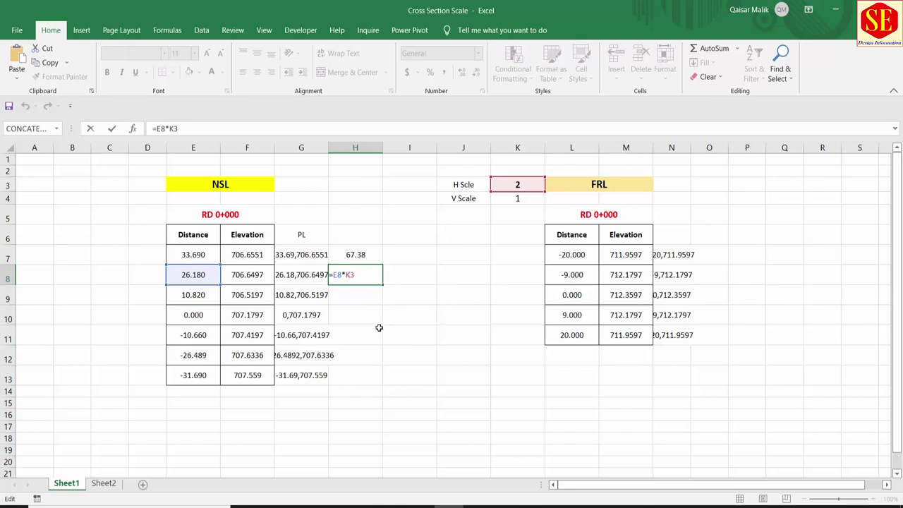
pyautogui.press('Return')
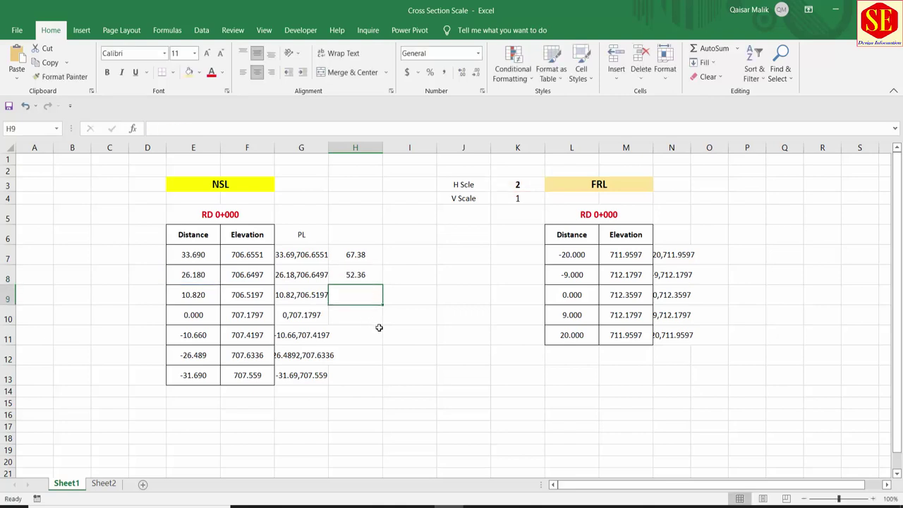
pyautogui.click(373, 275)
pyautogui.moveTo(382, 287); pyautogui.dragTo(375, 386)
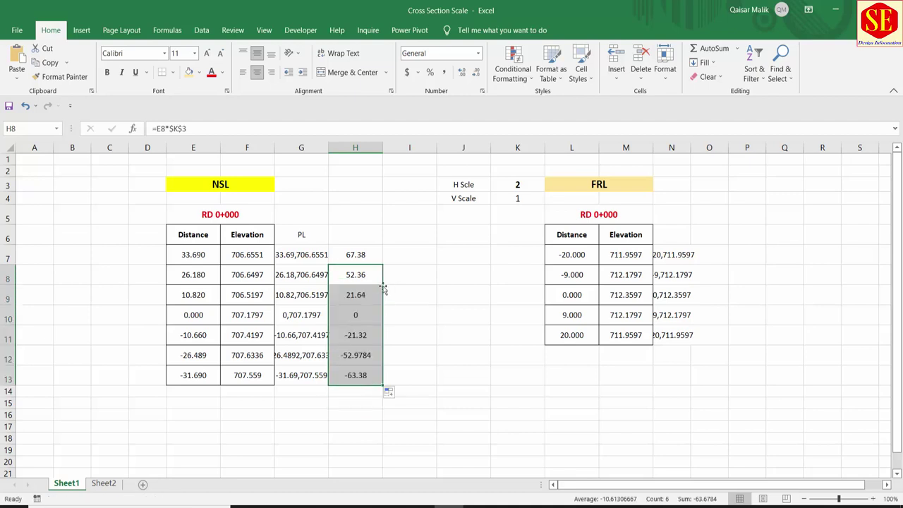
pyautogui.click(374, 373)
pyautogui.click(203, 378)
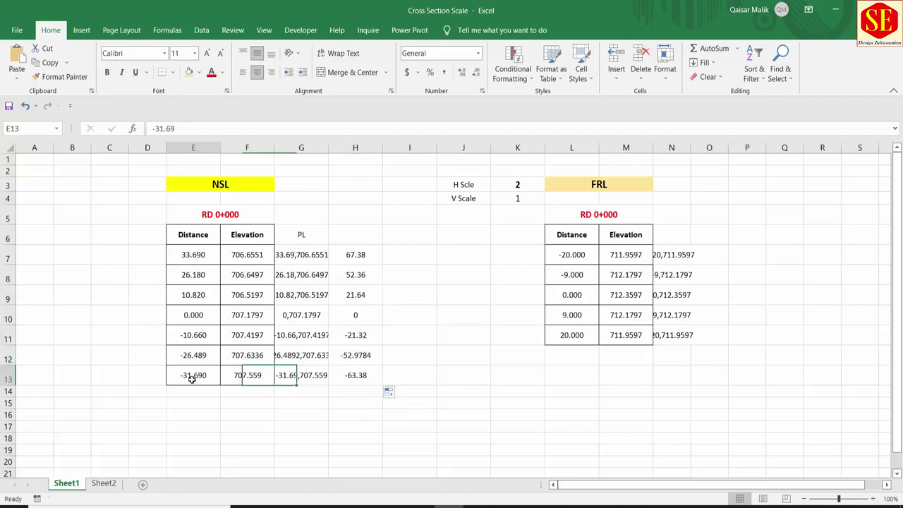
# Try H Scale values 1, 1.1, 1.2, 1.3 and 1 in K3, finally settling on 1.5
pyautogui.click(513, 191)
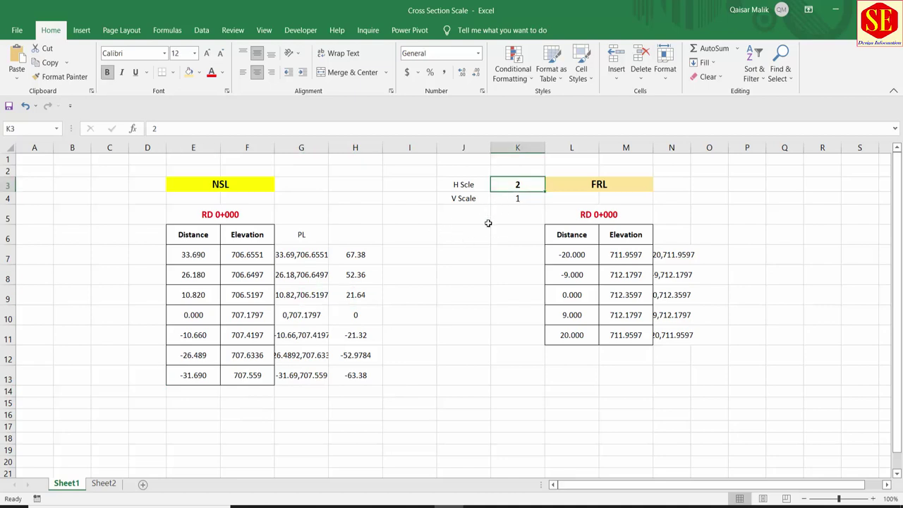
pyautogui.write('1')
pyautogui.press('Return')
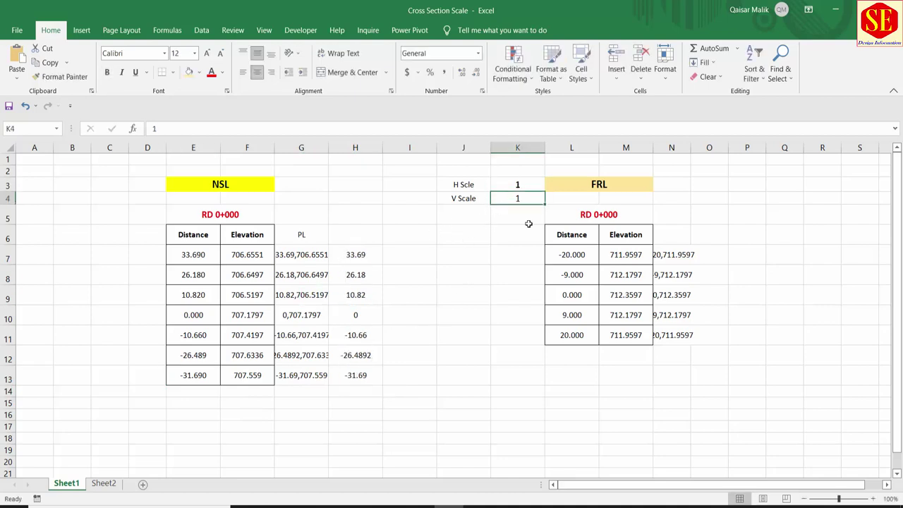
pyautogui.click(531, 182)
pyautogui.write('1.1')
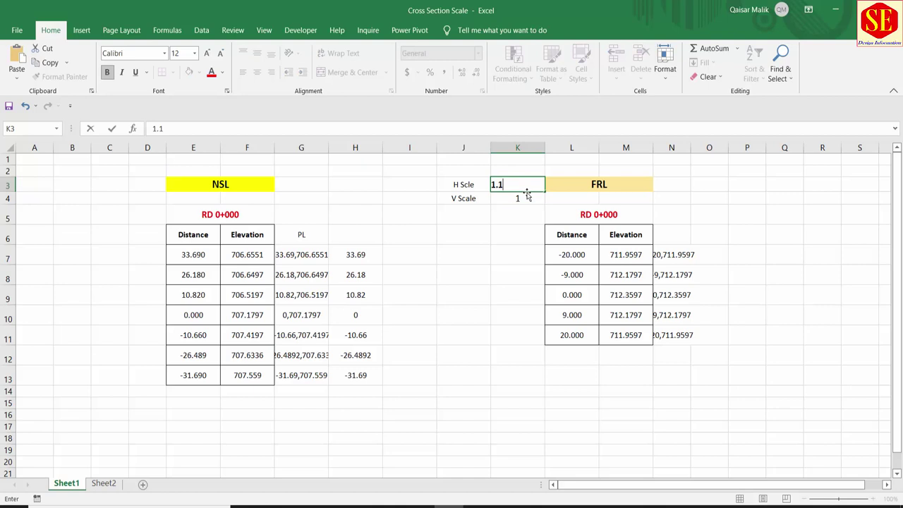
pyautogui.press('Return')
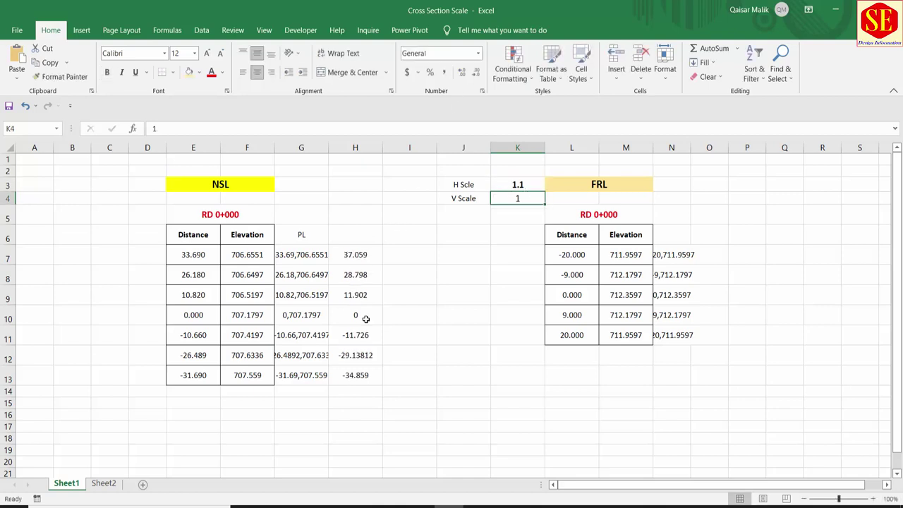
pyautogui.click(531, 185)
pyautogui.write('1')
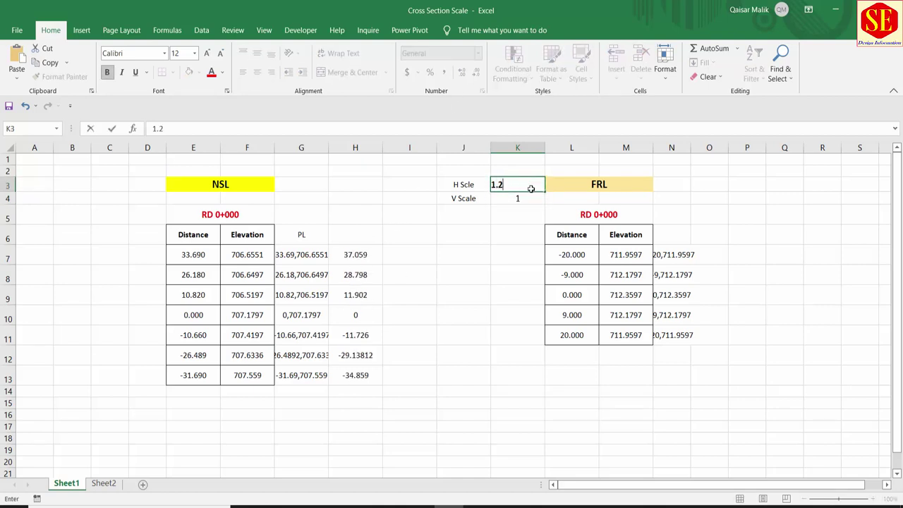
pyautogui.press('Return')
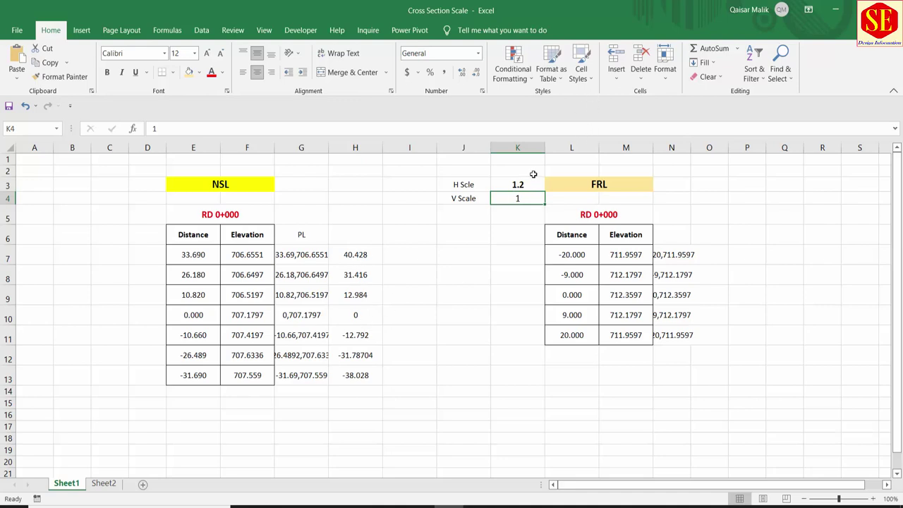
pyautogui.press('Up')
pyautogui.write('1')
pyautogui.press('Return')
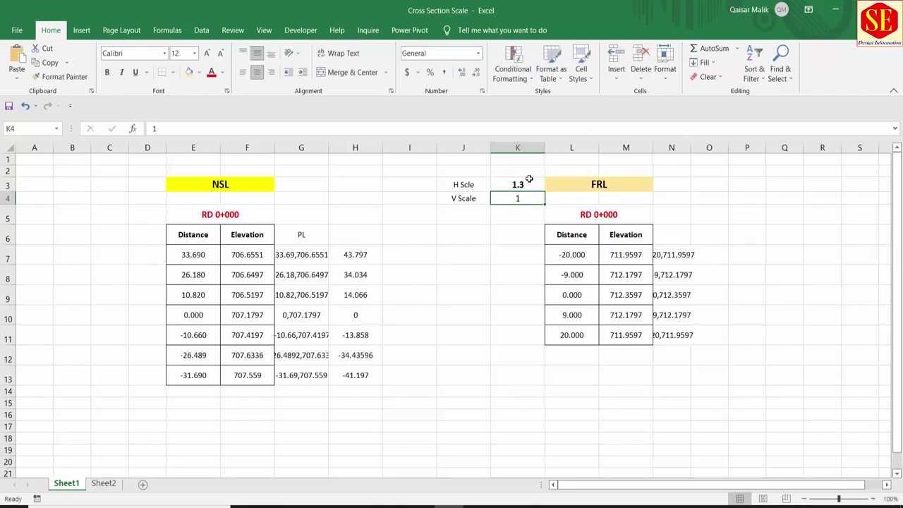
pyautogui.press('Up')
pyautogui.write('1')
pyautogui.press('Return')
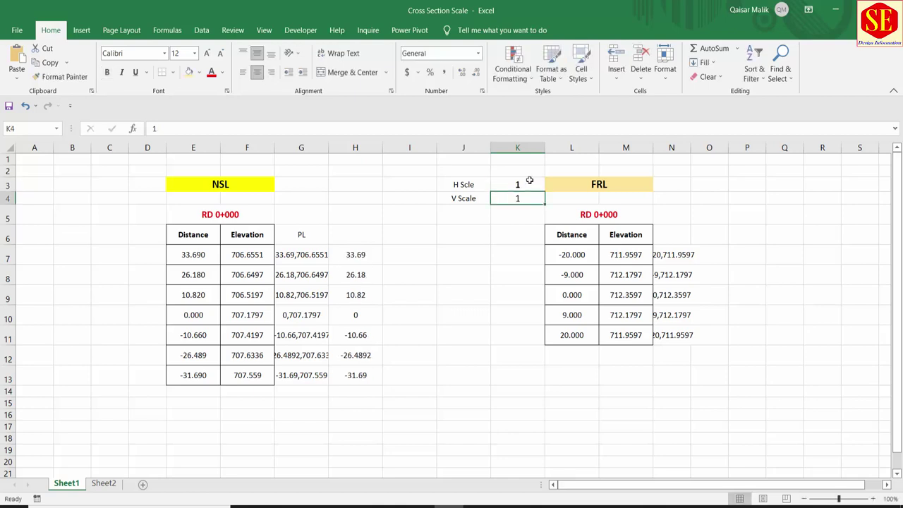
pyautogui.press('Up')
pyautogui.write('1.5')
pyautogui.press('Return')
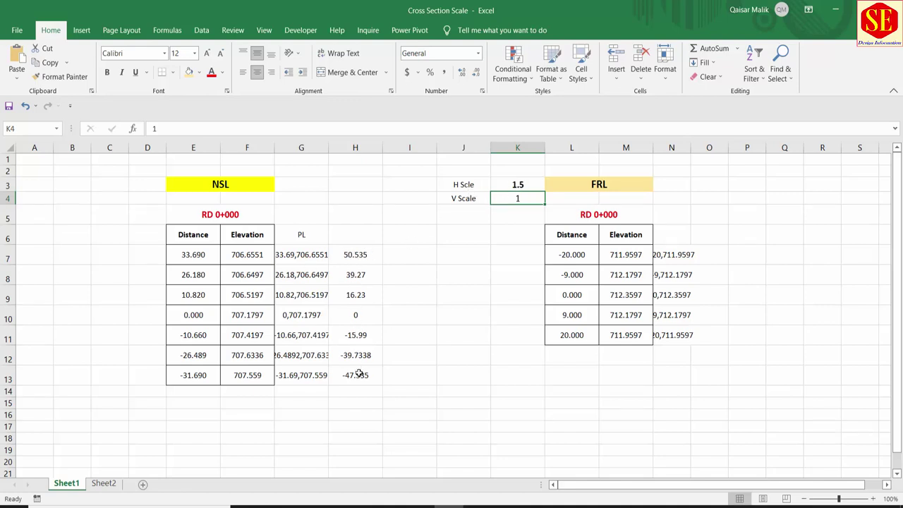
pyautogui.click(416, 253)
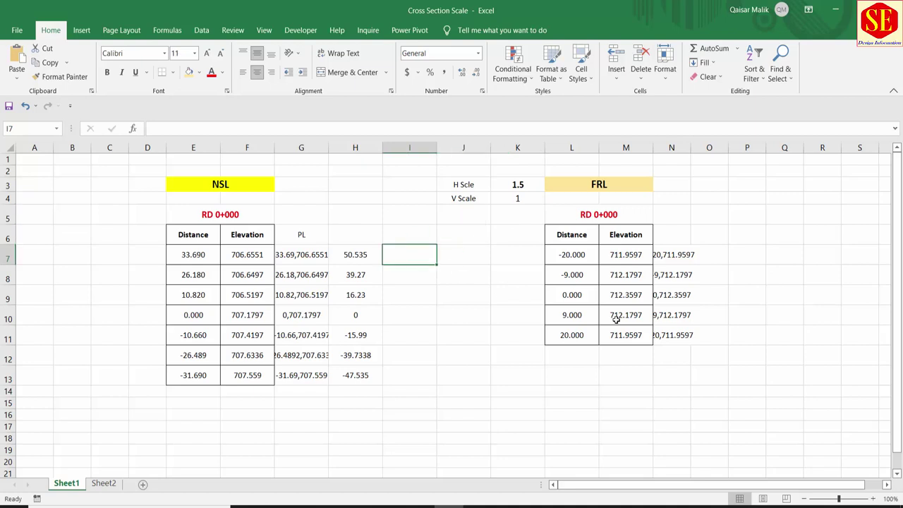
# Enter =F7*$K$4 in I7 and fill it to I13, scaling elevations by V Scale 1
pyautogui.write('=')
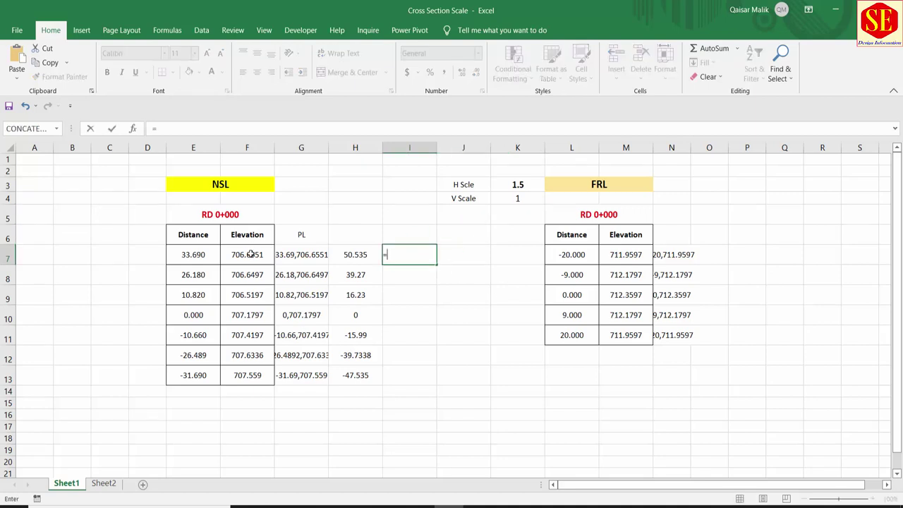
pyautogui.click(248, 254)
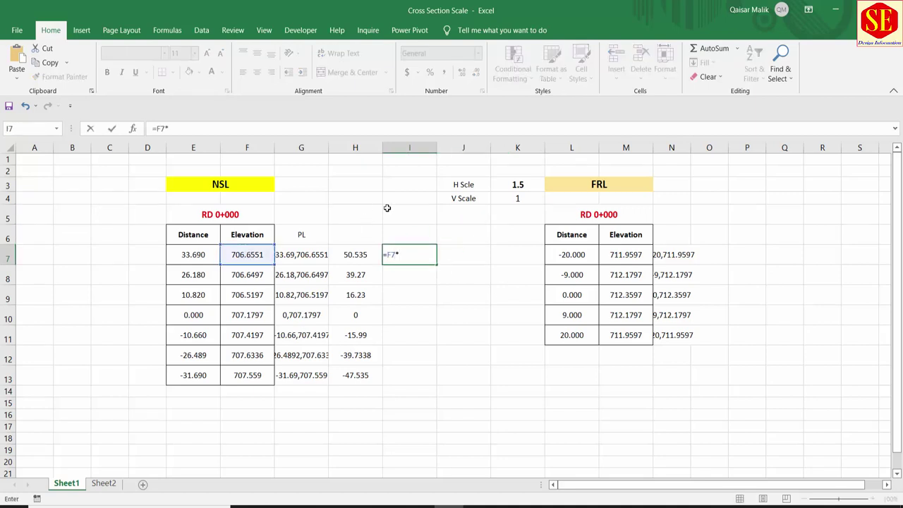
pyautogui.click(520, 199)
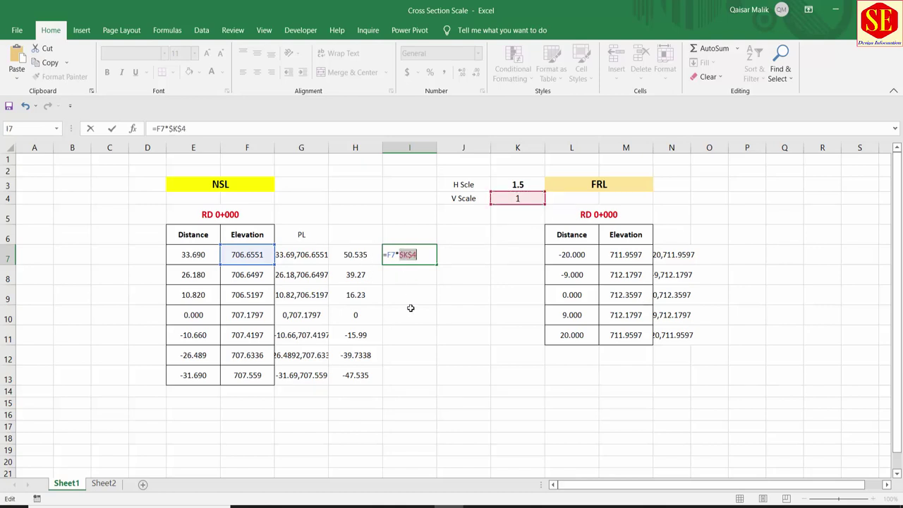
pyautogui.press('Return')
pyautogui.click(434, 261)
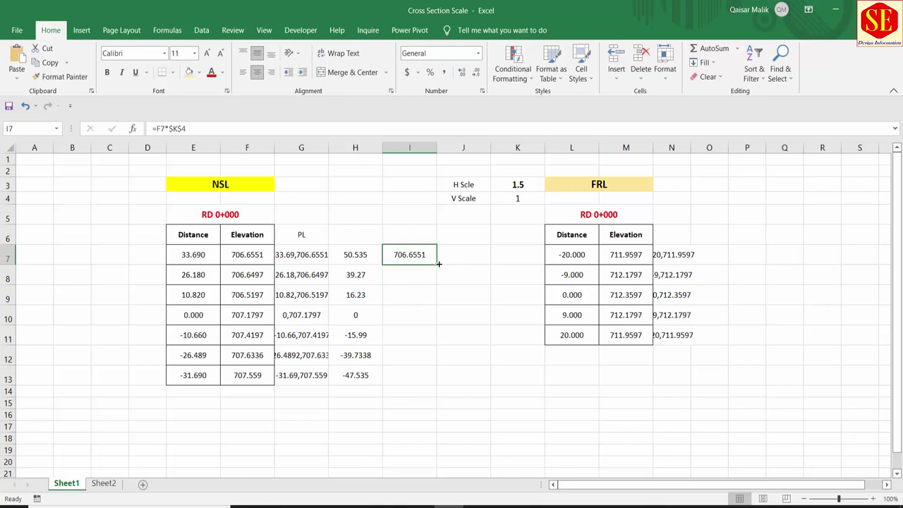
pyautogui.moveTo(438, 264); pyautogui.dragTo(427, 381)
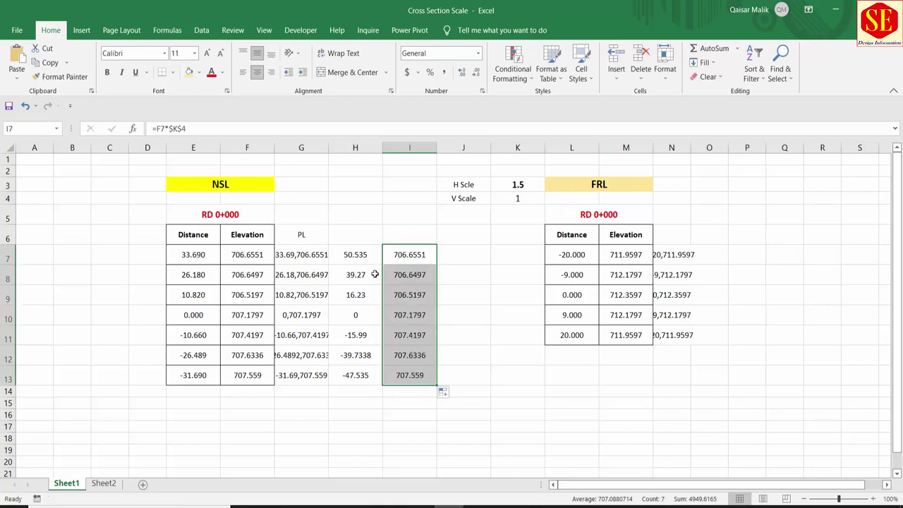
pyautogui.click(518, 190)
pyautogui.click(522, 199)
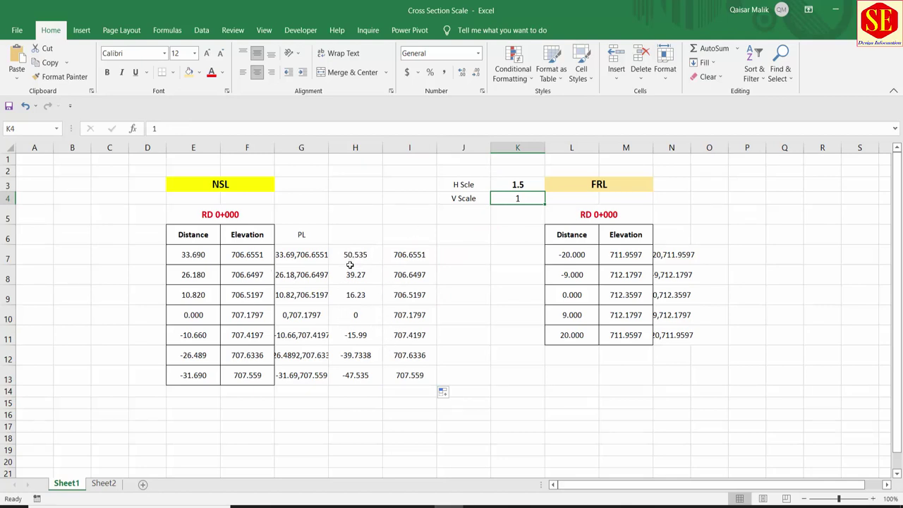
pyautogui.click(474, 258)
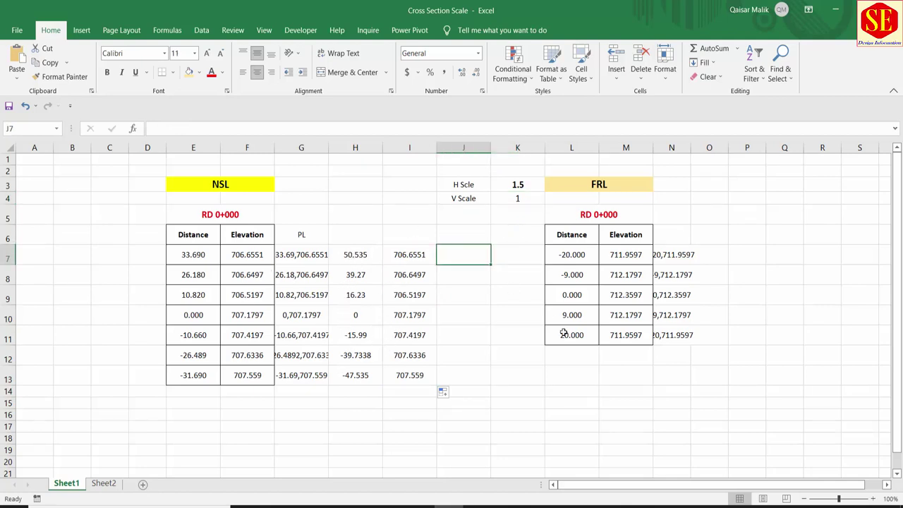
# Build distance,elevation strings with =H7&","&I7 in J7:J13 and copy them
pyautogui.write('=')
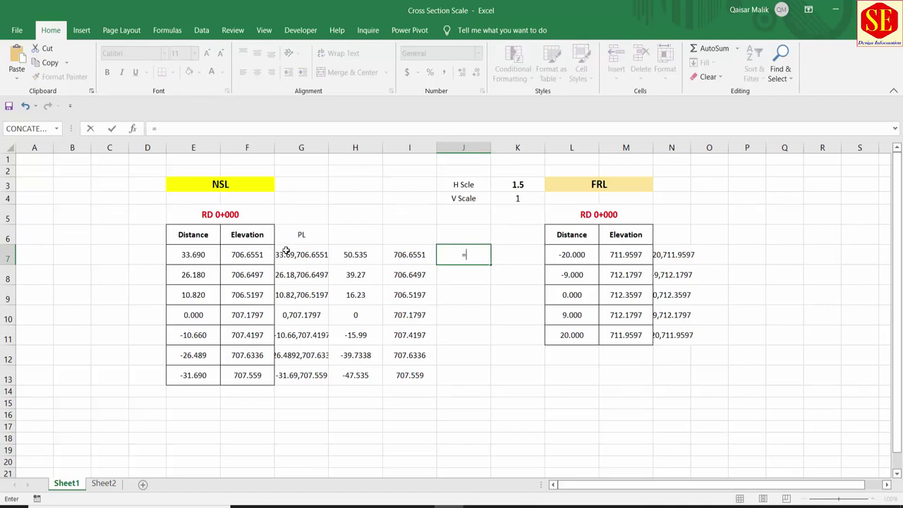
pyautogui.click(353, 255)
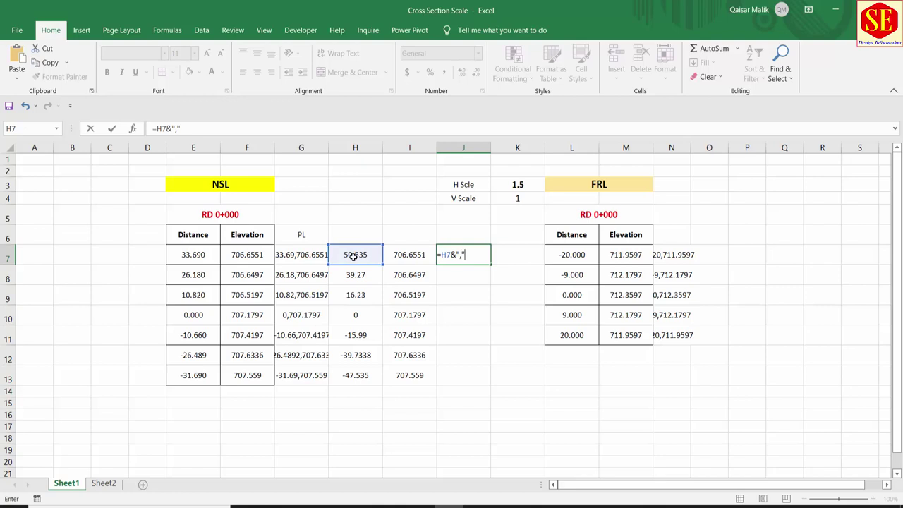
pyautogui.click(418, 253)
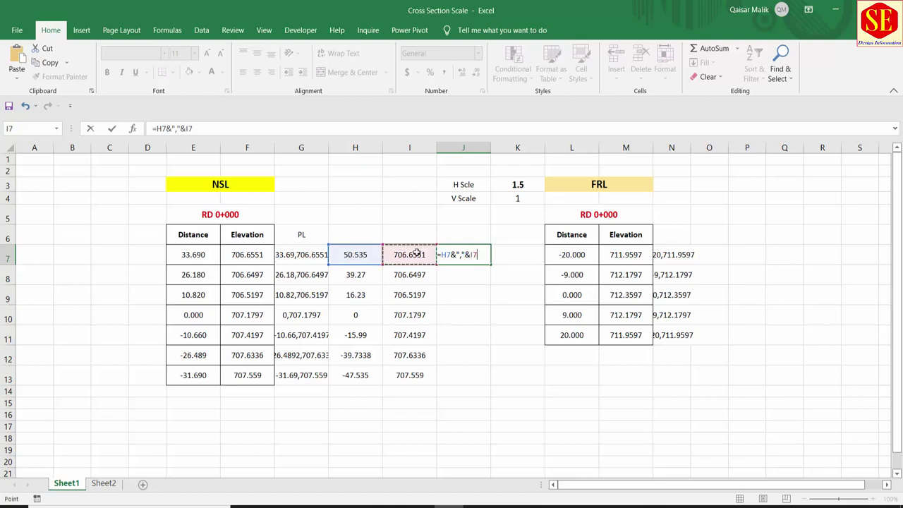
pyautogui.press('Return')
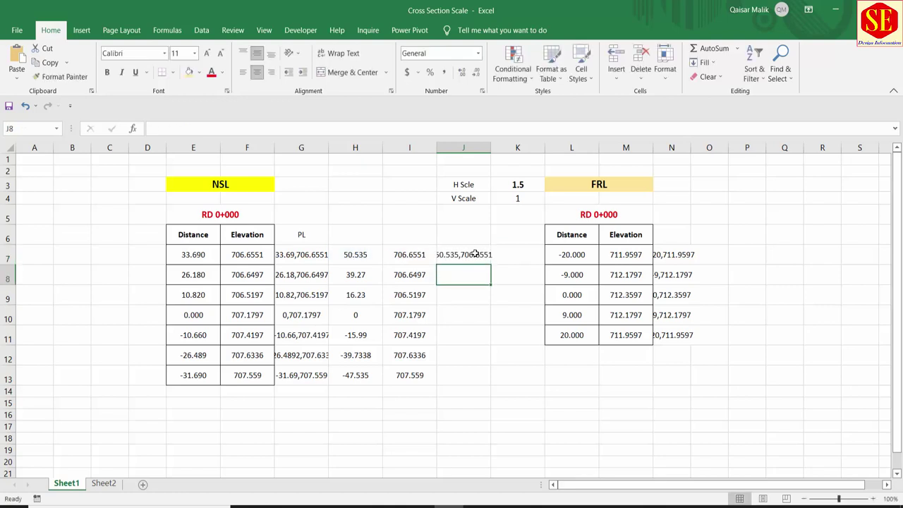
pyautogui.click(475, 252)
pyautogui.moveTo(490, 264); pyautogui.dragTo(488, 387)
pyautogui.rightClick(454, 285)
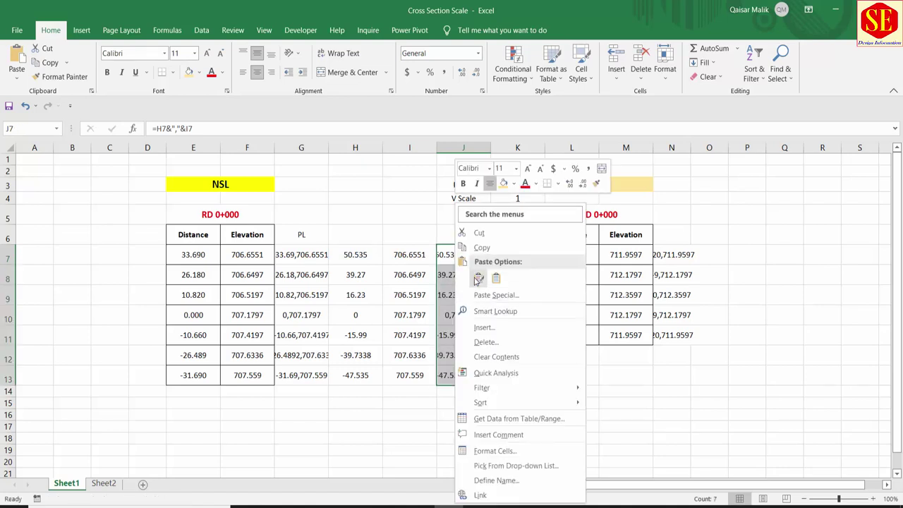
pyautogui.click(479, 244)
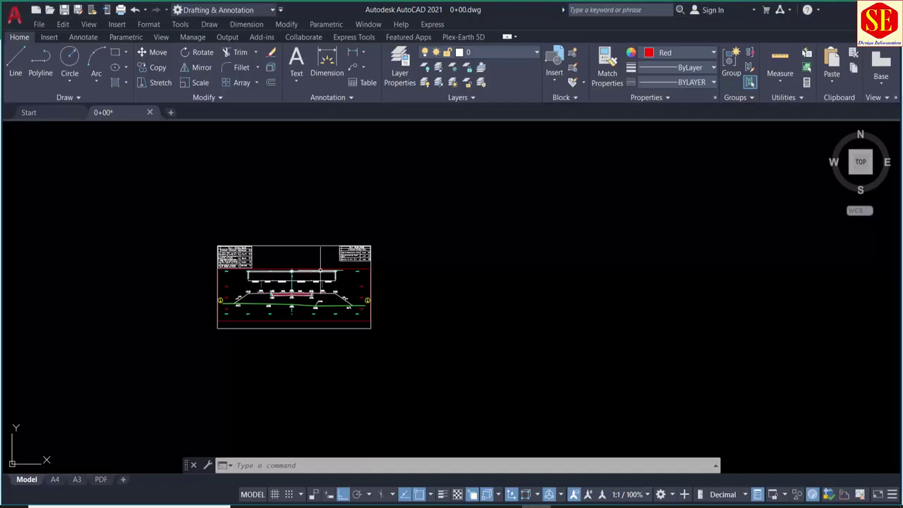
# Draw a polyline from the pasted 1.5-scaled coordinates and zoom to view it beside the section
pyautogui.write('pl')
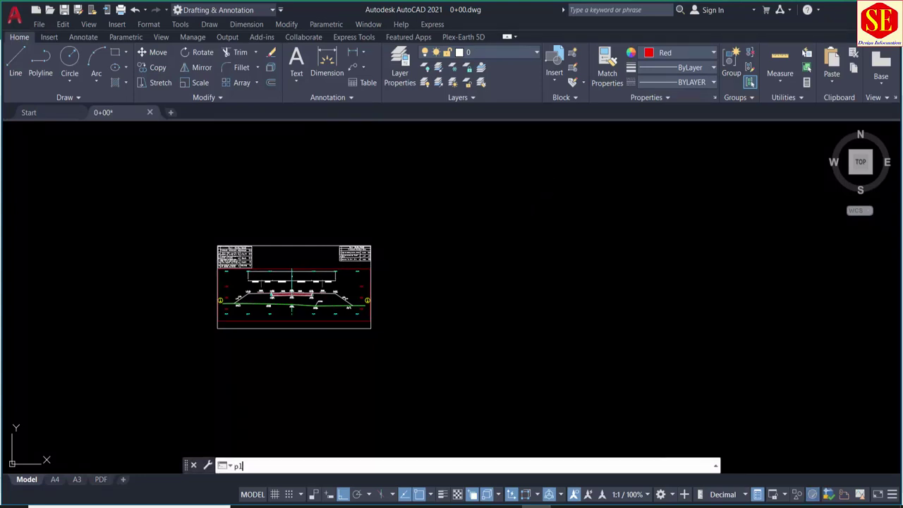
pyautogui.press('Return')
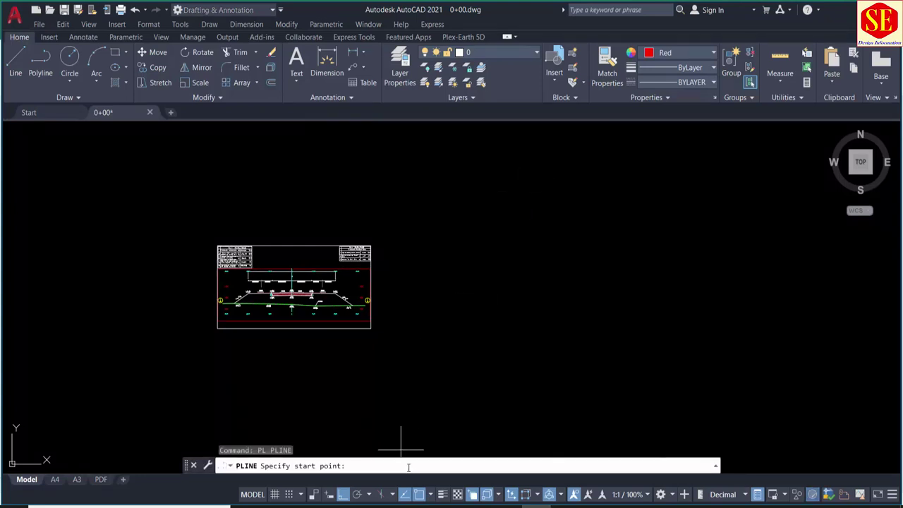
pyautogui.rightClick(407, 467)
pyautogui.click(454, 411)
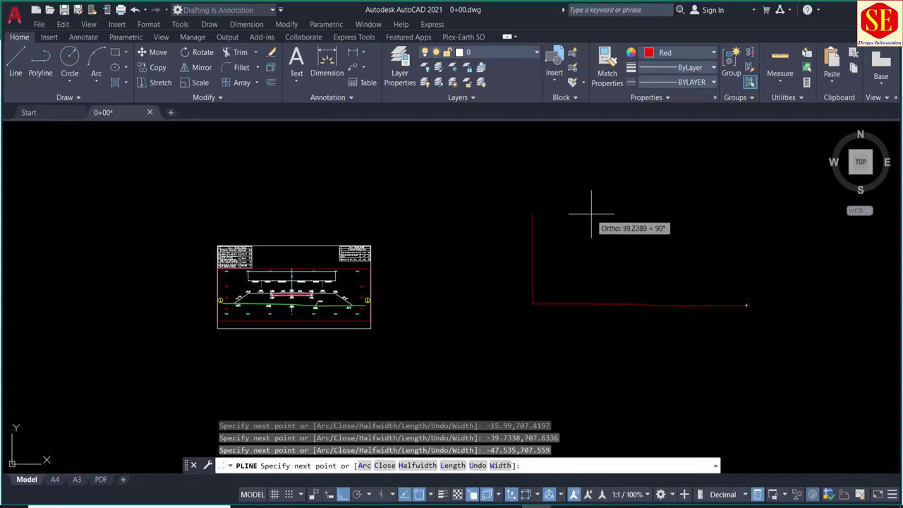
pyautogui.press('Escape')
pyautogui.scroll(2, 726, 318)
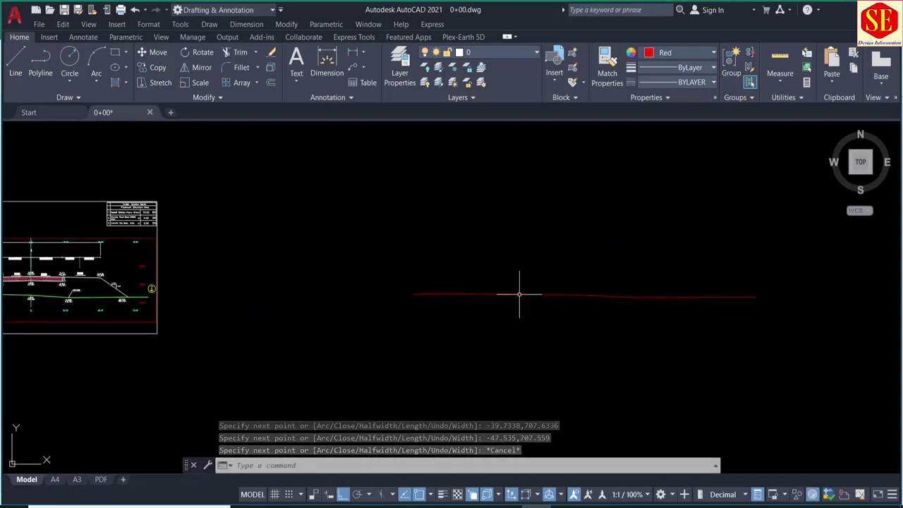
pyautogui.moveTo(77, 293); pyautogui.dragTo(244, 280, button='middle')
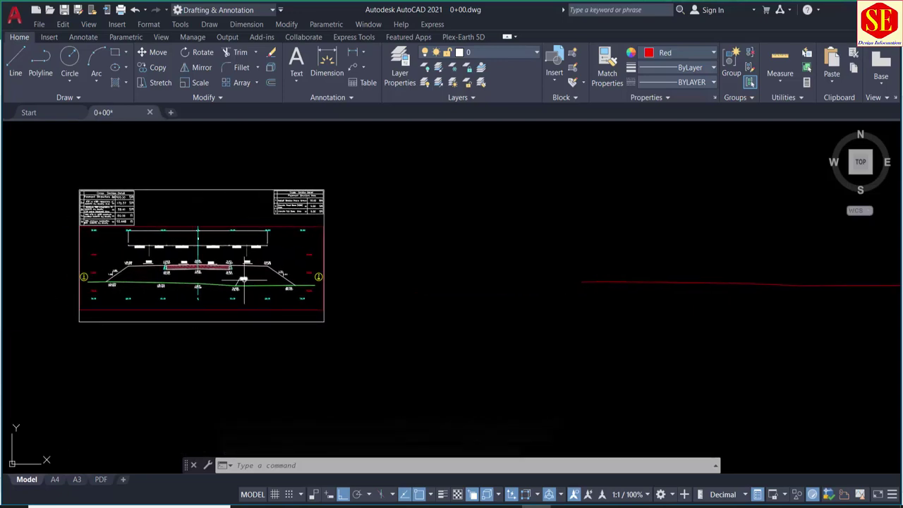
pyautogui.scroll(4, 244, 280)
pyautogui.scroll(4, 316, 279)
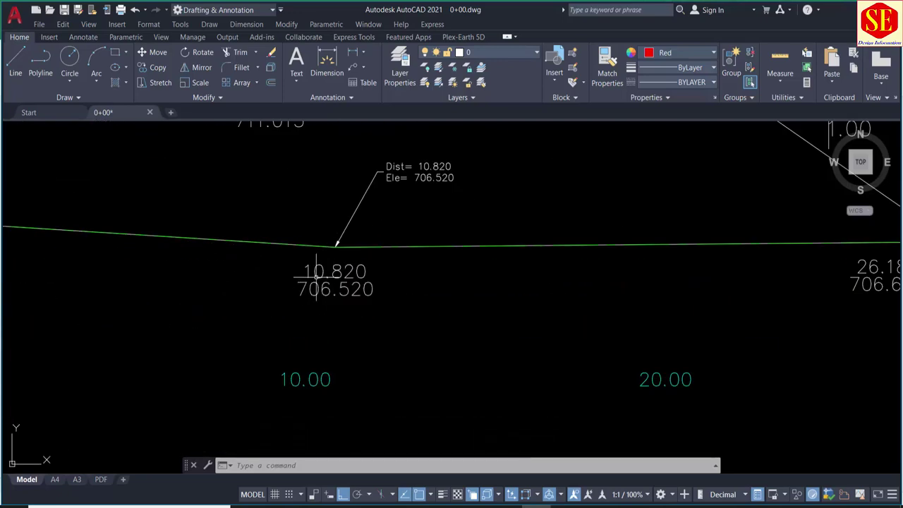
pyautogui.scroll(-5, 316, 279)
# Copy the unscaled PL coordinate strings from column G and return to AutoCAD
pyautogui.click(449, 506)
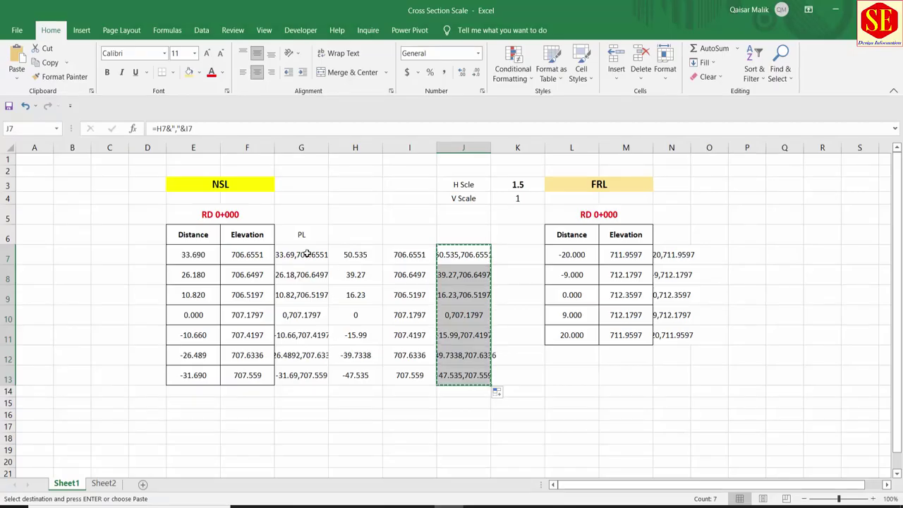
pyautogui.moveTo(317, 235)
pyautogui.mouseDown()
pyautogui.moveTo(326, 339)
pyautogui.moveTo(317, 372)
pyautogui.mouseUp()
pyautogui.rightClick(317, 372)
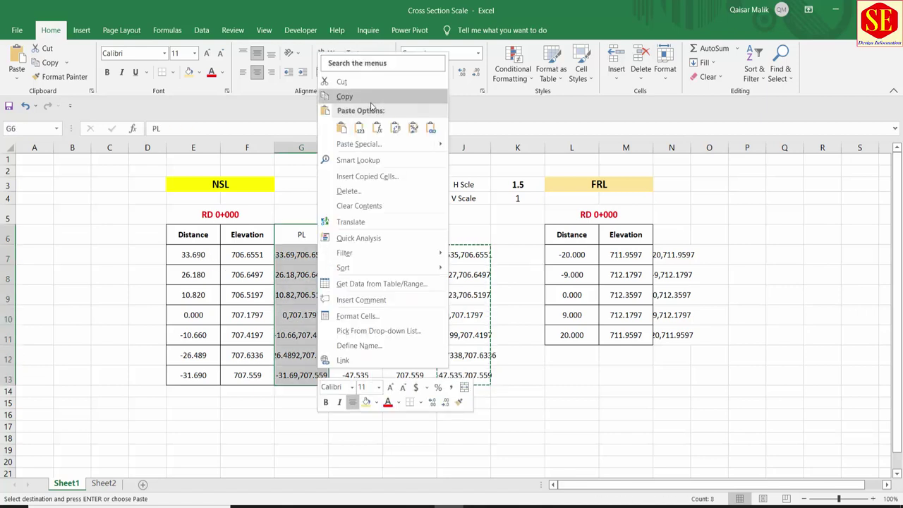
pyautogui.click(371, 102)
pyautogui.click(536, 506)
# With colour set to Yellow, draw a PL polyline from the pasted unscaled coordinates
pyautogui.scroll(-5, 585, 331)
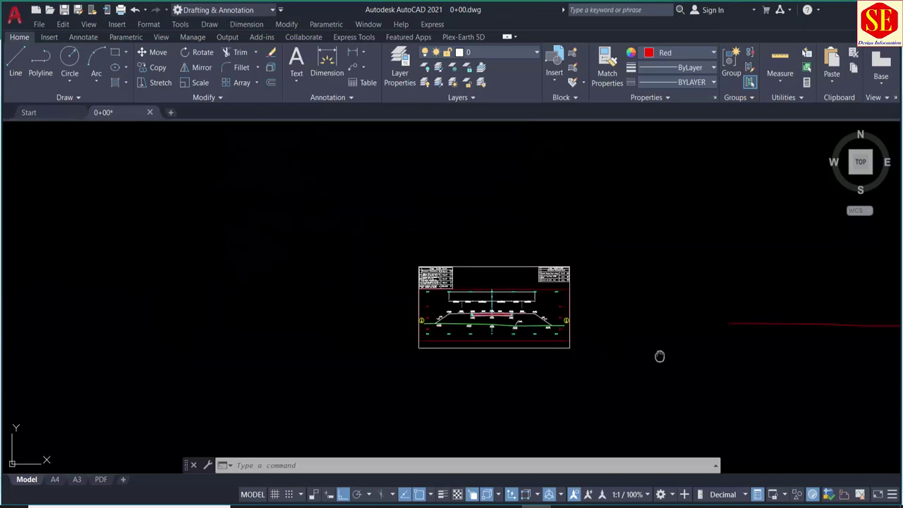
pyautogui.moveTo(659, 357); pyautogui.dragTo(323, 359, button='middle')
pyautogui.scroll(2, 402, 362)
pyautogui.click(655, 52)
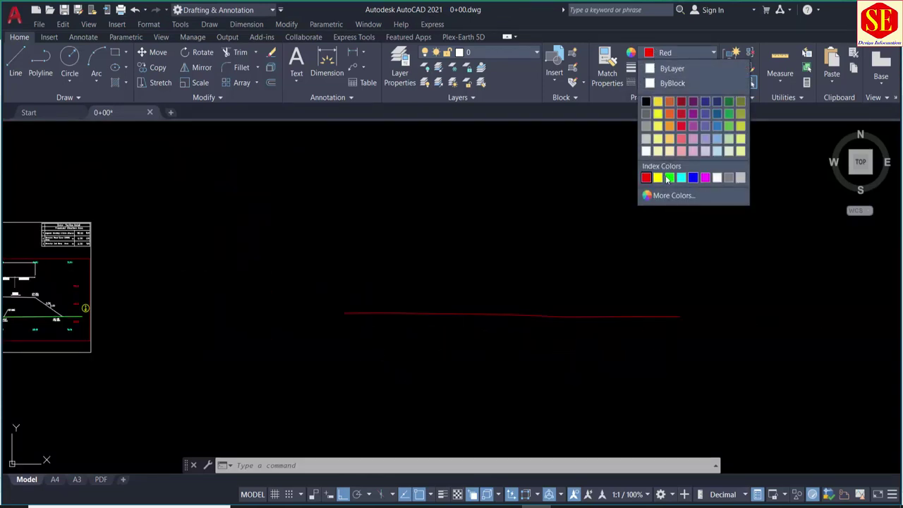
pyautogui.click(657, 177)
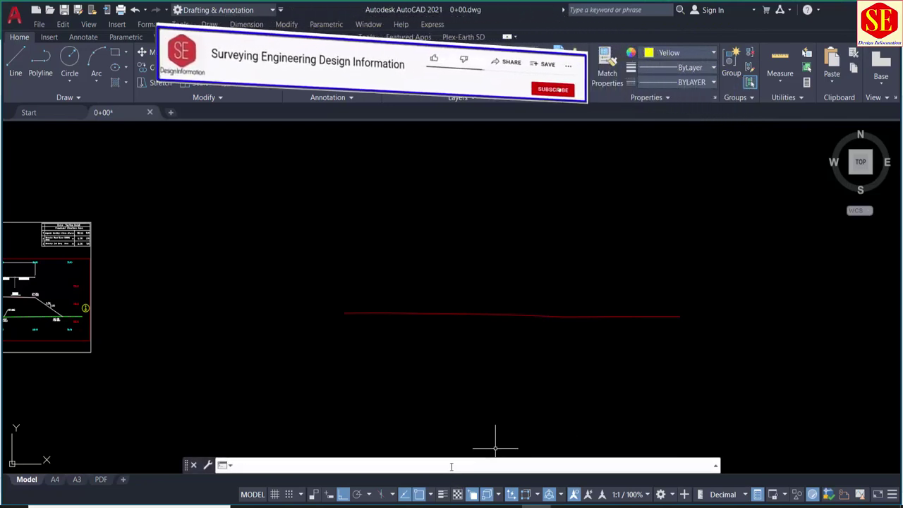
pyautogui.write('pl')
pyautogui.press('Return')
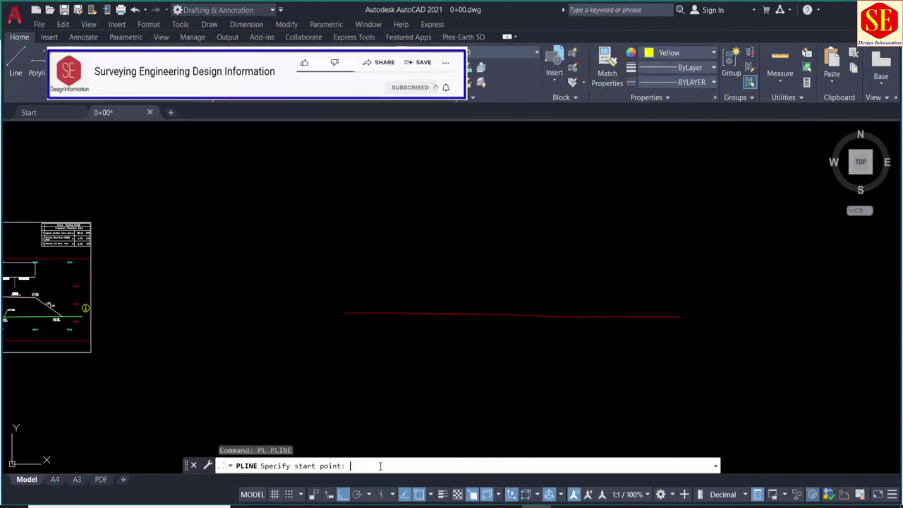
pyautogui.rightClick(379, 469)
pyautogui.click(410, 410)
pyautogui.press('Escape')
# Select and inspect the yellow polyline against the red one, then go back to Excel
pyautogui.scroll(5, 466, 313)
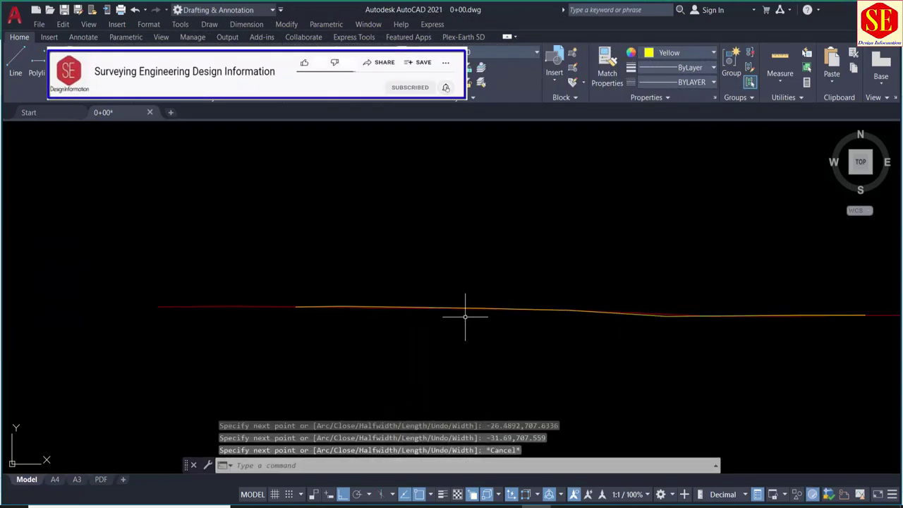
pyautogui.click(339, 306)
pyautogui.moveTo(700, 351); pyautogui.dragTo(567, 364, button='middle')
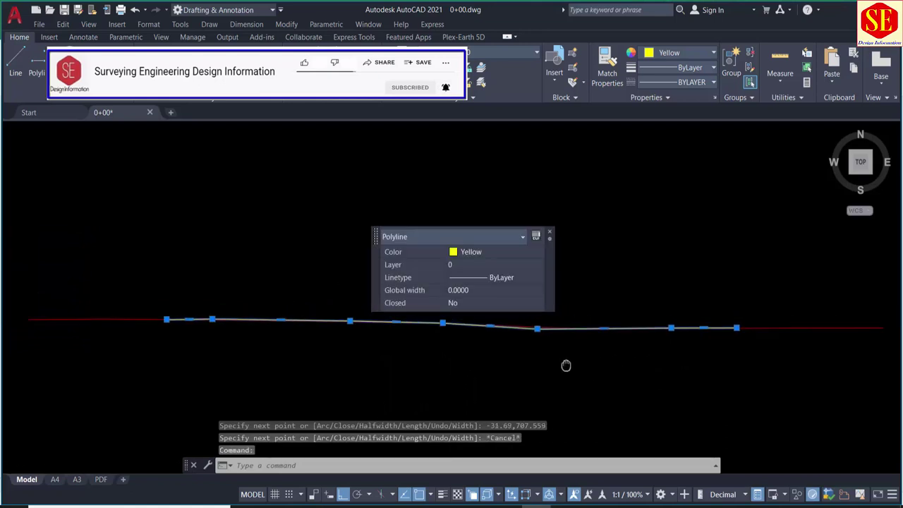
pyautogui.press('Escape')
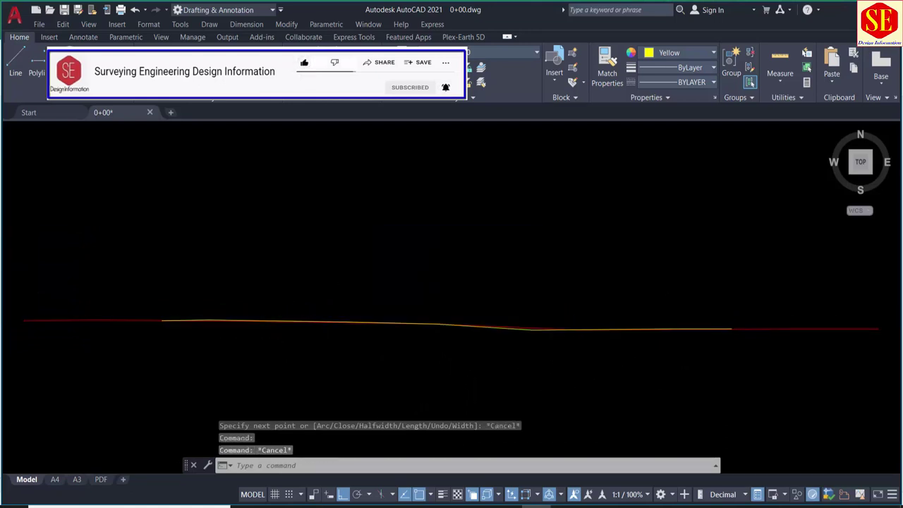
pyautogui.scroll(-2, 577, 363)
pyautogui.click(709, 333)
pyautogui.click(702, 343)
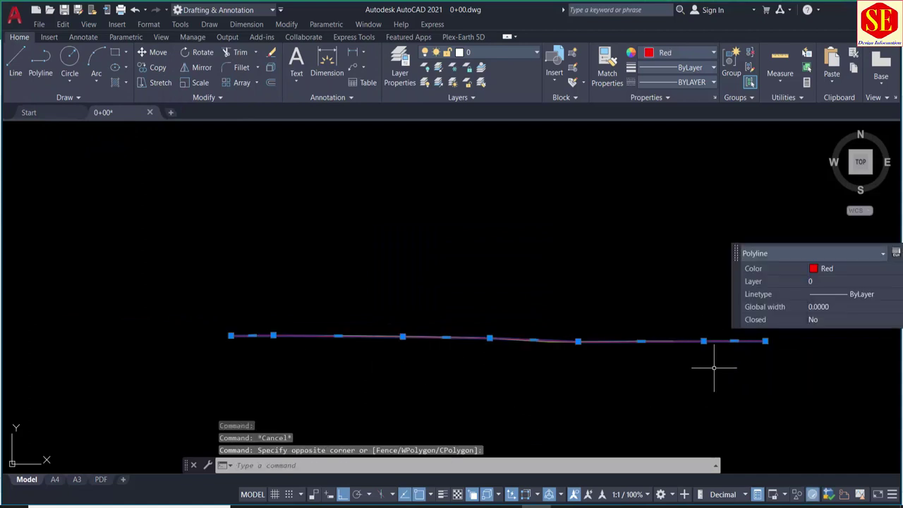
pyautogui.press('Escape')
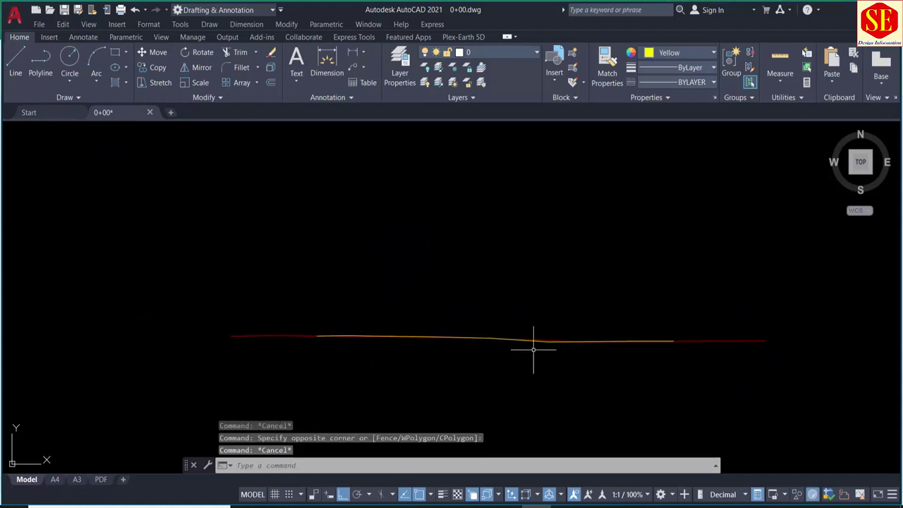
pyautogui.click(452, 497)
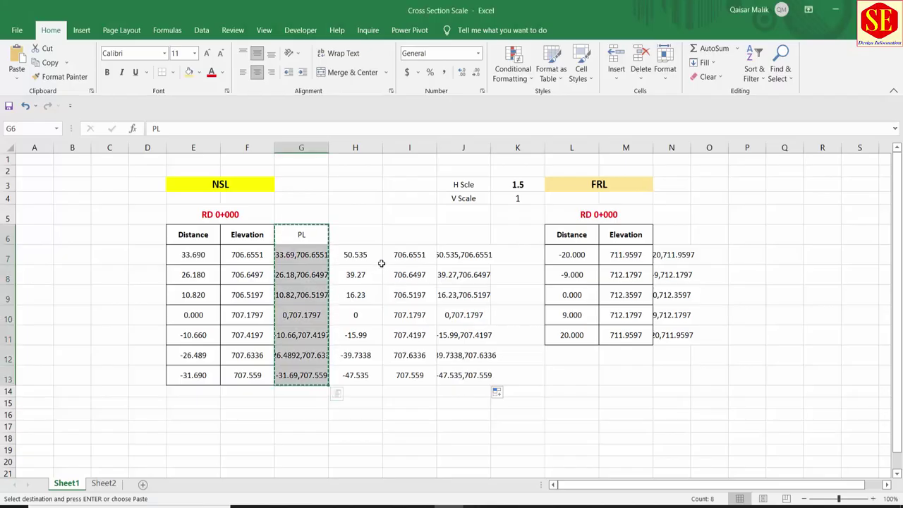
# Review the H/V Scale cells and the J7 string formula, glancing at the drawing
pyautogui.press('Escape')
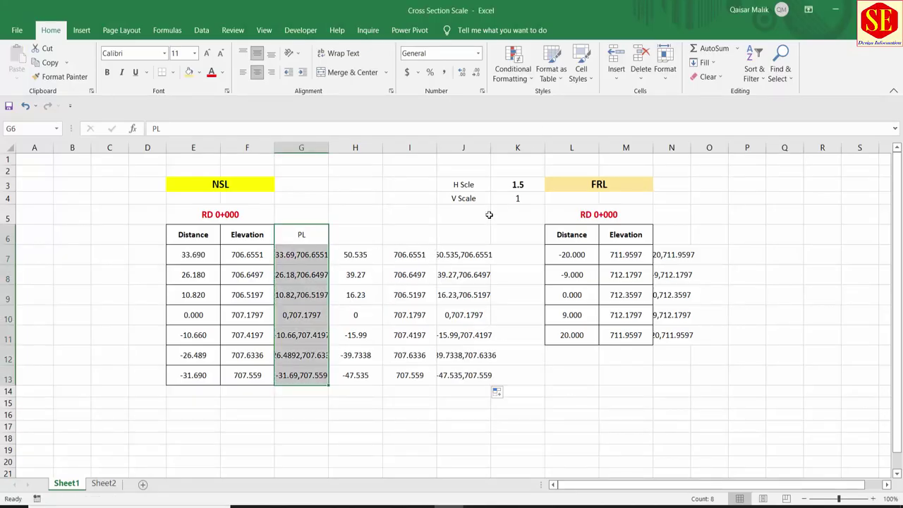
pyautogui.click(524, 193)
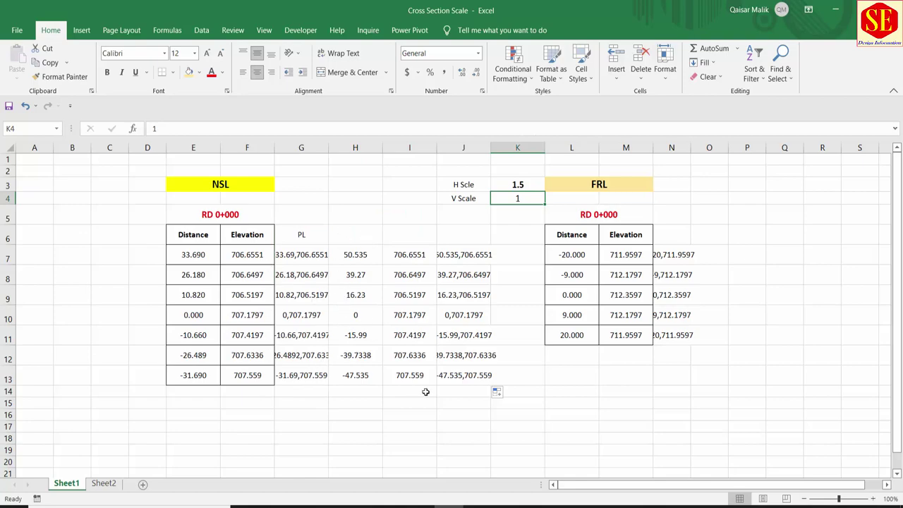
pyautogui.click(538, 505)
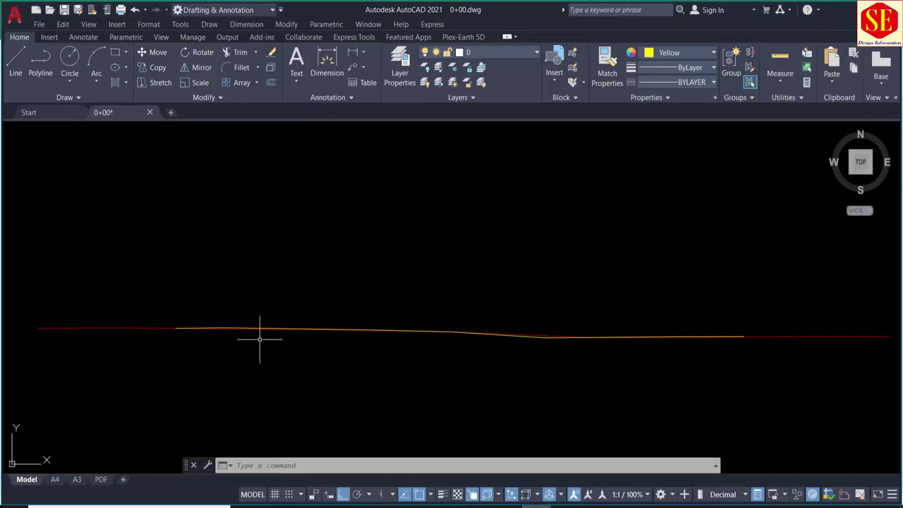
pyautogui.scroll(-1, 160, 364)
pyautogui.moveTo(175, 363); pyautogui.dragTo(293, 348, button='middle')
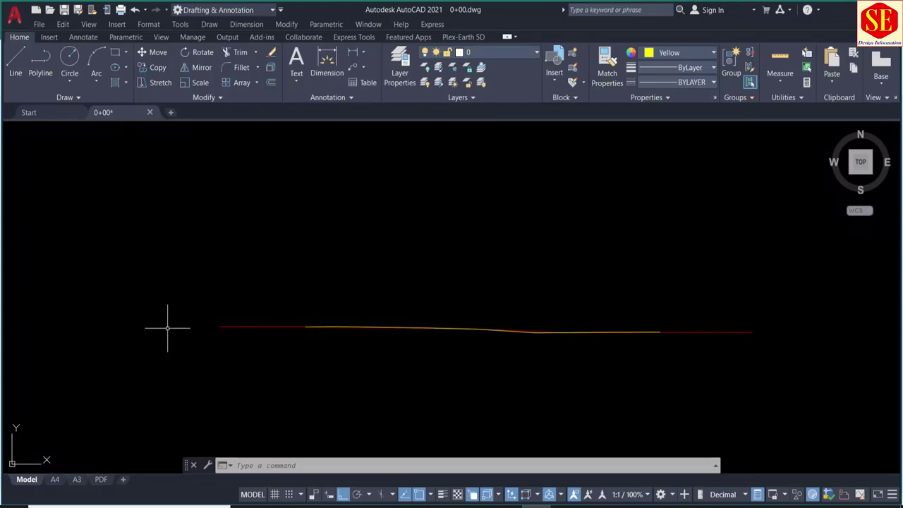
pyautogui.hotkey('alt', 'Tab')
pyautogui.click(455, 184)
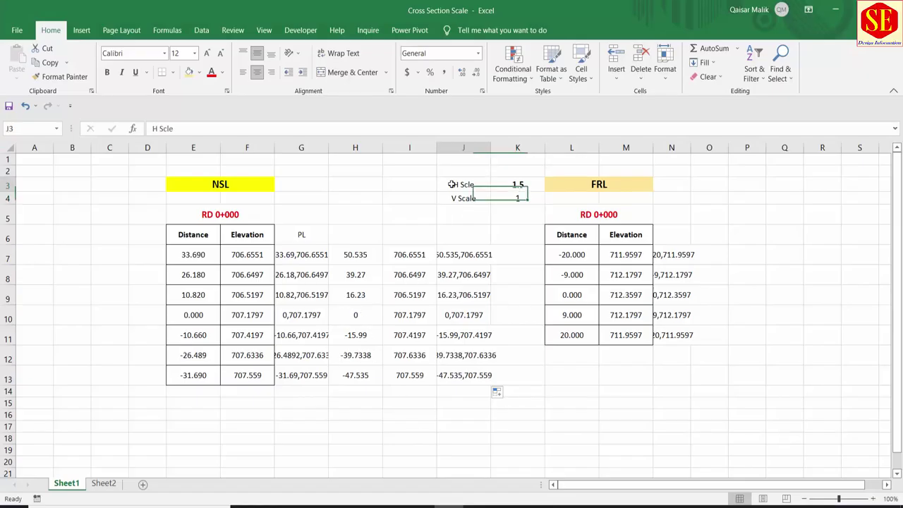
pyautogui.click(460, 197)
pyautogui.click(501, 185)
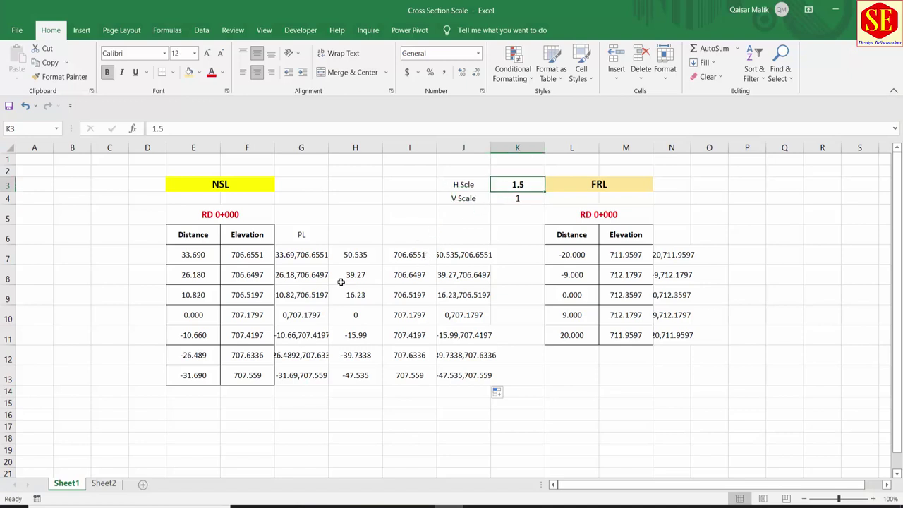
pyautogui.click(470, 257)
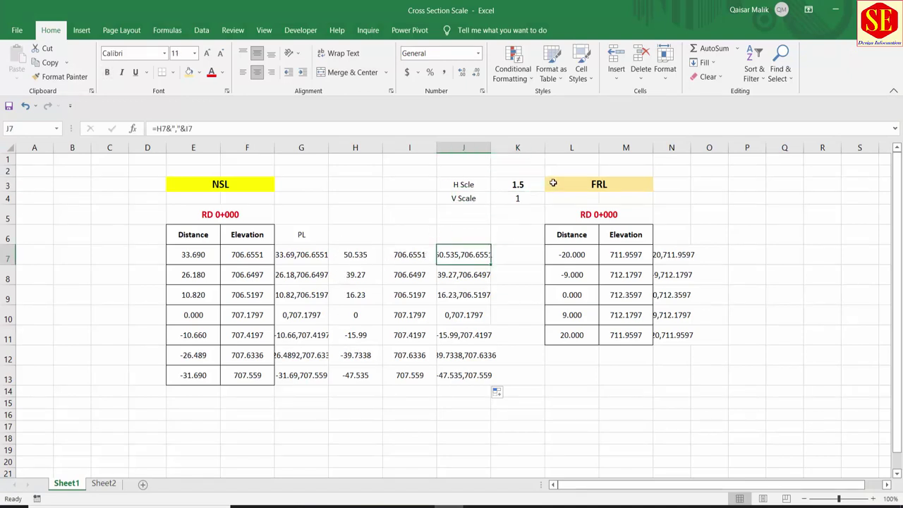
# Set V Scale in K4 to 1.5 and copy the recalculated J7:J13 coordinate strings
pyautogui.click(517, 234)
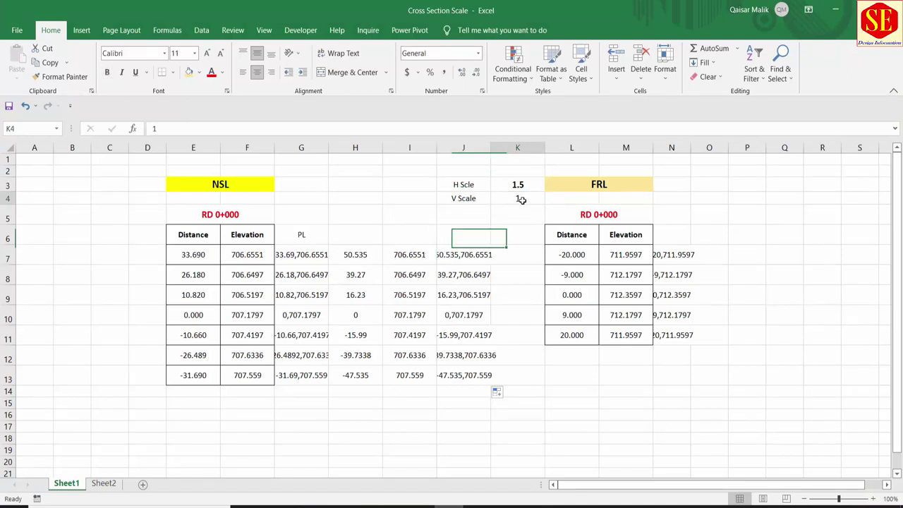
pyautogui.click(517, 198)
pyautogui.write('1.5')
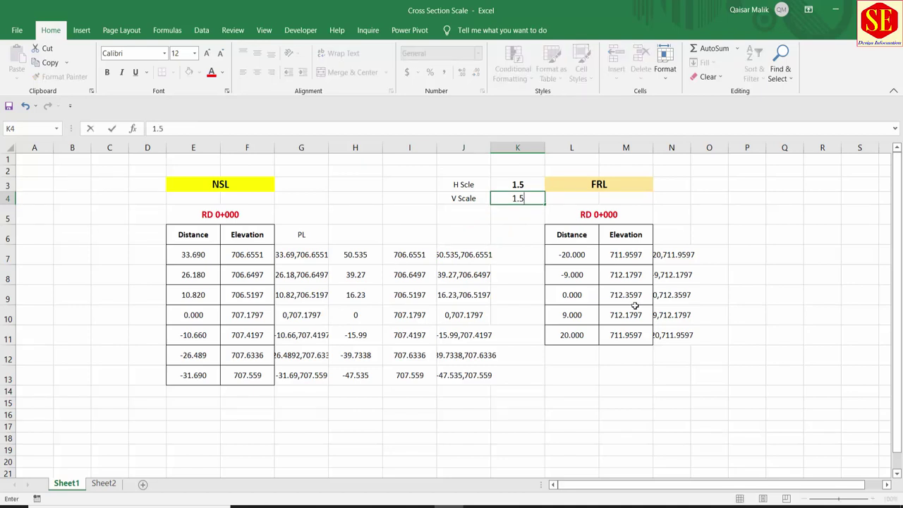
pyautogui.press('Return')
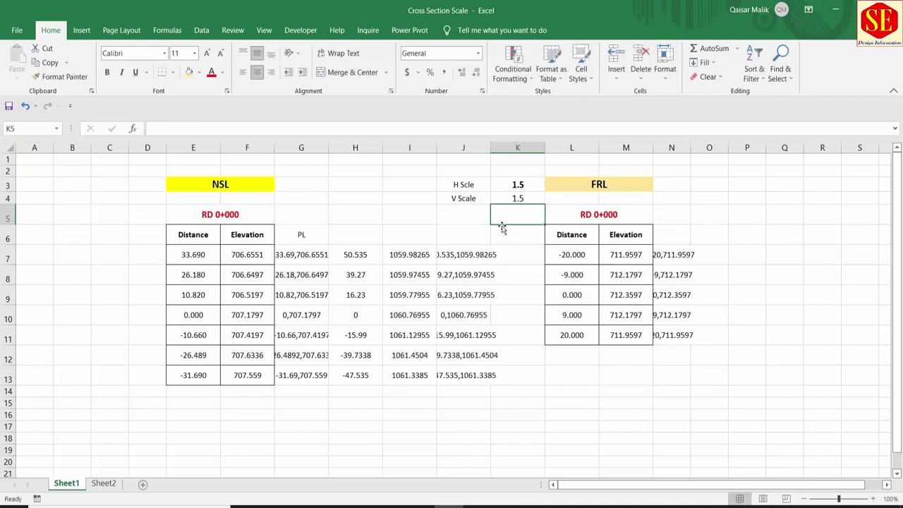
pyautogui.click(456, 255)
pyautogui.moveTo(458, 255); pyautogui.dragTo(457, 373)
pyautogui.rightClick(458, 374)
pyautogui.click(483, 113)
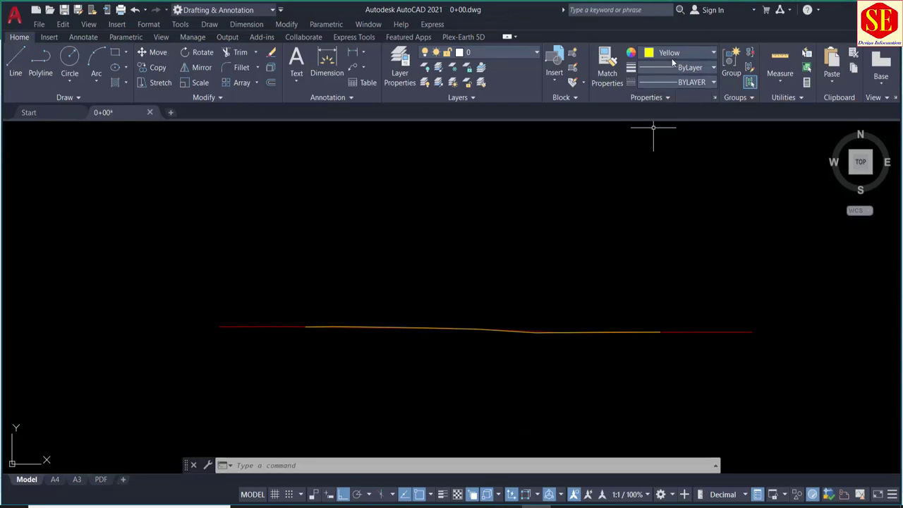
# With colour set to Cyan, draw a polyline from the pasted 1.5×1.5 scaled coordinates
pyautogui.click(674, 54)
pyautogui.click(682, 177)
pyautogui.write('PL')
pyautogui.press('Return')
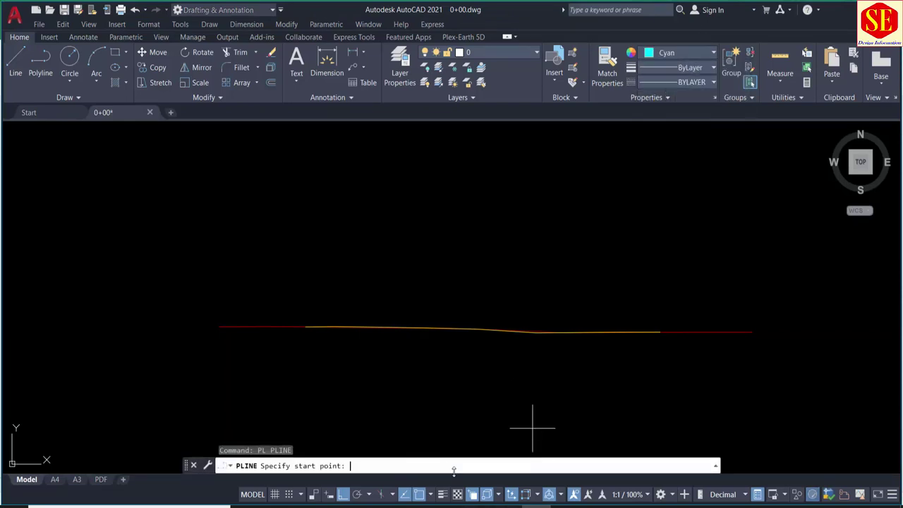
pyautogui.rightClick(355, 459)
pyautogui.click(380, 412)
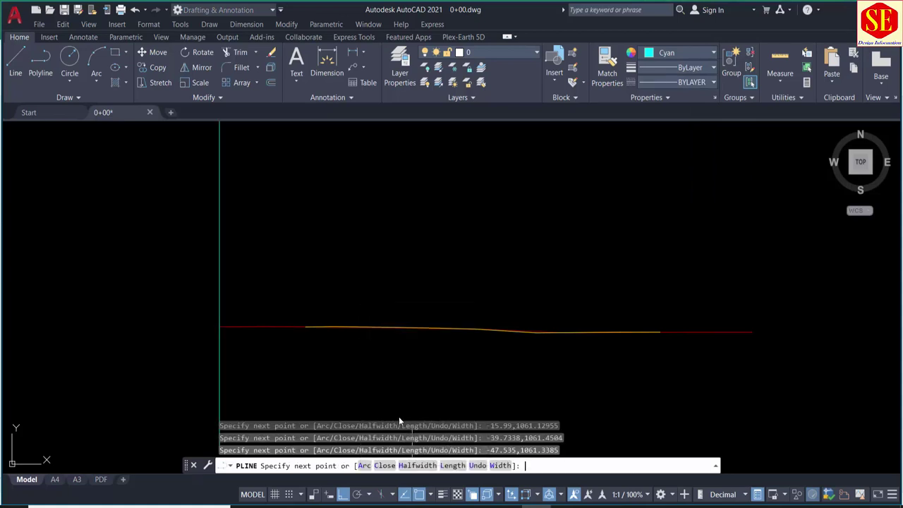
pyautogui.scroll(-2, 529, 363)
pyautogui.press('Escape')
# Zoom and pan to compare the cyan polyline with the original cross-section block
pyautogui.scroll(-5, 508, 331)
pyautogui.scroll(-2, 515, 247)
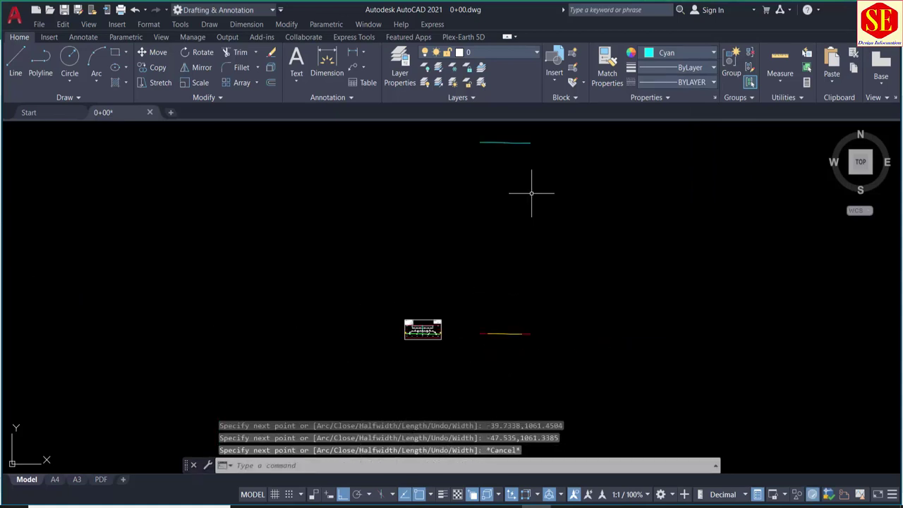
pyautogui.scroll(-2, 522, 205)
pyautogui.scroll(4, 520, 215)
pyautogui.scroll(2, 533, 233)
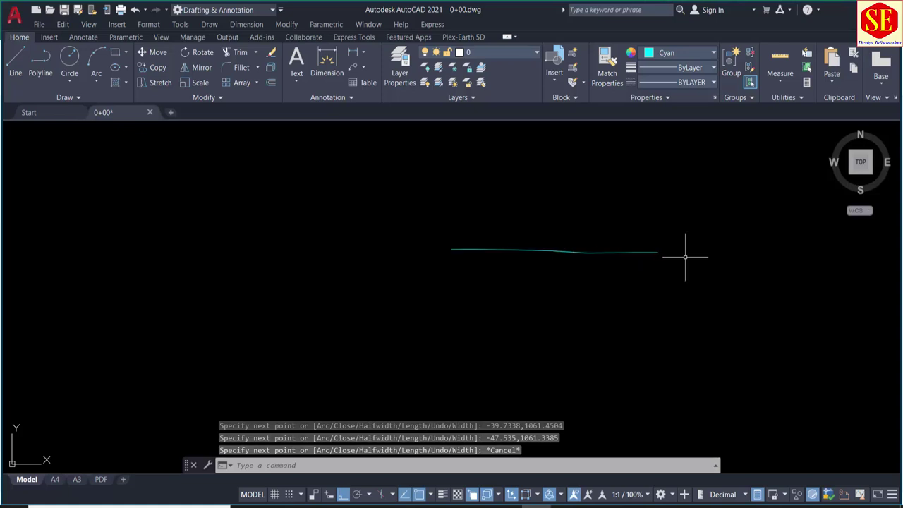
pyautogui.scroll(-3, 683, 256)
pyautogui.scroll(-3, 683, 257)
pyautogui.scroll(3, 671, 379)
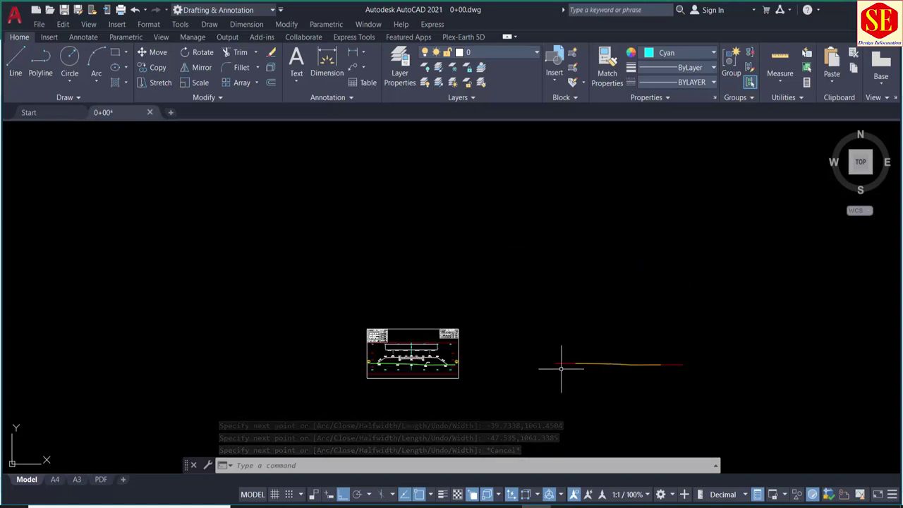
pyautogui.scroll(2, 594, 360)
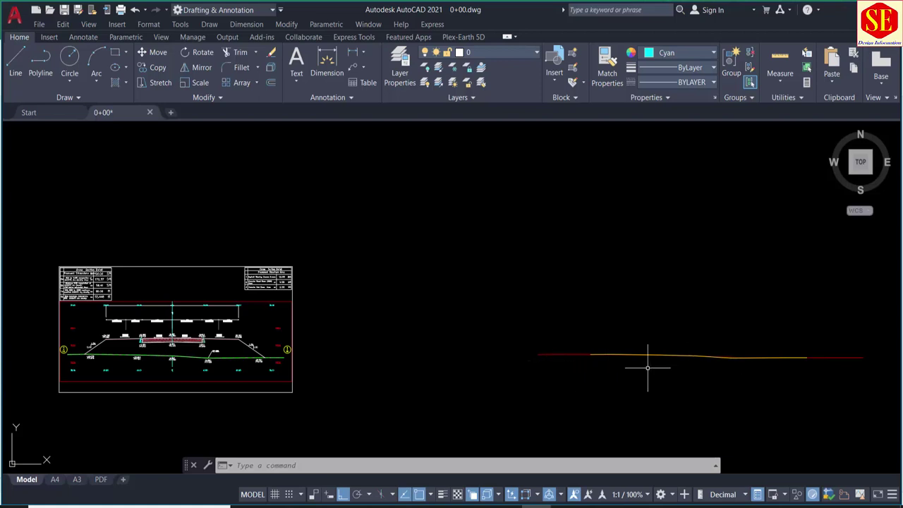
pyautogui.scroll(-2, 599, 363)
pyautogui.scroll(-2, 607, 362)
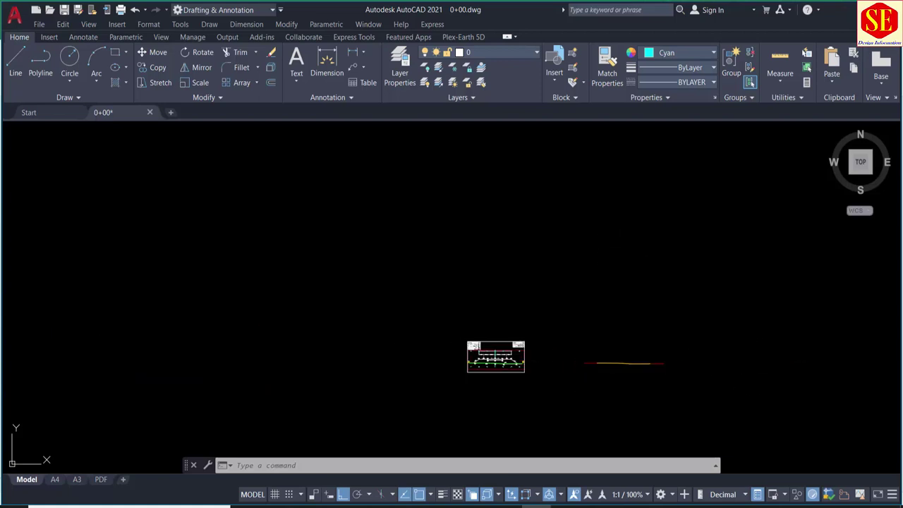
pyautogui.scroll(-3, 634, 451)
pyautogui.scroll(3, 617, 262)
pyautogui.scroll(2, 699, 320)
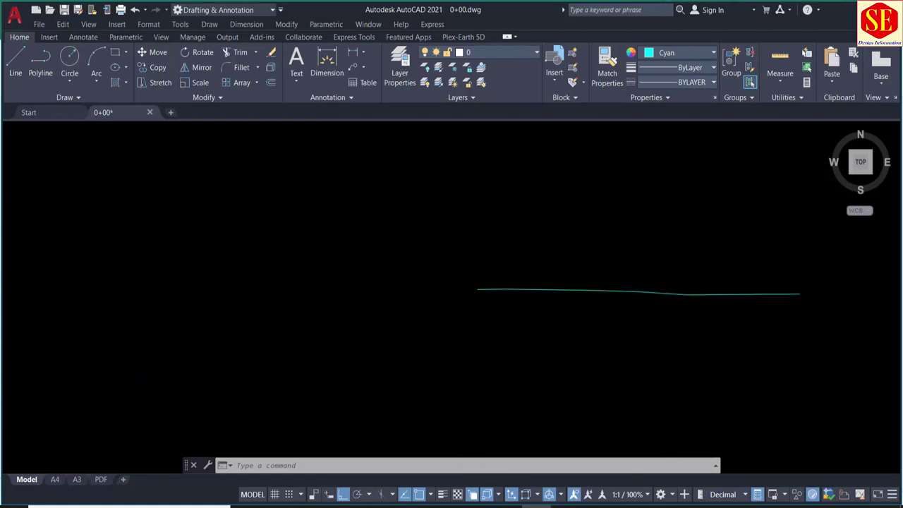
pyautogui.scroll(2, 699, 320)
pyautogui.scroll(-3, 476, 295)
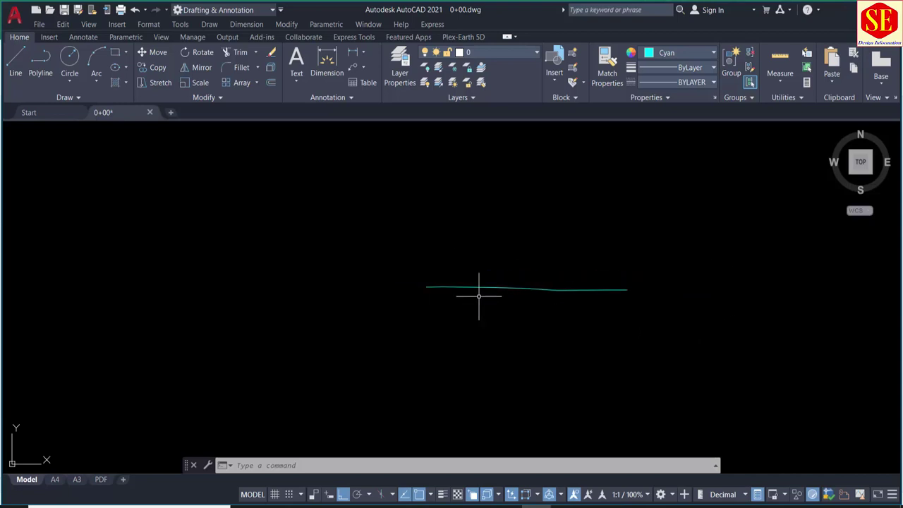
pyautogui.scroll(-3, 478, 293)
pyautogui.scroll(4, 497, 308)
pyautogui.scroll(-2, 498, 276)
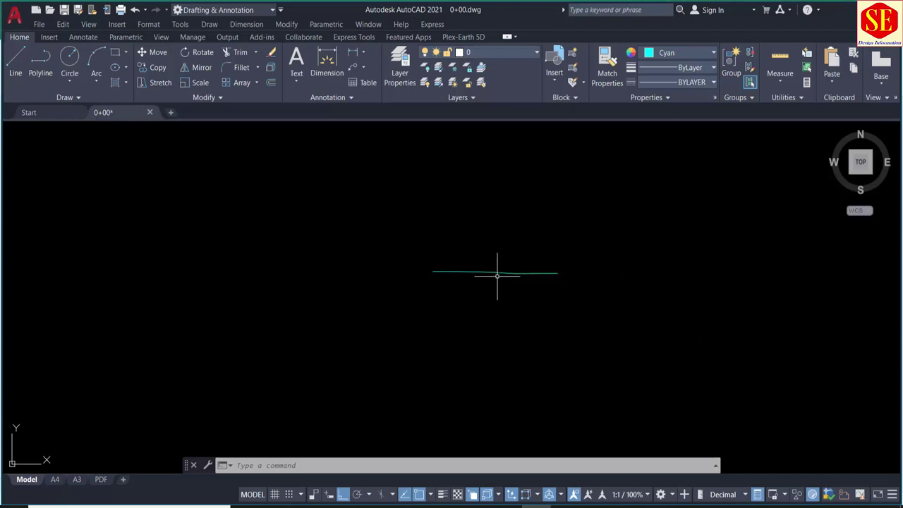
pyautogui.scroll(2, 497, 276)
pyautogui.scroll(4, 487, 264)
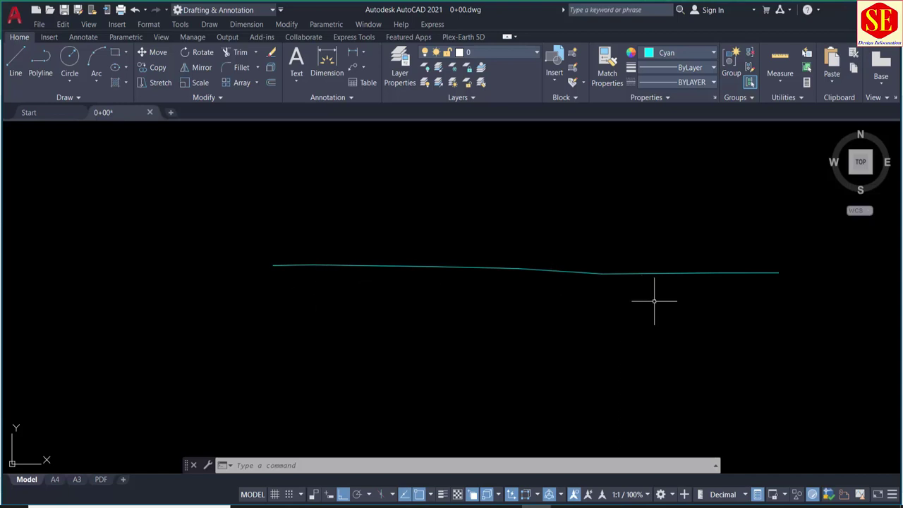
pyautogui.scroll(-2, 611, 292)
pyautogui.scroll(-4, 614, 292)
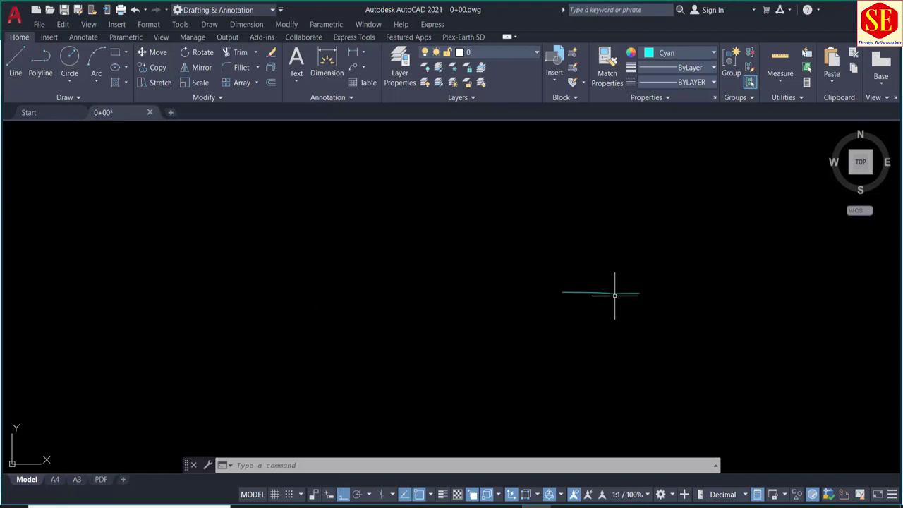
pyautogui.scroll(-2, 614, 296)
pyautogui.moveTo(626, 329); pyautogui.dragTo(605, 223, button='middle')
pyautogui.scroll(2, 594, 346)
pyautogui.scroll(4, 597, 367)
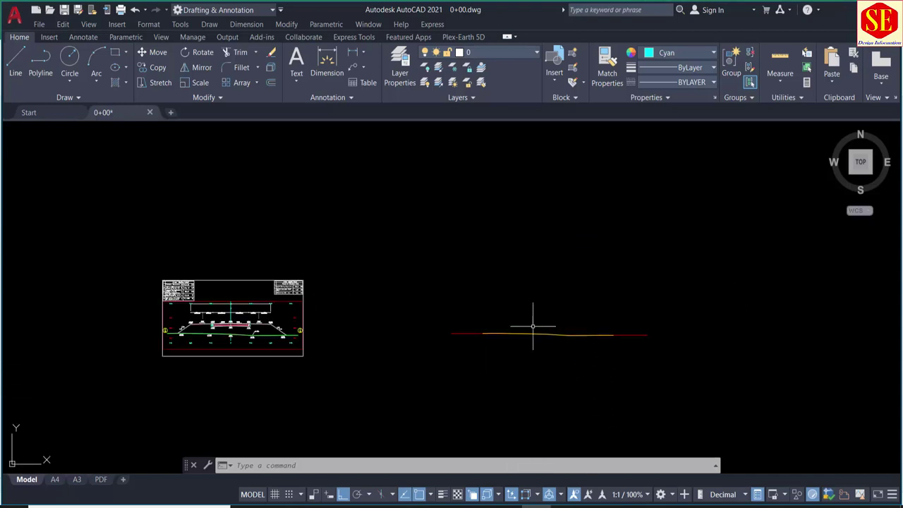
pyautogui.scroll(-4, 526, 323)
pyautogui.moveTo(509, 237); pyautogui.dragTo(516, 329, button='middle')
pyautogui.moveTo(525, 394); pyautogui.dragTo(541, 218, button='middle')
pyautogui.scroll(4, 552, 186)
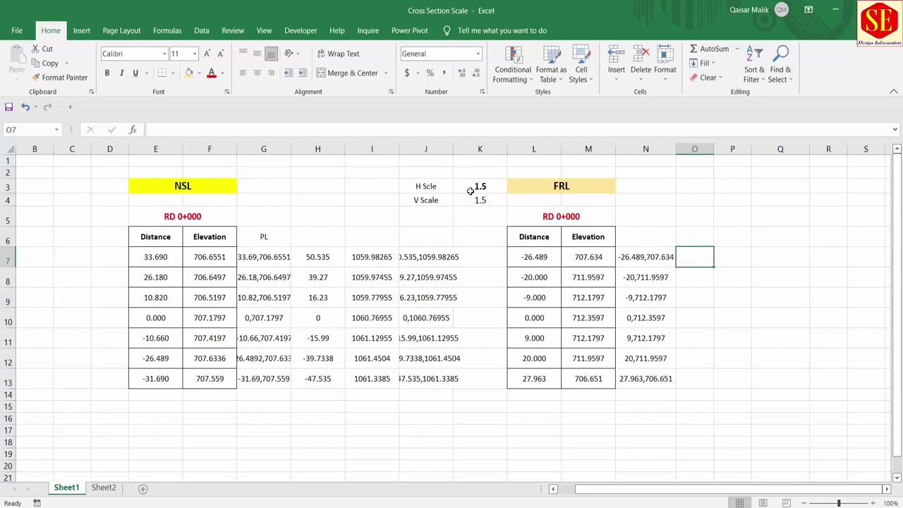
# Enter =L7*$K$3 in O7 and fill it down to row 13 for the 1.5-scaled FRL distances
pyautogui.write('=')
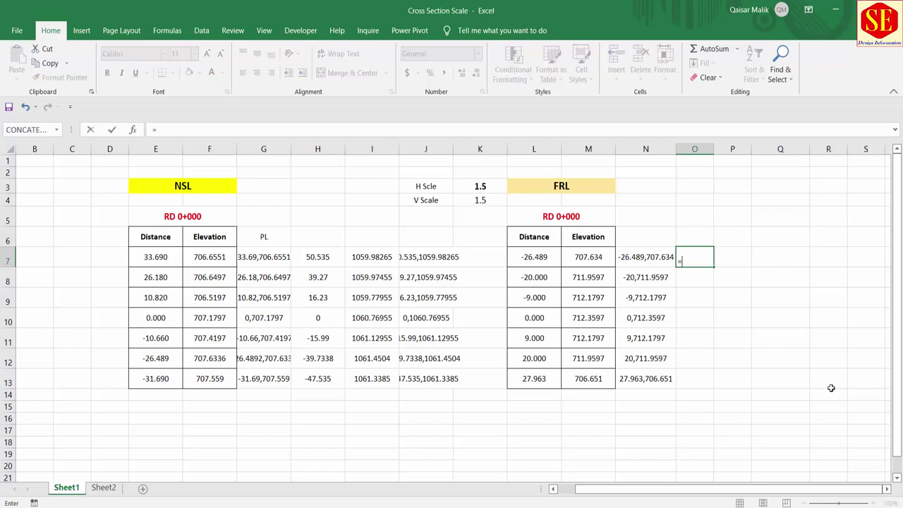
pyautogui.click(534, 257)
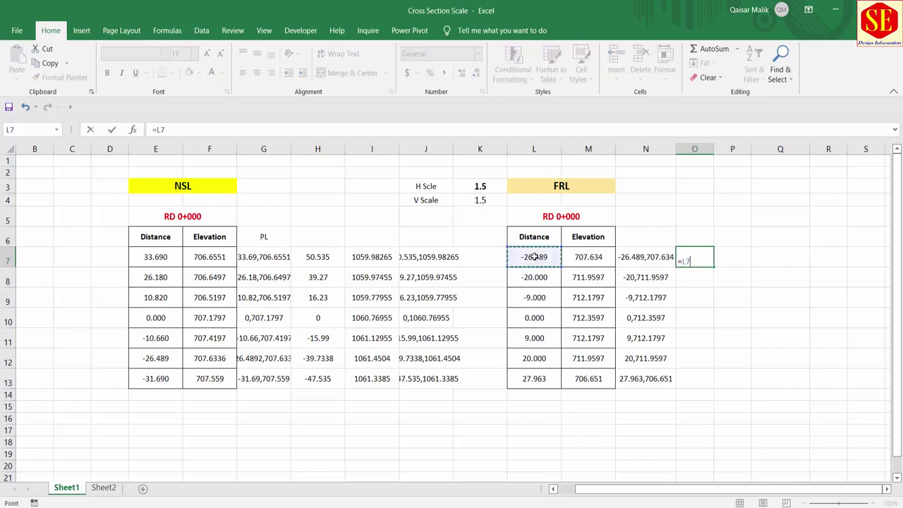
pyautogui.write('*')
pyautogui.click(488, 184)
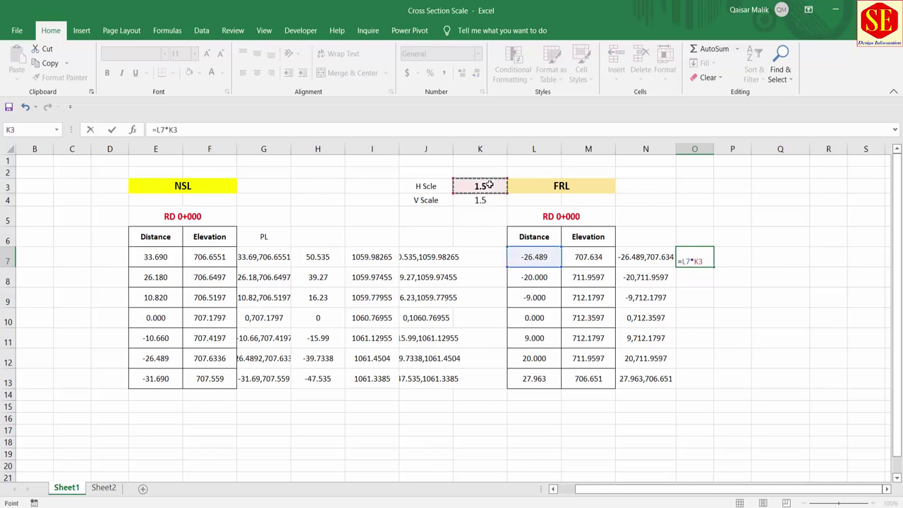
pyautogui.press('Return')
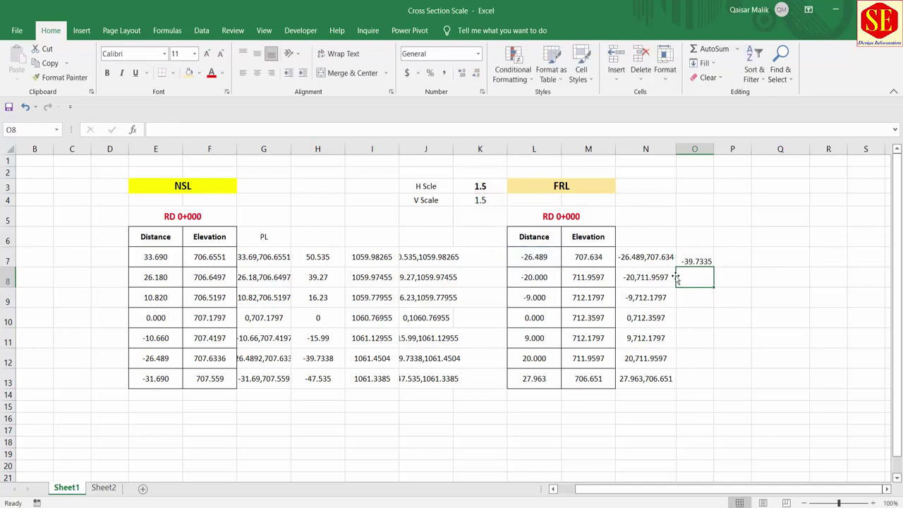
pyautogui.click(695, 261)
pyautogui.doubleClick(695, 261)
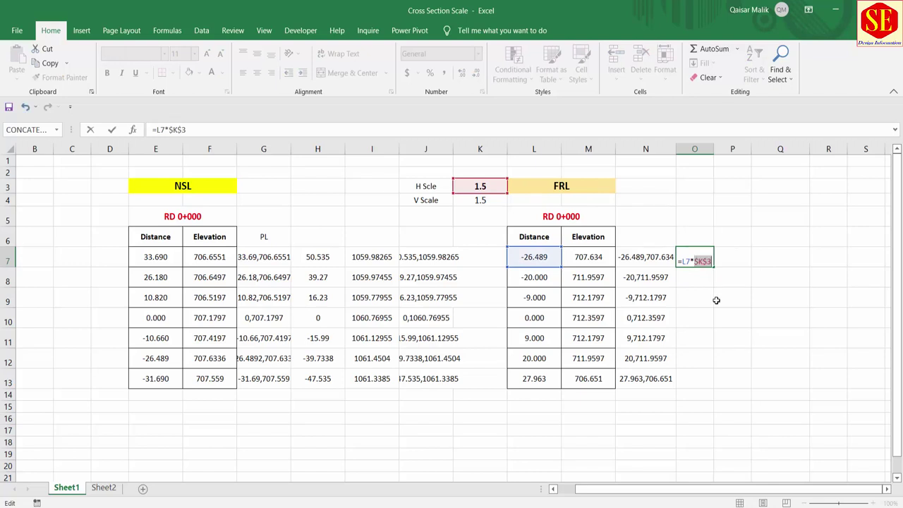
pyautogui.press('Return')
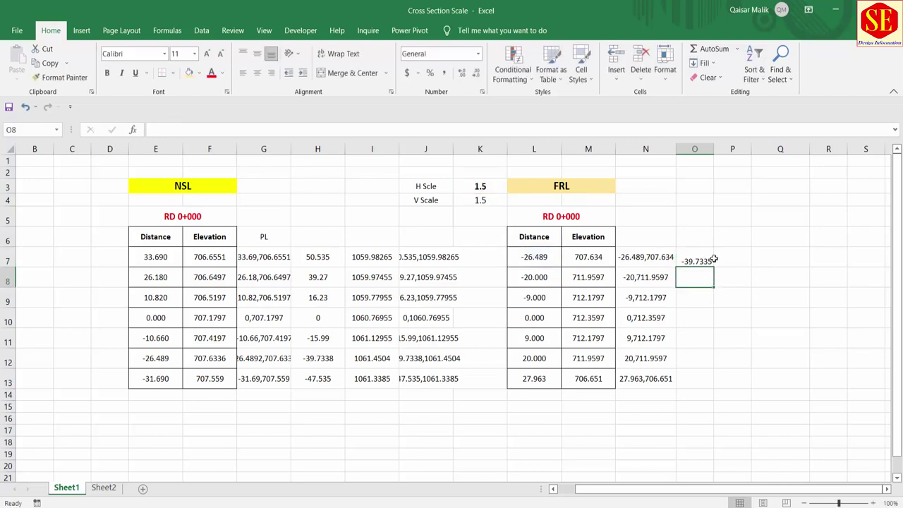
pyautogui.click(709, 261)
pyautogui.moveTo(714, 267); pyautogui.dragTo(709, 388)
# Enter =M7*$K$4 in P7 and fill it down to row 13 for the 1.5-scaled FRL elevations
pyautogui.click(740, 250)
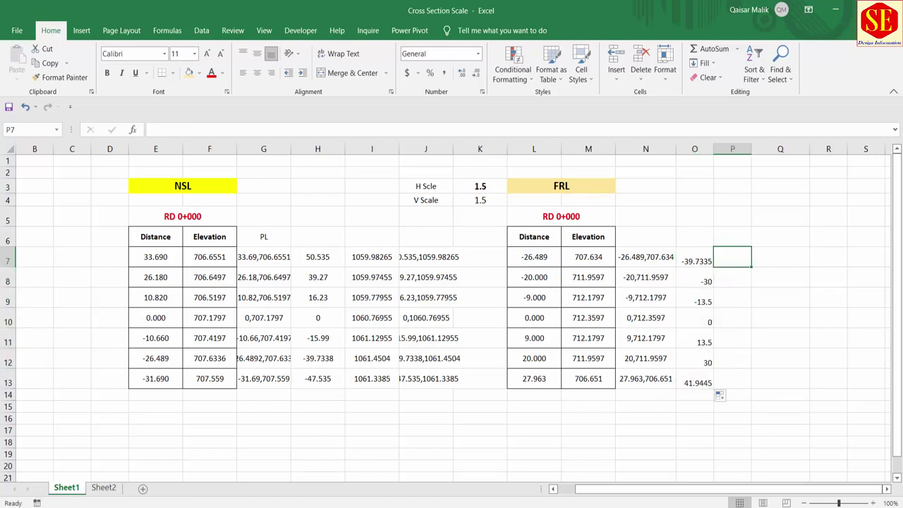
pyautogui.write('=')
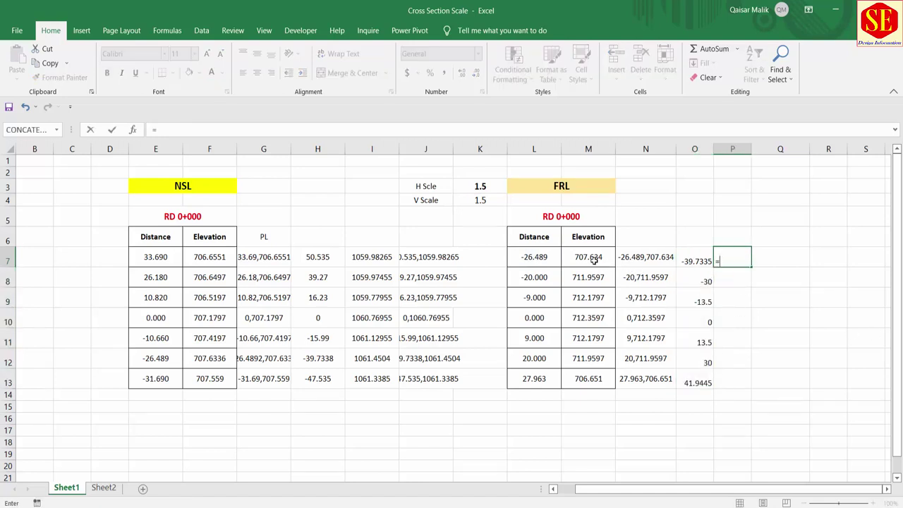
pyautogui.click(594, 260)
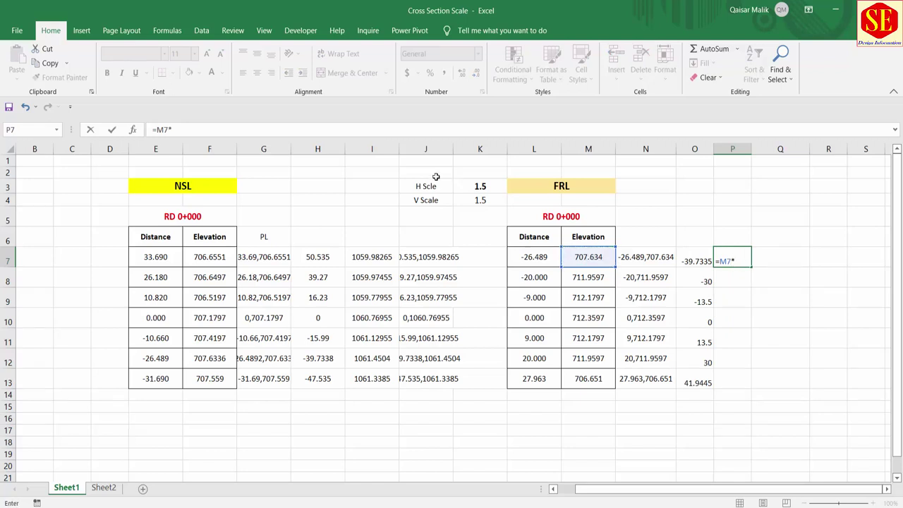
pyautogui.click(484, 201)
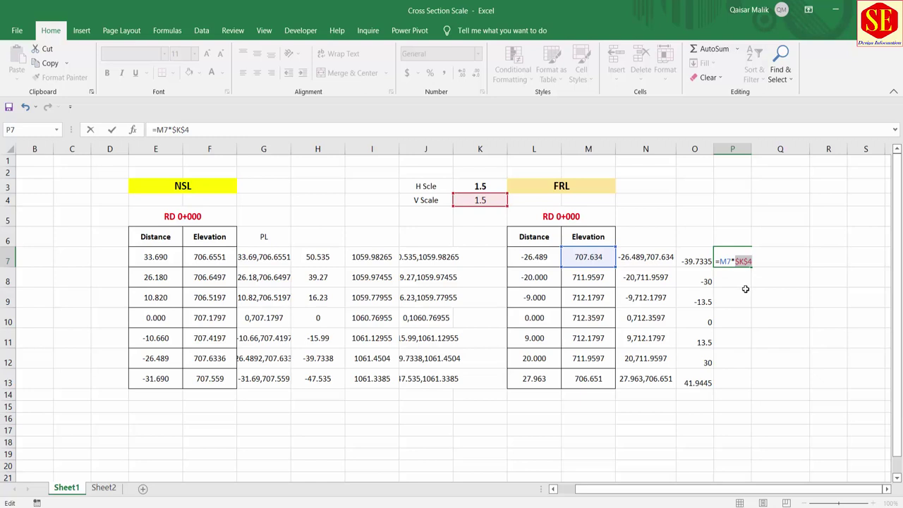
pyautogui.press('Return')
pyautogui.click(729, 260)
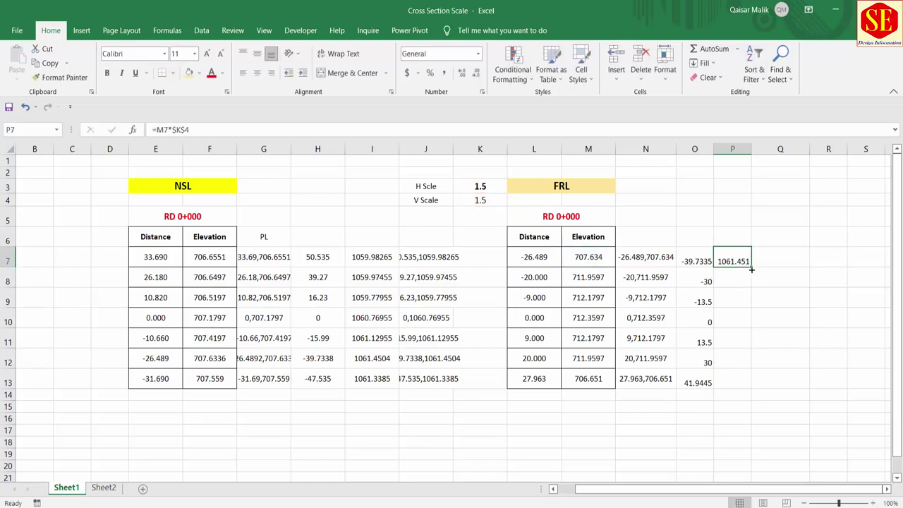
pyautogui.moveTo(751, 270); pyautogui.dragTo(752, 345)
pyautogui.moveTo(751, 390); pyautogui.dragTo(751, 390)
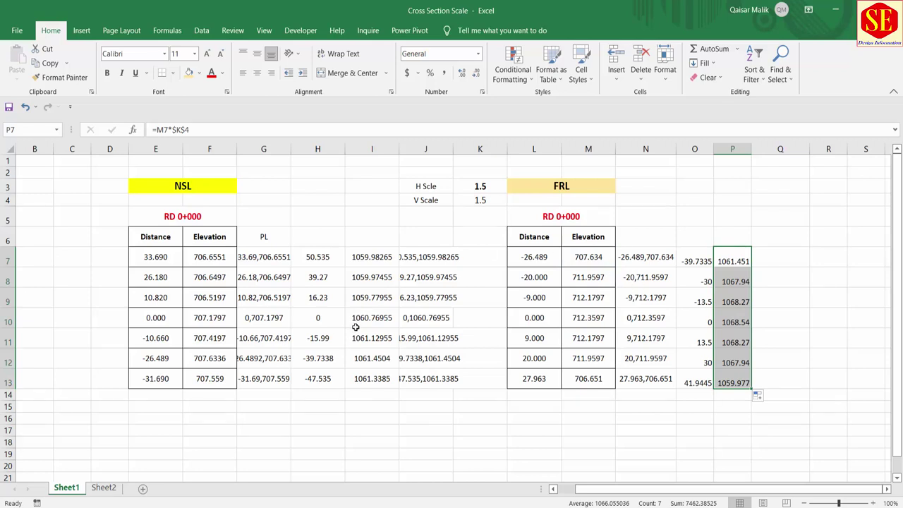
# Review the NSL distances and elevations against the K3 and K4 scales, and recheck P7's formula
pyautogui.moveTo(166, 259); pyautogui.dragTo(158, 379)
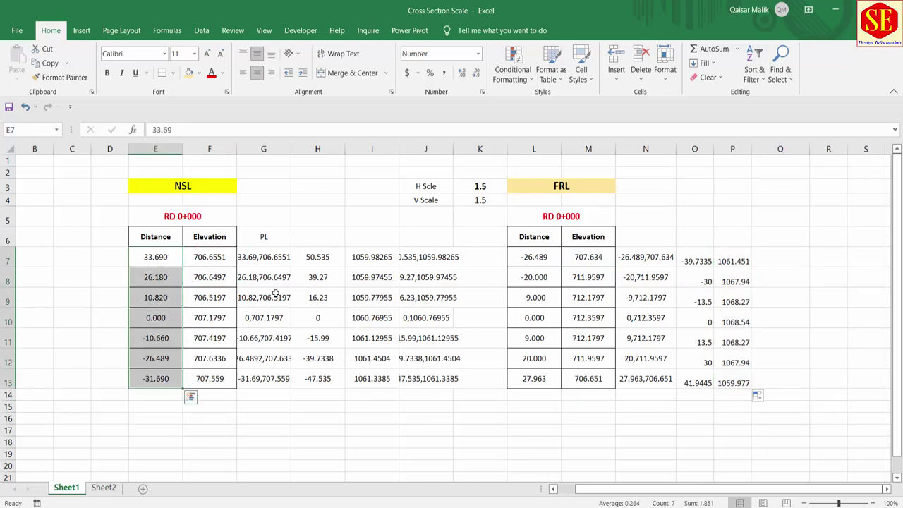
pyautogui.click(481, 188)
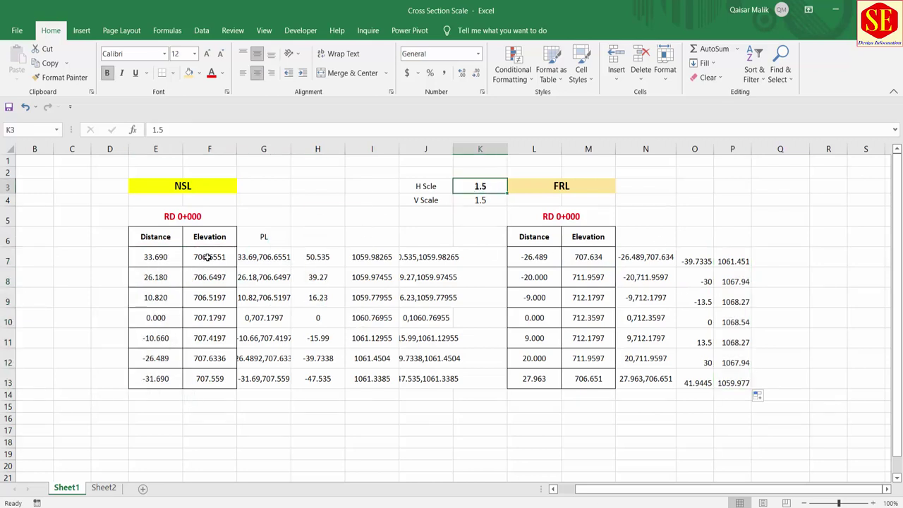
pyautogui.moveTo(206, 258); pyautogui.dragTo(210, 379)
pyautogui.click(482, 200)
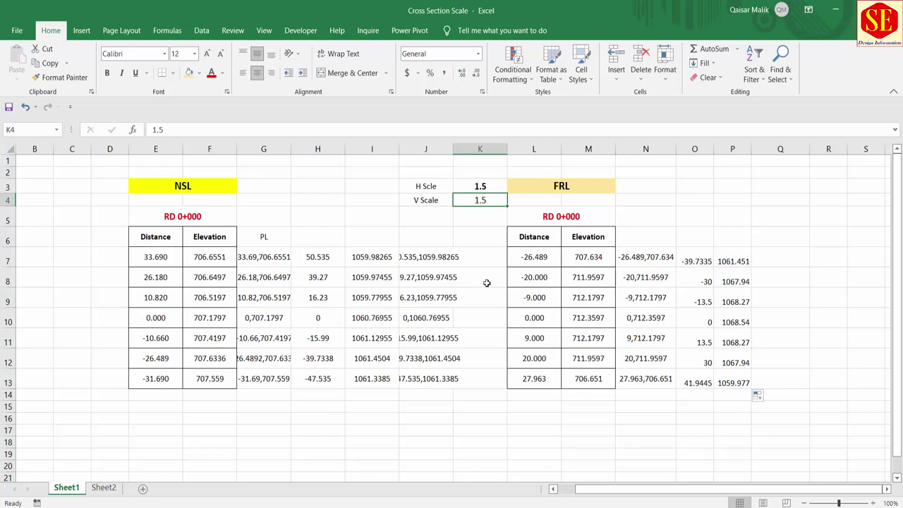
pyautogui.click(737, 263)
# Join O7 and P7 into a coordinate string in Q7, fill it to row 13, and autofit column Q
pyautogui.click(780, 264)
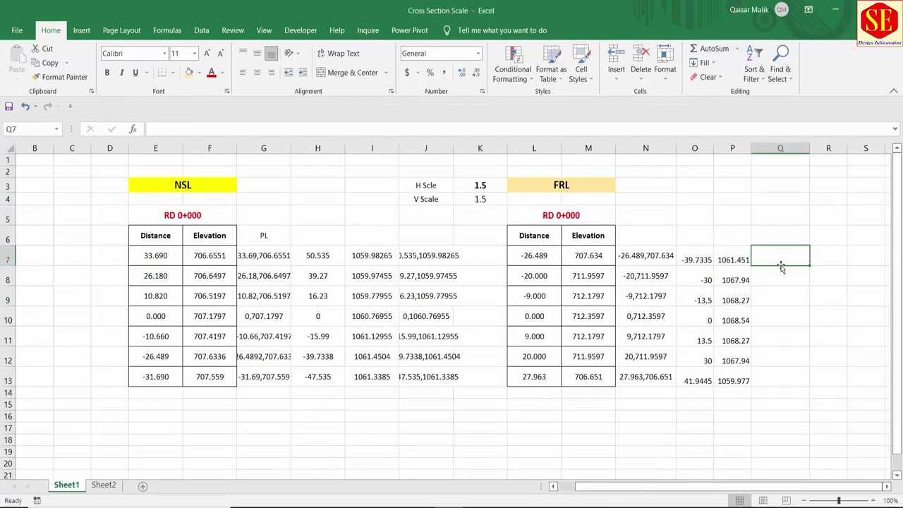
pyautogui.write('=')
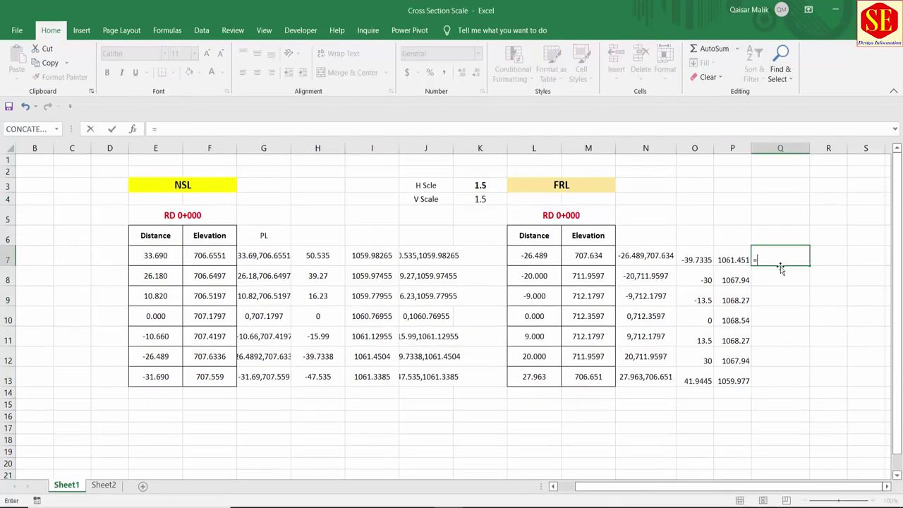
pyautogui.click(702, 260)
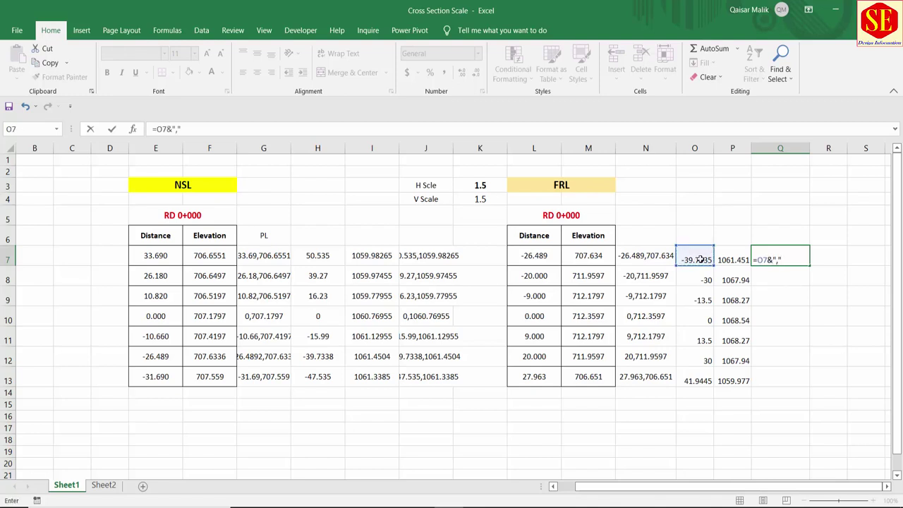
pyautogui.click(729, 260)
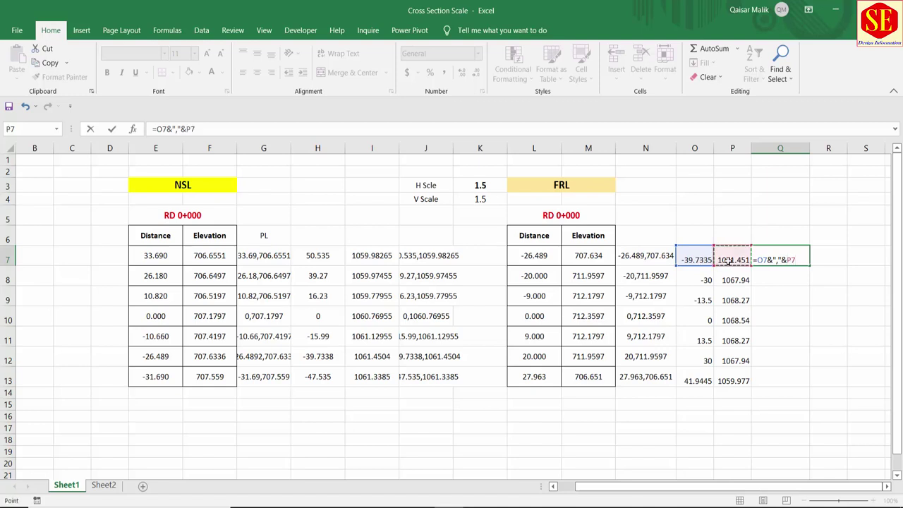
pyautogui.press('Return')
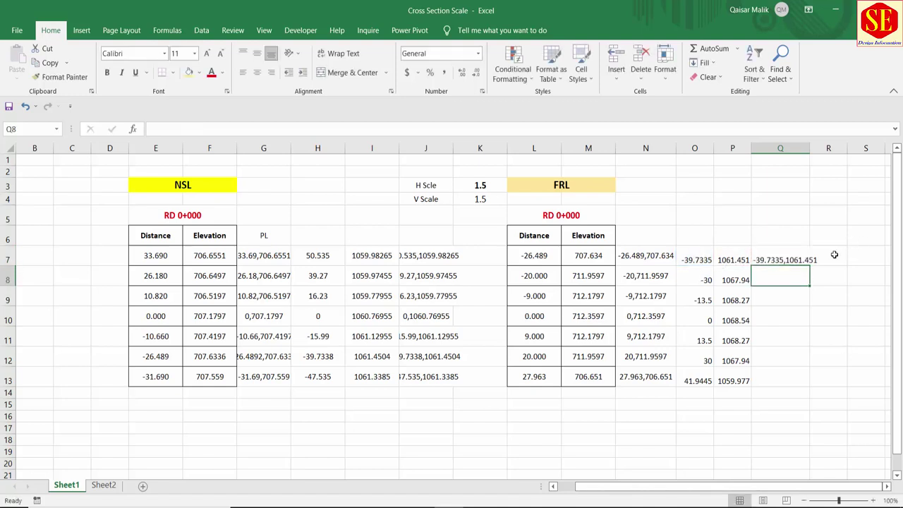
pyautogui.click(804, 259)
pyautogui.moveTo(809, 268); pyautogui.dragTo(811, 381)
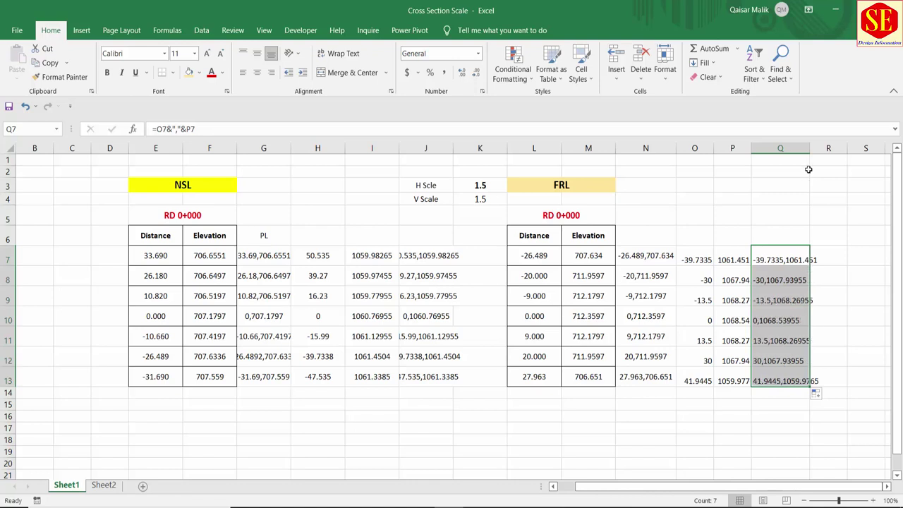
pyautogui.doubleClick(809, 148)
pyautogui.click(816, 342)
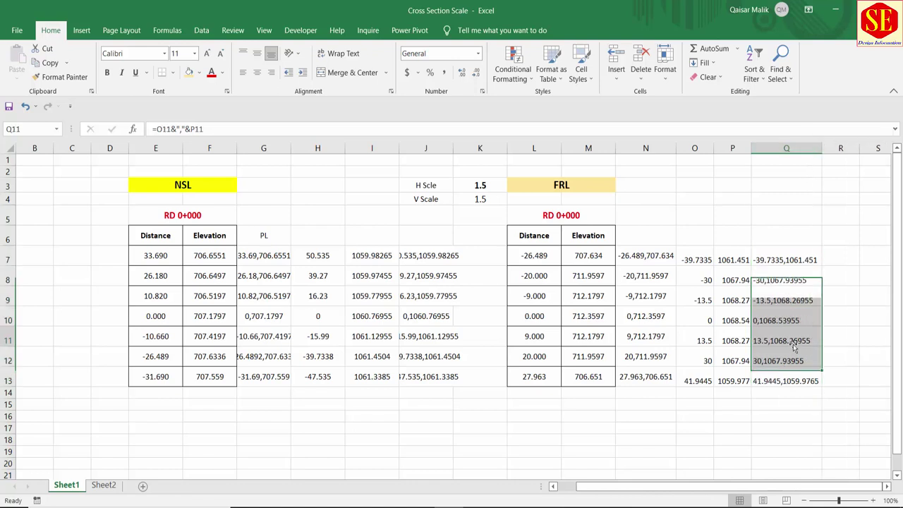
# Copy the scaled FRL coordinate strings Q7:Q13 and switch to AutoCAD
pyautogui.click(789, 261)
pyautogui.moveTo(632, 252); pyautogui.dragTo(646, 377)
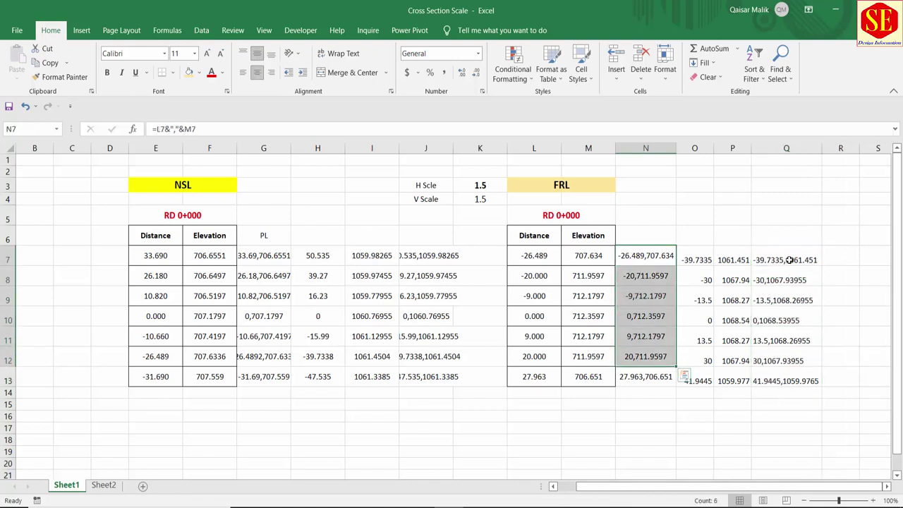
pyautogui.click(765, 265)
pyautogui.moveTo(772, 255); pyautogui.dragTo(772, 375)
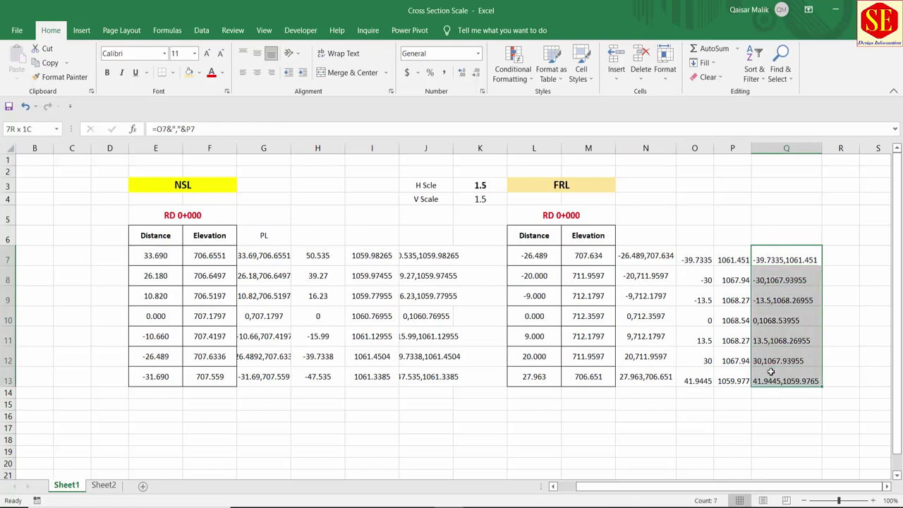
pyautogui.rightClick(772, 375)
pyautogui.click(687, 119)
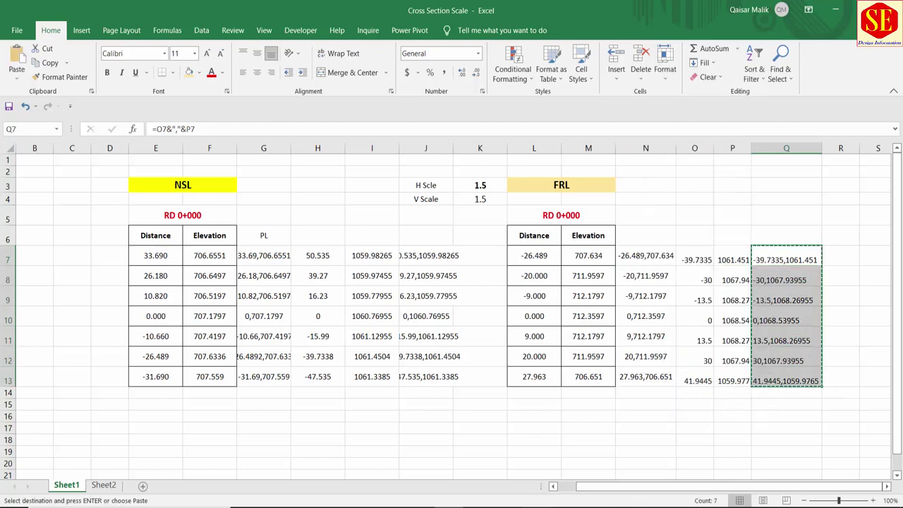
pyautogui.hotkey('alt', 'Tab')
# Draw the 1.5-scale FRL polyline by pasting the copied coordinates into PLINE
pyautogui.moveTo(443, 242); pyautogui.dragTo(448, 261, button='middle')
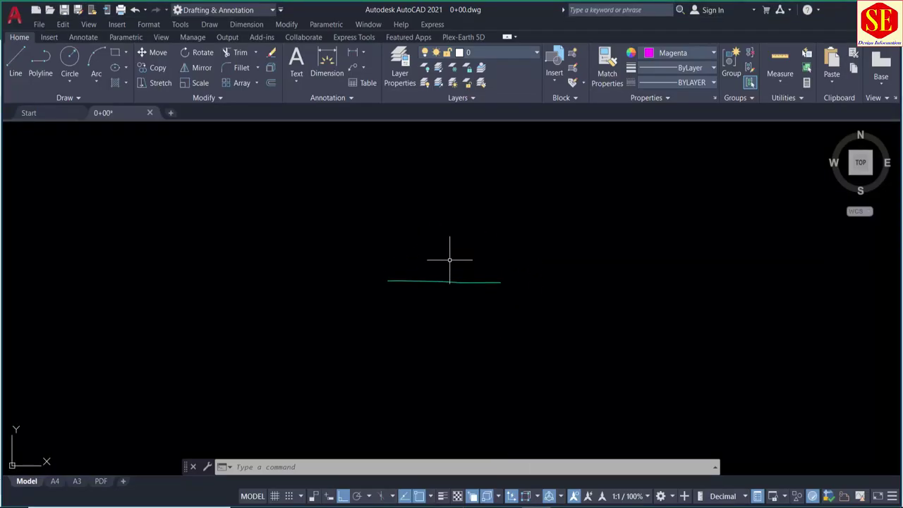
pyautogui.click(454, 470)
pyautogui.write('pl')
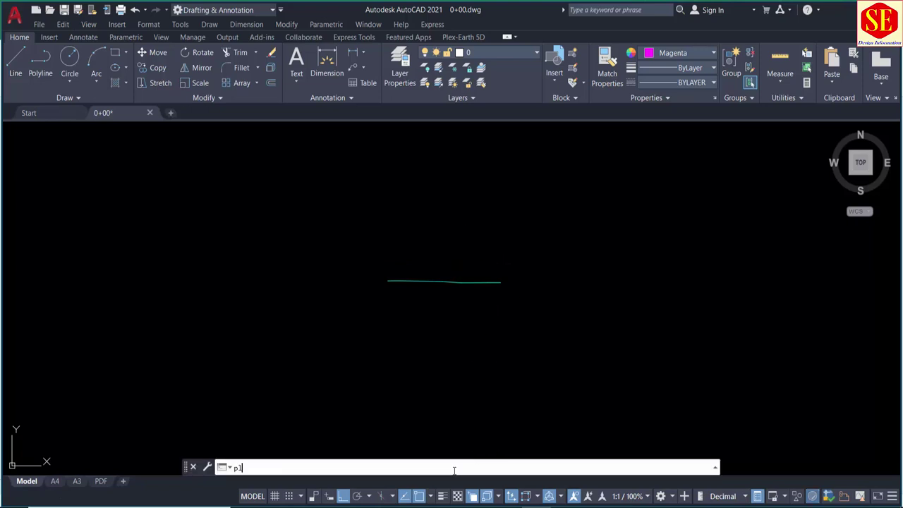
pyautogui.press('Return')
pyautogui.rightClick(381, 470)
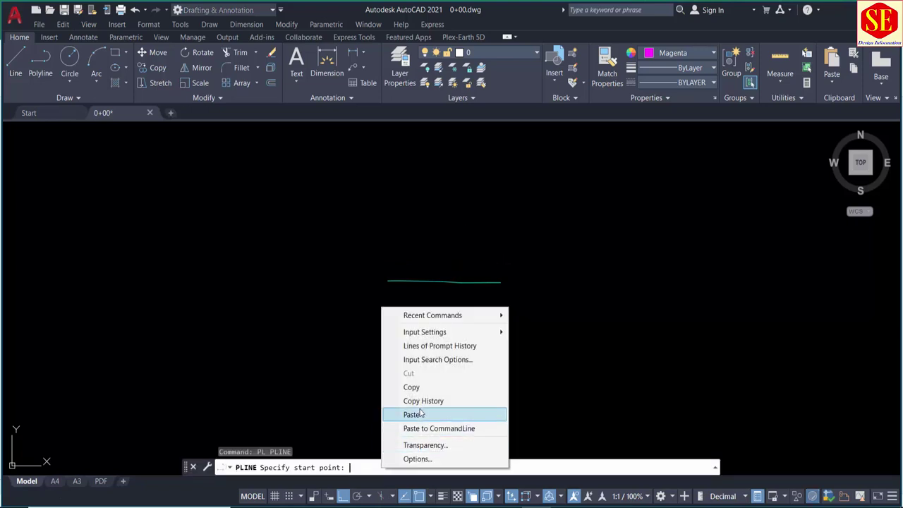
pyautogui.click(406, 413)
pyautogui.press('Escape')
# Zoom and pan to inspect the new FRL profile above the ground line, then return to Excel's scale cells
pyautogui.scroll(5, 510, 247)
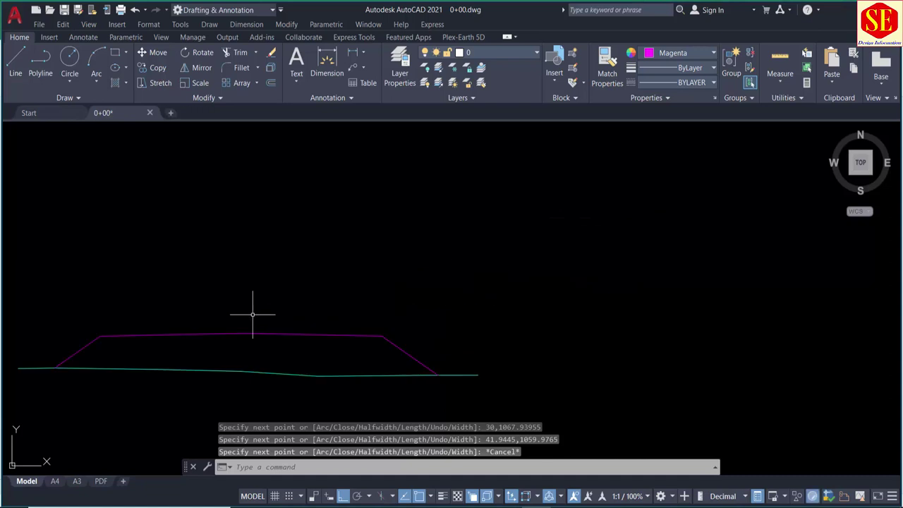
pyautogui.moveTo(83, 348); pyautogui.dragTo(298, 302, button='middle')
pyautogui.scroll(-5, 537, 288)
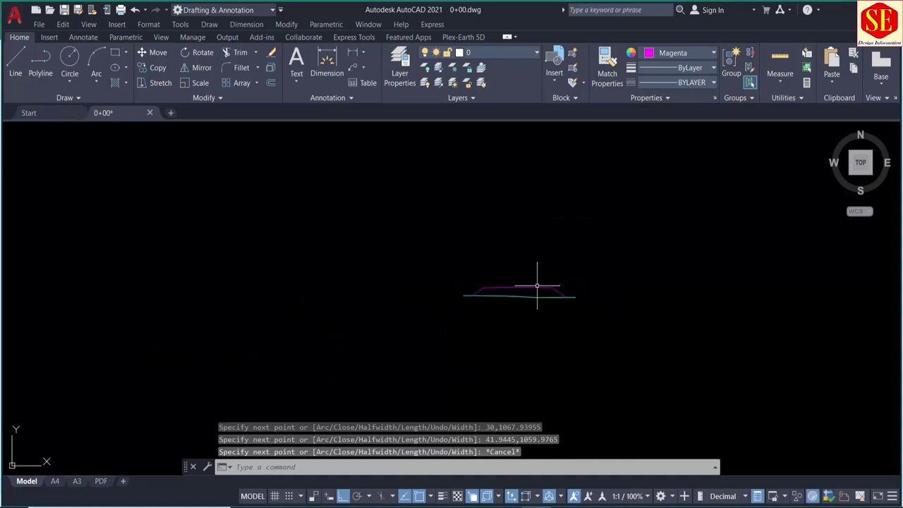
pyautogui.scroll(-3, 538, 289)
pyautogui.moveTo(549, 337); pyautogui.dragTo(544, 232, button='middle')
pyautogui.scroll(5, 462, 344)
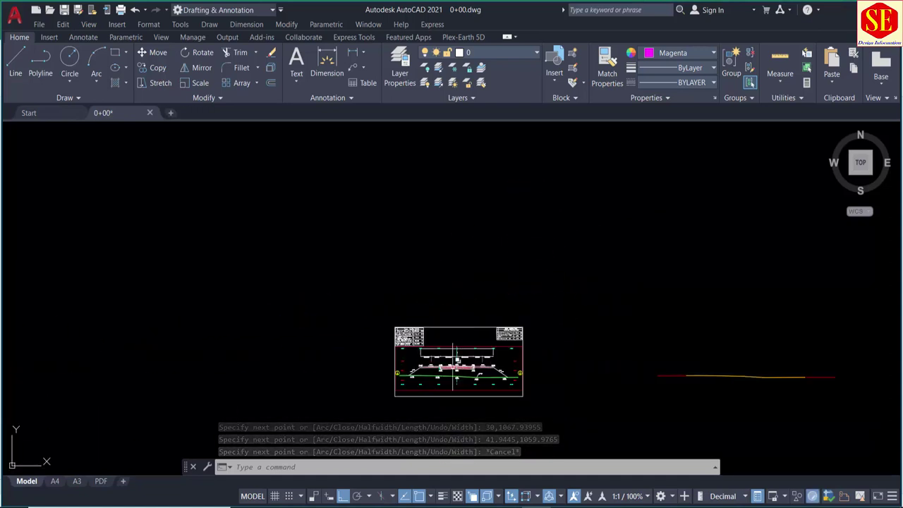
pyautogui.scroll(4, 474, 364)
pyautogui.scroll(-6, 349, 360)
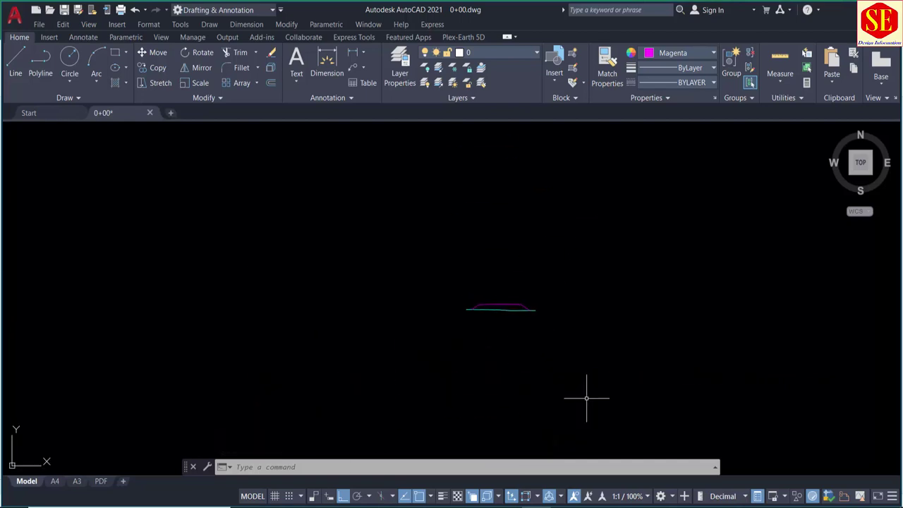
pyautogui.scroll(4, 520, 298)
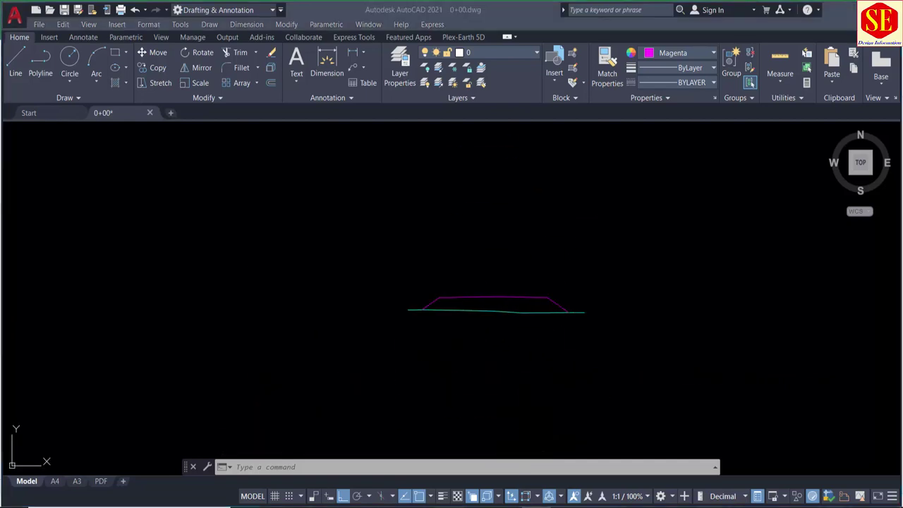
pyautogui.hotkey('alt', 'Tab')
pyautogui.click(488, 204)
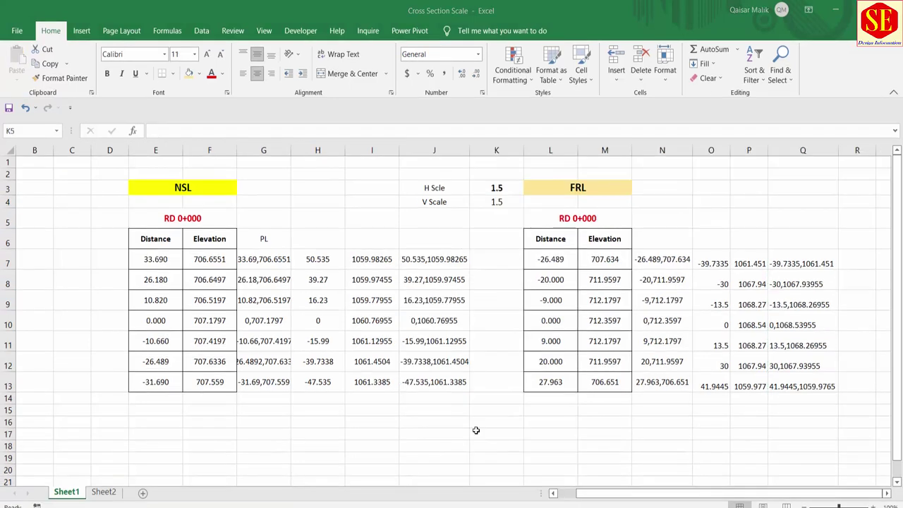
# Set both horizontal and vertical scales to 2 and copy the recalculated NSL strings J7:J13
pyautogui.click(497, 187)
pyautogui.write('2')
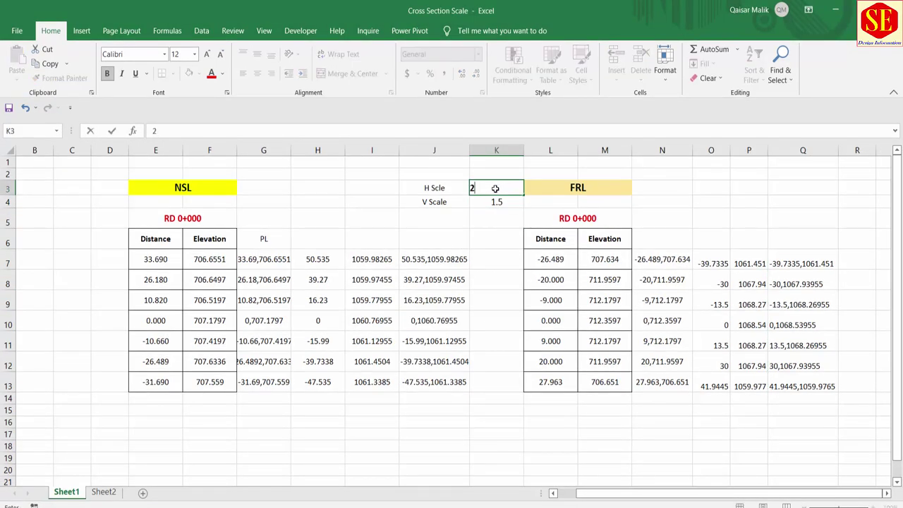
pyautogui.press('Return')
pyautogui.press('BackSpace')
pyautogui.press('BackSpace')
pyautogui.press('BackSpace')
pyautogui.write('2')
pyautogui.press('Return')
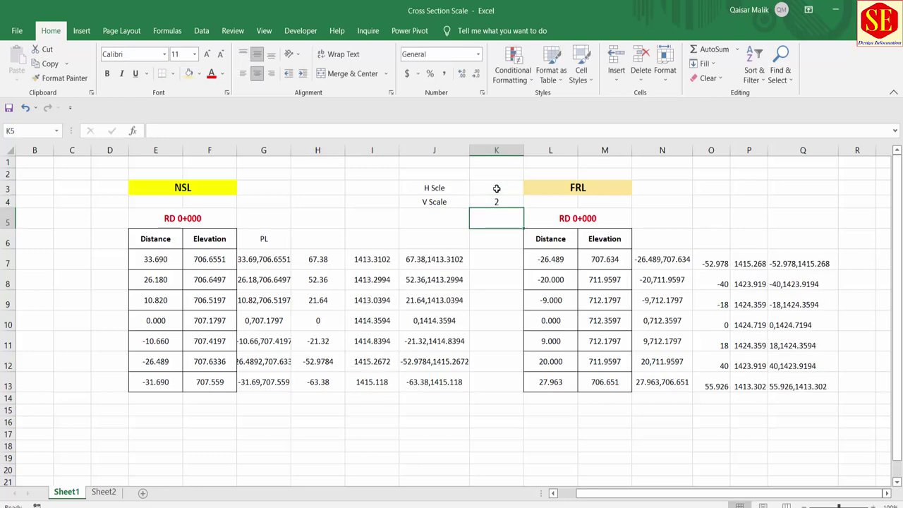
pyautogui.moveTo(452, 263); pyautogui.dragTo(439, 379)
pyautogui.rightClick(440, 377)
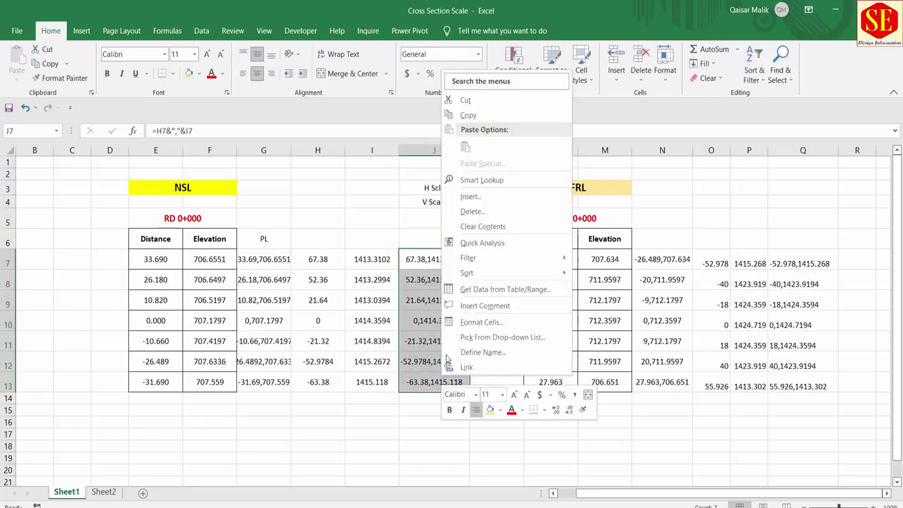
pyautogui.click(467, 115)
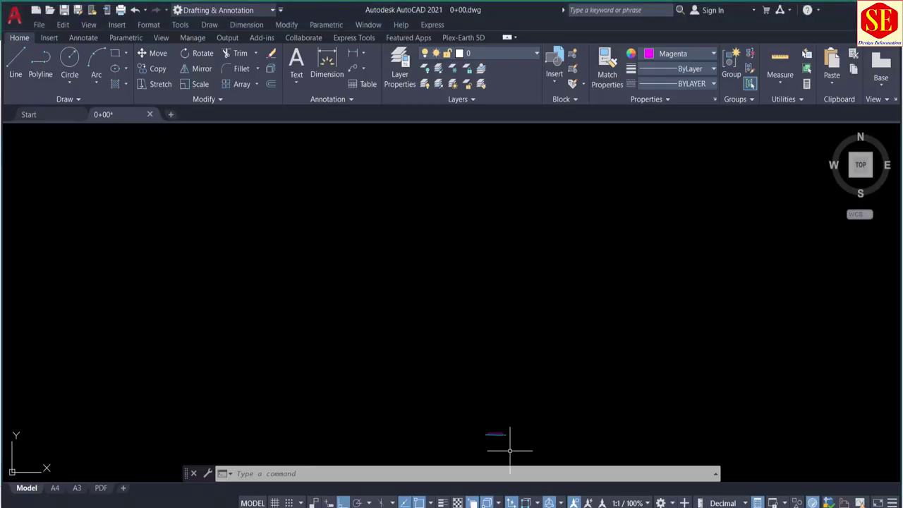
# Draw the scale-2 NSL polyline from the pasted coordinates
pyautogui.scroll(3, 488, 377)
pyautogui.scroll(2, 489, 297)
pyautogui.scroll(3, 484, 237)
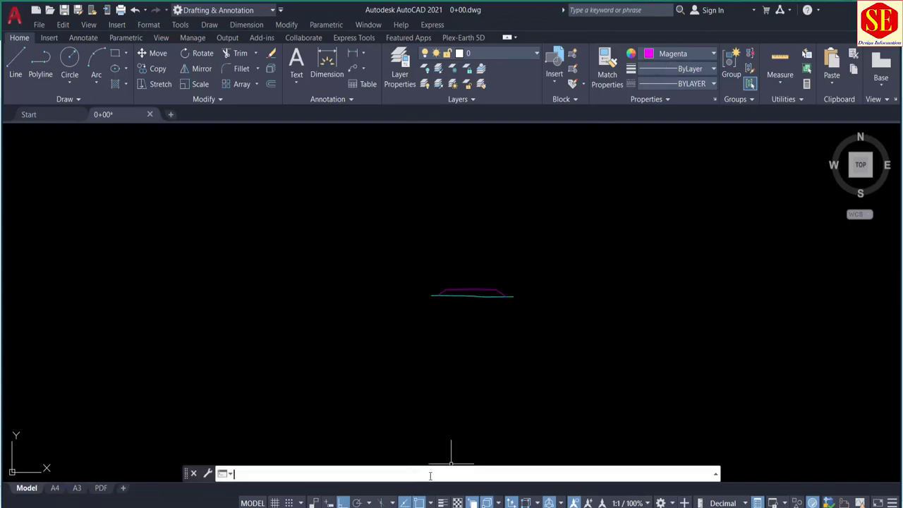
pyautogui.write('pl')
pyautogui.press('Return')
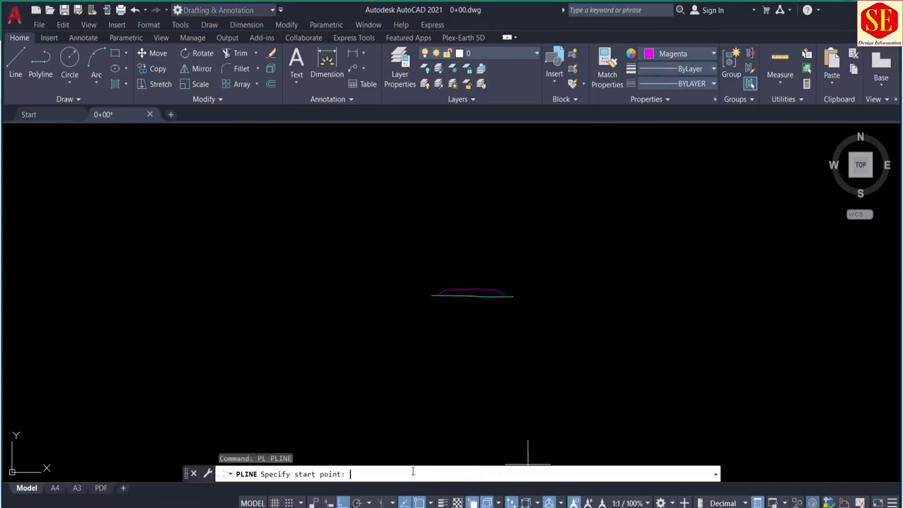
pyautogui.rightClick(413, 471)
pyautogui.click(447, 411)
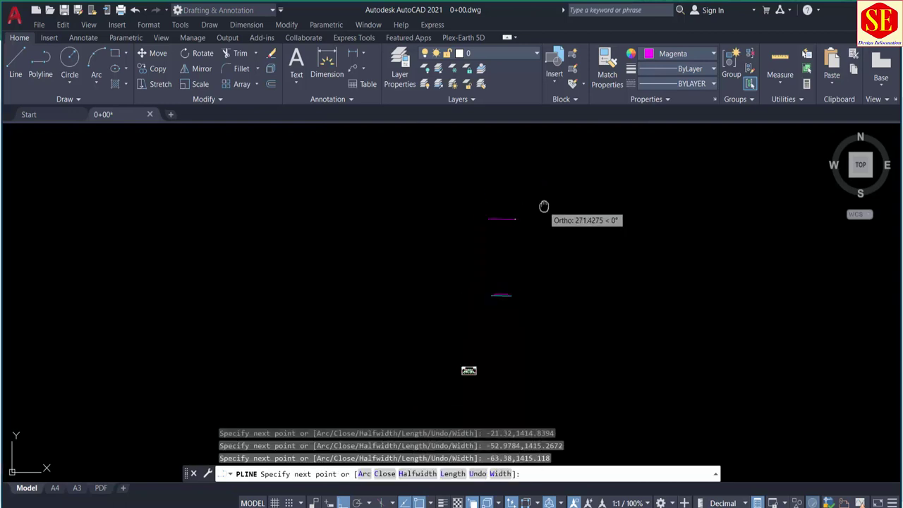
pyautogui.press('Escape')
# Copy the scale-2 FRL strings Q7:Q13 from Excel and bring AutoCAD back
pyautogui.hotkey('alt', 'Tab')
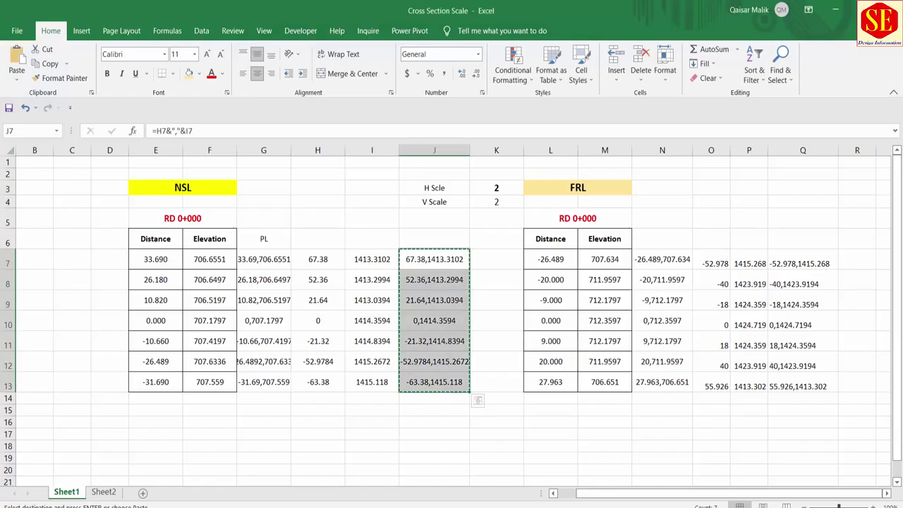
pyautogui.moveTo(797, 263); pyautogui.dragTo(795, 376)
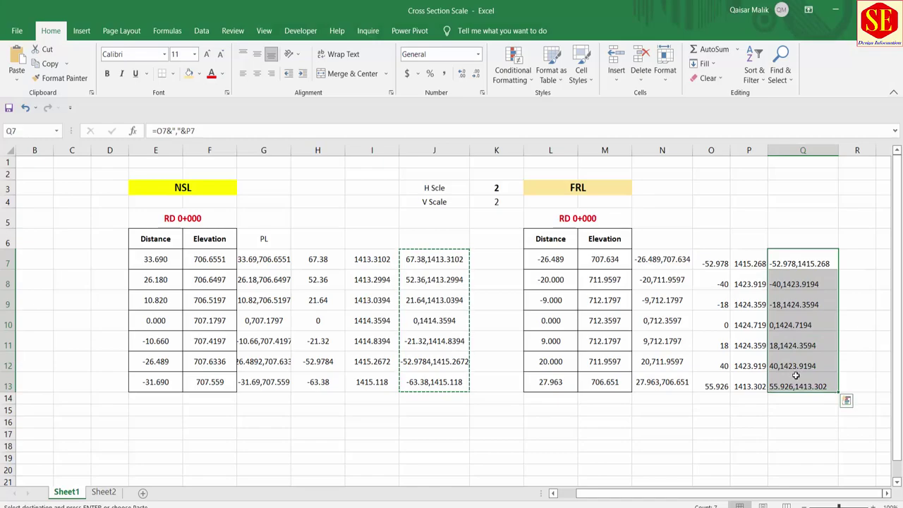
pyautogui.rightClick(795, 376)
pyautogui.click(681, 115)
pyautogui.hotkey('alt', 'Tab')
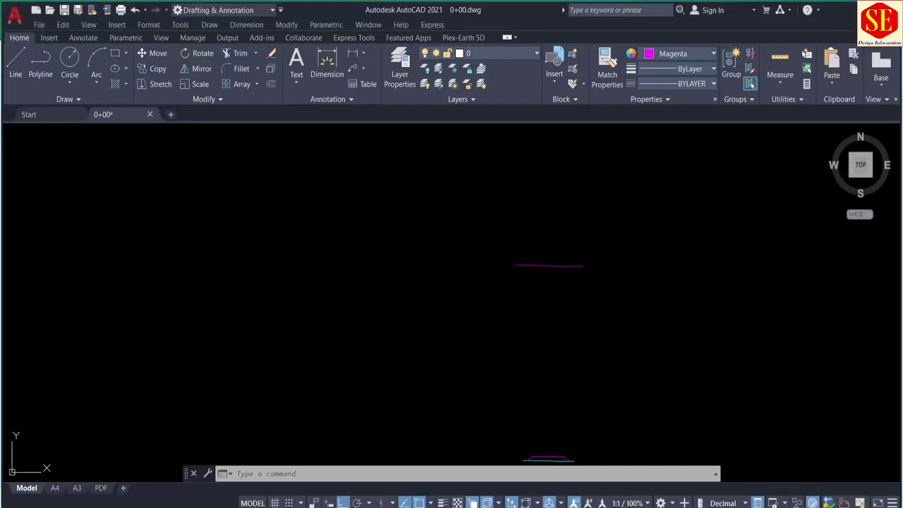
# Set the drawing colour to green and draw the scale-2 FRL polyline from the pasted points
pyautogui.click(673, 55)
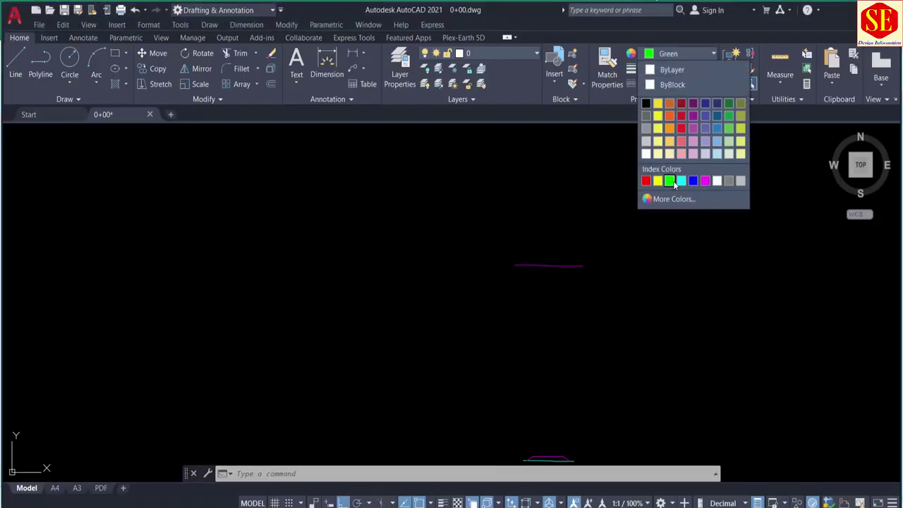
pyautogui.click(670, 180)
pyautogui.write('pl')
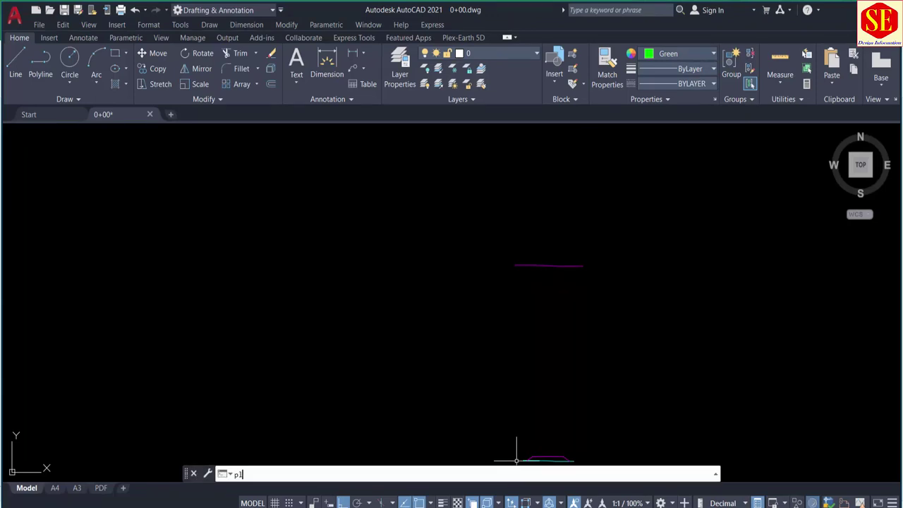
pyautogui.press('Return')
pyautogui.rightClick(419, 473)
pyautogui.click(470, 417)
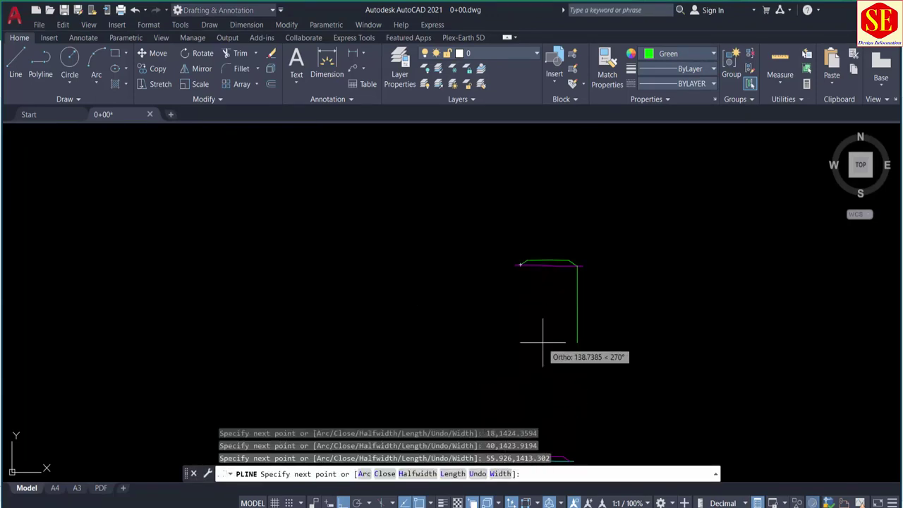
pyautogui.press('Return')
# Change both scales to 2.5 and select the recalculated NSL strings J7:J13 for copying
pyautogui.hotkey('alt', 'Tab')
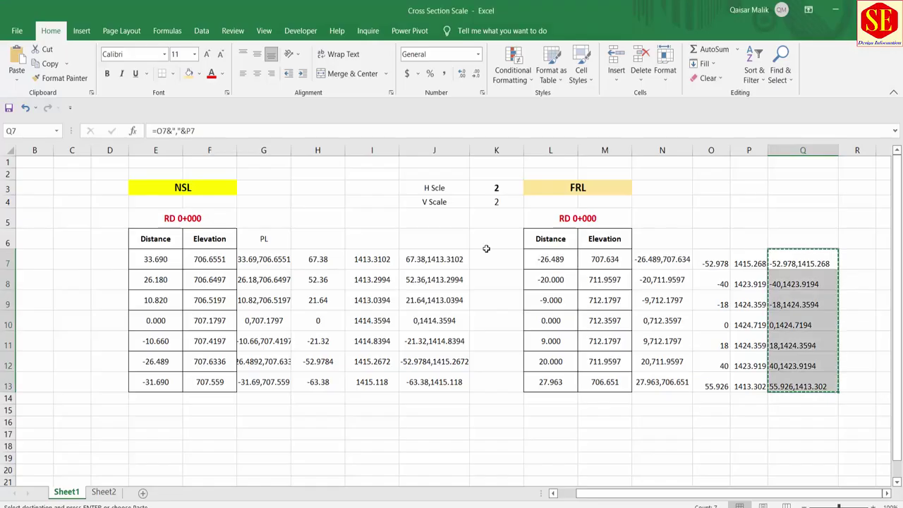
pyautogui.click(498, 189)
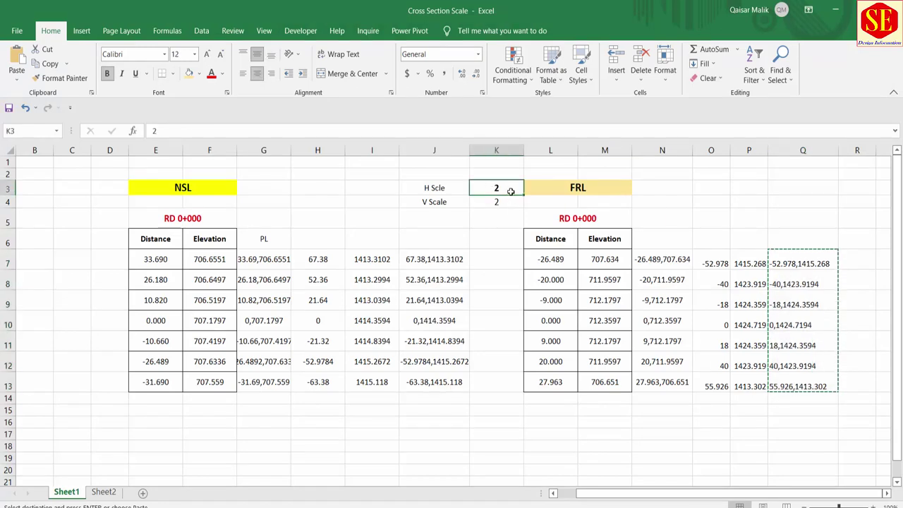
pyautogui.write('2.')
pyautogui.press('Return')
pyautogui.write('2.')
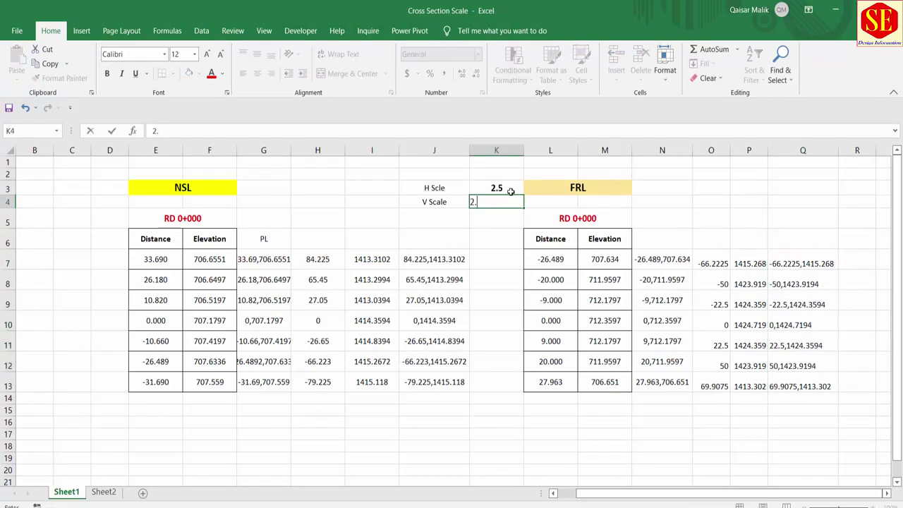
pyautogui.press('Return')
pyautogui.moveTo(413, 259); pyautogui.dragTo(415, 381)
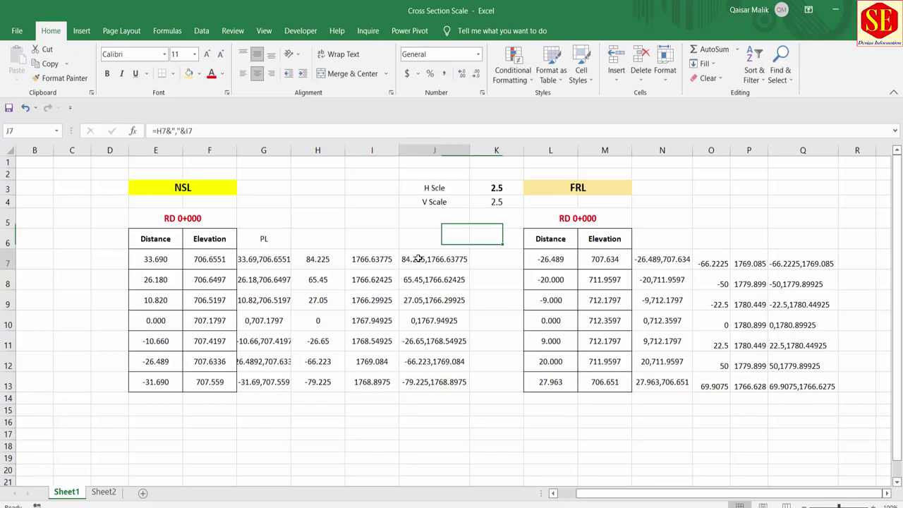
pyautogui.rightClick(415, 381)
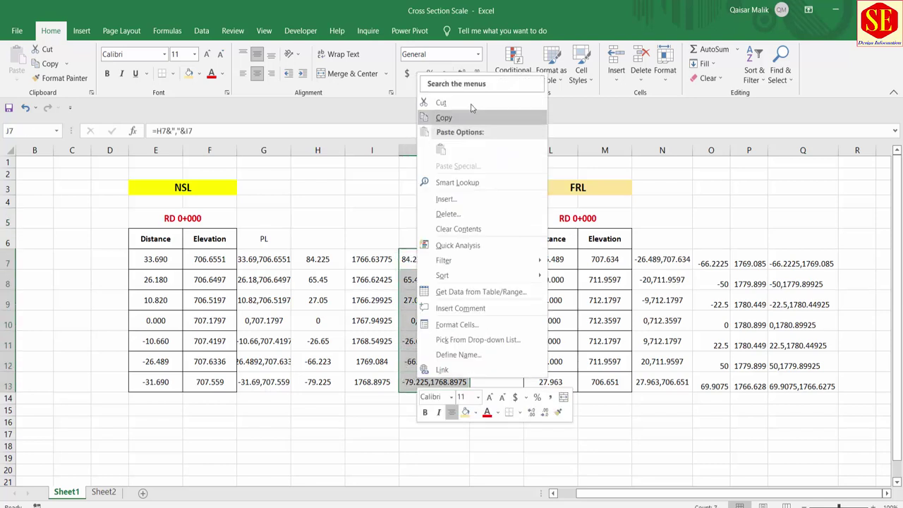
# Copy the 2.5-scale NSL strings and draw them as a polyline in AutoCAD
pyautogui.click(443, 117)
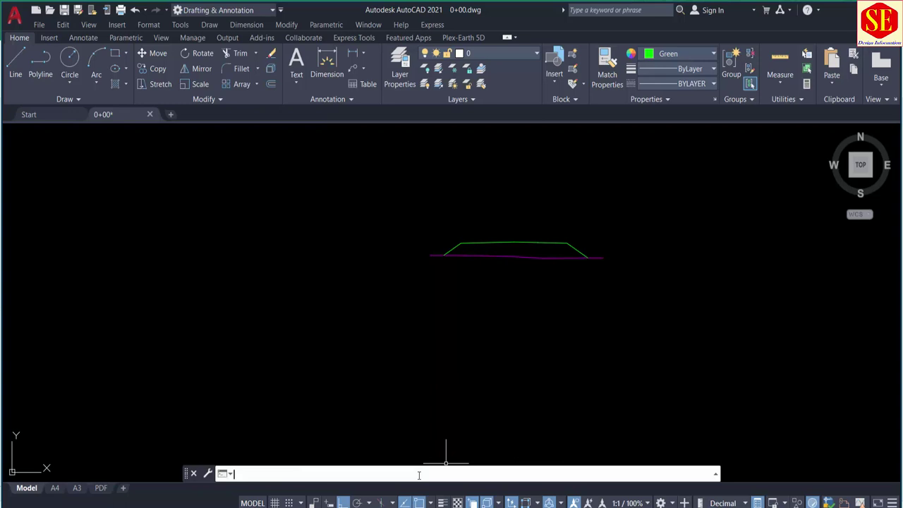
pyautogui.write('pl')
pyautogui.press('Return')
pyautogui.rightClick(373, 476)
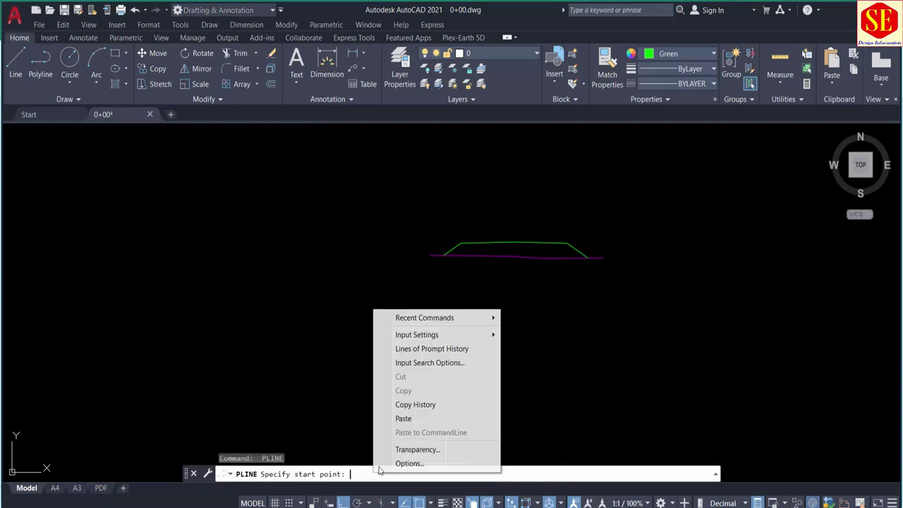
pyautogui.click(402, 417)
pyautogui.scroll(-3, 487, 352)
pyautogui.press('Escape')
pyautogui.scroll(2, 520, 298)
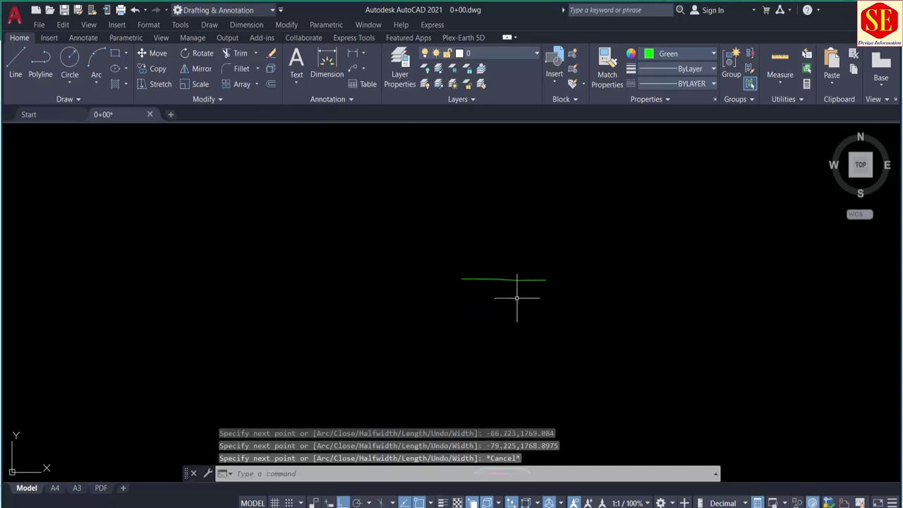
pyautogui.scroll(2, 500, 298)
# Set the drawing colour to cyan and copy the 2.5-scale FRL strings Q7:Q13
pyautogui.click(679, 55)
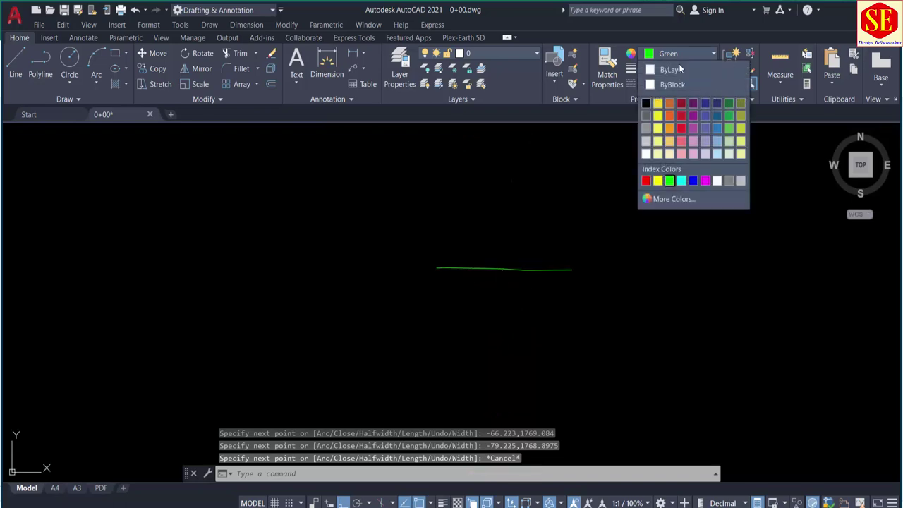
pyautogui.click(681, 181)
pyautogui.hotkey('alt', 'Tab')
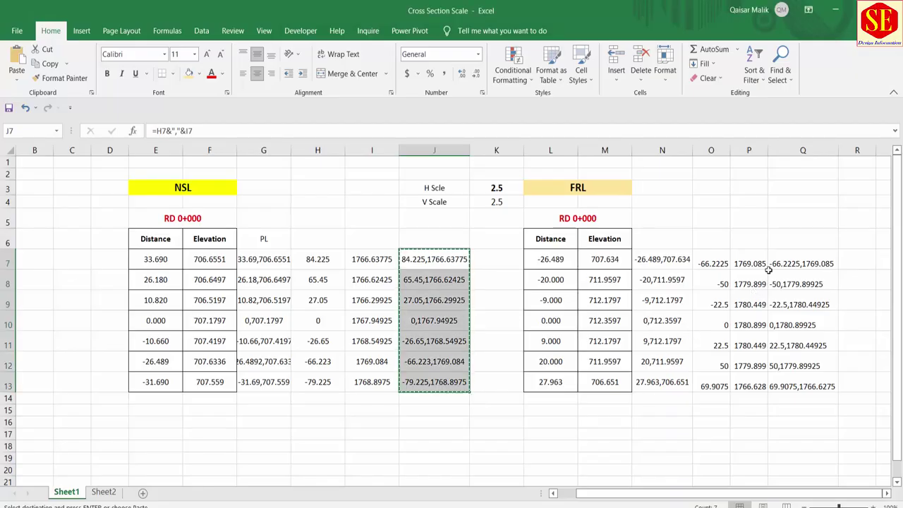
pyautogui.moveTo(790, 265); pyautogui.dragTo(794, 385)
pyautogui.rightClick(793, 384)
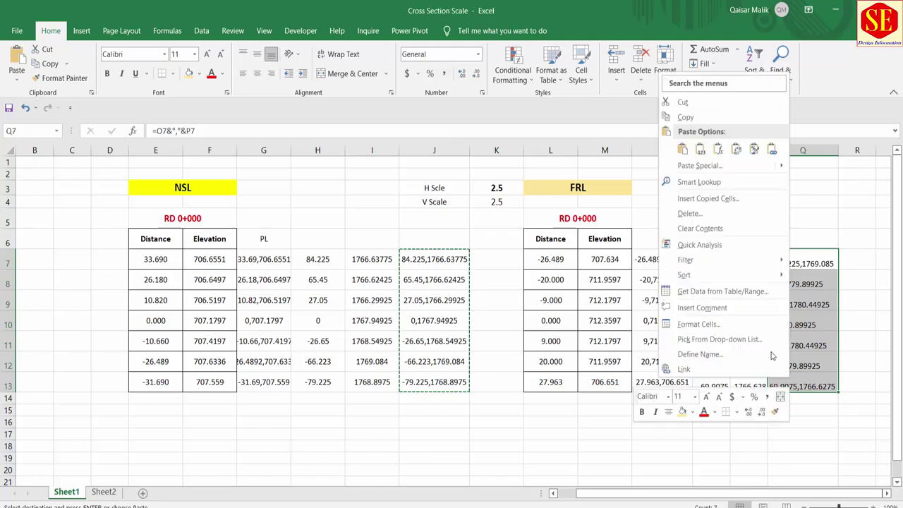
pyautogui.press('Escape')
pyautogui.hotkey('ctrl', 'c')
pyautogui.hotkey('alt', 'Tab')
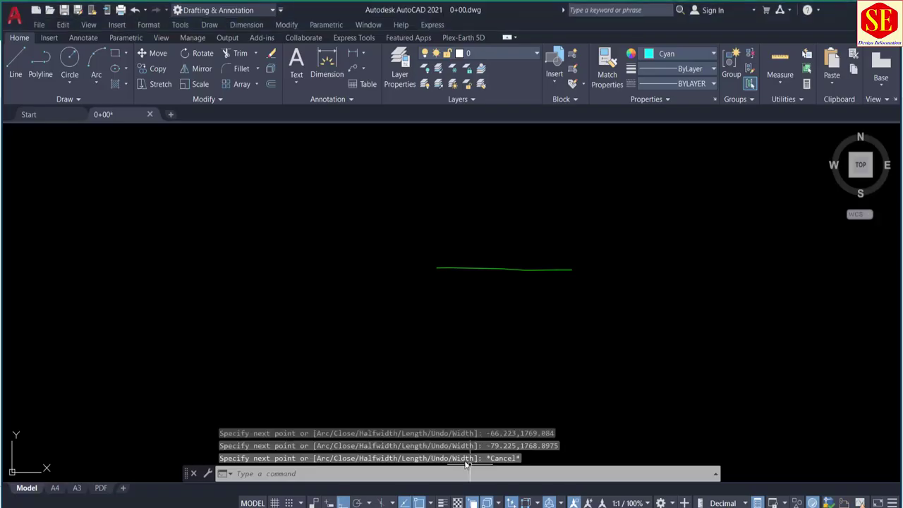
# Draw the cyan 2.5-scale FRL polyline from the pasted coordinates, then return to Excel
pyautogui.press('Return')
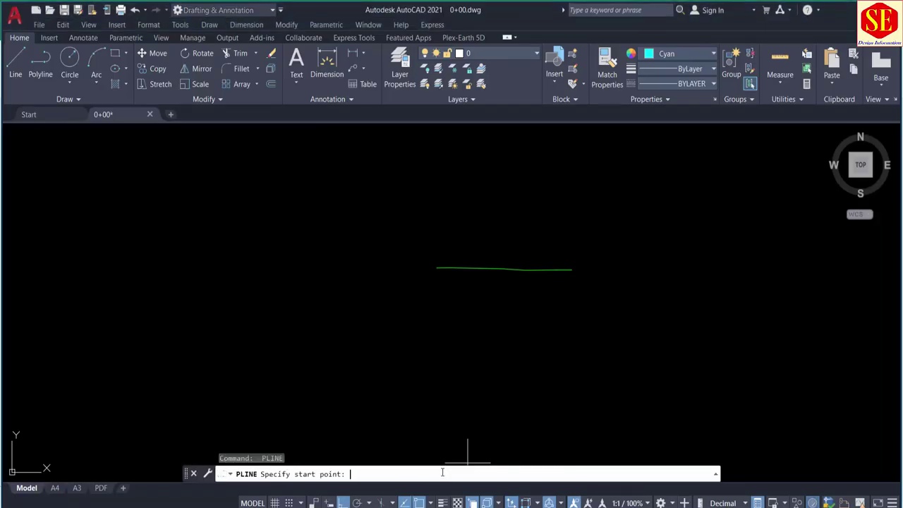
pyautogui.rightClick(445, 470)
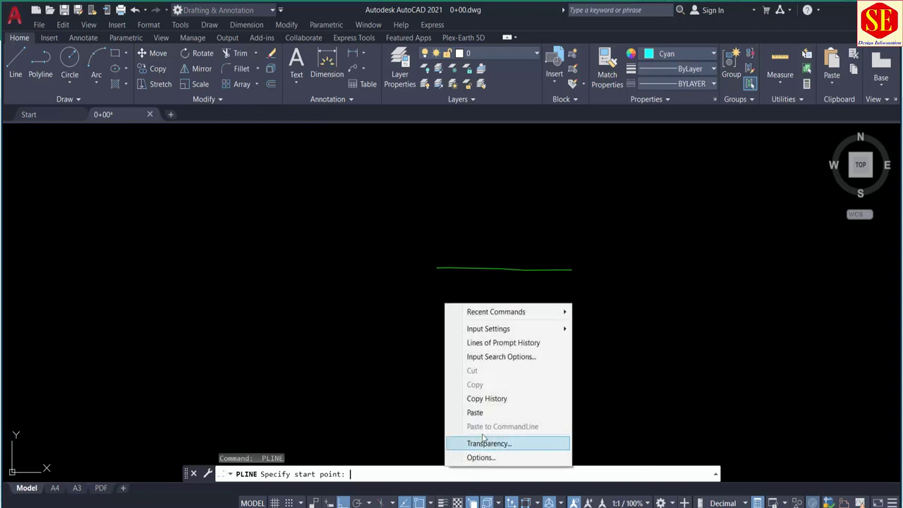
pyautogui.click(494, 412)
pyautogui.press('Escape')
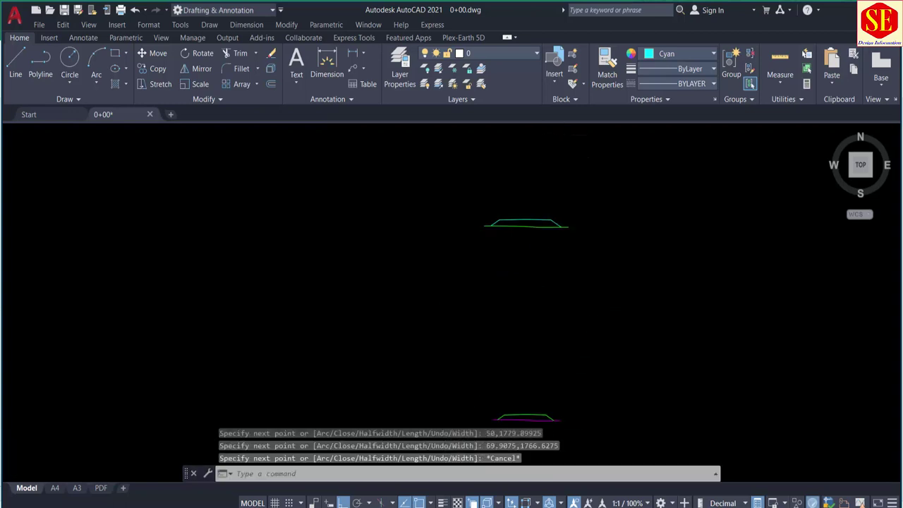
pyautogui.scroll(-3, 570, 268)
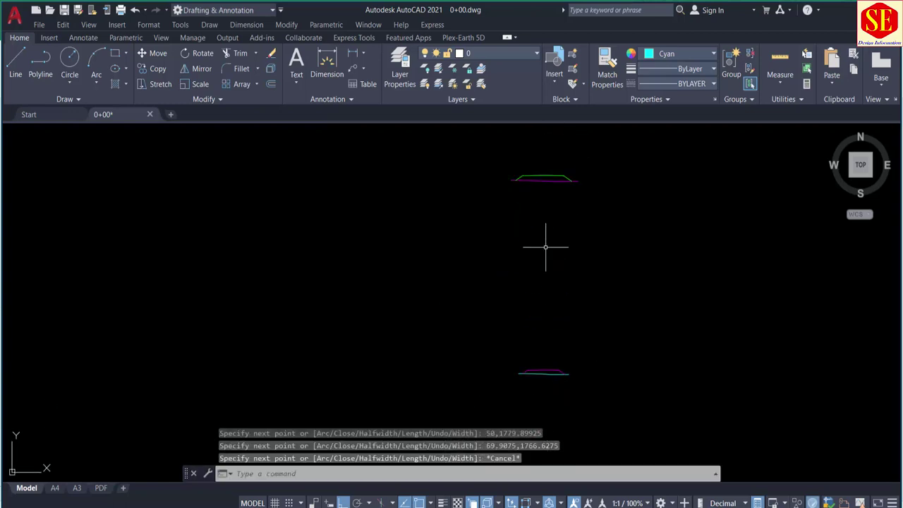
pyautogui.scroll(-3, 546, 244)
pyautogui.hotkey('alt', 'Tab')
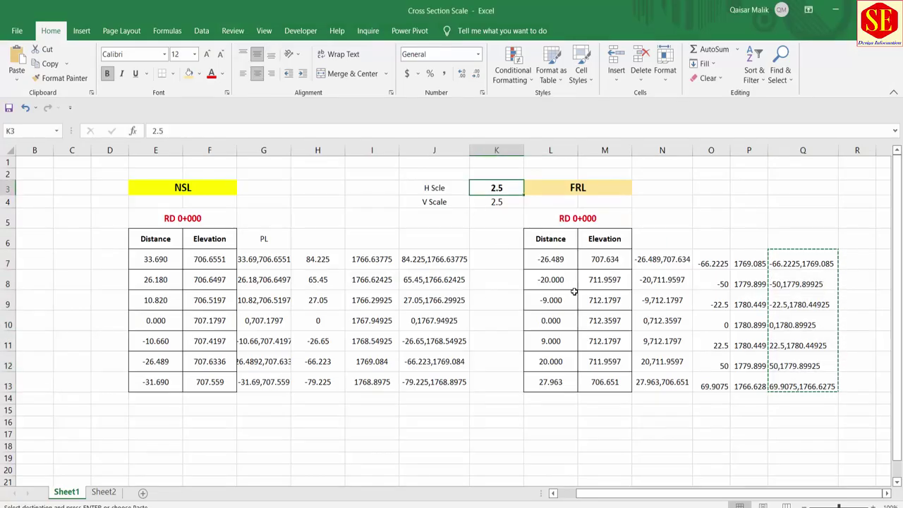
# Set horizontal scale 5 and vertical scale 3, then copy the NSL strings J7:J13
pyautogui.write('5')
pyautogui.press('Return')
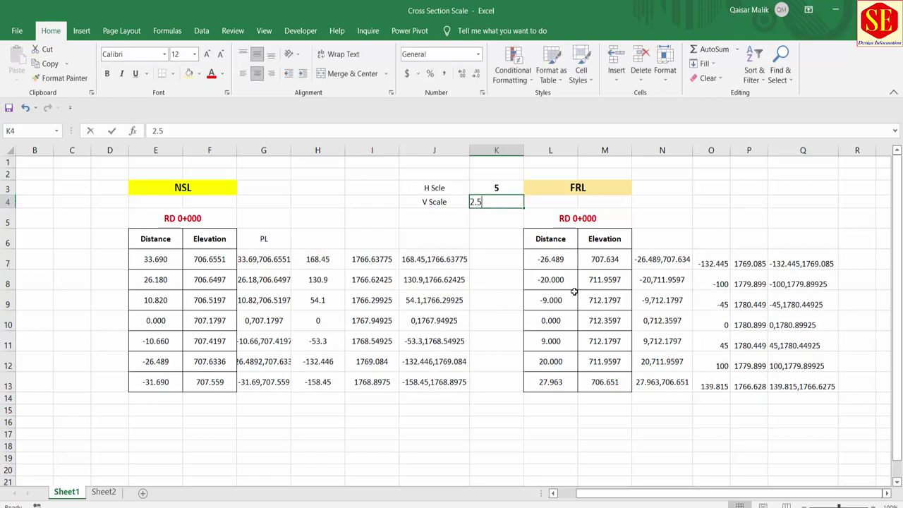
pyautogui.press('BackSpace')
pyautogui.press('BackSpace')
pyautogui.press('BackSpace')
pyautogui.write('3')
pyautogui.press('Return')
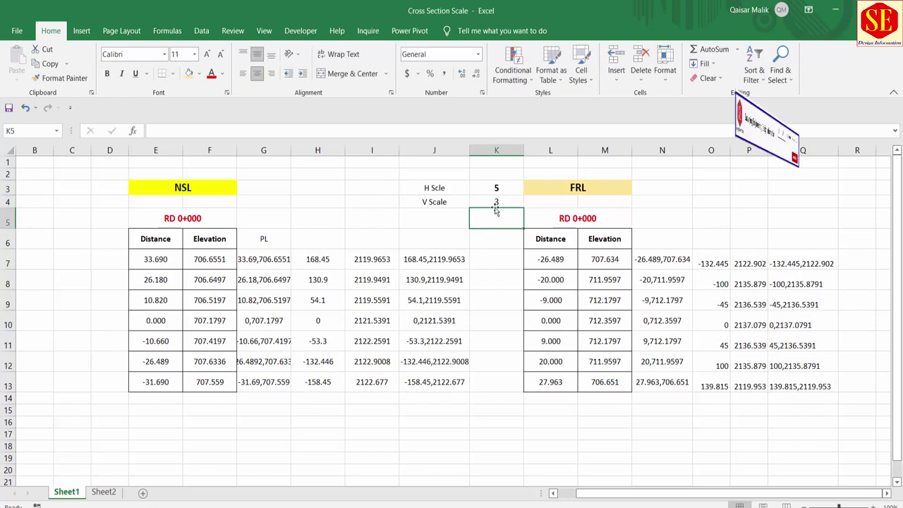
pyautogui.click(422, 260)
pyautogui.moveTo(422, 261); pyautogui.dragTo(412, 384)
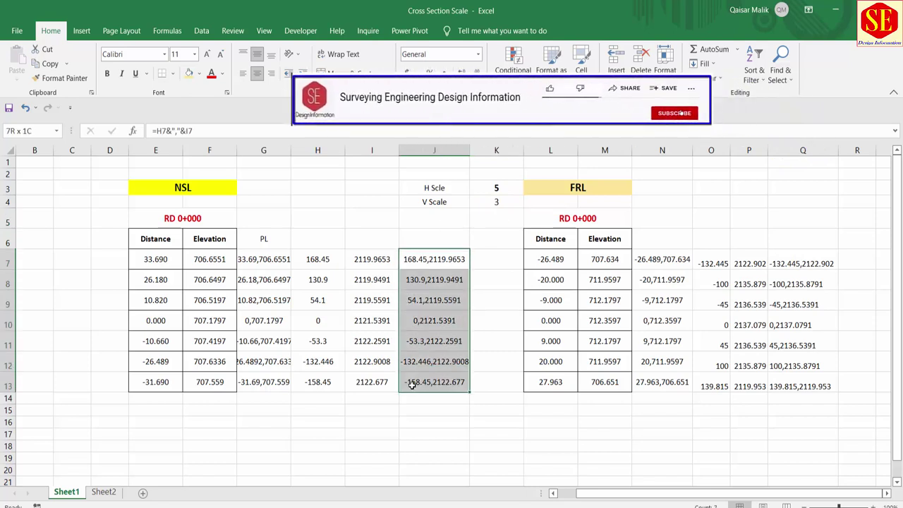
pyautogui.rightClick(417, 379)
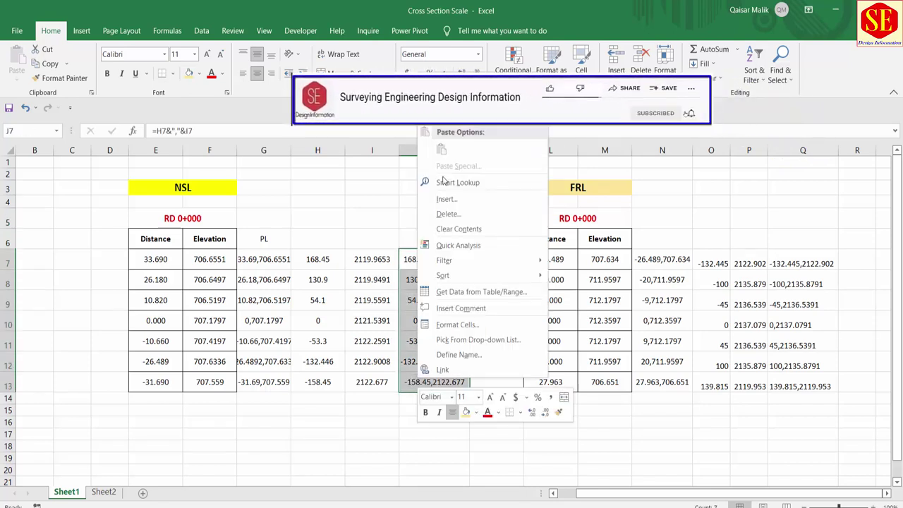
pyautogui.click(456, 129)
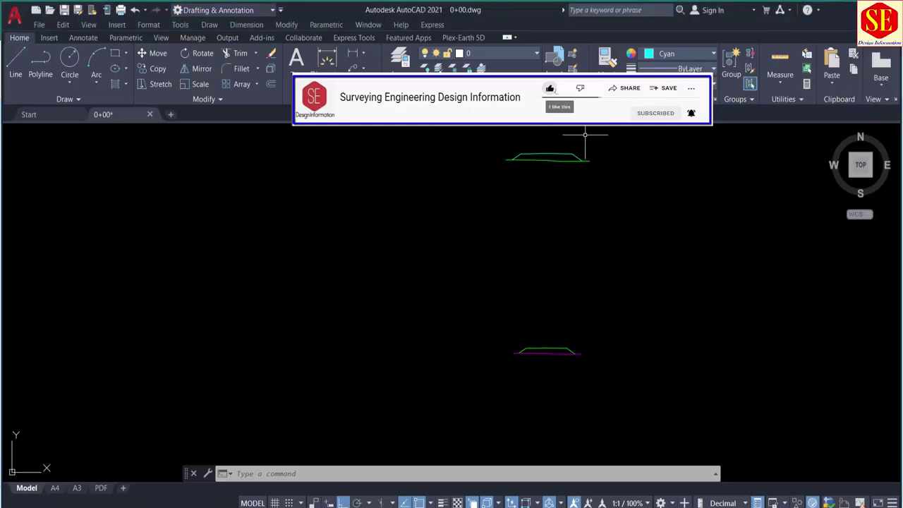
# Draw the NSL ground line as a blue polyline from the pasted 5×3 coordinates
pyautogui.moveTo(545, 213); pyautogui.dragTo(531, 349, button='middle')
pyautogui.click(674, 55)
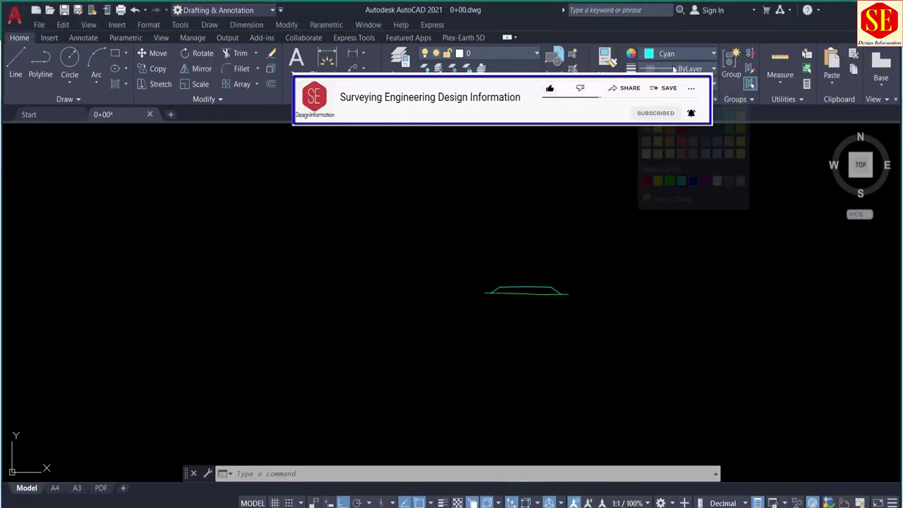
pyautogui.click(693, 181)
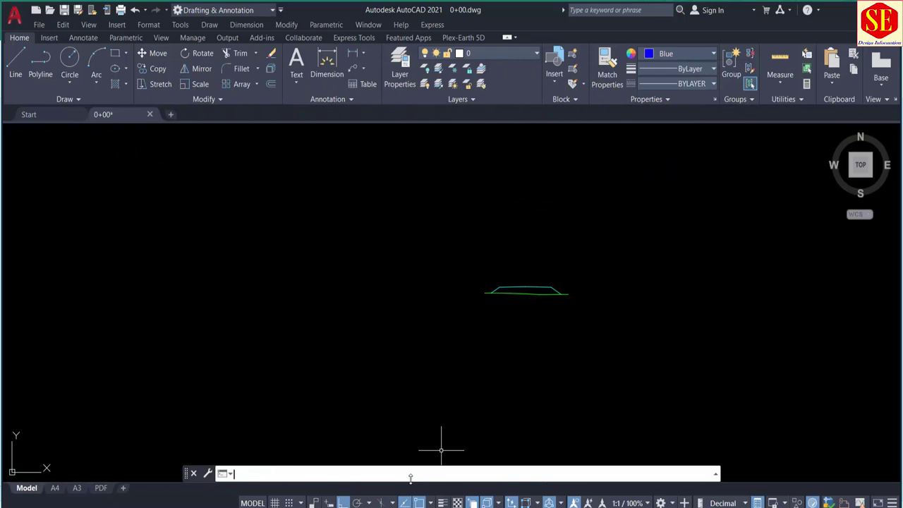
pyautogui.click(467, 474)
pyautogui.write('pl')
pyautogui.press('Return')
pyautogui.rightClick(381, 473)
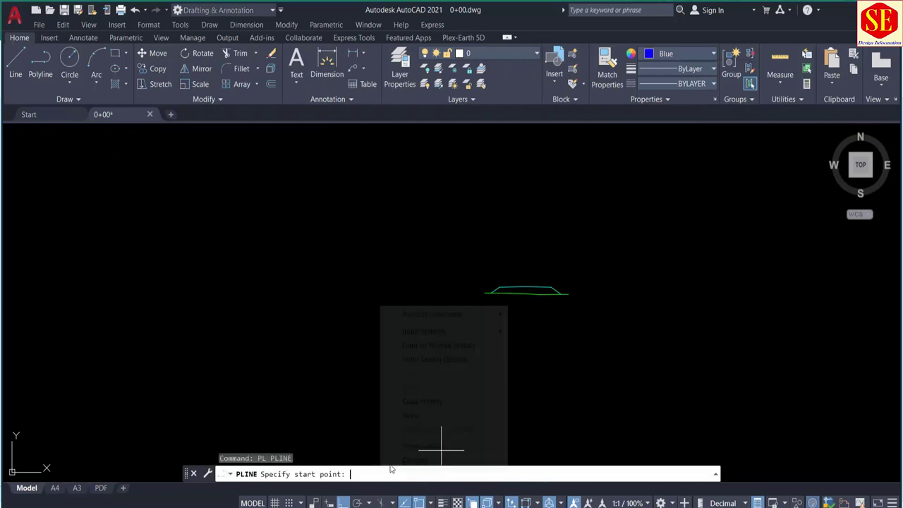
pyautogui.click(406, 413)
pyautogui.press('Escape')
pyautogui.scroll(-2, 485, 350)
pyautogui.scroll(3, 504, 261)
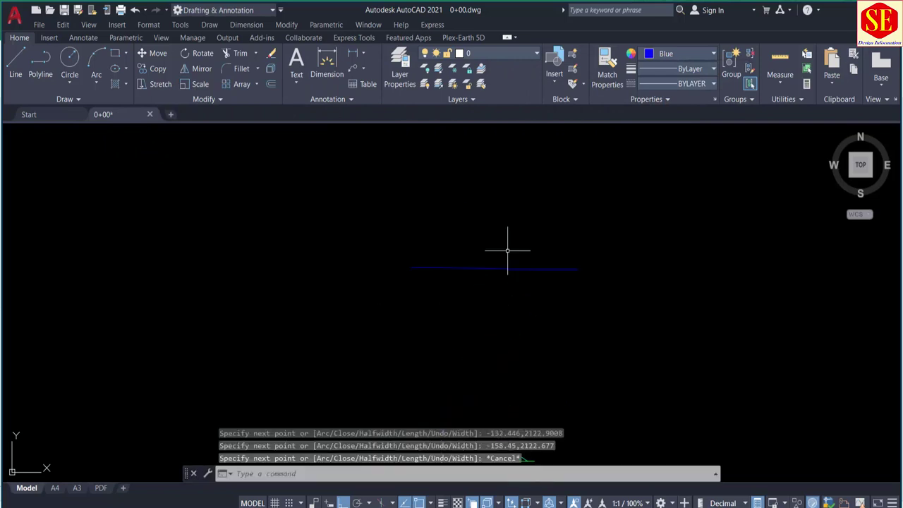
# Copy the FRL coordinate strings Q7:Q13 from the spreadsheet
pyautogui.hotkey('alt', 'Tab')
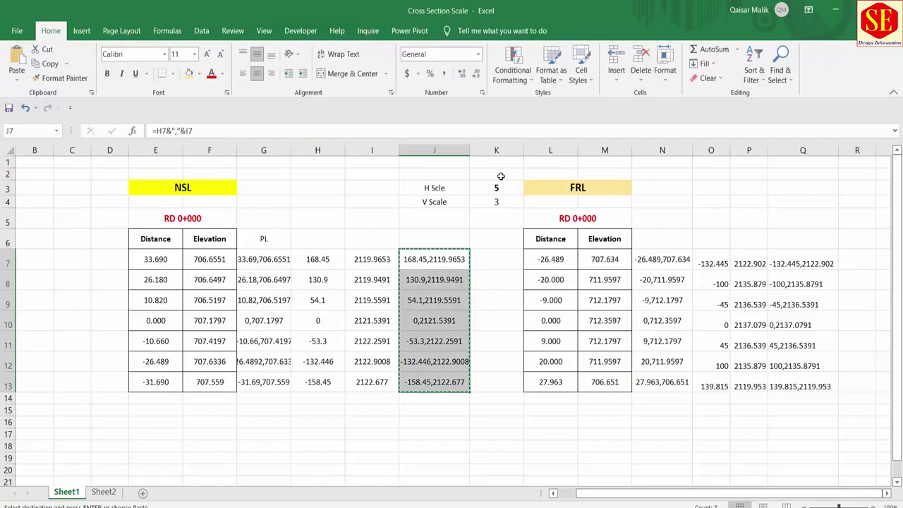
pyautogui.moveTo(804, 263)
pyautogui.mouseDown()
pyautogui.moveTo(797, 343)
pyautogui.moveTo(811, 384)
pyautogui.mouseUp()
pyautogui.rightClick(811, 385)
pyautogui.click(715, 119)
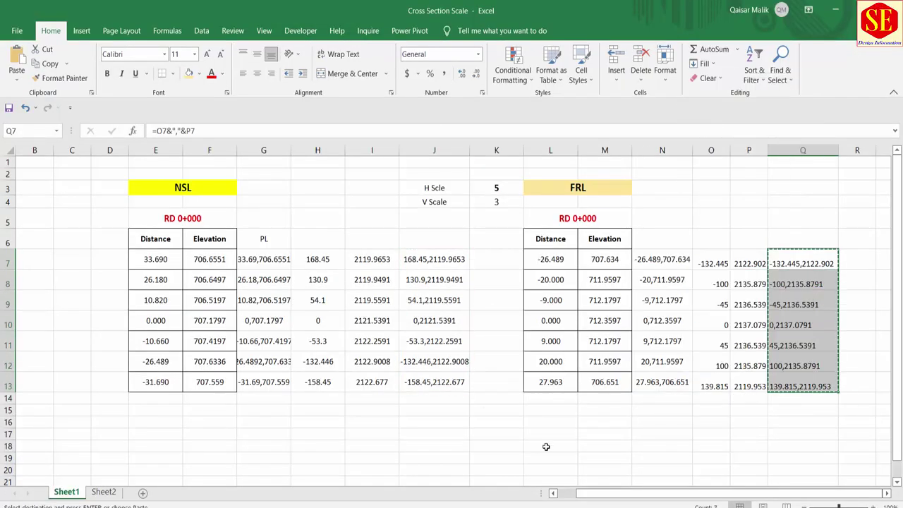
pyautogui.hotkey('alt', 'Tab')
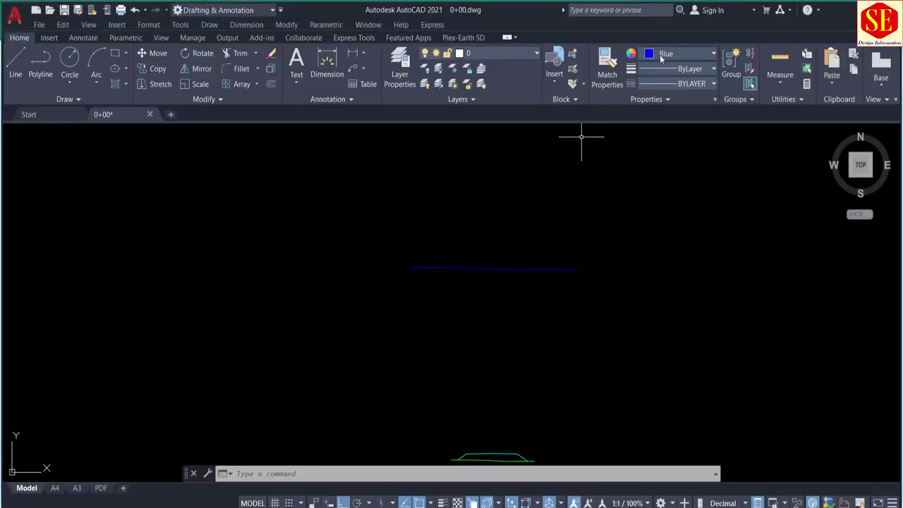
# Draw the FRL road profile as a cyan polyline from the pasted coordinates
pyautogui.click(661, 58)
pyautogui.click(679, 181)
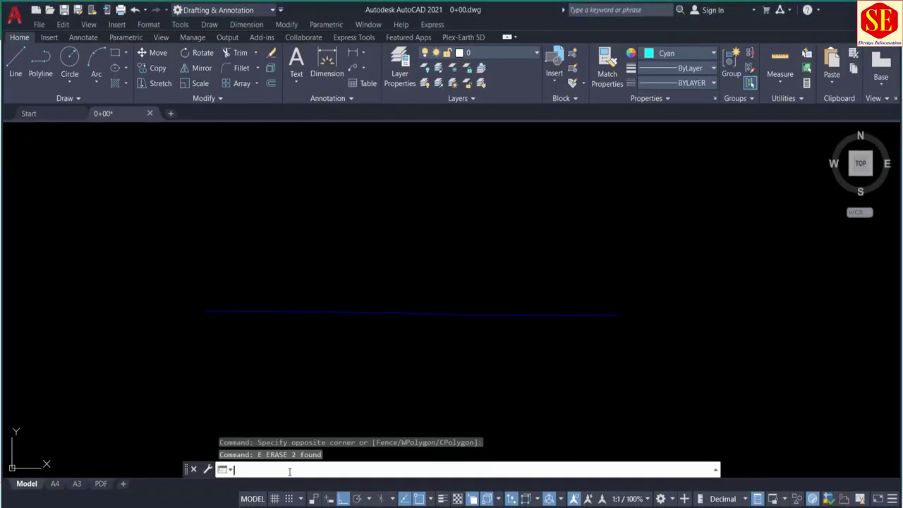
pyautogui.write('pl')
pyautogui.press('Return')
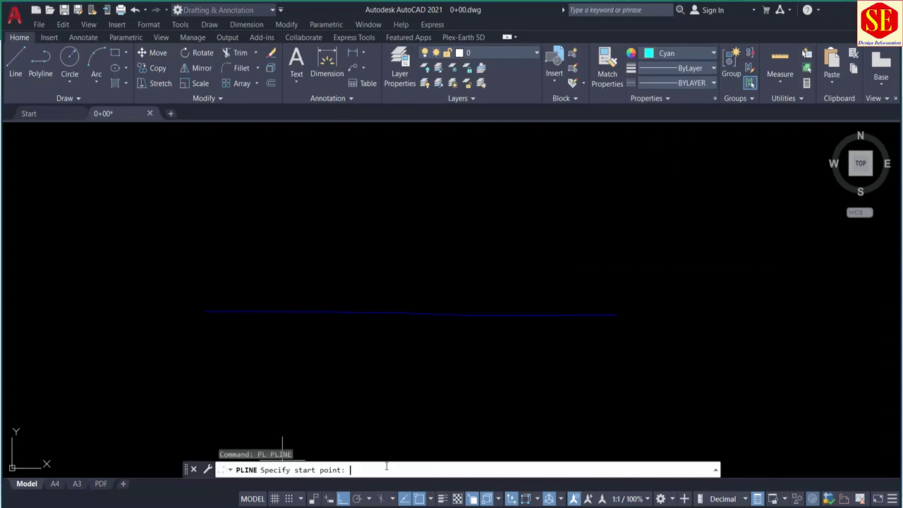
pyautogui.rightClick(386, 466)
pyautogui.click(413, 413)
pyautogui.press('Escape')
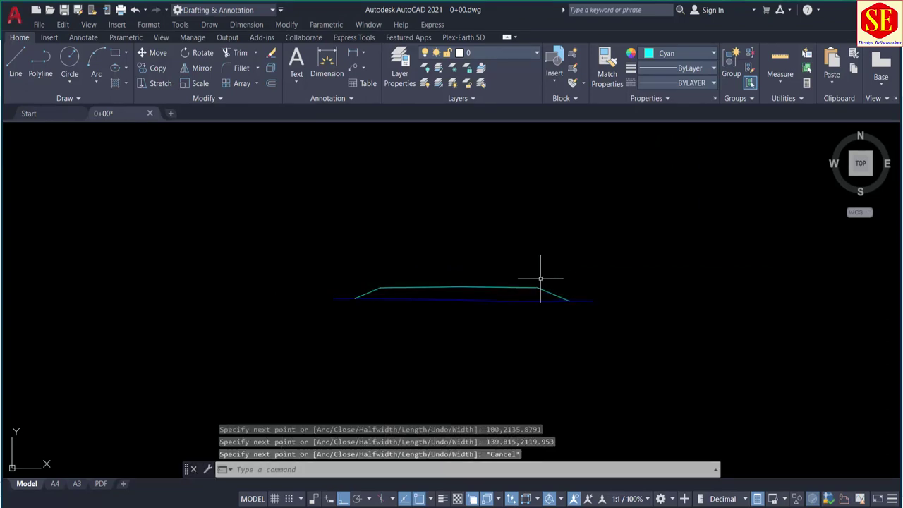
pyautogui.scroll(-3, 540, 279)
pyautogui.scroll(3, 520, 283)
pyautogui.scroll(-3, 474, 278)
pyautogui.scroll(1, 475, 413)
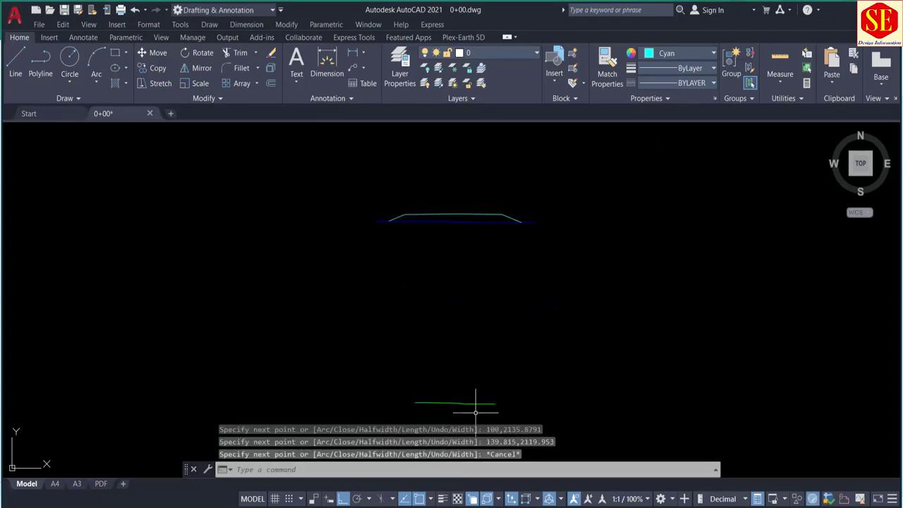
pyautogui.scroll(2, 475, 413)
pyautogui.scroll(-3, 508, 367)
pyautogui.scroll(2, 451, 297)
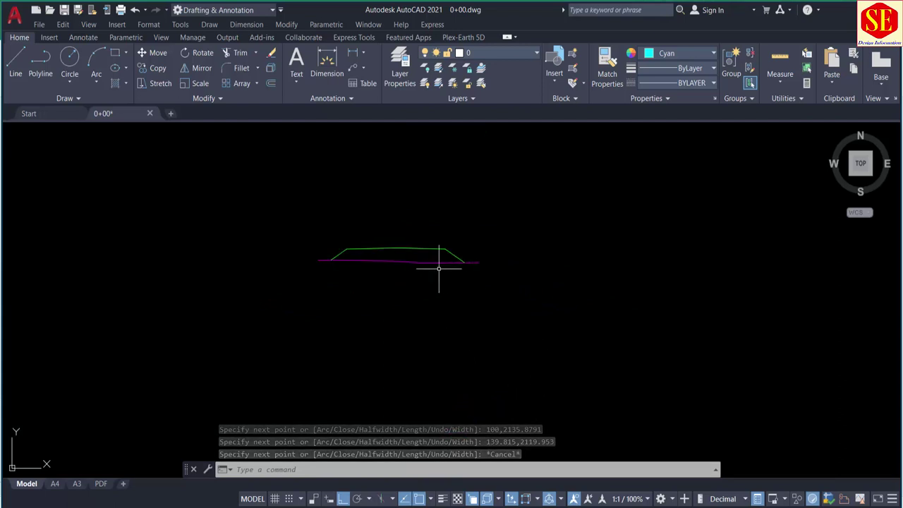
pyautogui.scroll(-2, 452, 267)
pyautogui.scroll(2, 494, 261)
pyautogui.scroll(1, 487, 282)
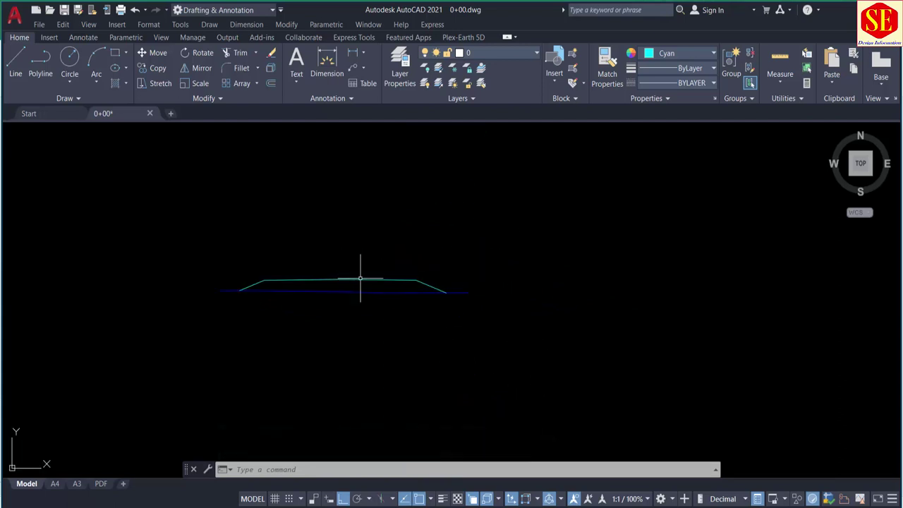
pyautogui.hotkey('alt', 'Tab')
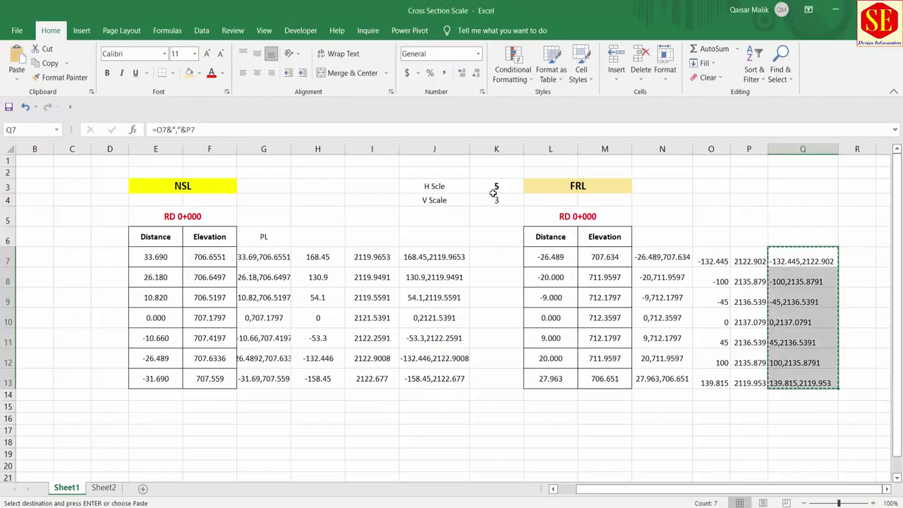
# Select the H scale cell K3, then bring the original road cross-section sheet into view
pyautogui.click(497, 187)
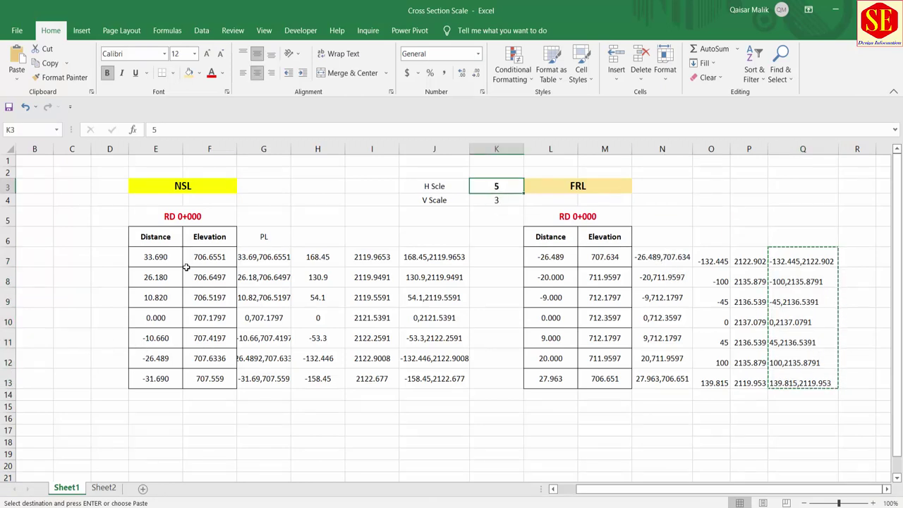
pyautogui.scroll(-10, 473, 238)
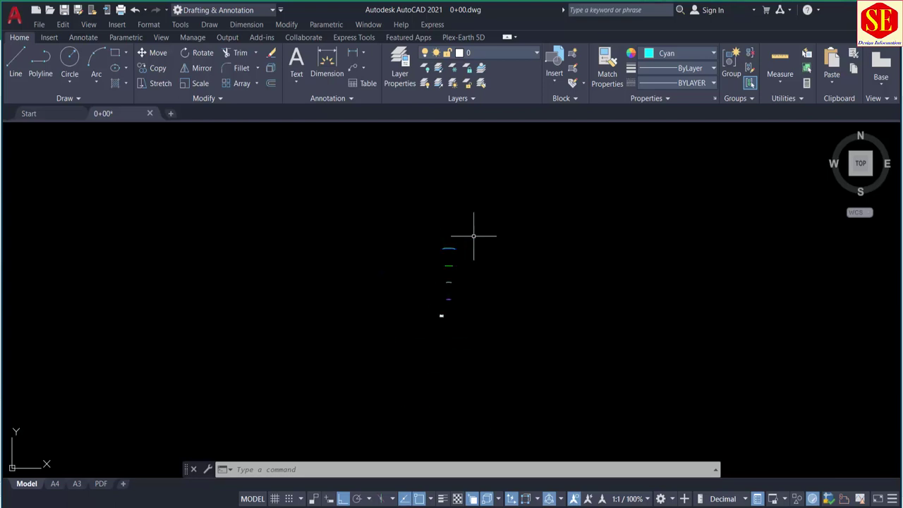
pyautogui.scroll(5, 443, 322)
pyautogui.scroll(5, 430, 245)
pyautogui.moveTo(438, 346); pyautogui.dragTo(470, 240, button='middle')
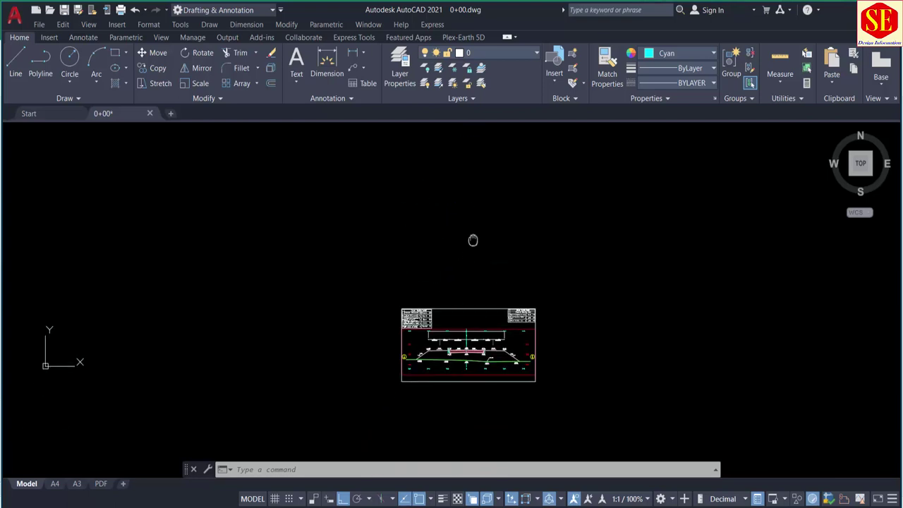
pyautogui.scroll(3, 494, 353)
pyautogui.scroll(3, 396, 312)
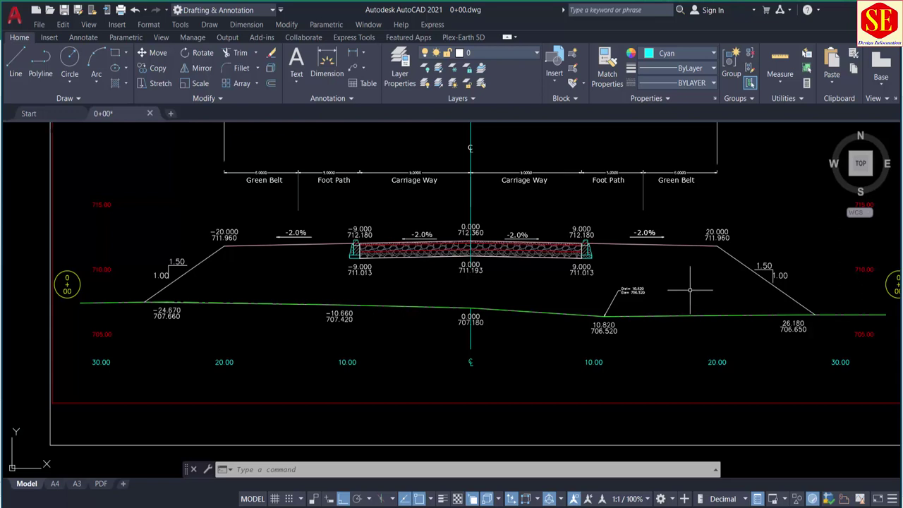
pyautogui.scroll(4, 670, 240)
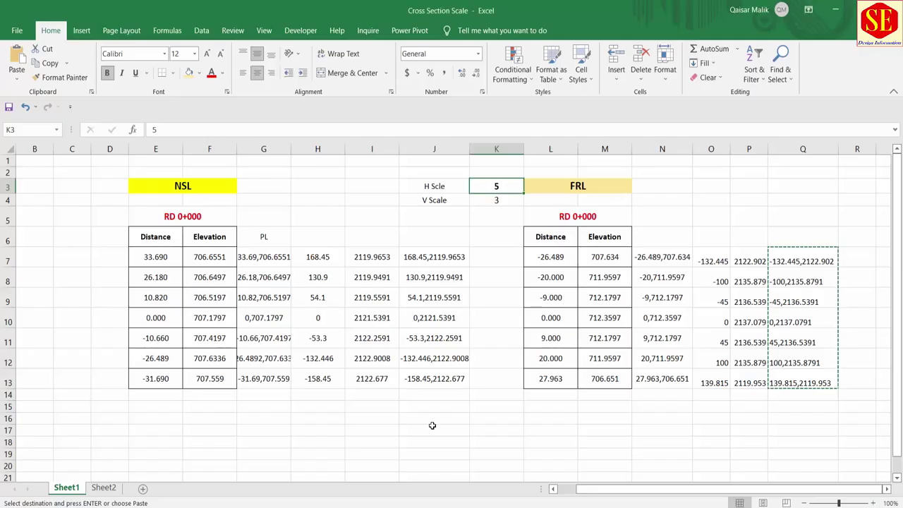
# Enter 1000 for both H Scle (K3) and V Scale (K4), then select NSL strings J7:J13
pyautogui.hotkey('alt', 'Tab')
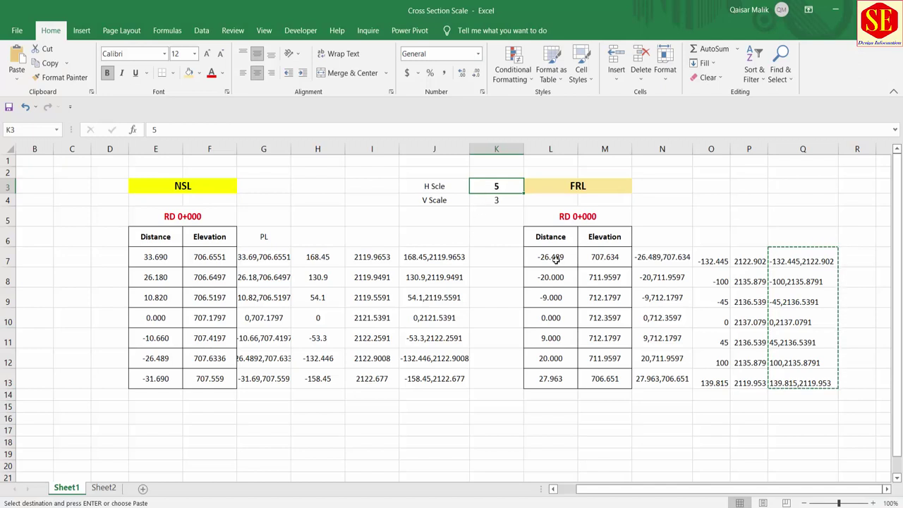
pyautogui.write('1000')
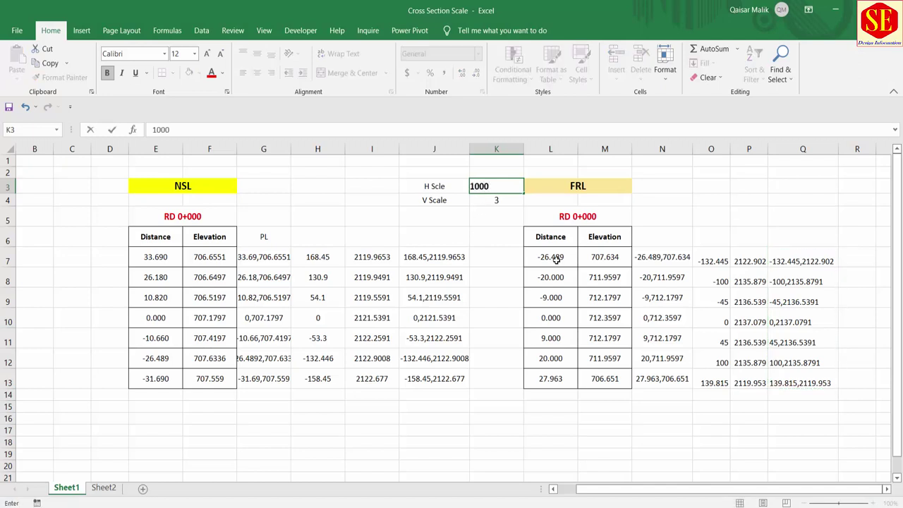
pyautogui.press('Return')
pyautogui.write('1000')
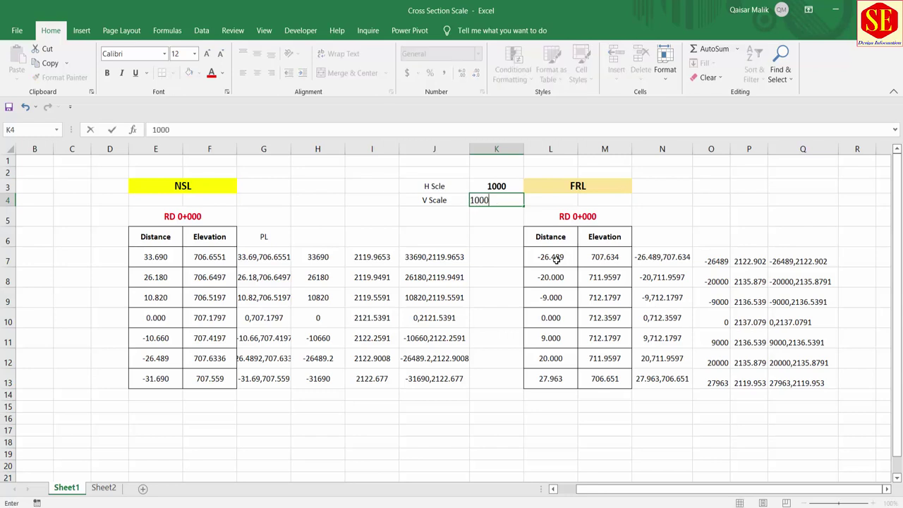
pyautogui.press('Return')
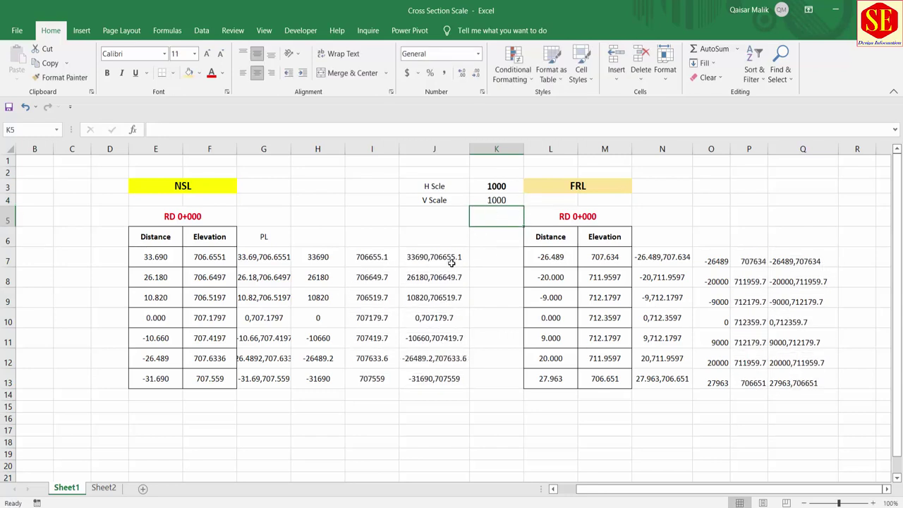
pyautogui.moveTo(431, 256); pyautogui.dragTo(438, 369)
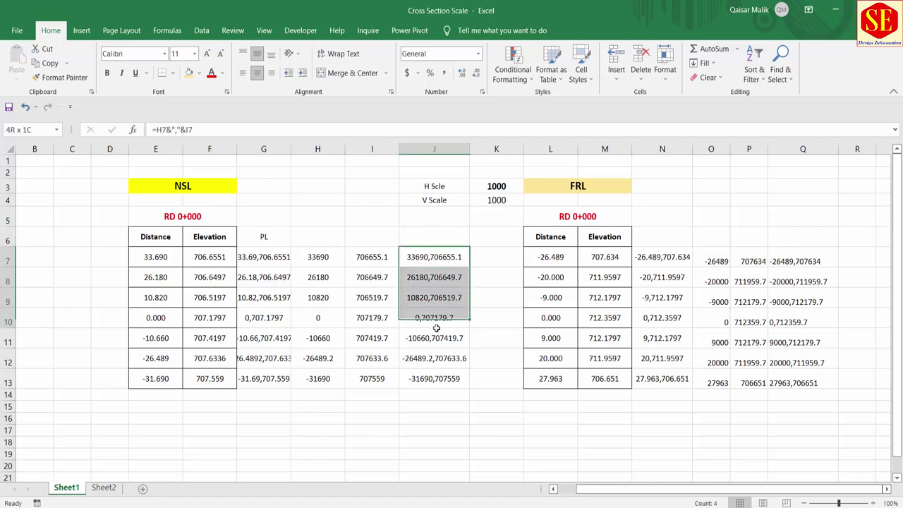
# Copy the NSL strings J7:J13 and draw them as a polyline with ortho turned off
pyautogui.rightClick(438, 369)
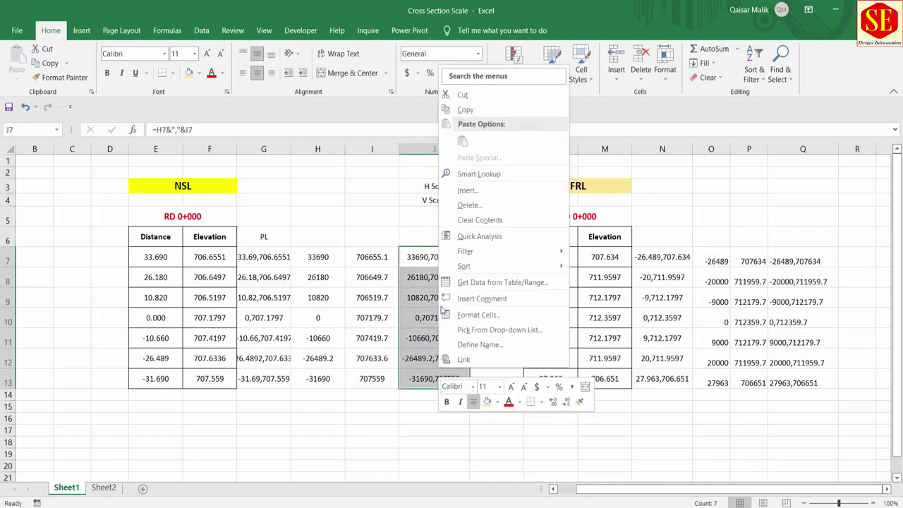
pyautogui.click(466, 109)
pyautogui.scroll(5, 474, 292)
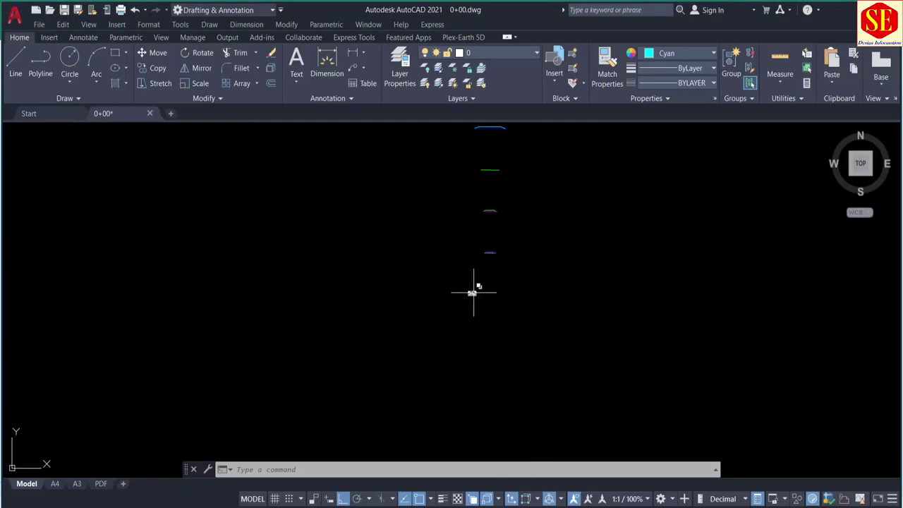
pyautogui.click(436, 473)
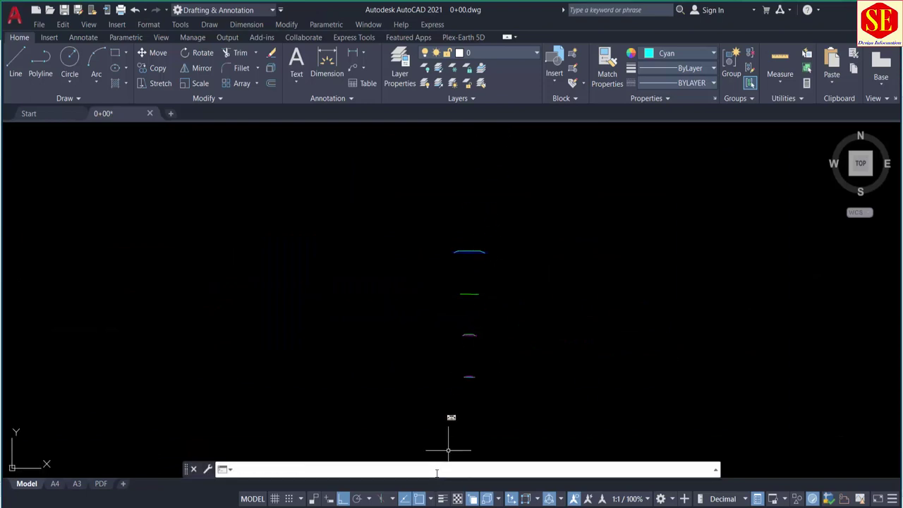
pyautogui.write('rl')
pyautogui.press('Return')
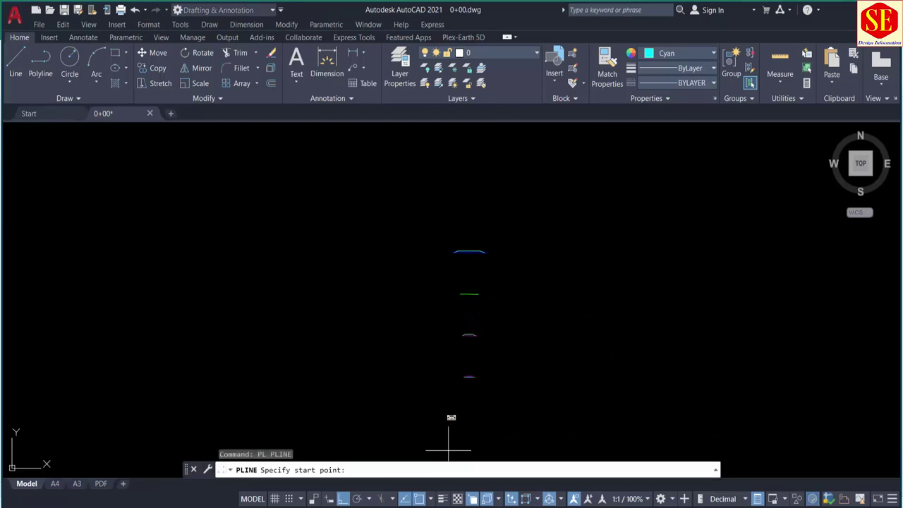
pyautogui.rightClick(373, 469)
pyautogui.click(373, 470)
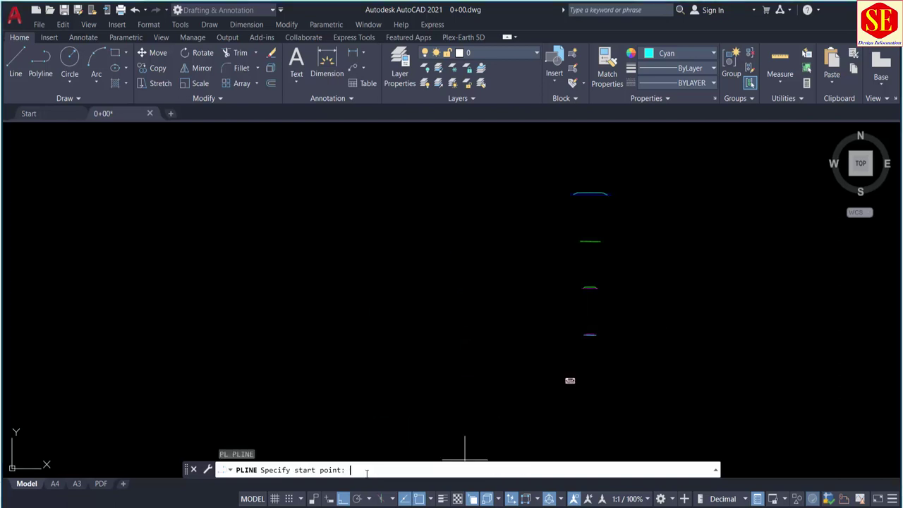
pyautogui.rightClick(374, 470)
pyautogui.click(403, 412)
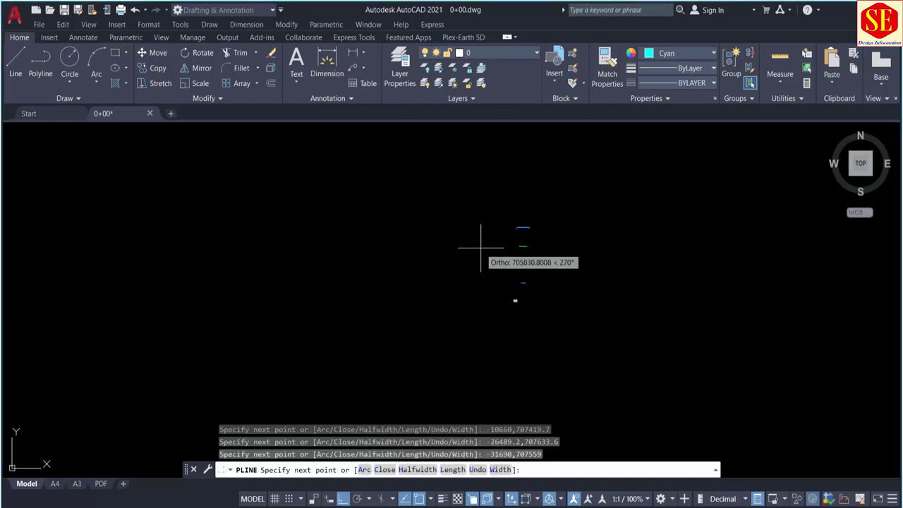
pyautogui.press('F8')
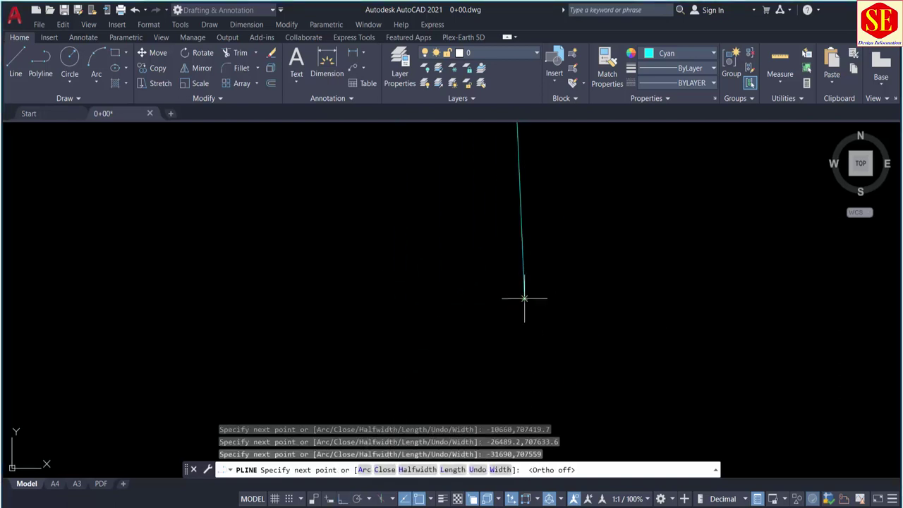
pyautogui.press('Escape')
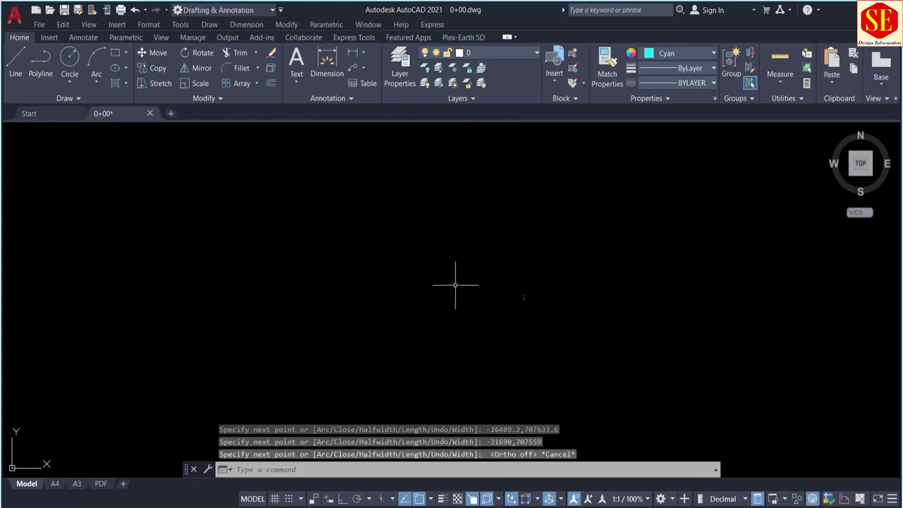
# Zoom to extents and inspect the new 1000-scale polyline relative to the original cross-section
pyautogui.write('z')
pyautogui.press('Return')
pyautogui.write('e')
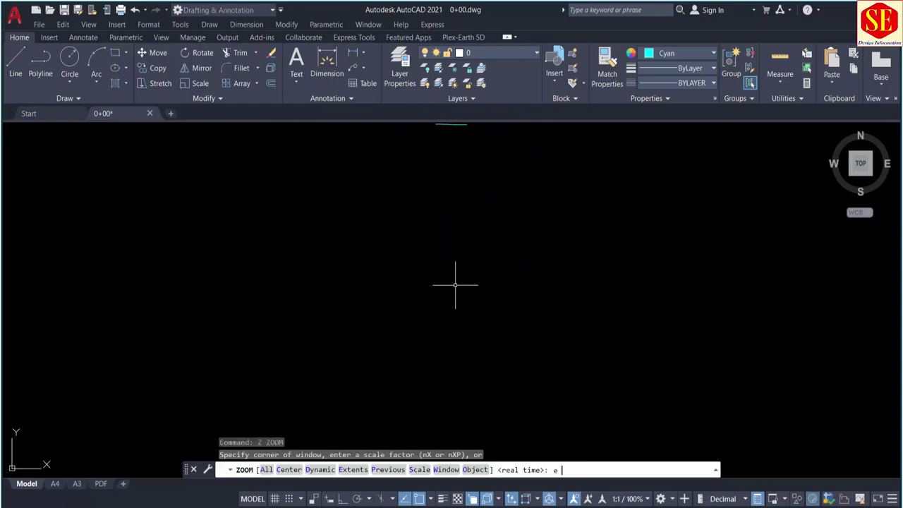
pyautogui.press('Return')
pyautogui.scroll(5, 459, 230)
pyautogui.scroll(3, 429, 201)
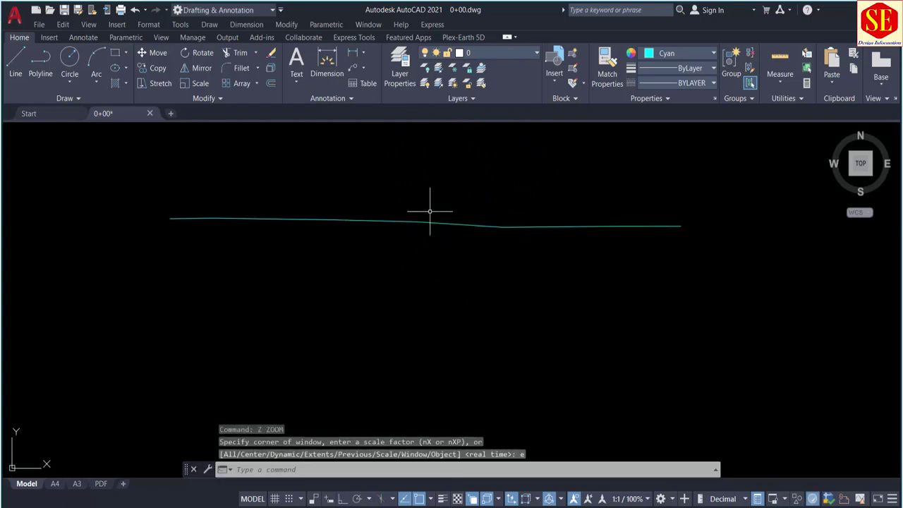
pyautogui.click(428, 225)
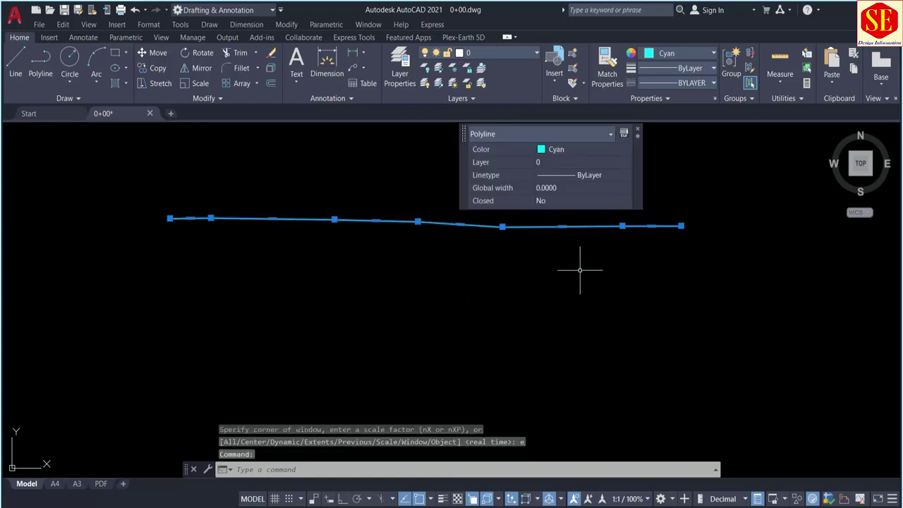
pyautogui.scroll(-5, 568, 279)
pyautogui.scroll(-2, 546, 310)
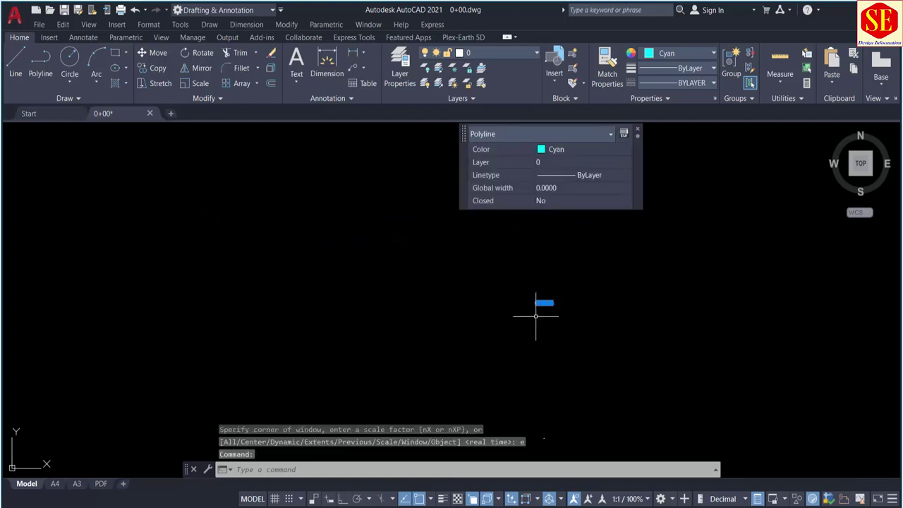
pyautogui.moveTo(554, 369); pyautogui.dragTo(504, 413, button='middle')
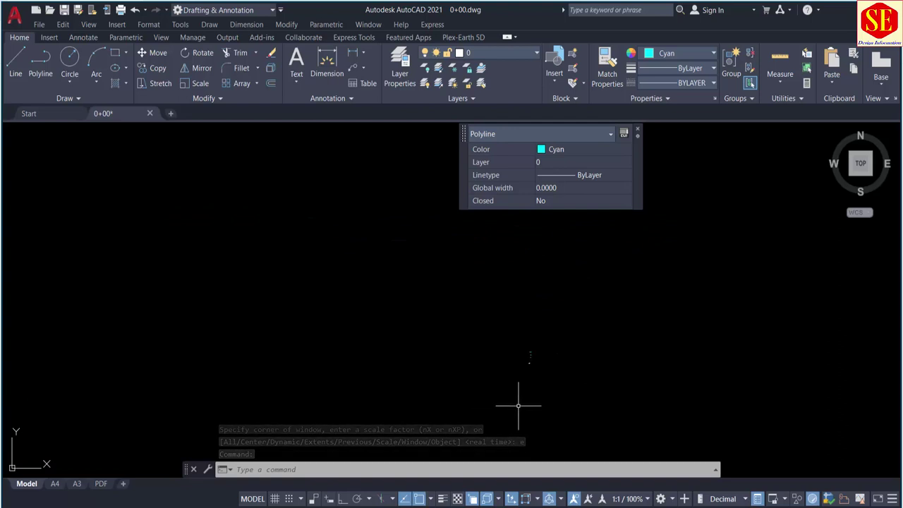
pyautogui.moveTo(517, 379); pyautogui.dragTo(540, 292, button='middle')
pyautogui.scroll(3, 473, 306)
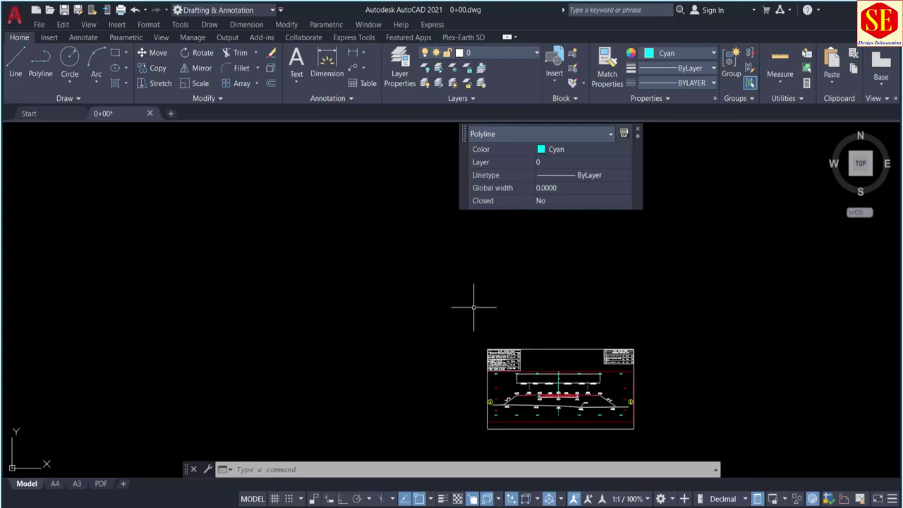
pyautogui.scroll(-5, 568, 398)
pyautogui.moveTo(568, 353); pyautogui.dragTo(577, 459, button='middle')
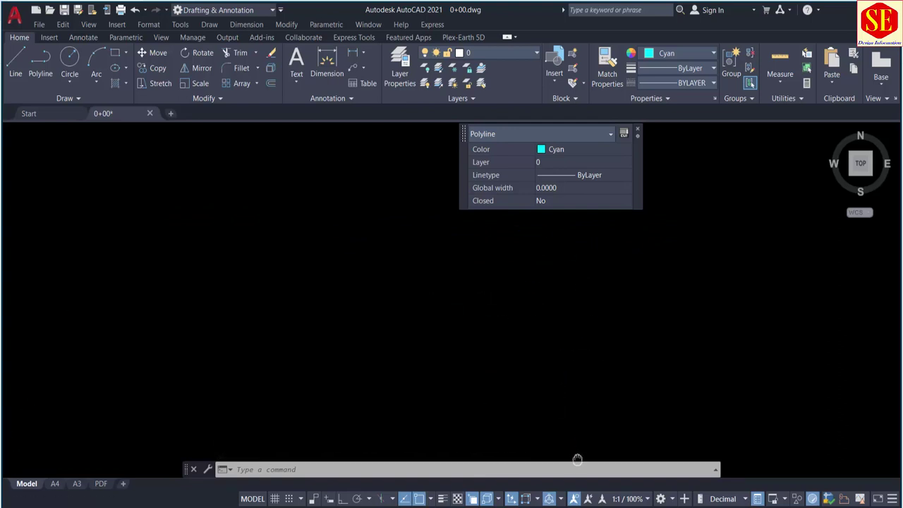
pyautogui.scroll(5, 565, 346)
pyautogui.scroll(3, 570, 282)
pyautogui.scroll(2, 536, 247)
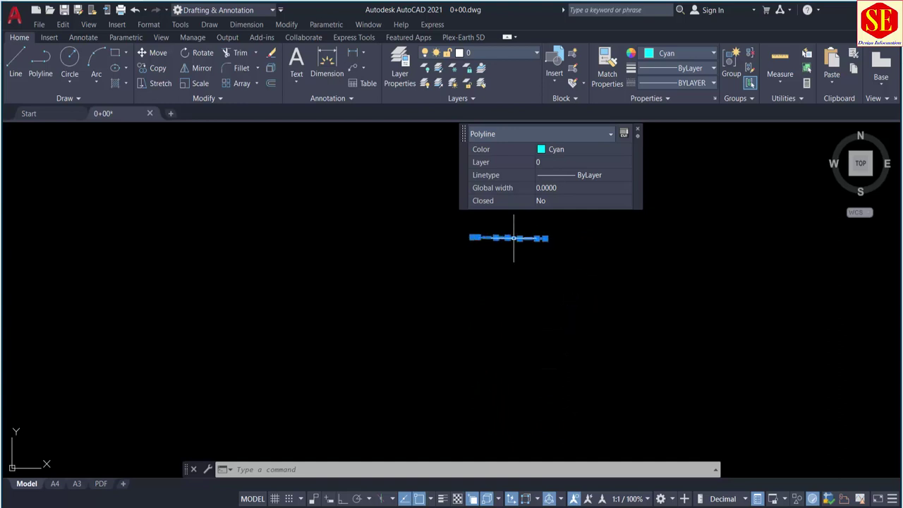
pyautogui.moveTo(515, 240); pyautogui.dragTo(515, 331, button='middle')
pyautogui.scroll(6, 504, 311)
pyautogui.press('Escape')
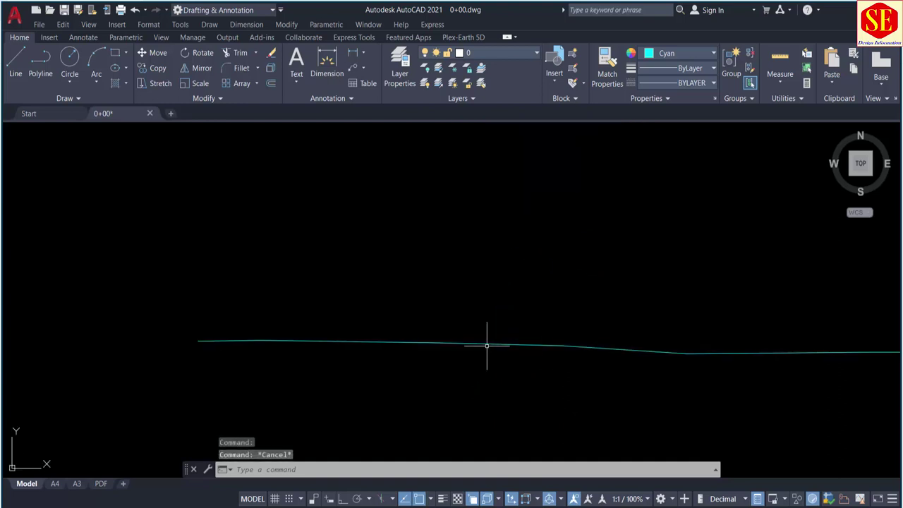
# Copy the 1000-scale FRL coordinate strings Q7:Q13 from Excel
pyautogui.hotkey('alt', 'Tab')
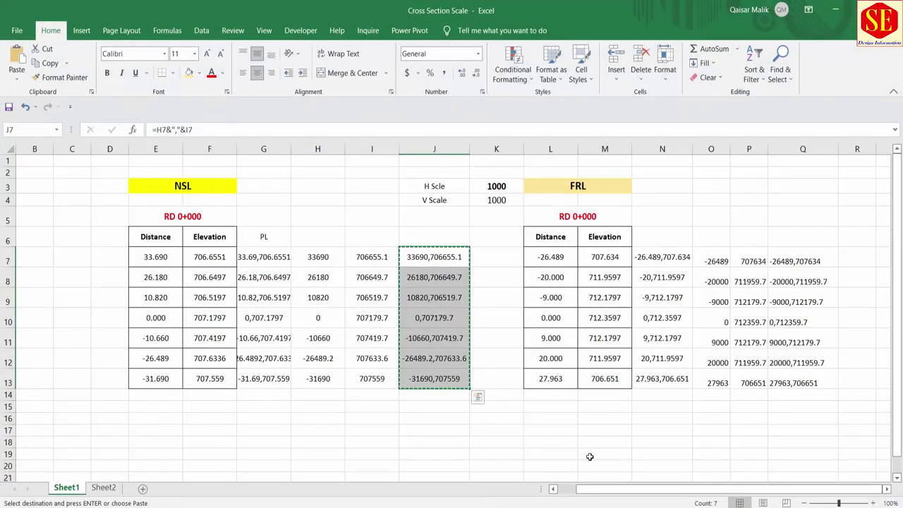
pyautogui.moveTo(787, 261); pyautogui.dragTo(783, 381)
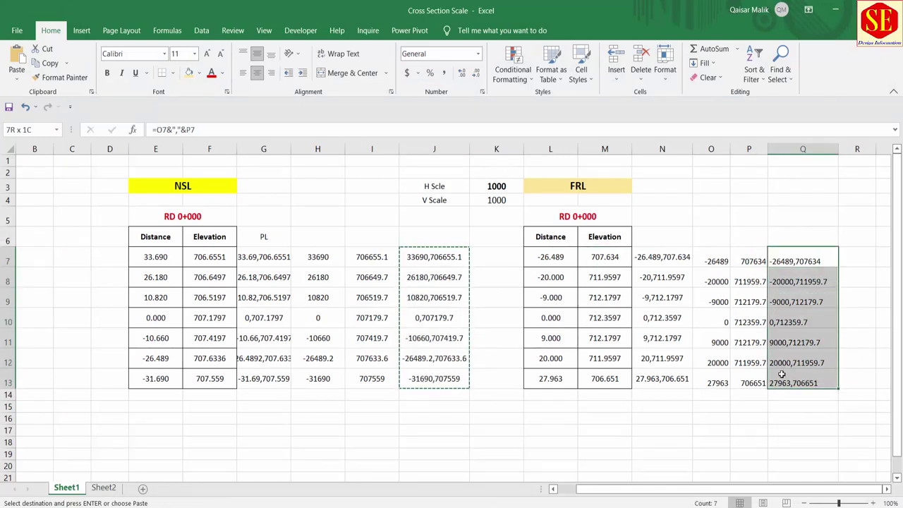
pyautogui.rightClick(783, 381)
pyautogui.click(678, 117)
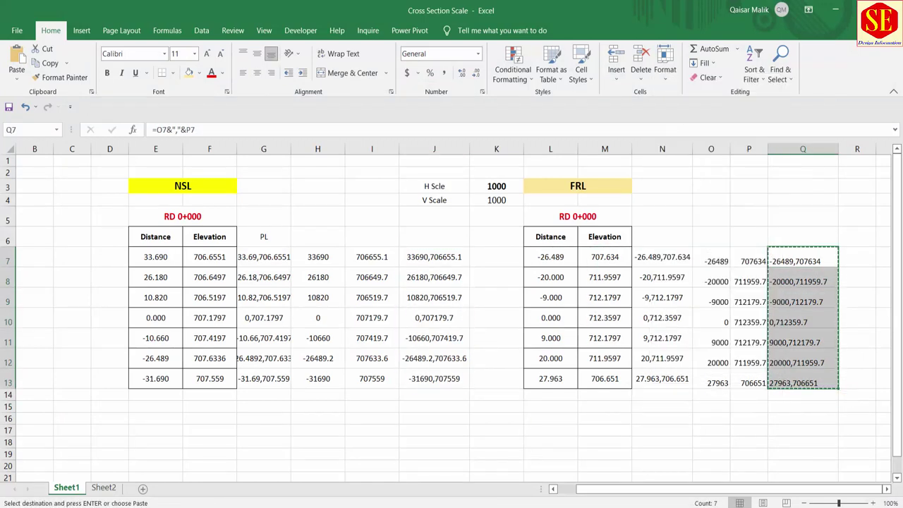
pyautogui.hotkey('alt', 'Tab')
# Draw the FRL embankment as a red polyline from the pasted coordinates
pyautogui.click(677, 53)
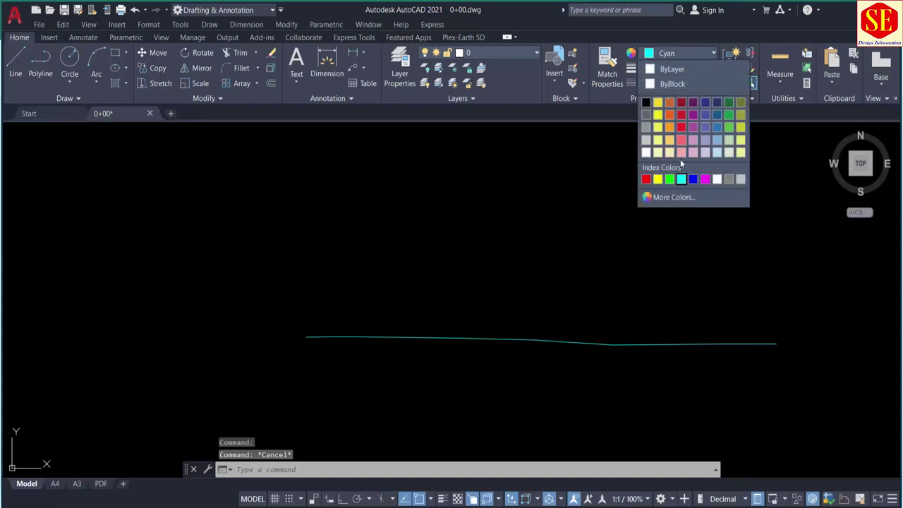
pyautogui.click(645, 179)
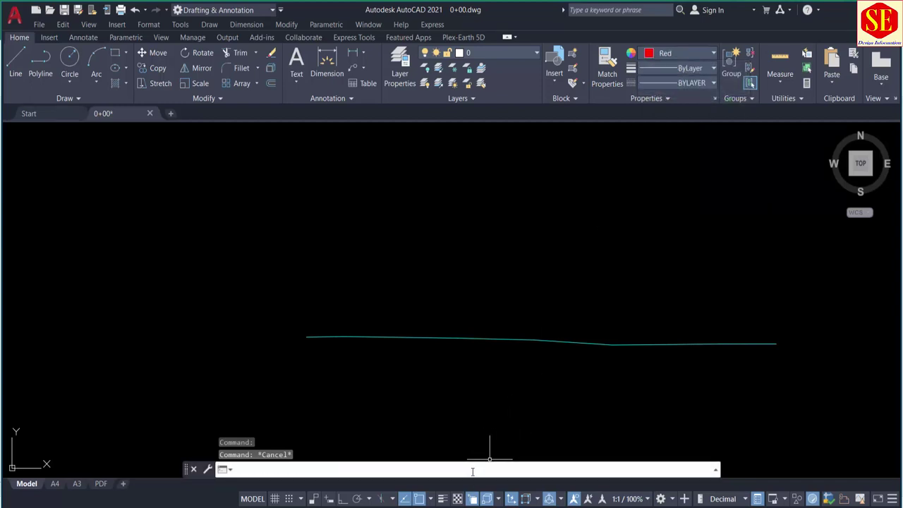
pyautogui.click(468, 470)
pyautogui.write('pl')
pyautogui.press('Return')
pyautogui.rightClick(405, 469)
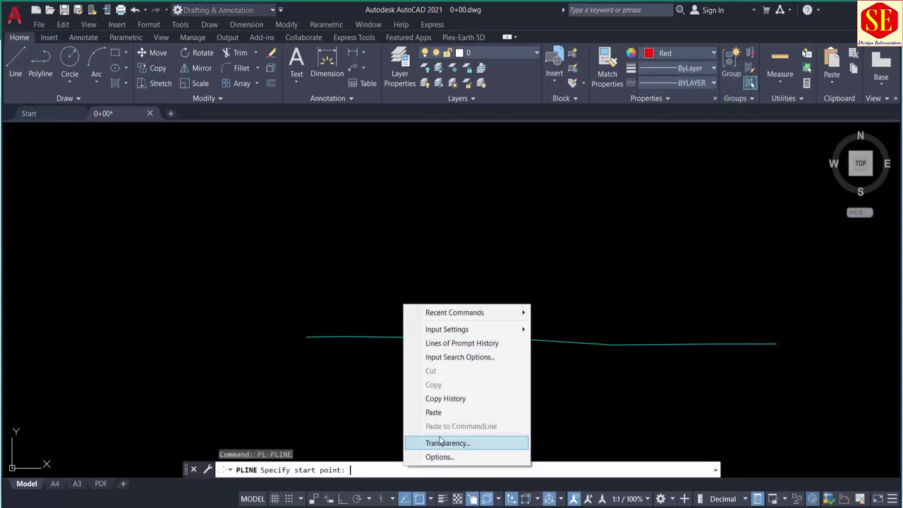
pyautogui.click(458, 410)
pyautogui.press('Escape')
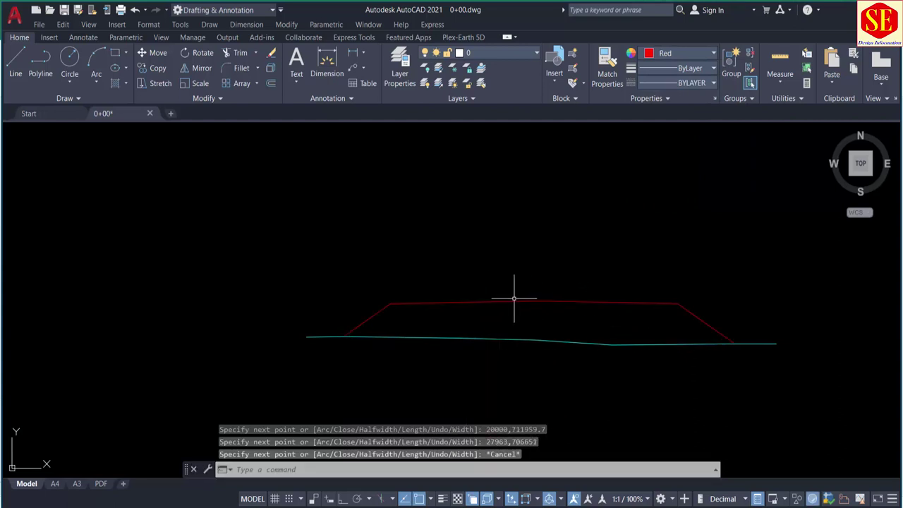
# Change V Scale to 1500 and H Scle to 2000, then select NSL strings J7:J13
pyautogui.hotkey('alt', 'Tab')
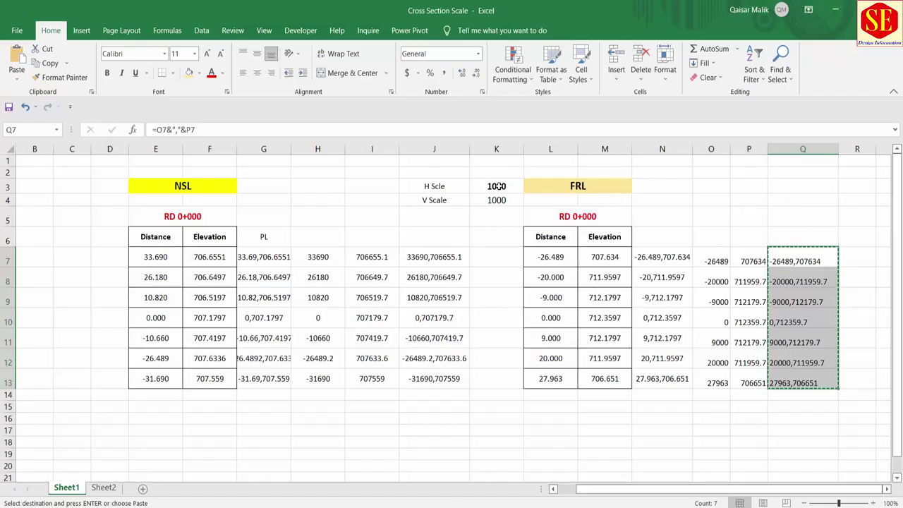
pyautogui.click(498, 186)
pyautogui.click(498, 201)
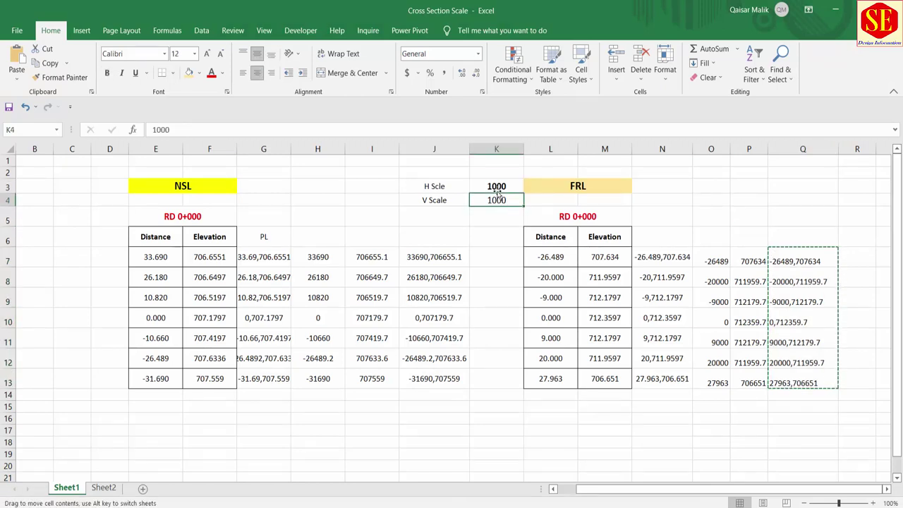
pyautogui.click(496, 186)
pyautogui.click(496, 200)
pyautogui.click(497, 187)
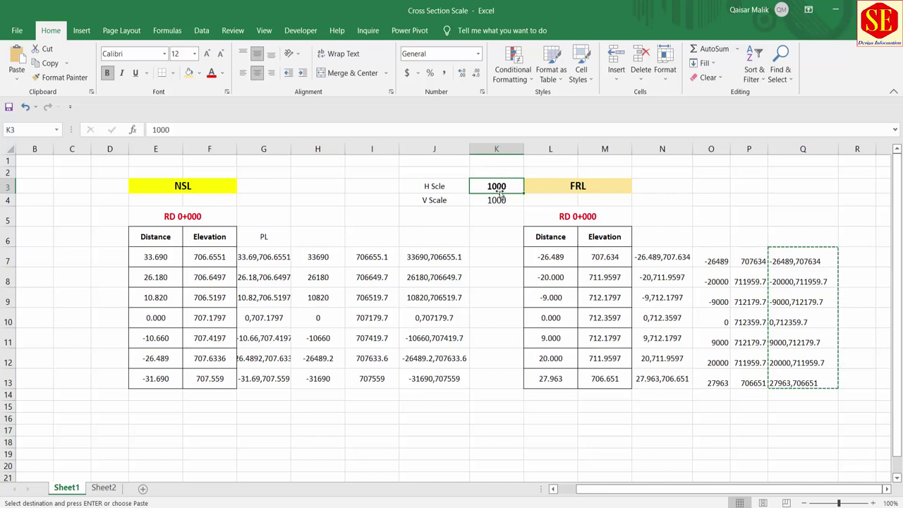
pyautogui.click(499, 201)
pyautogui.write('15')
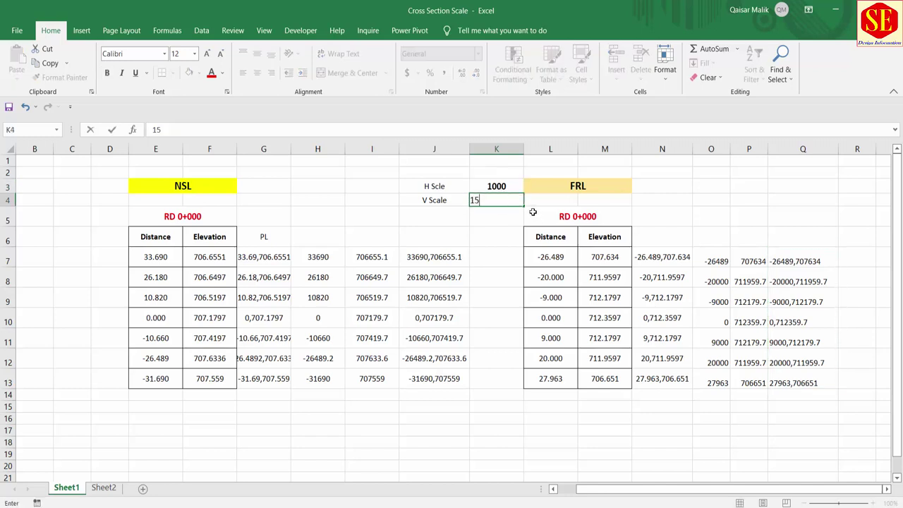
pyautogui.press('Return')
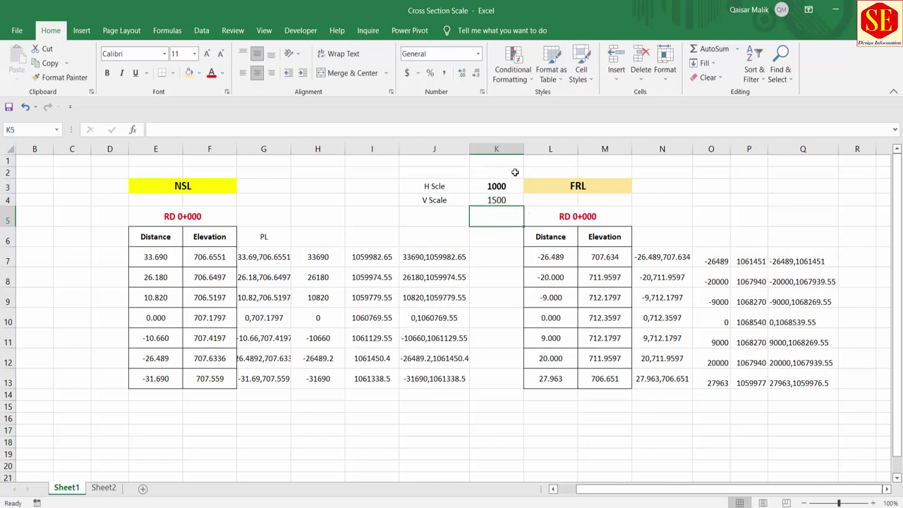
pyautogui.click(505, 182)
pyautogui.write('15')
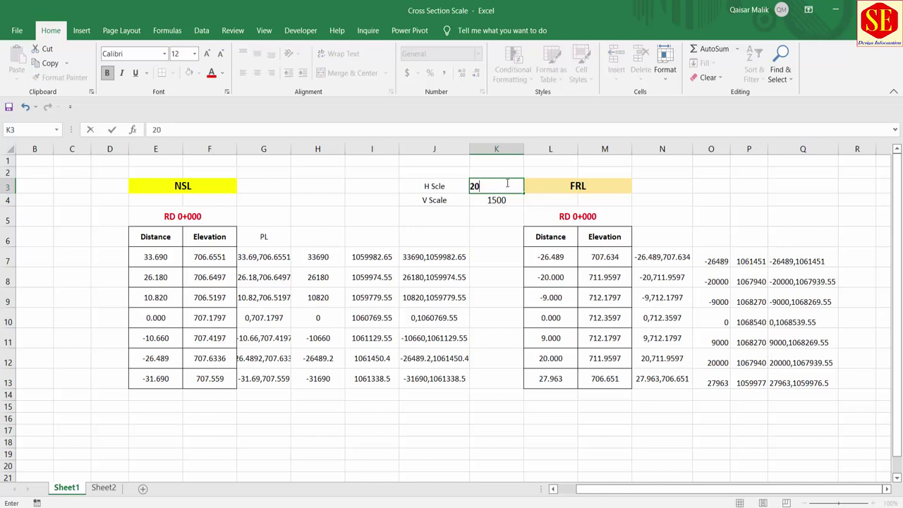
pyautogui.write('00')
pyautogui.press('Return')
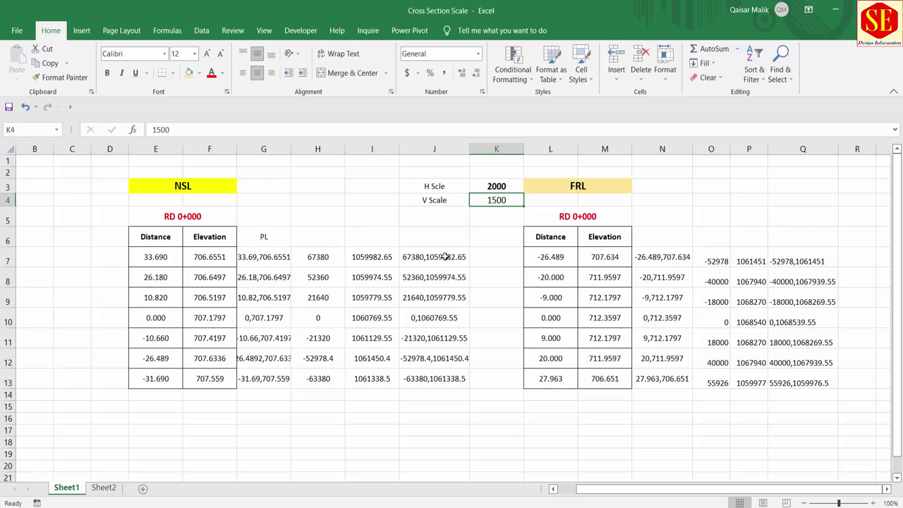
pyautogui.moveTo(444, 257); pyautogui.dragTo(446, 379)
pyautogui.rightClick(447, 379)
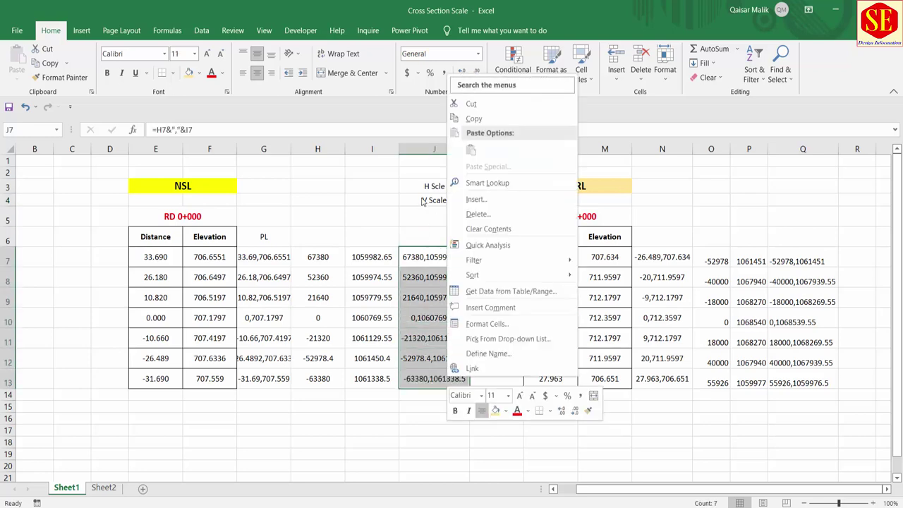
# Draw the 2000×1500 NSL ground line as a red polyline and zoom to extents
pyautogui.click(479, 120)
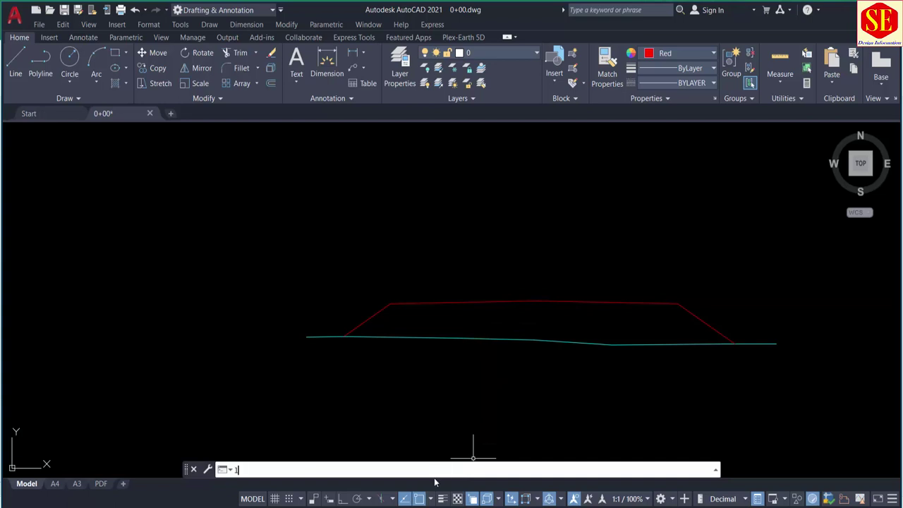
pyautogui.press('Escape')
pyautogui.press('Escape')
pyautogui.press('Escape')
pyautogui.write('pl')
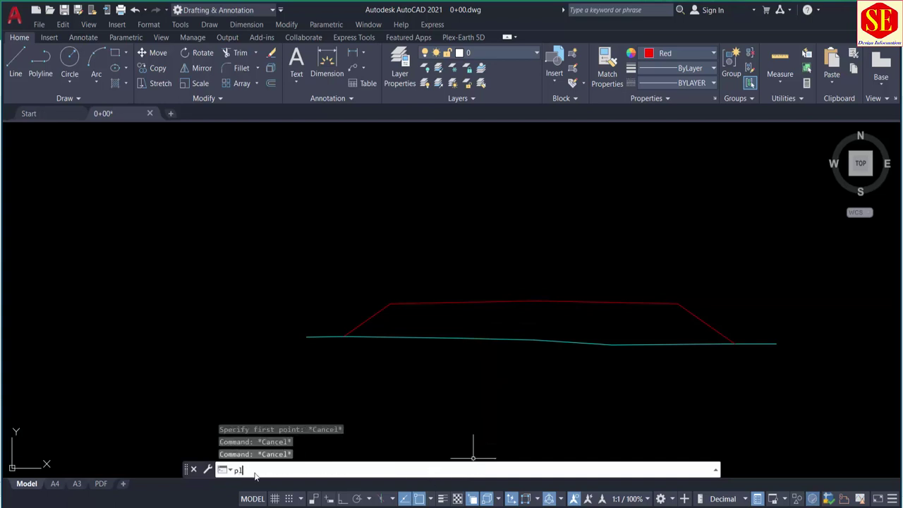
pyautogui.press('Return')
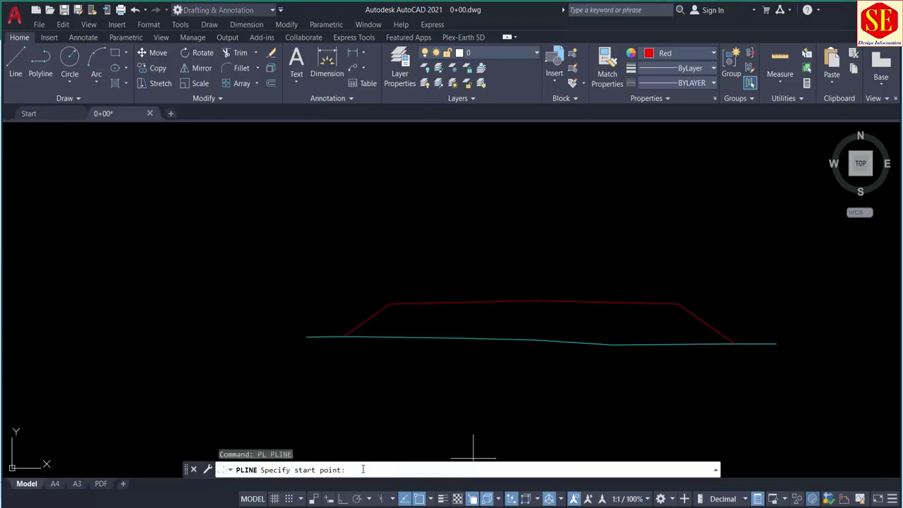
pyautogui.rightClick(363, 469)
pyautogui.click(413, 413)
pyautogui.press('Escape')
pyautogui.scroll(-5, 537, 291)
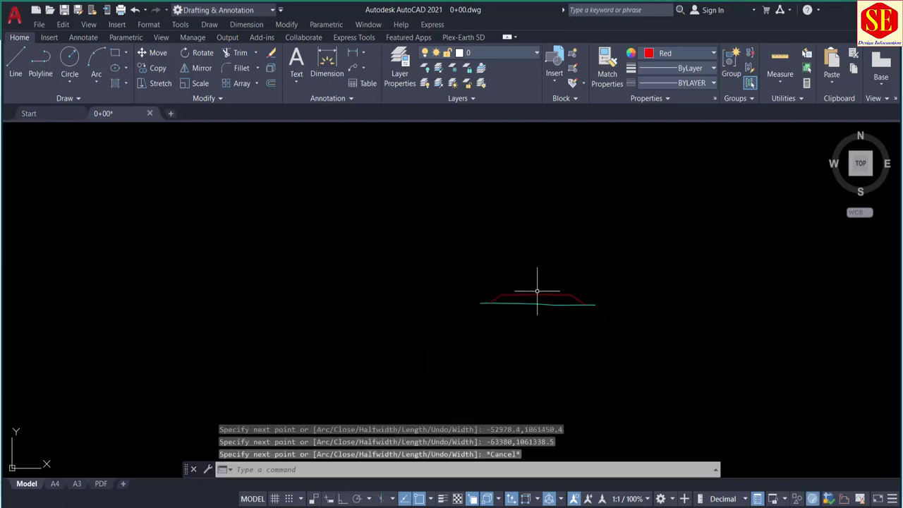
pyautogui.write('z')
pyautogui.press('Return')
pyautogui.write('e')
pyautogui.press('Return')
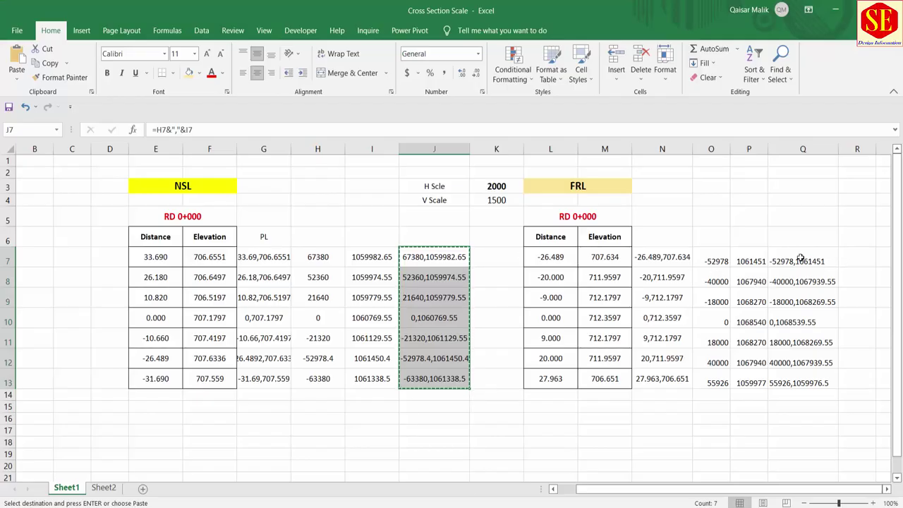
# Copy FRL strings Q7:Q13 and draw them as a cyan polyline above the ground line
pyautogui.moveTo(795, 261); pyautogui.dragTo(797, 383)
pyautogui.rightClick(797, 383)
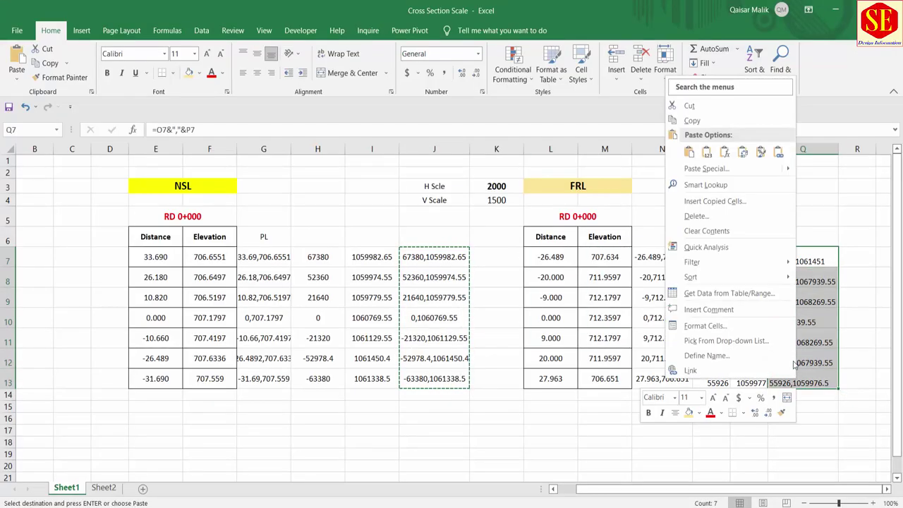
pyautogui.click(748, 126)
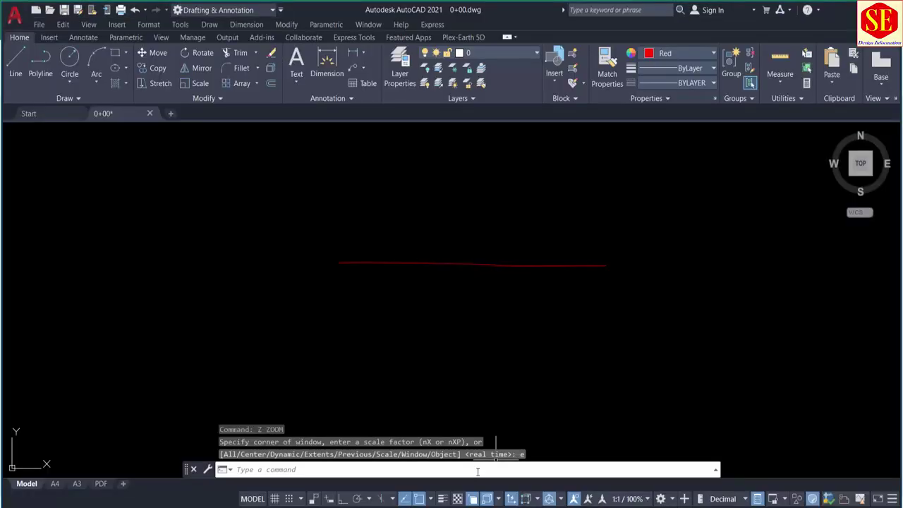
pyautogui.click(672, 55)
pyautogui.click(681, 177)
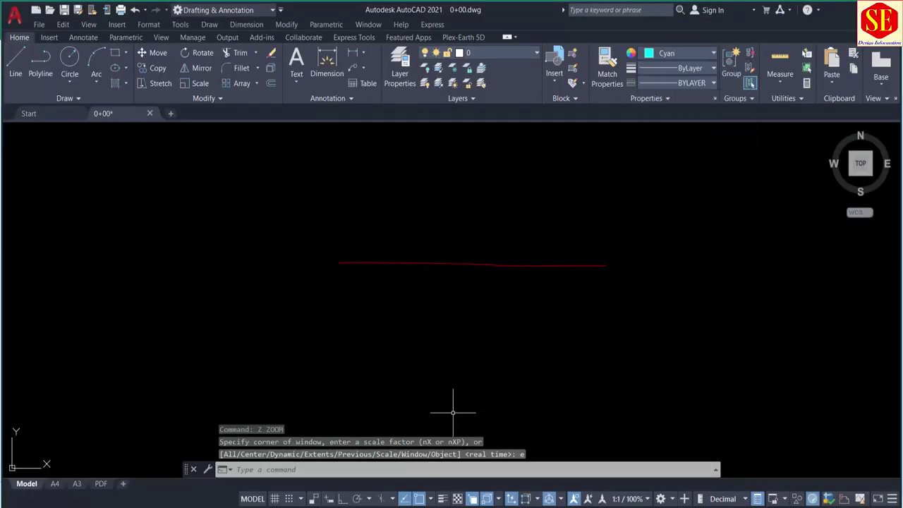
pyautogui.write('pl')
pyautogui.press('Return')
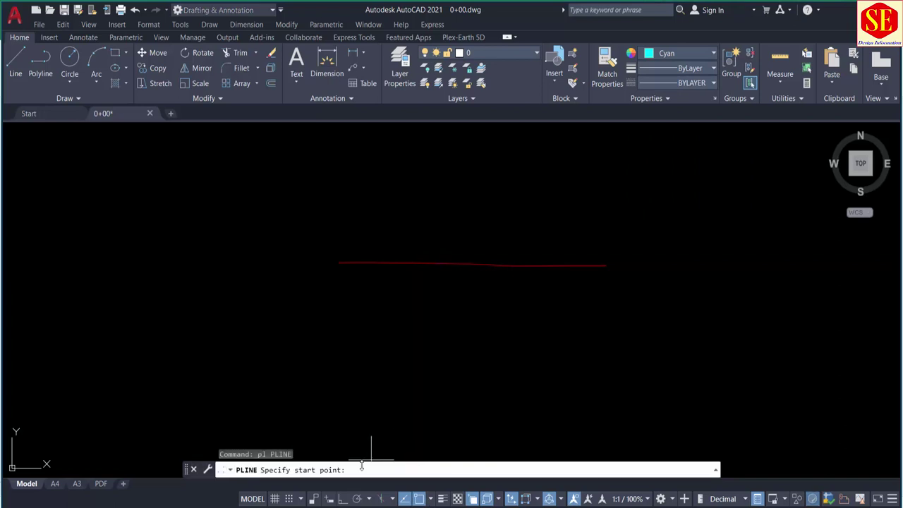
pyautogui.rightClick(367, 472)
pyautogui.click(398, 415)
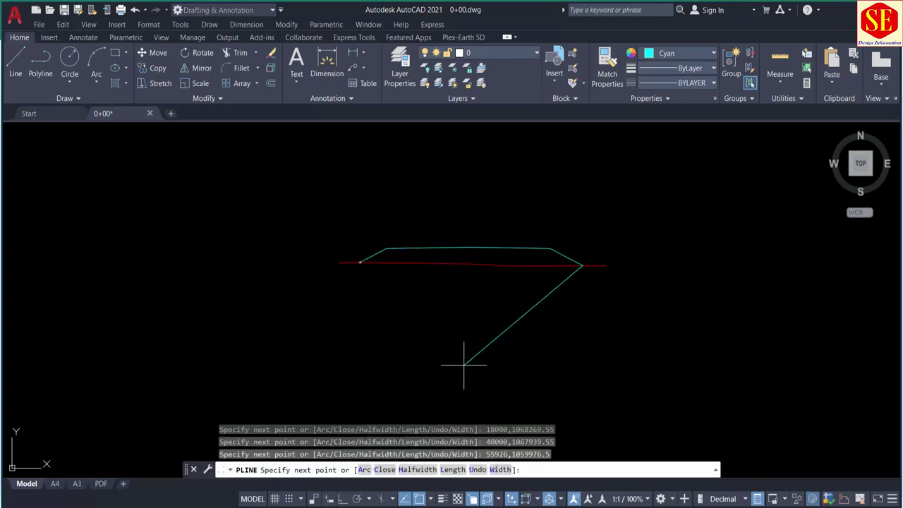
pyautogui.press('Escape')
pyautogui.scroll(-6, 491, 210)
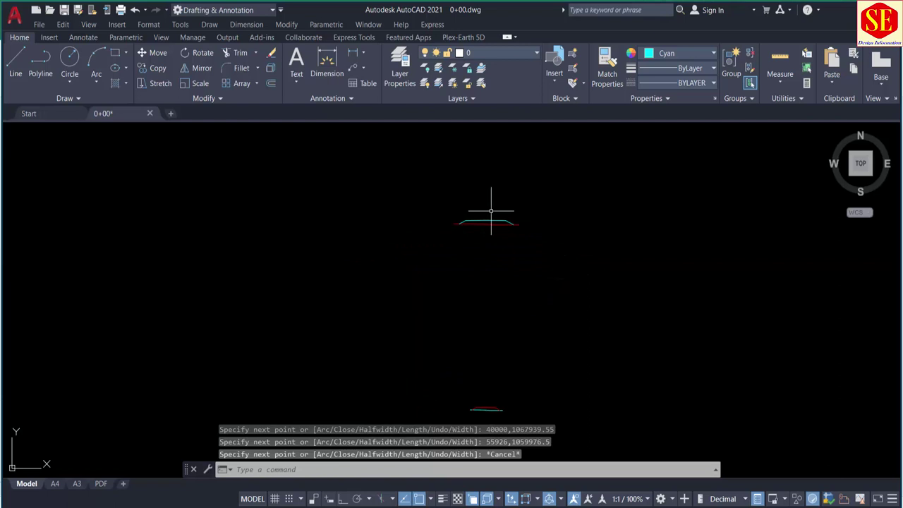
pyautogui.scroll(5, 496, 225)
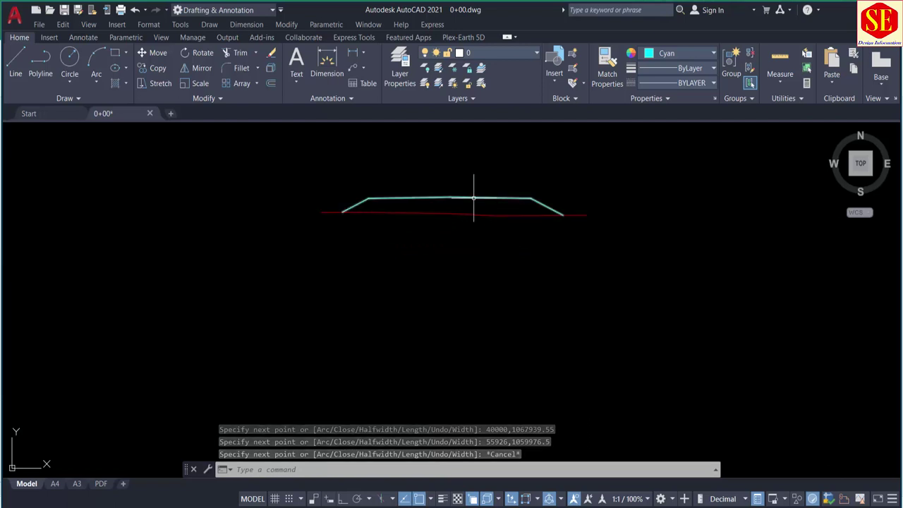
pyautogui.scroll(3, 416, 194)
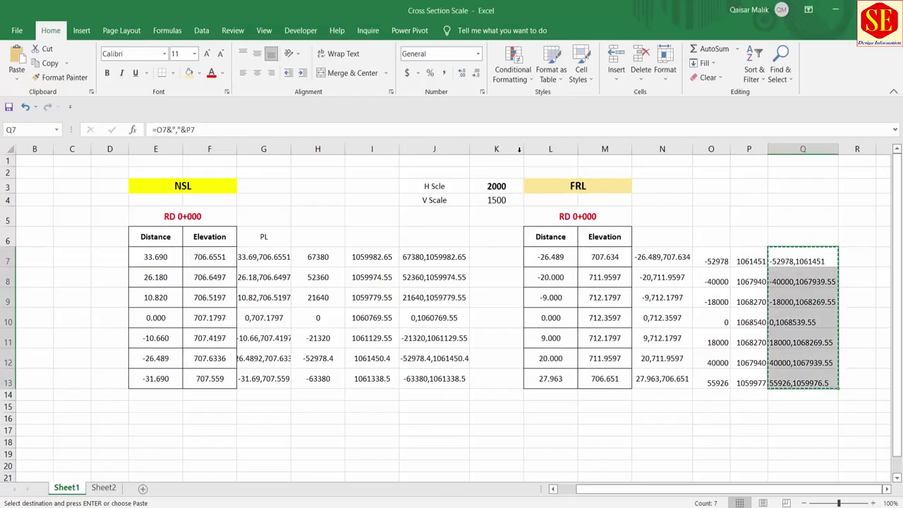
# Re-enter the scale cells, ending with H Scle 2000 in K3 and V Scale 1500 in K4
pyautogui.click(496, 199)
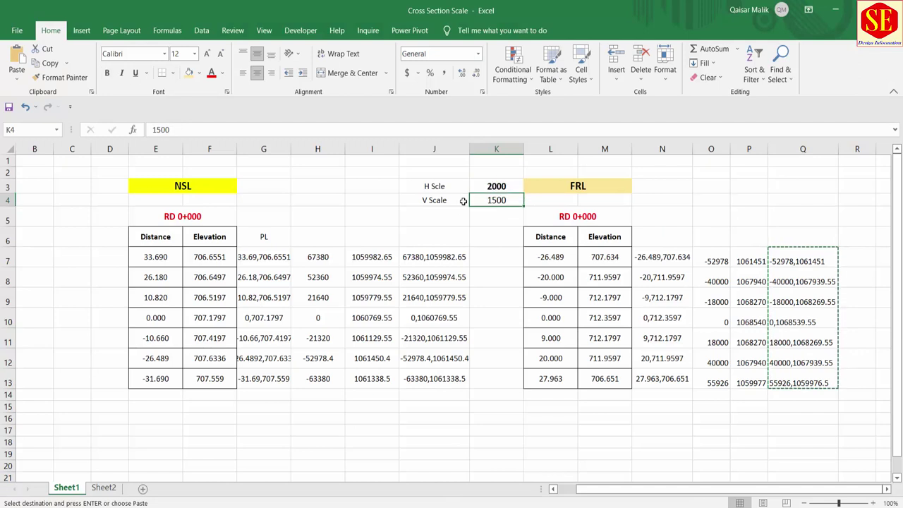
pyautogui.doubleClick(493, 186)
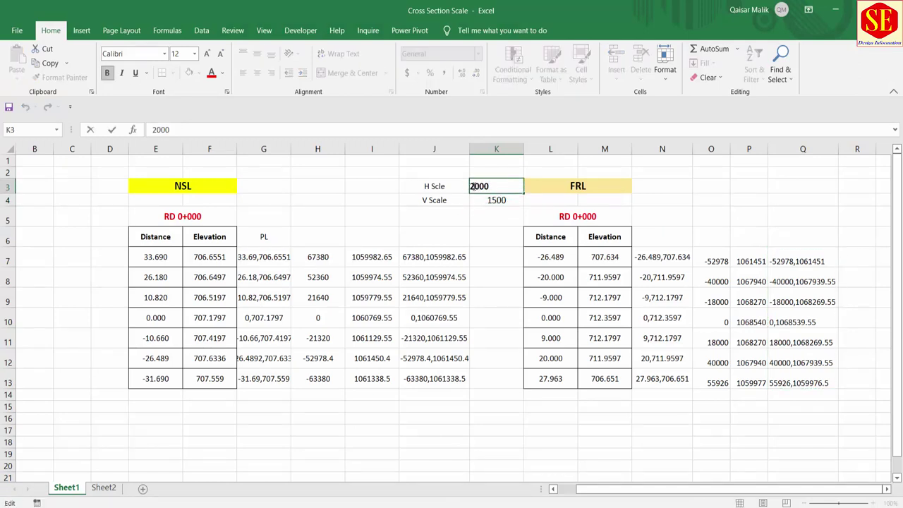
pyautogui.press('Return')
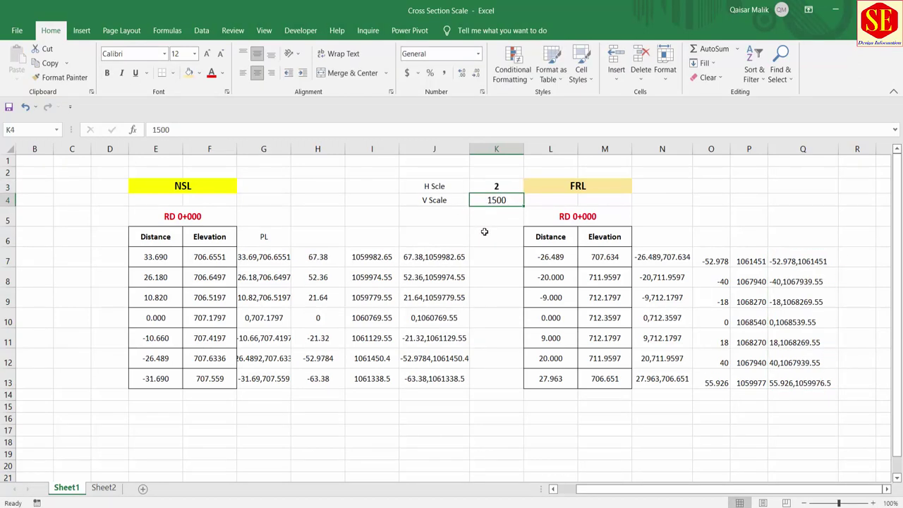
pyautogui.doubleClick(515, 200)
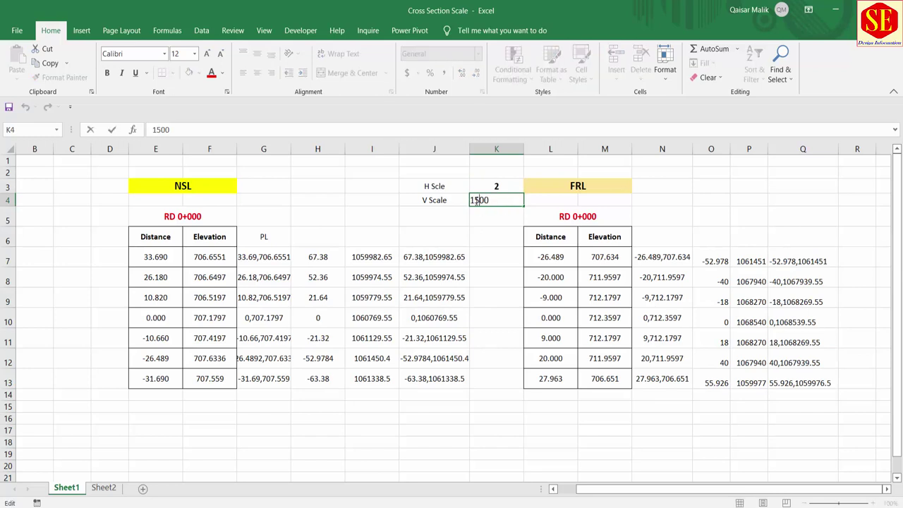
pyautogui.write('1.5')
pyautogui.press('Return')
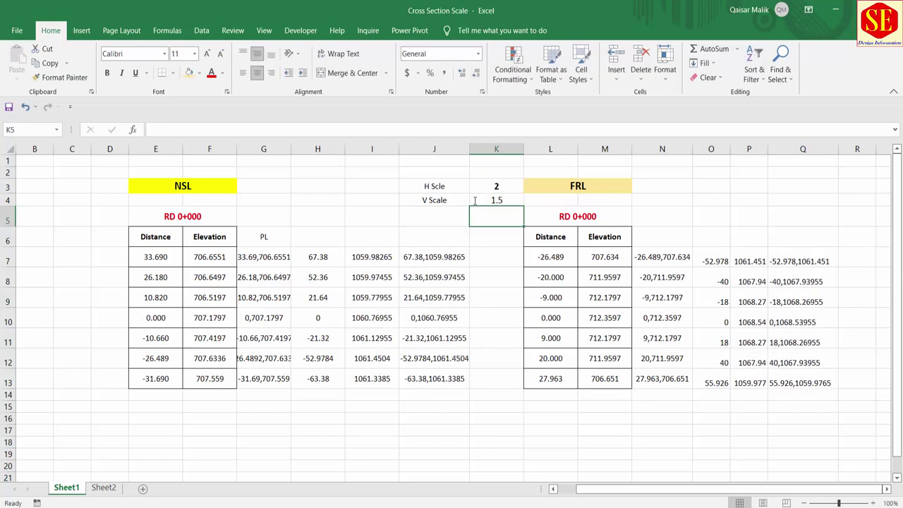
pyautogui.click(491, 188)
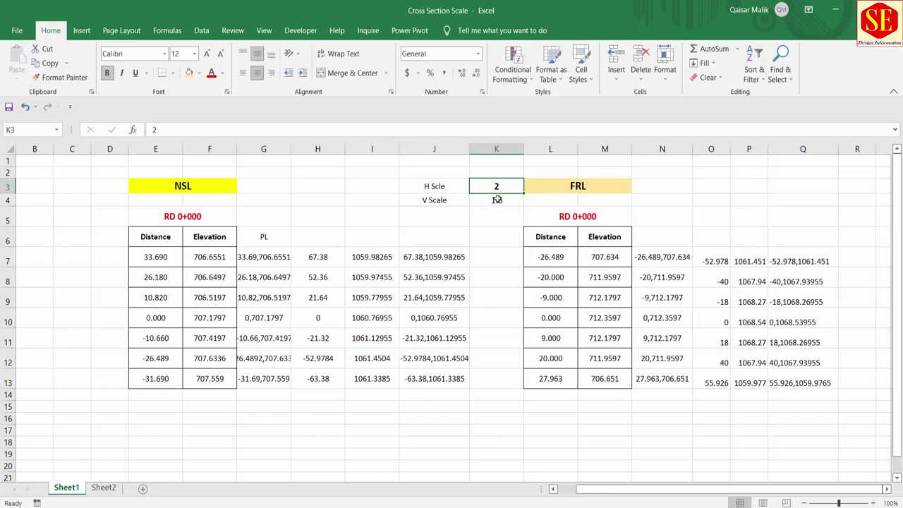
pyautogui.click(497, 200)
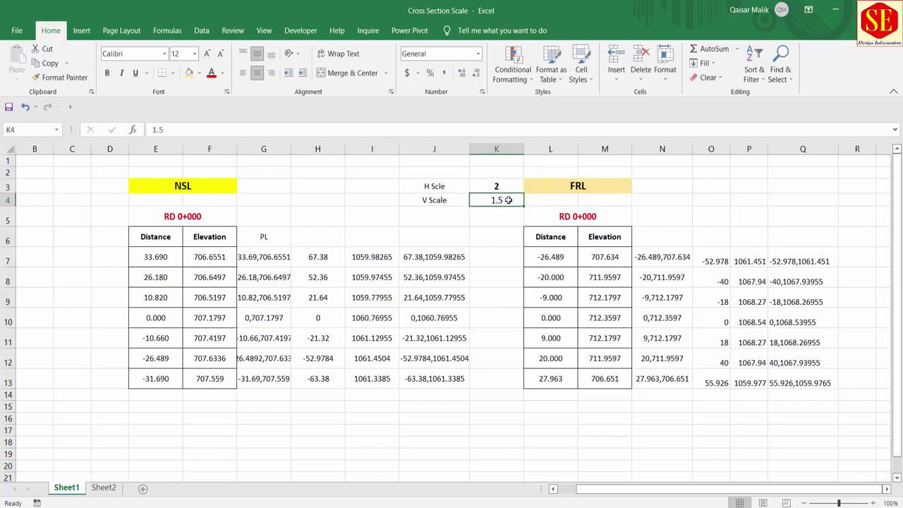
pyautogui.doubleClick(503, 186)
pyautogui.write('000')
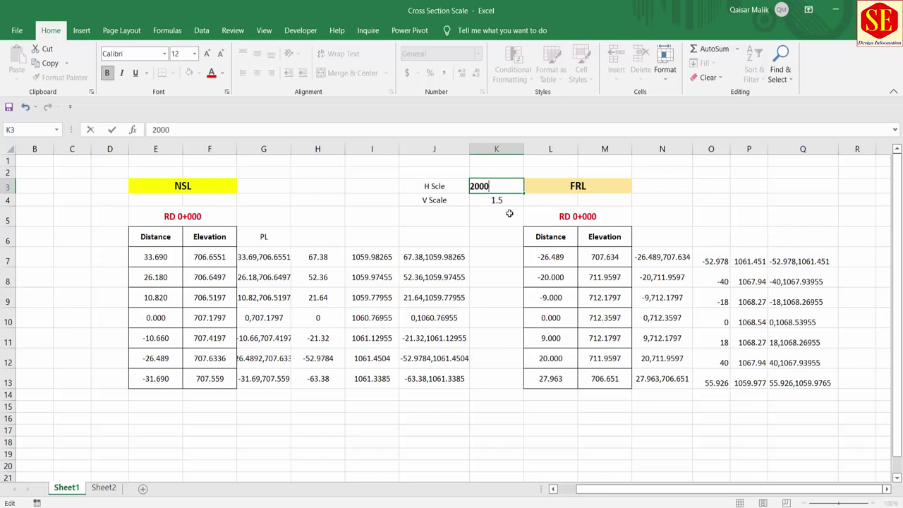
pyautogui.press('Return')
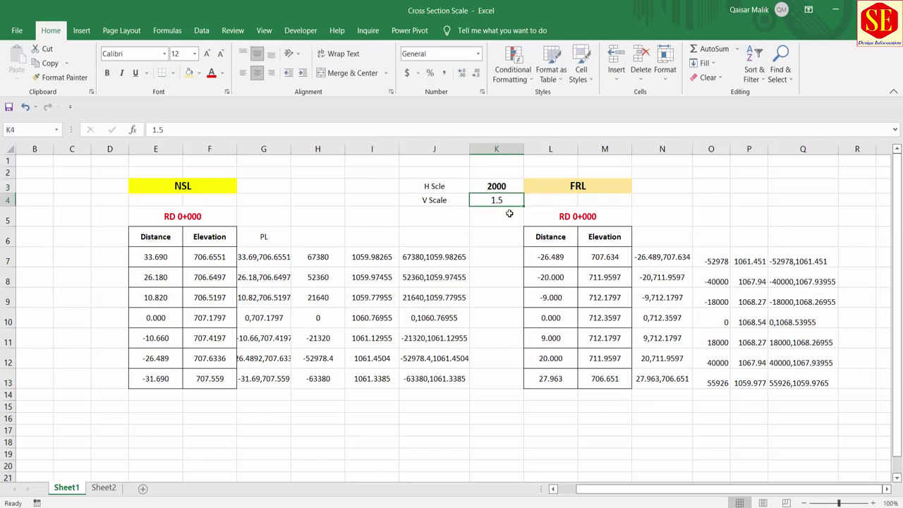
pyautogui.doubleClick(505, 200)
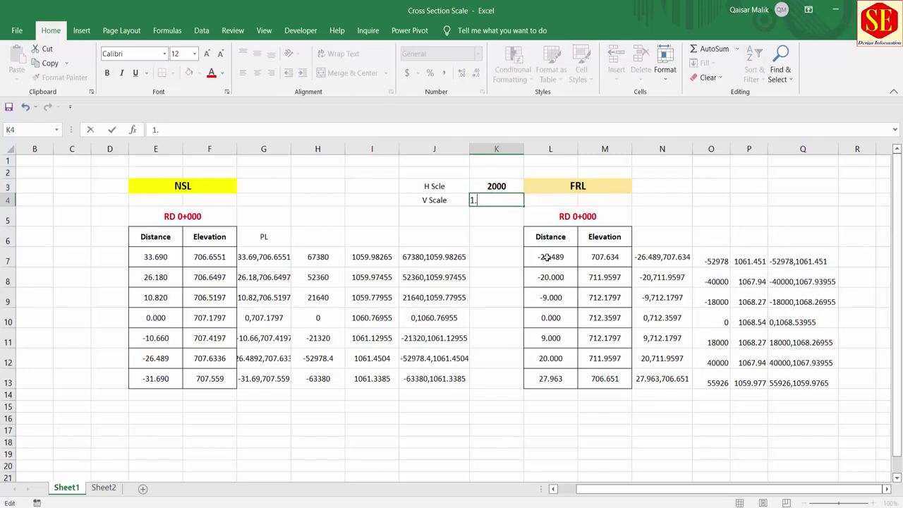
pyautogui.write('1500')
pyautogui.press('Return')
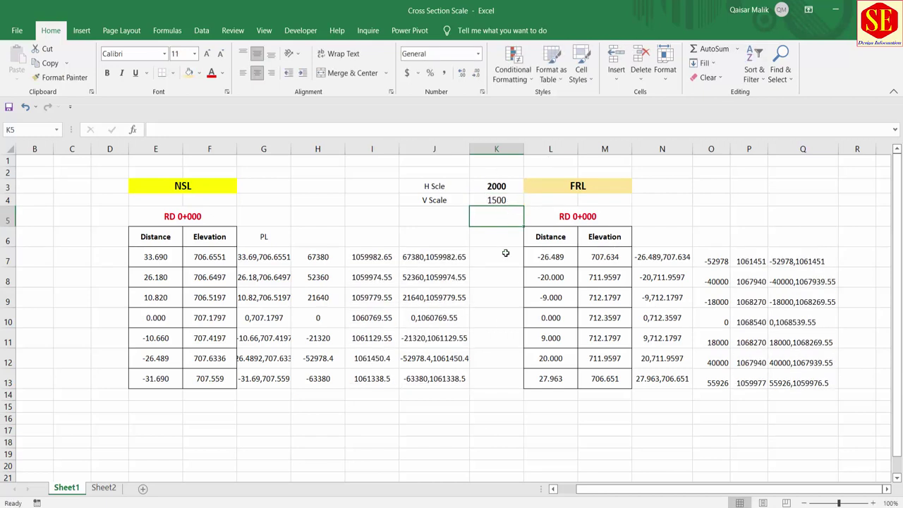
# Zoom out and pan to centre the cross-section drawing in model space
pyautogui.scroll(-8, 513, 205)
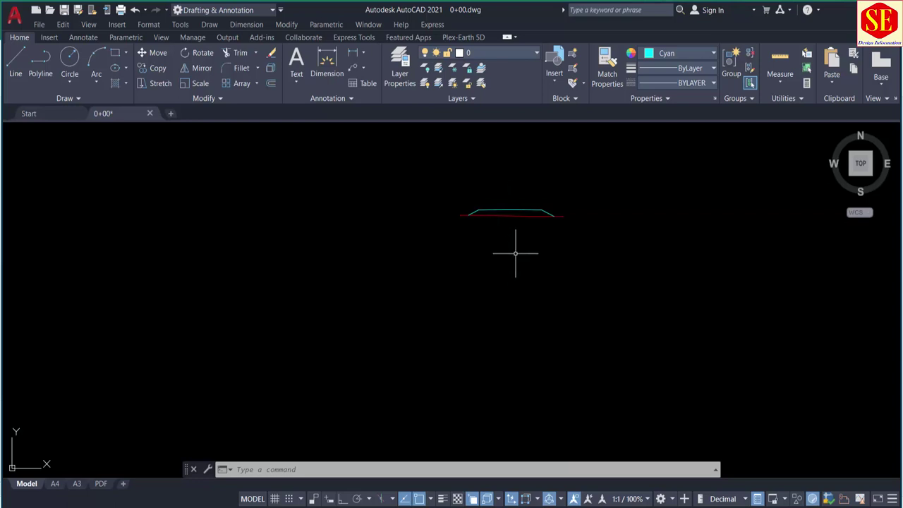
pyautogui.scroll(-5, 520, 319)
pyautogui.scroll(-2, 520, 319)
pyautogui.moveTo(518, 309); pyautogui.dragTo(556, 181, button='middle')
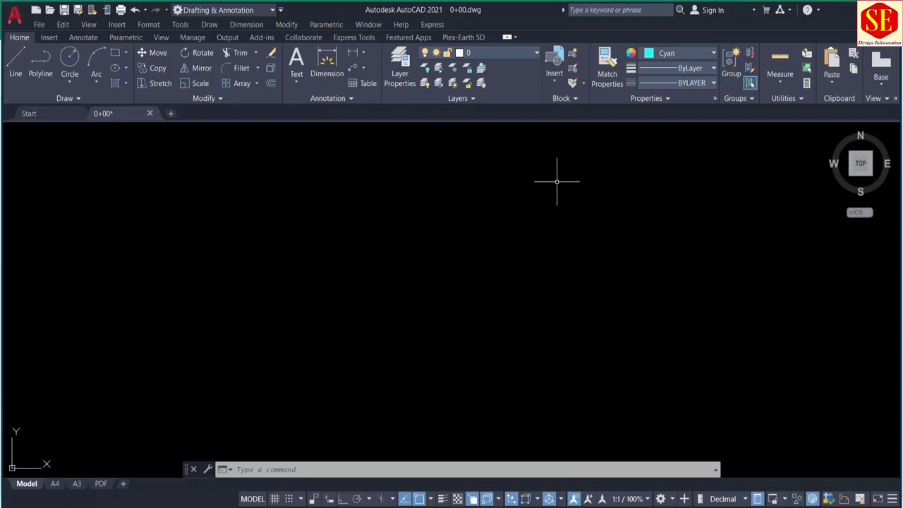
pyautogui.scroll(3, 465, 268)
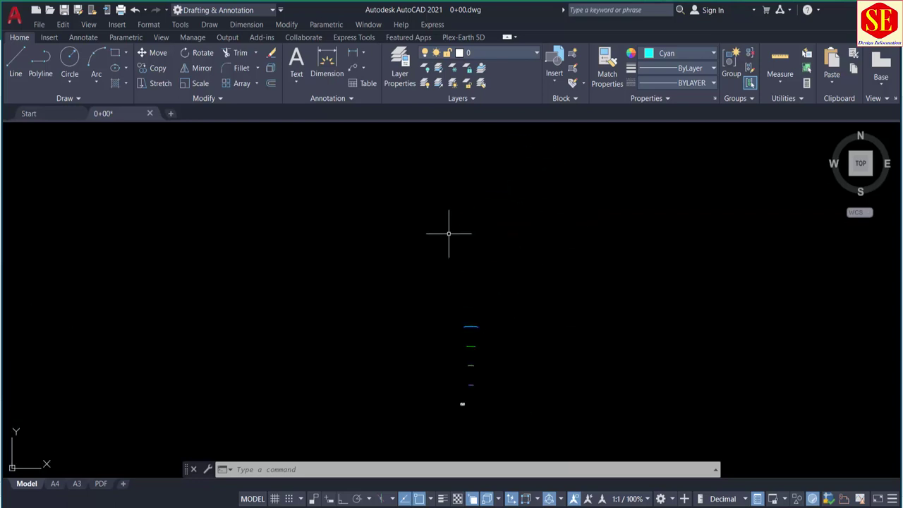
pyautogui.moveTo(447, 233)
pyautogui.mouseDown(button='middle')
pyautogui.moveTo(505, 354)
pyautogui.moveTo(539, 237)
pyautogui.moveTo(568, 264)
pyautogui.moveTo(586, 144)
pyautogui.mouseUp(button='middle')
# Zoom in to inspect the cross-section lines, then return to the Excel scale sheet
pyautogui.scroll(2, 505, 354)
pyautogui.scroll(4, 522, 283)
pyautogui.scroll(2, 568, 264)
pyautogui.scroll(-1, 570, 218)
pyautogui.scroll(5, 534, 369)
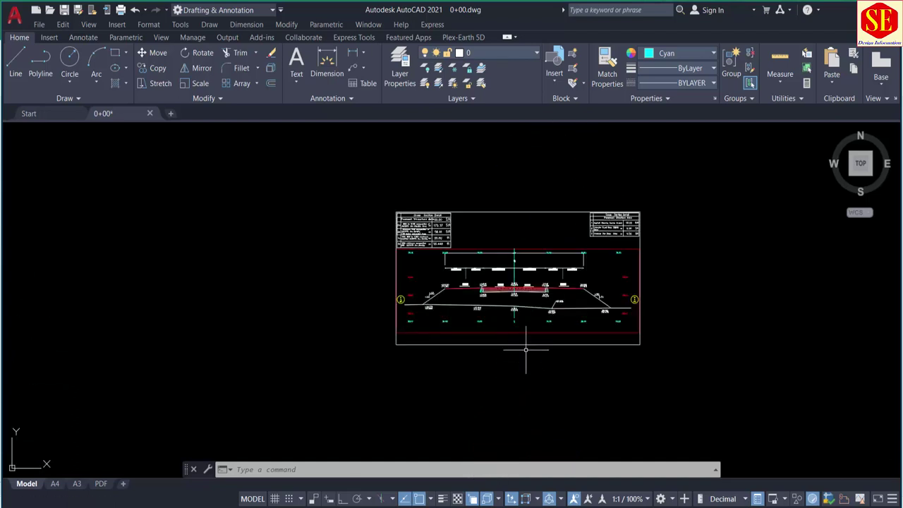
pyautogui.scroll(3, 554, 256)
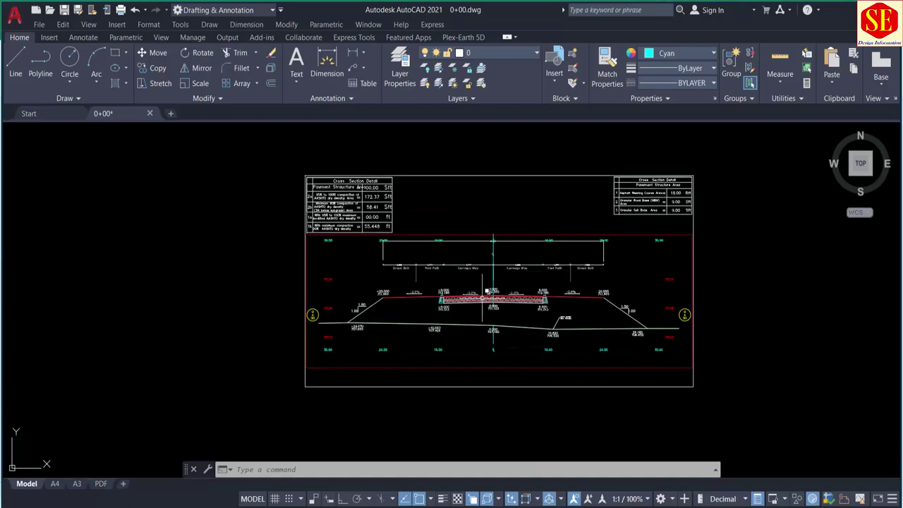
pyautogui.scroll(1, 483, 298)
pyautogui.moveTo(483, 299)
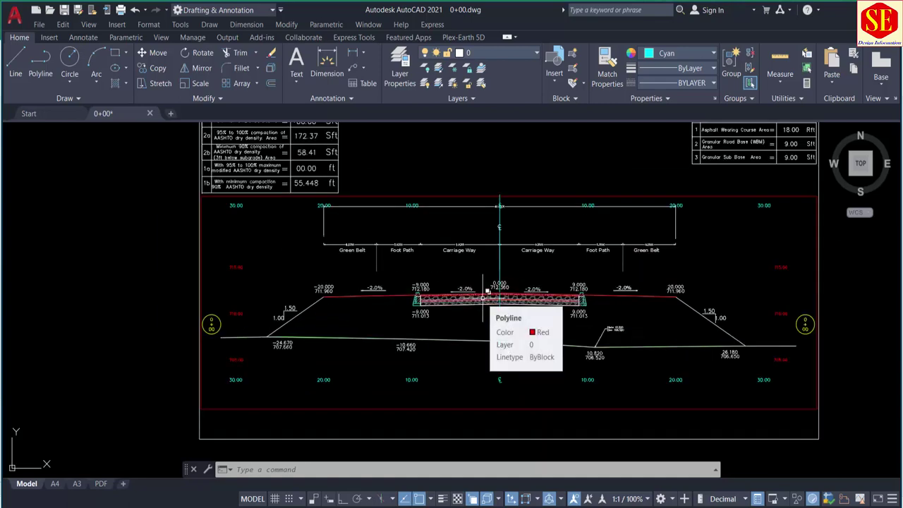
pyautogui.scroll(-5, 508, 325)
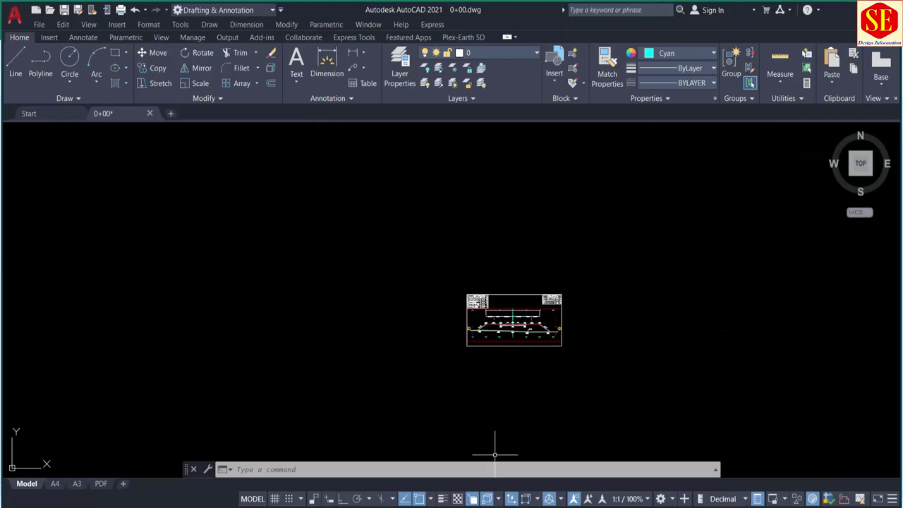
pyautogui.hotkey('alt', 'Tab')
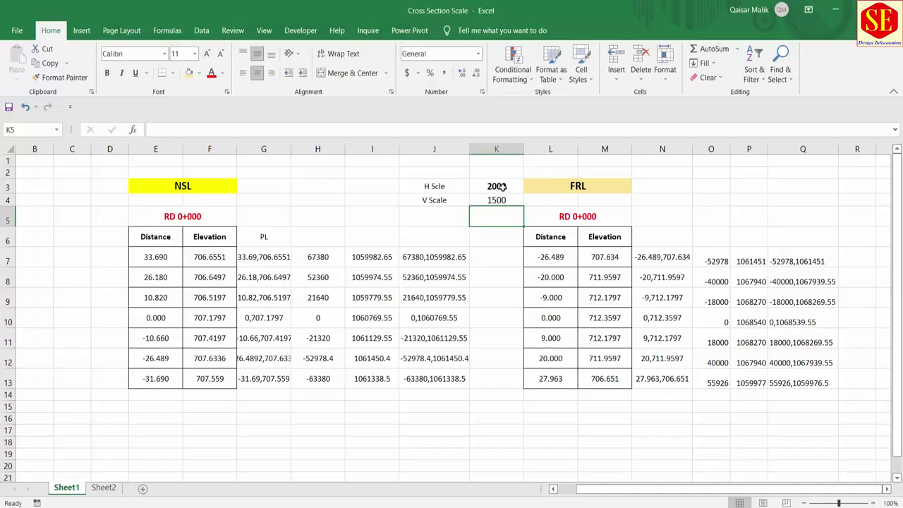
# Set both H Scale (K3) and V Scale (K4) to 1000 so the coordinate strings recalculate
pyautogui.click(496, 186)
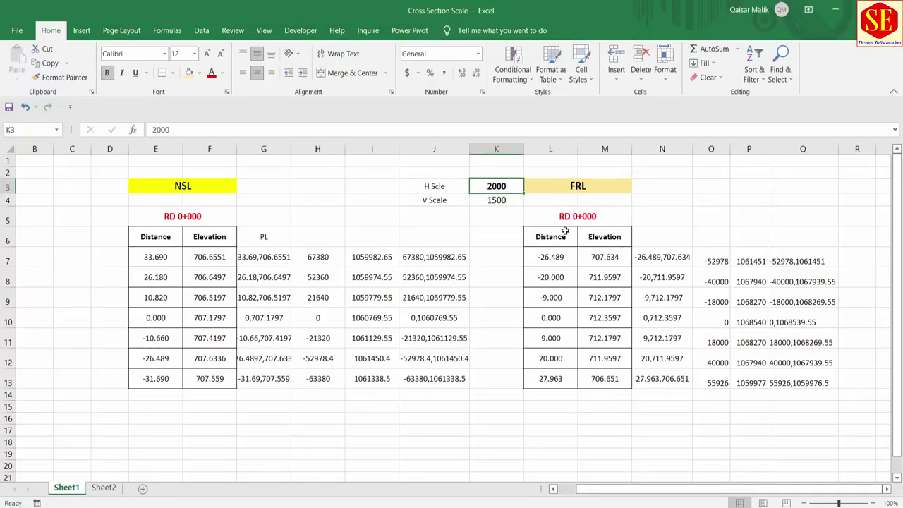
pyautogui.write('10')
pyautogui.press('Return')
pyautogui.write('1')
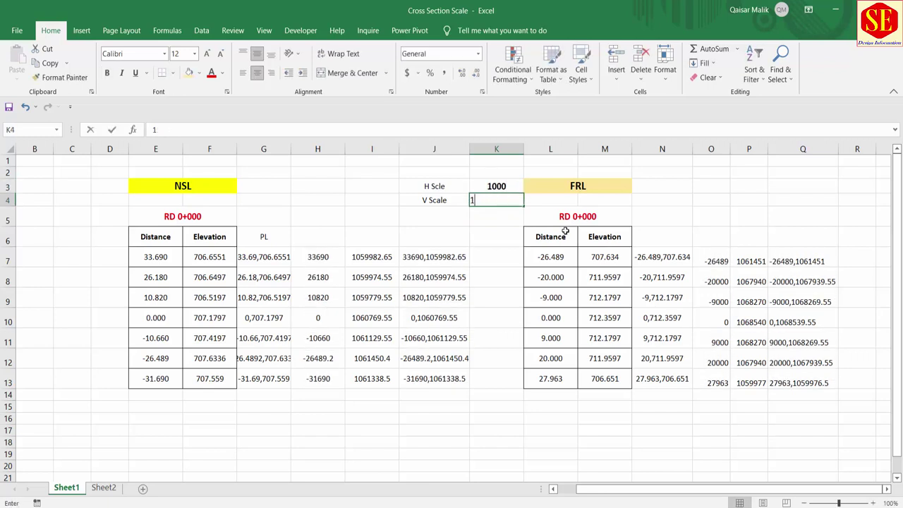
pyautogui.write('000')
pyautogui.press('Return')
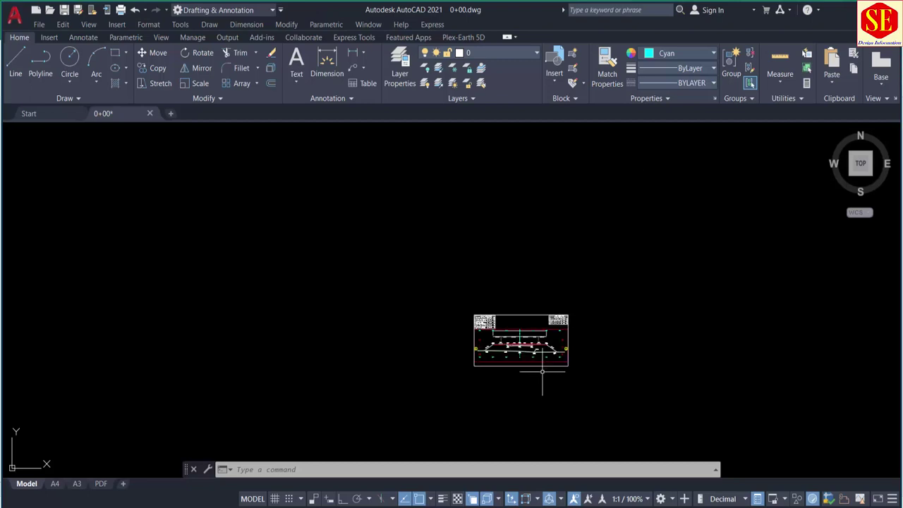
# Zoom in on the cross-section drawn at 1000 scale to check it, then zoom back out
pyautogui.scroll(2, 513, 346)
pyautogui.scroll(4, 513, 347)
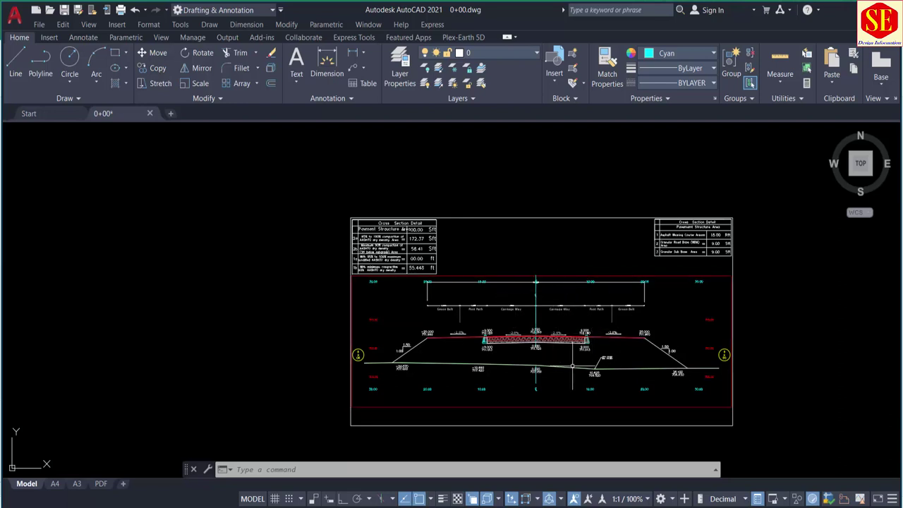
pyautogui.scroll(2, 572, 367)
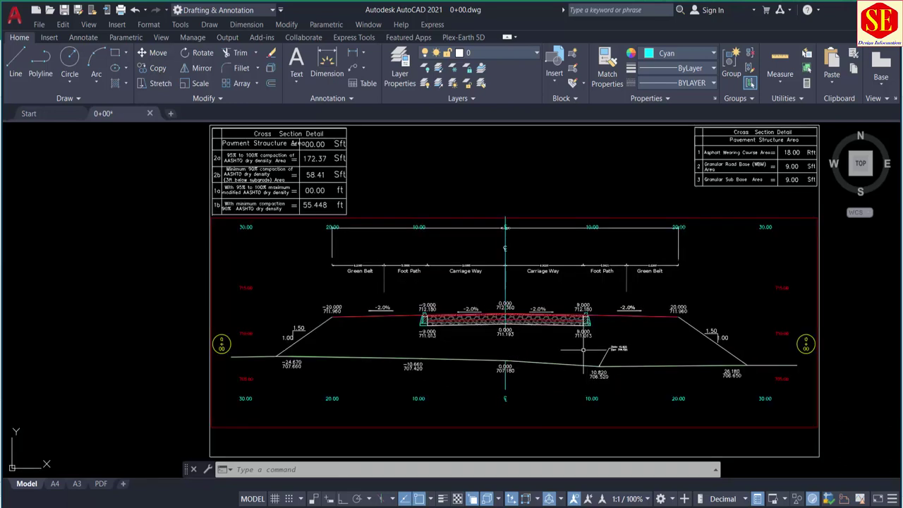
pyautogui.scroll(-5, 582, 349)
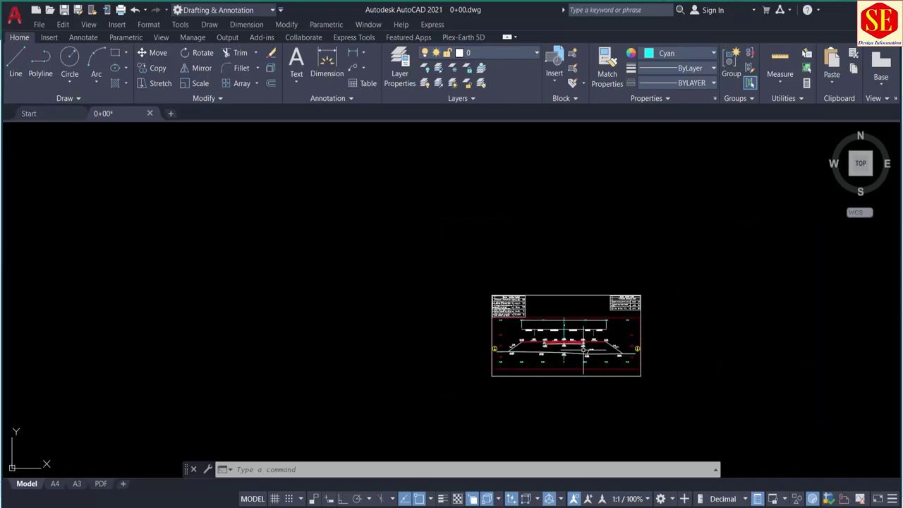
pyautogui.scroll(-5, 580, 346)
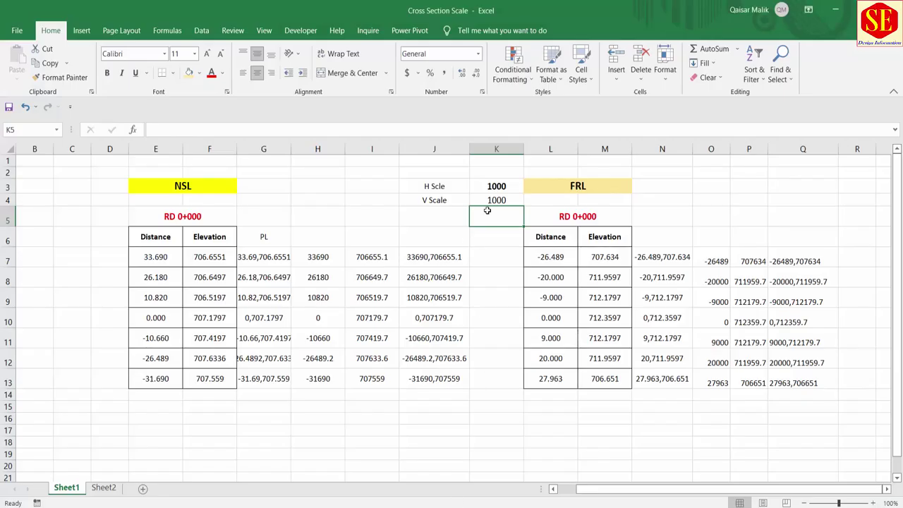
pyautogui.click(492, 205)
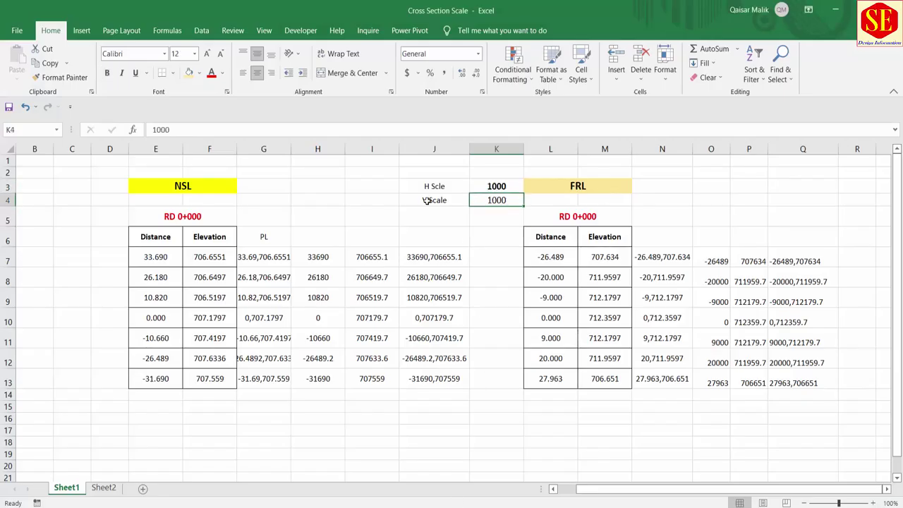
pyautogui.click(441, 188)
pyautogui.click(433, 201)
pyautogui.click(496, 187)
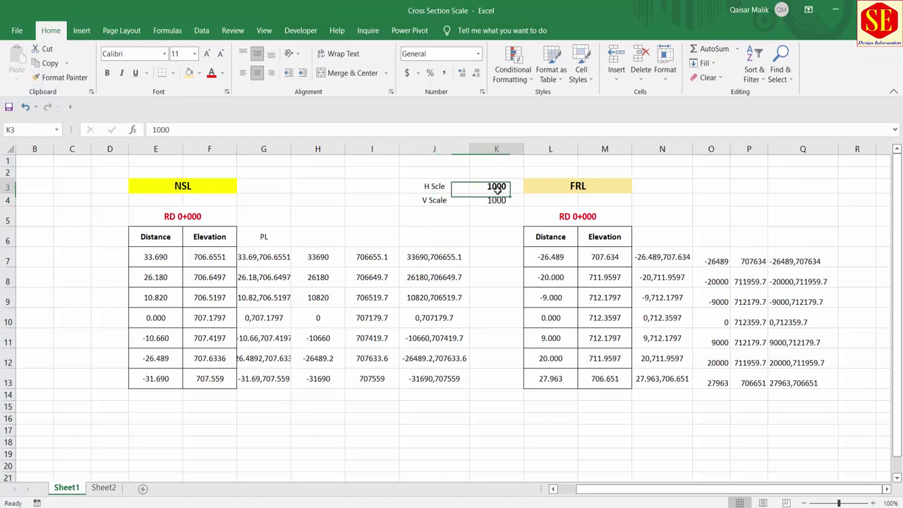
pyautogui.click(496, 200)
pyautogui.click(496, 187)
pyautogui.click(496, 200)
pyautogui.click(496, 187)
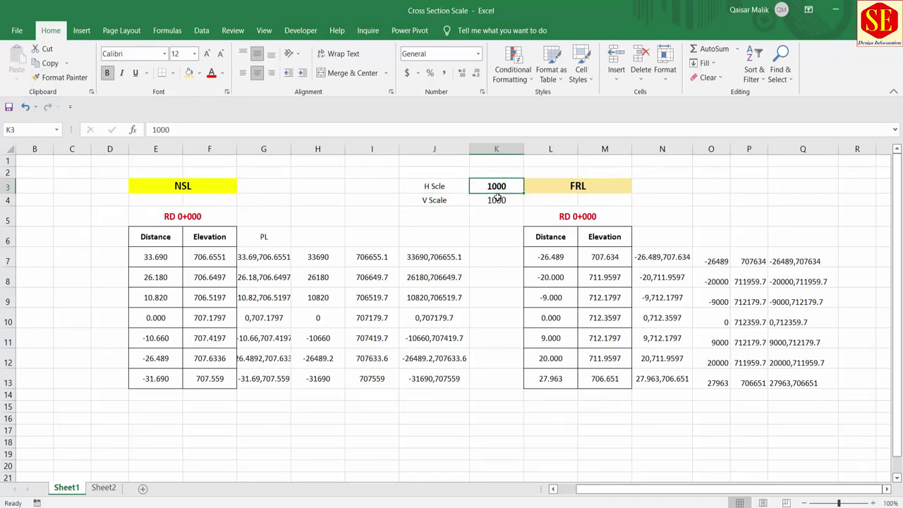
pyautogui.click(496, 201)
pyautogui.click(446, 257)
pyautogui.doubleClick(318, 257)
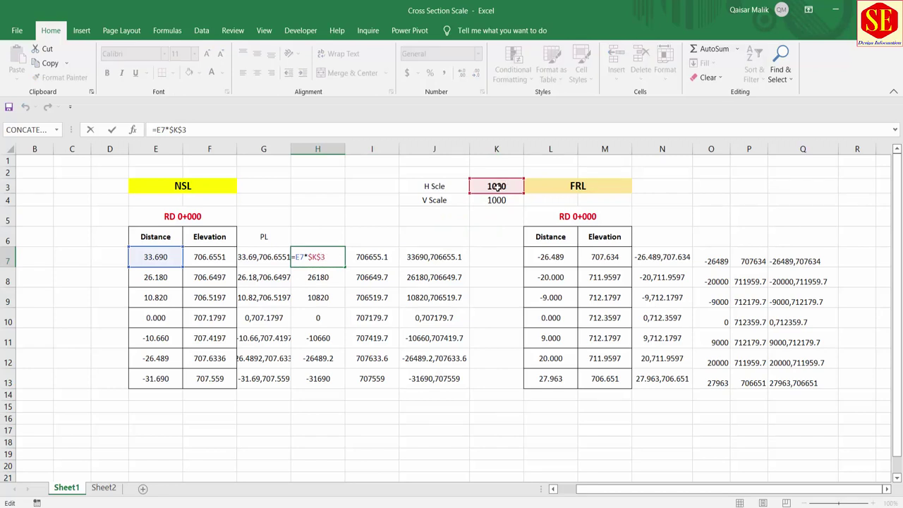
pyautogui.press('Escape')
pyautogui.click(372, 256)
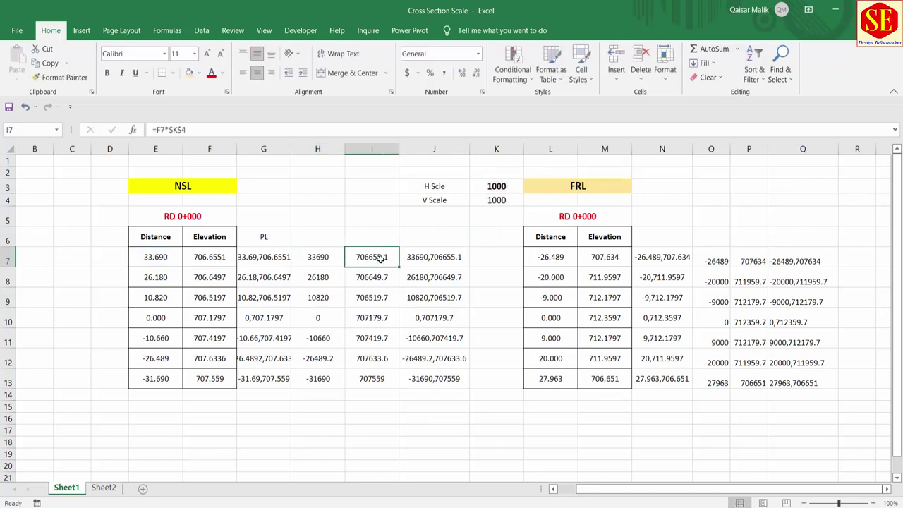
pyautogui.doubleClick(372, 256)
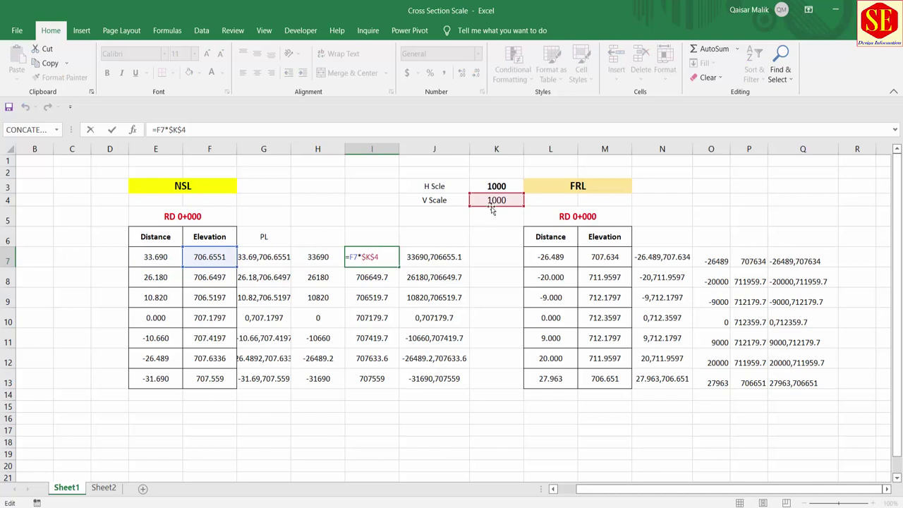
pyautogui.press('Escape')
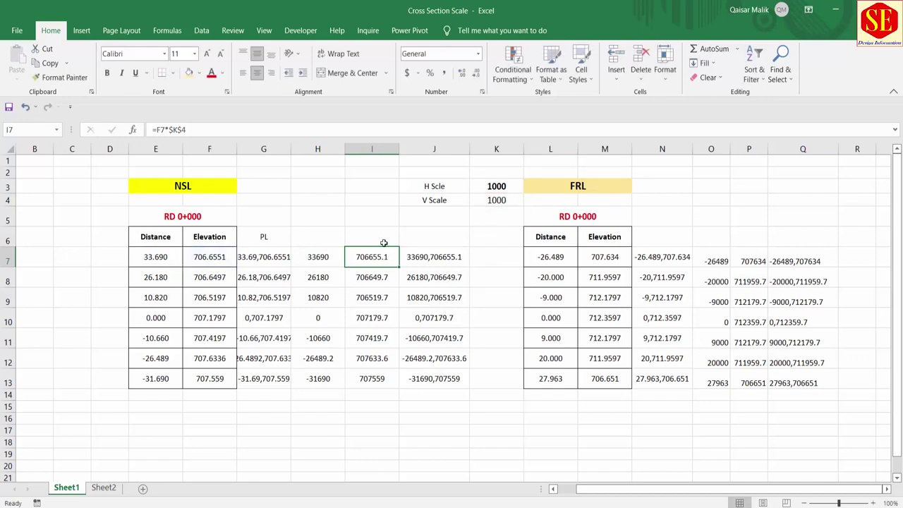